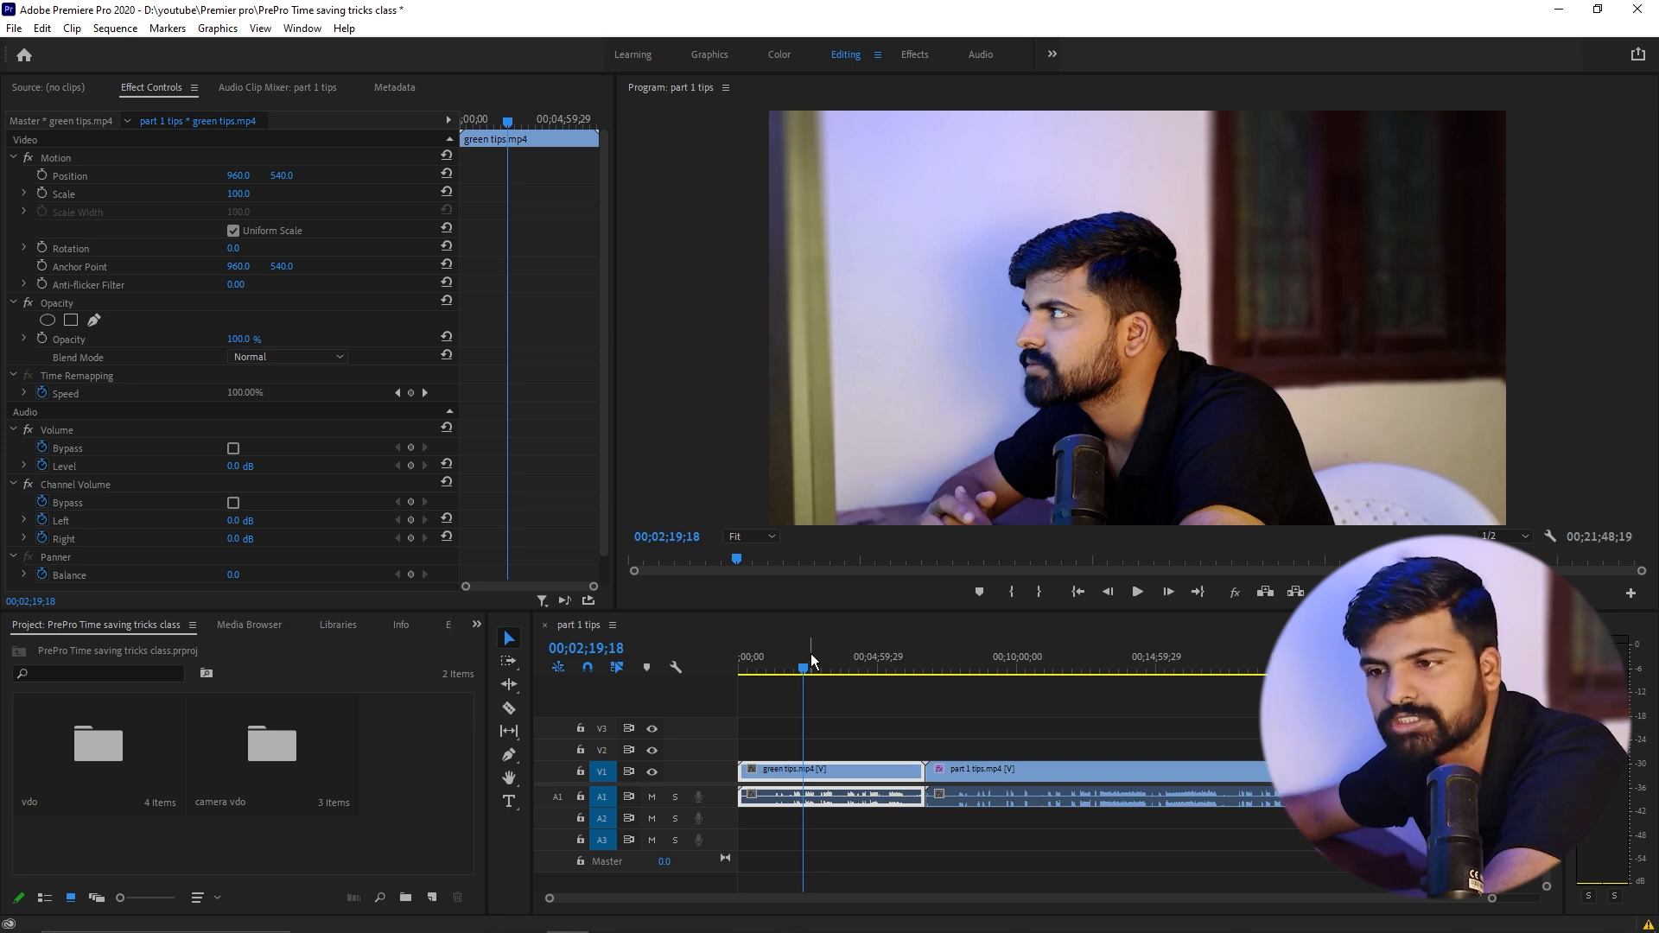
Step: Open the vdo bin and create a new sequence from the 4k.mp4 clip
double_click(99, 744)
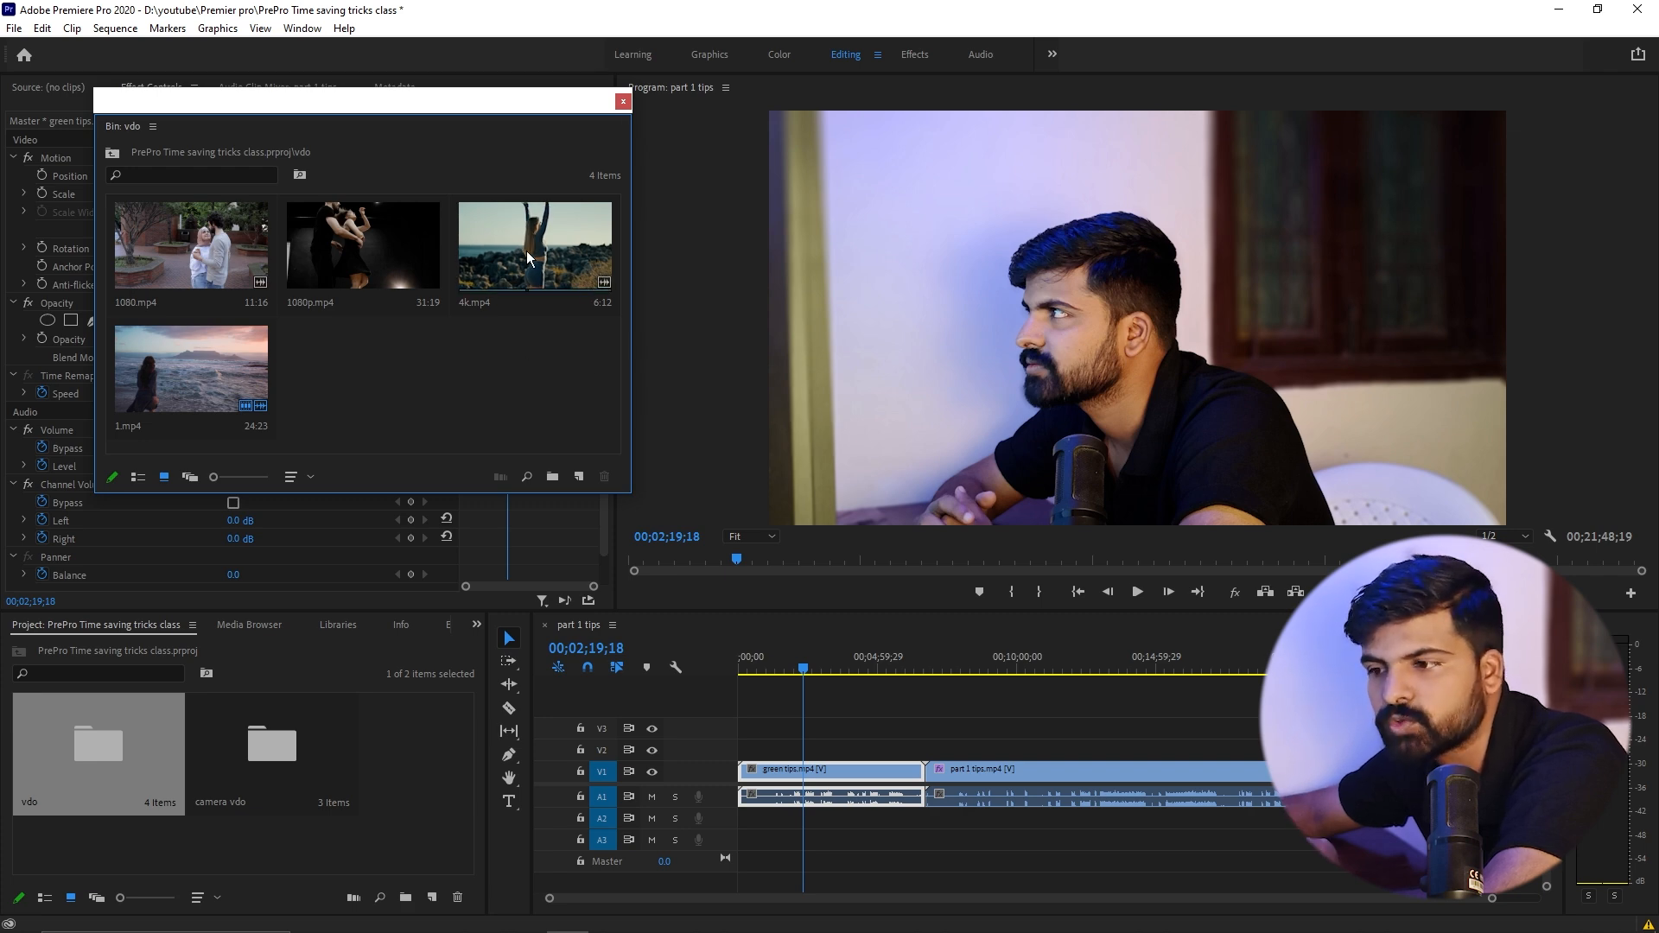
drag(527, 242, 431, 895)
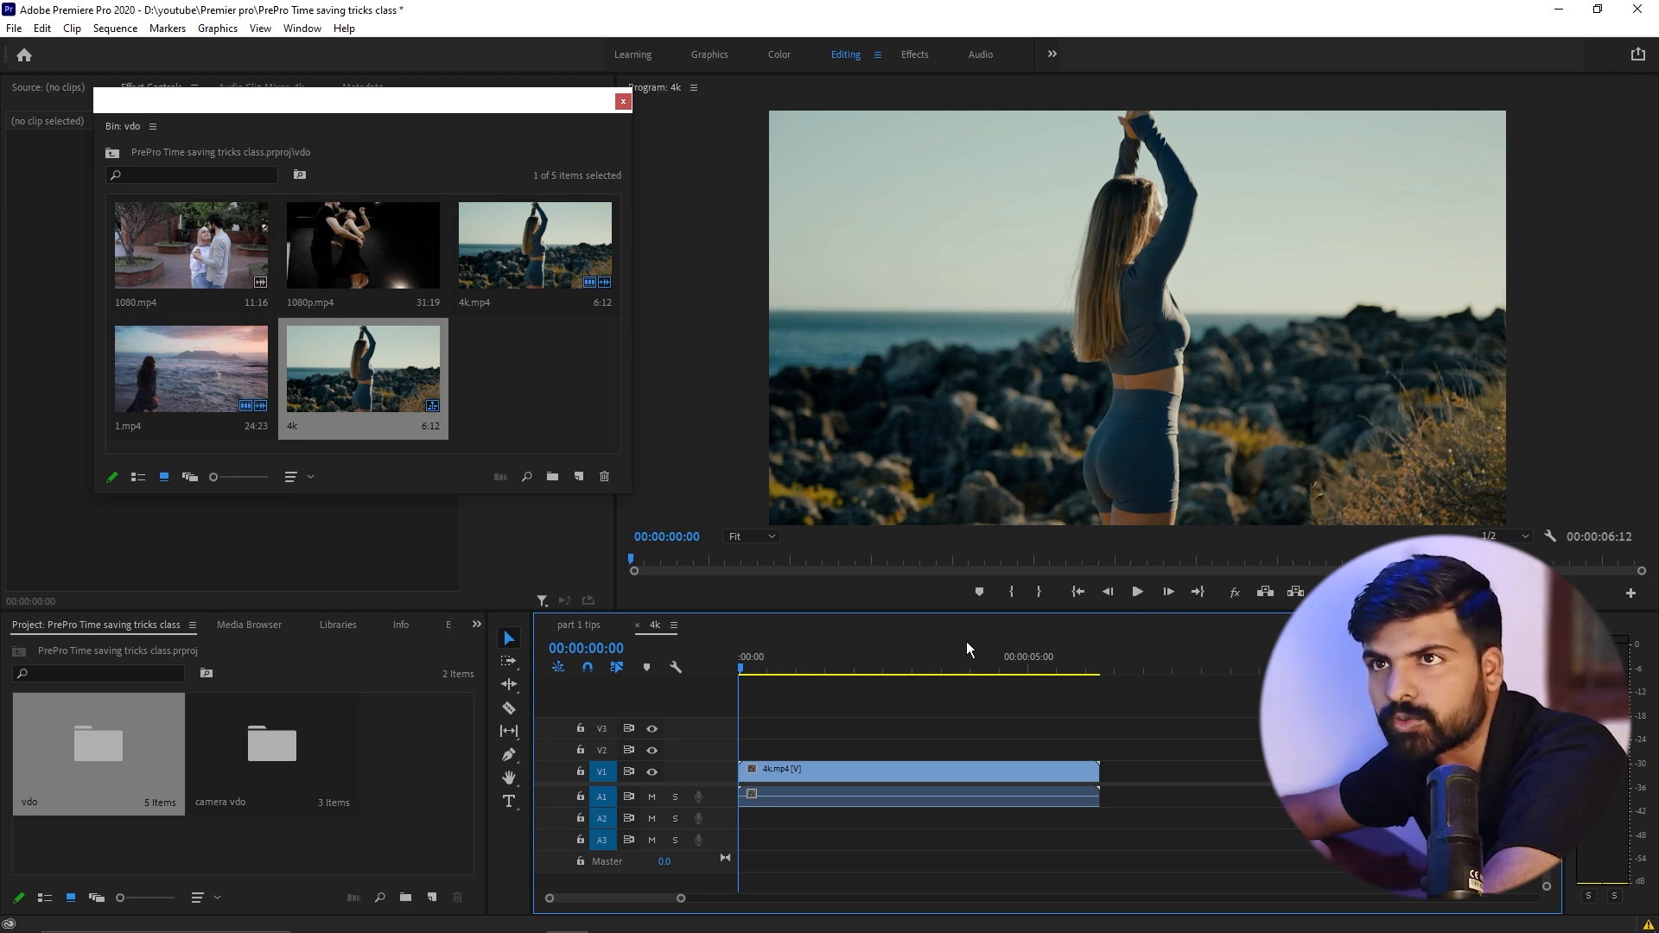
Step: Add 1080.mp4 and 1.mp4 to track V1 after the 4k.mp4 clip, leaving gaps, and preview how each fills the frame
drag(208, 251, 1134, 775)
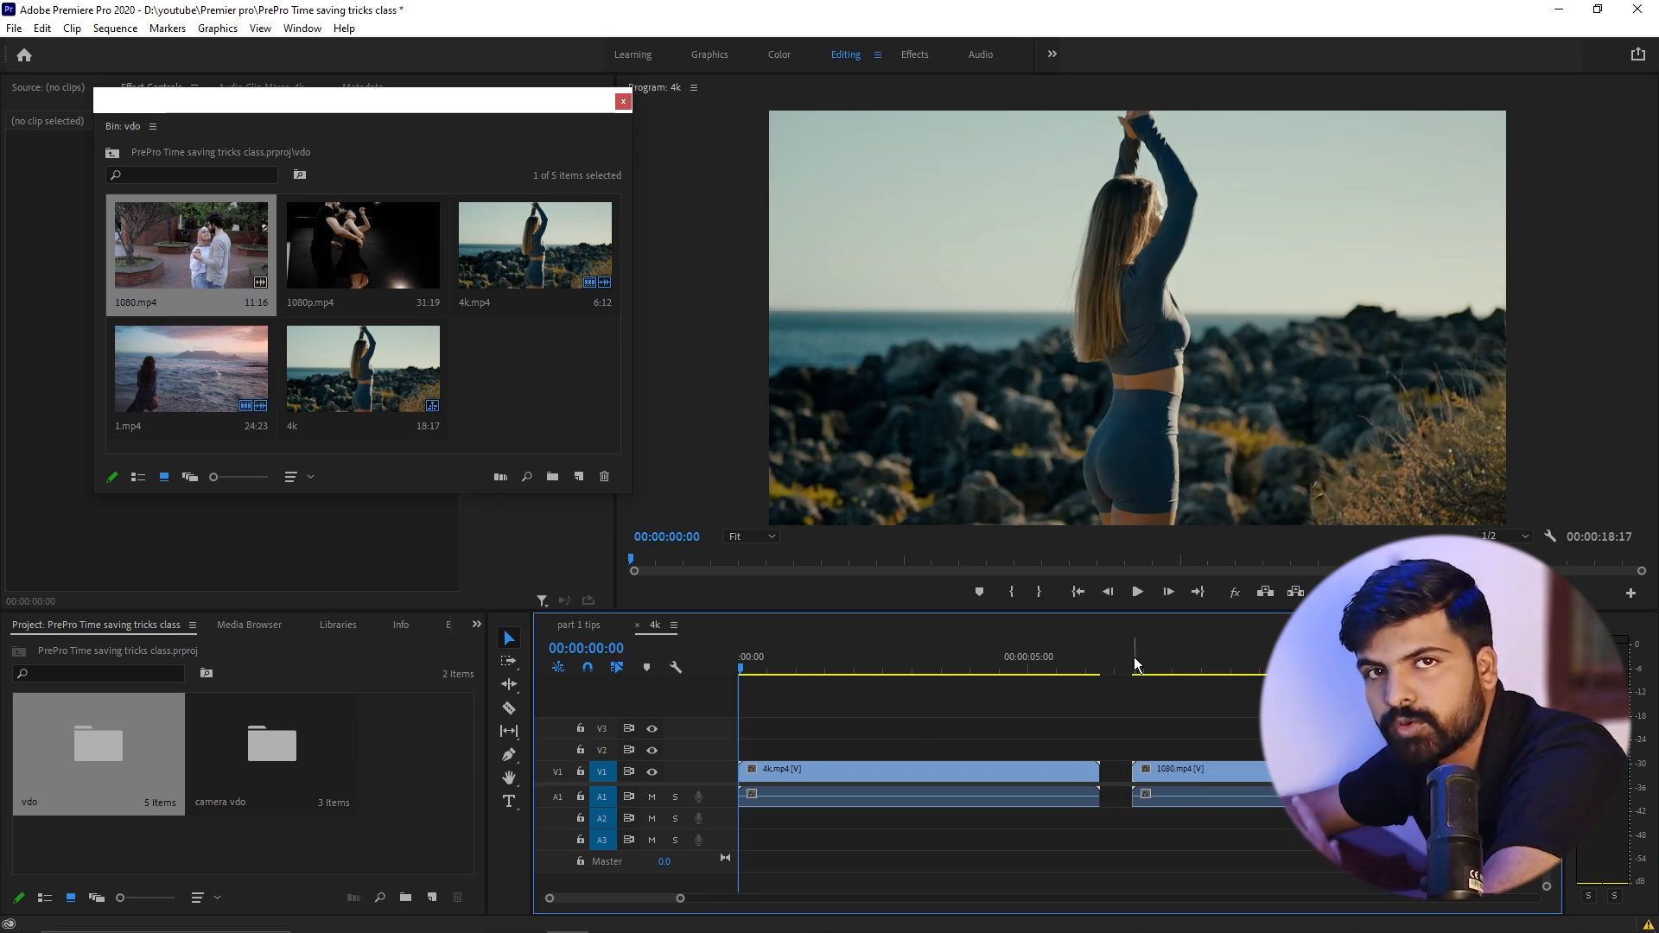
click(1198, 664)
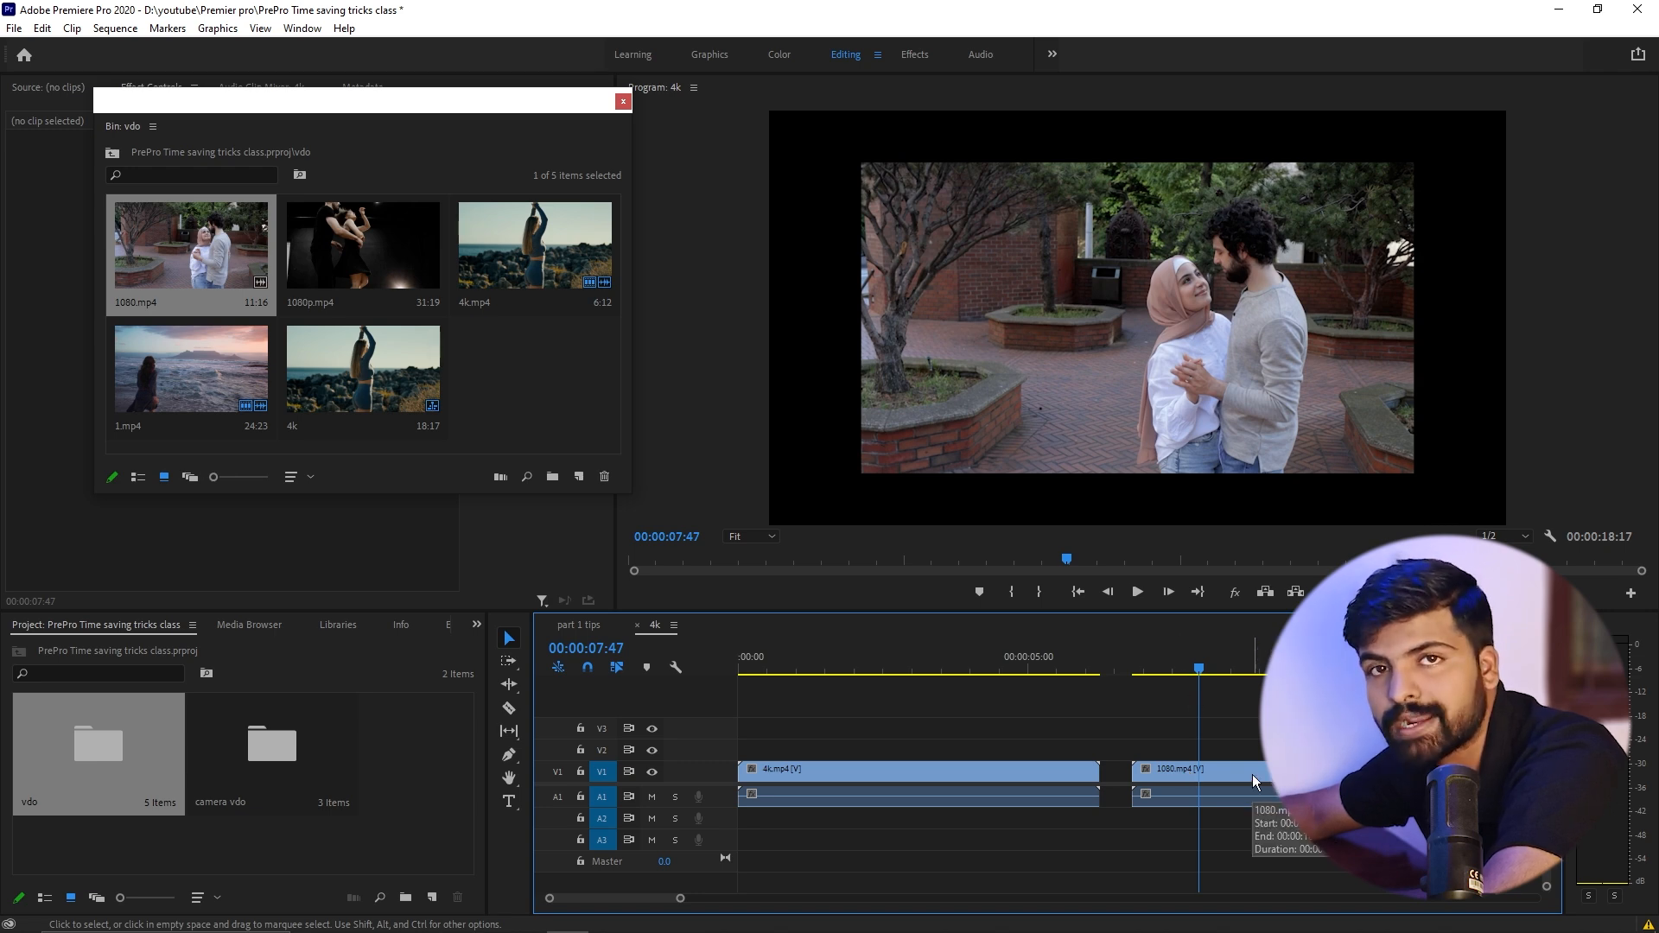
drag(680, 899, 891, 899)
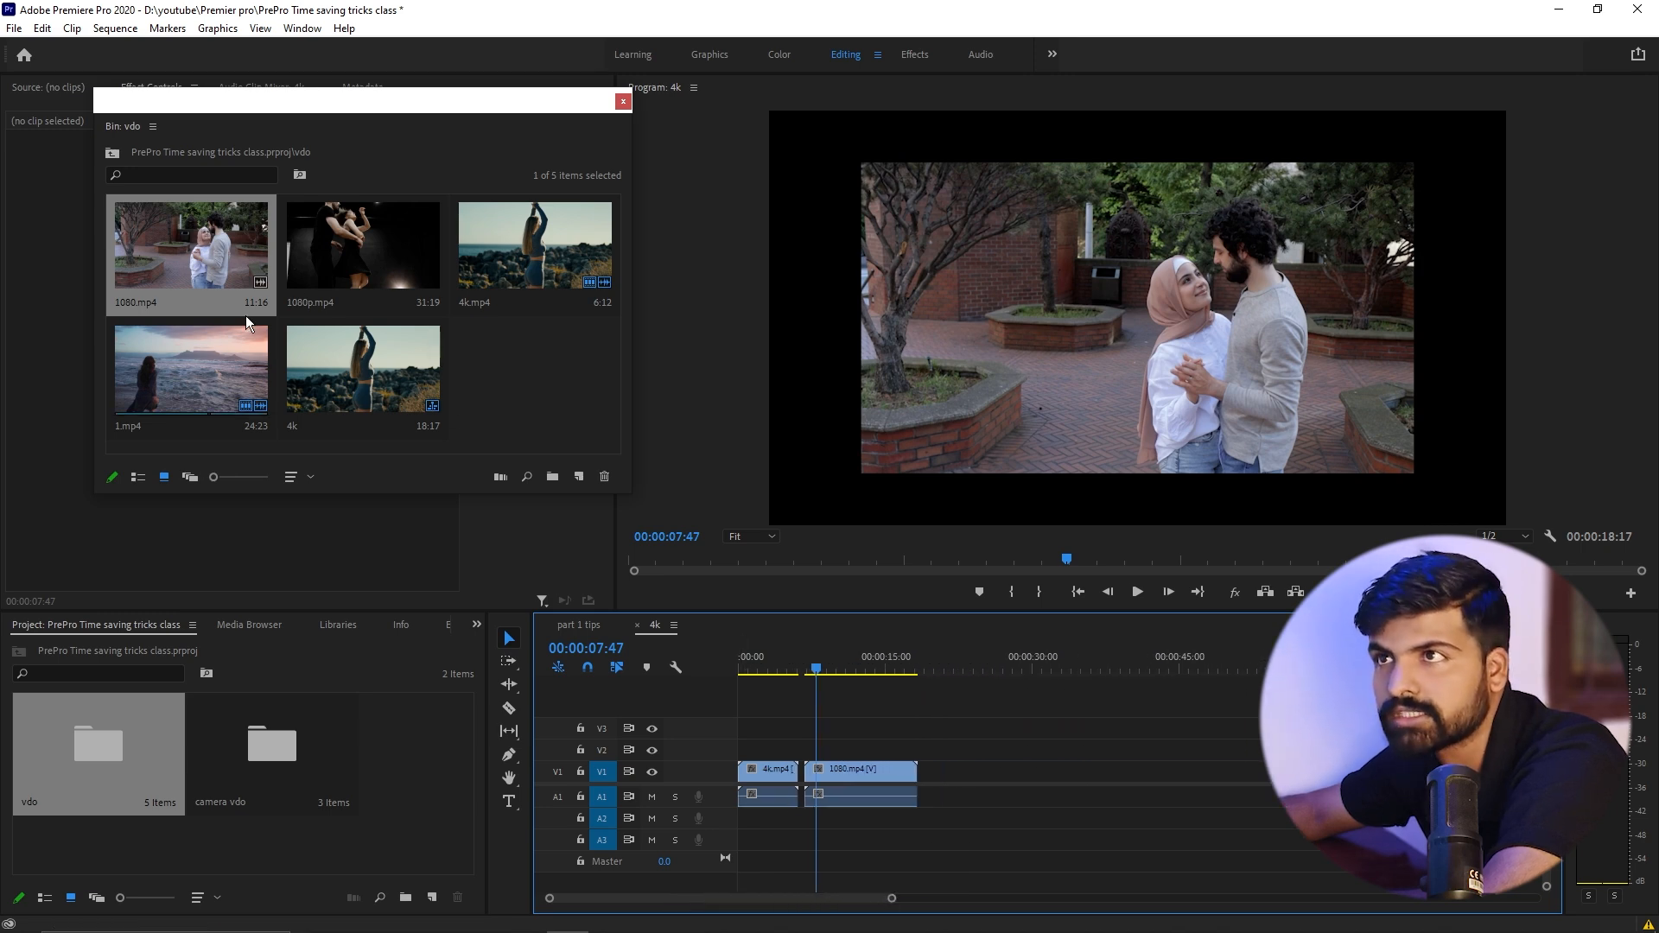
drag(208, 355, 982, 783)
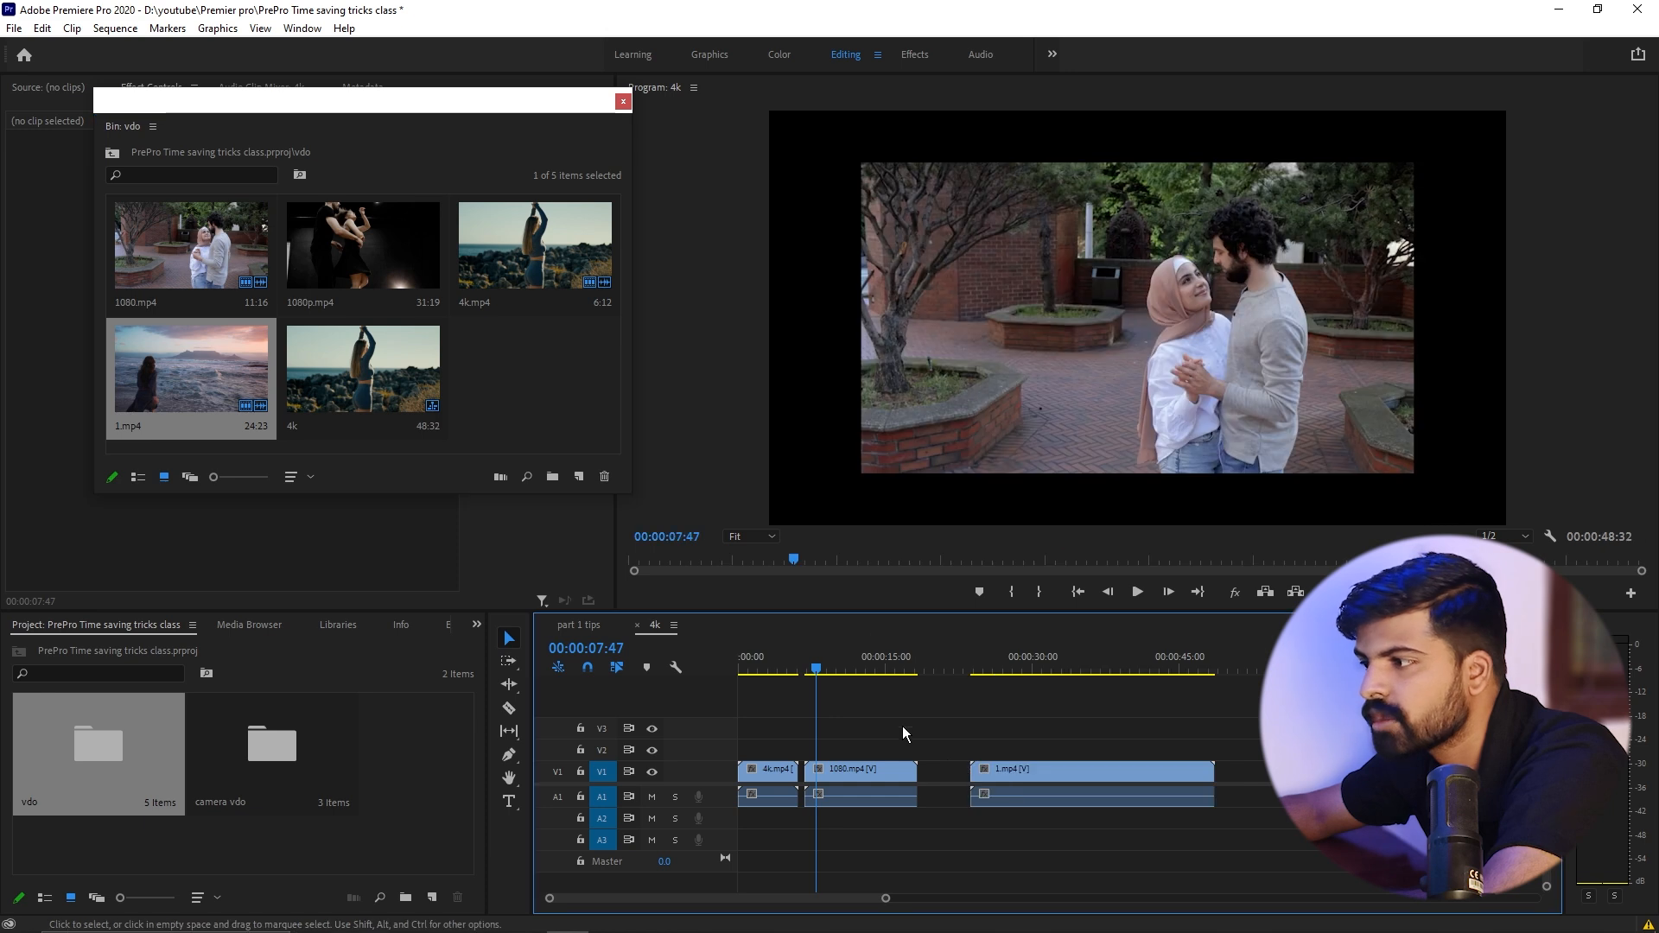
click(1005, 664)
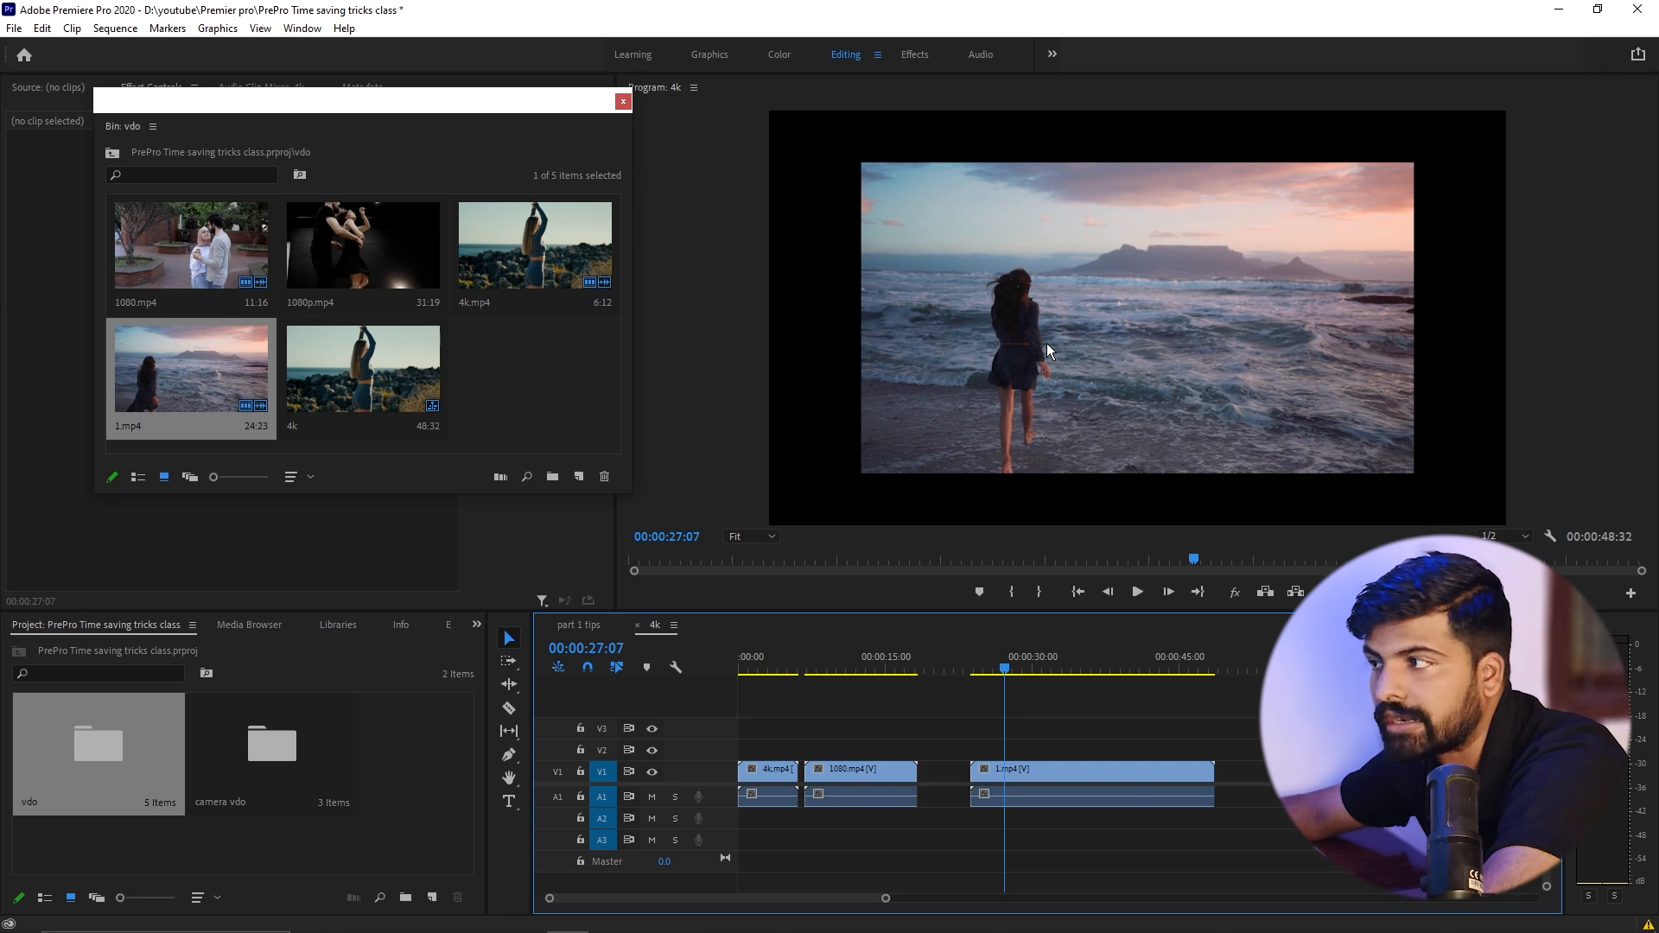
Step: Apply Set to Frame Size to the 1.mp4 clip in the timeline and close the vdo bin
click(1034, 773)
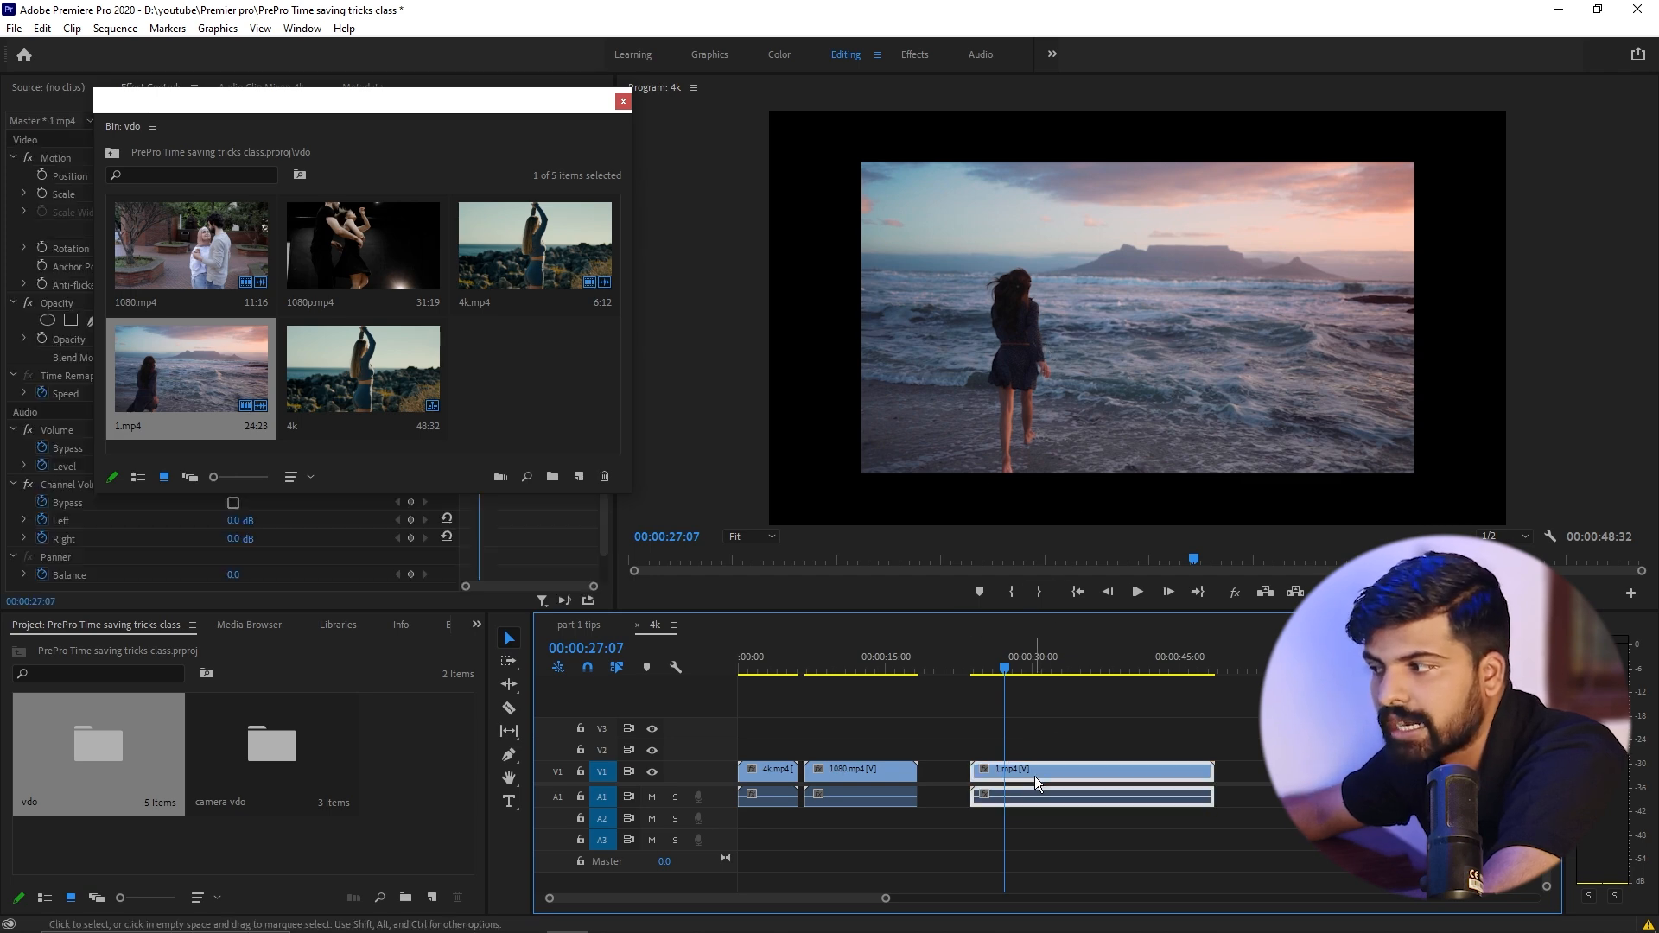
right_click(1035, 776)
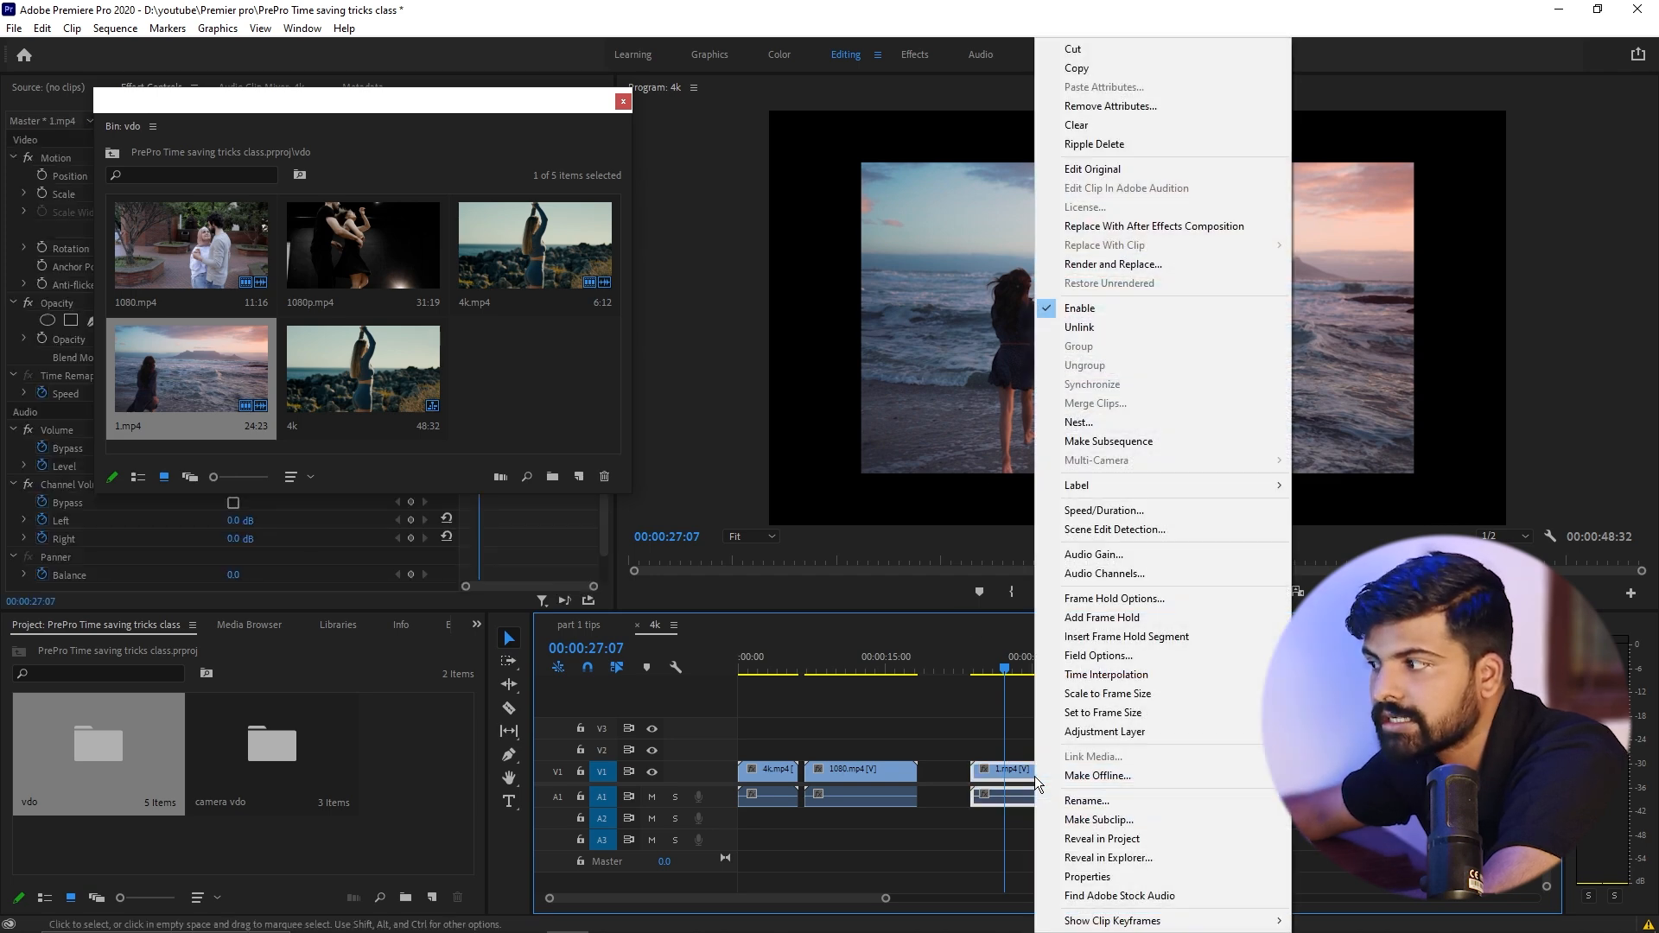
click(1102, 714)
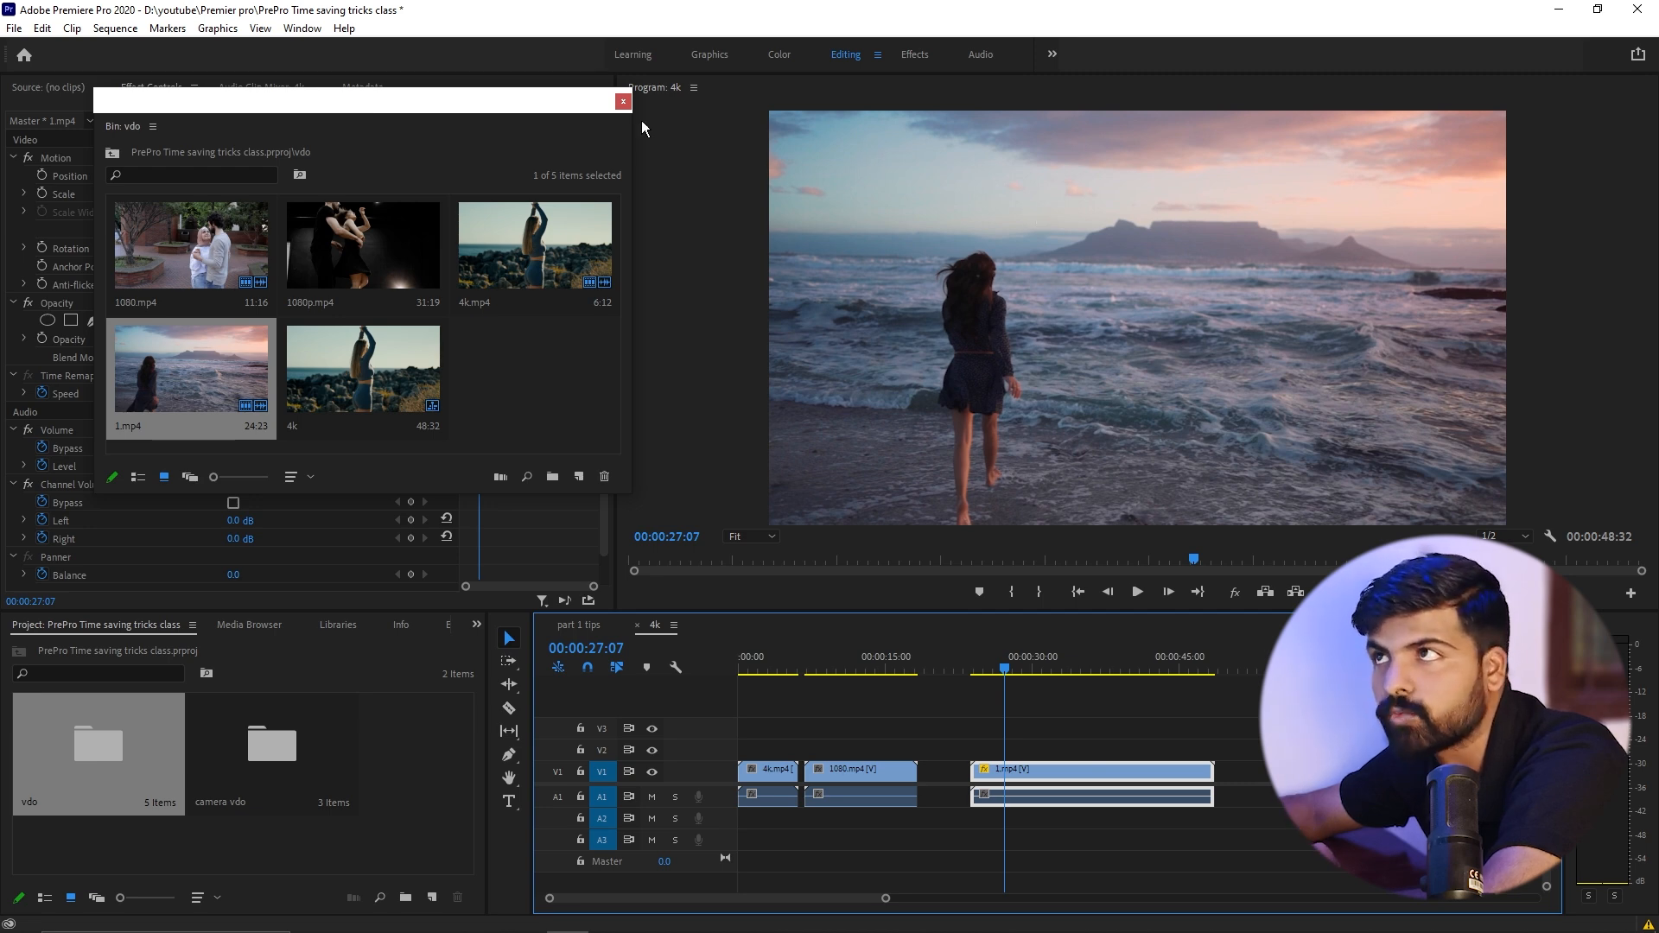
click(623, 102)
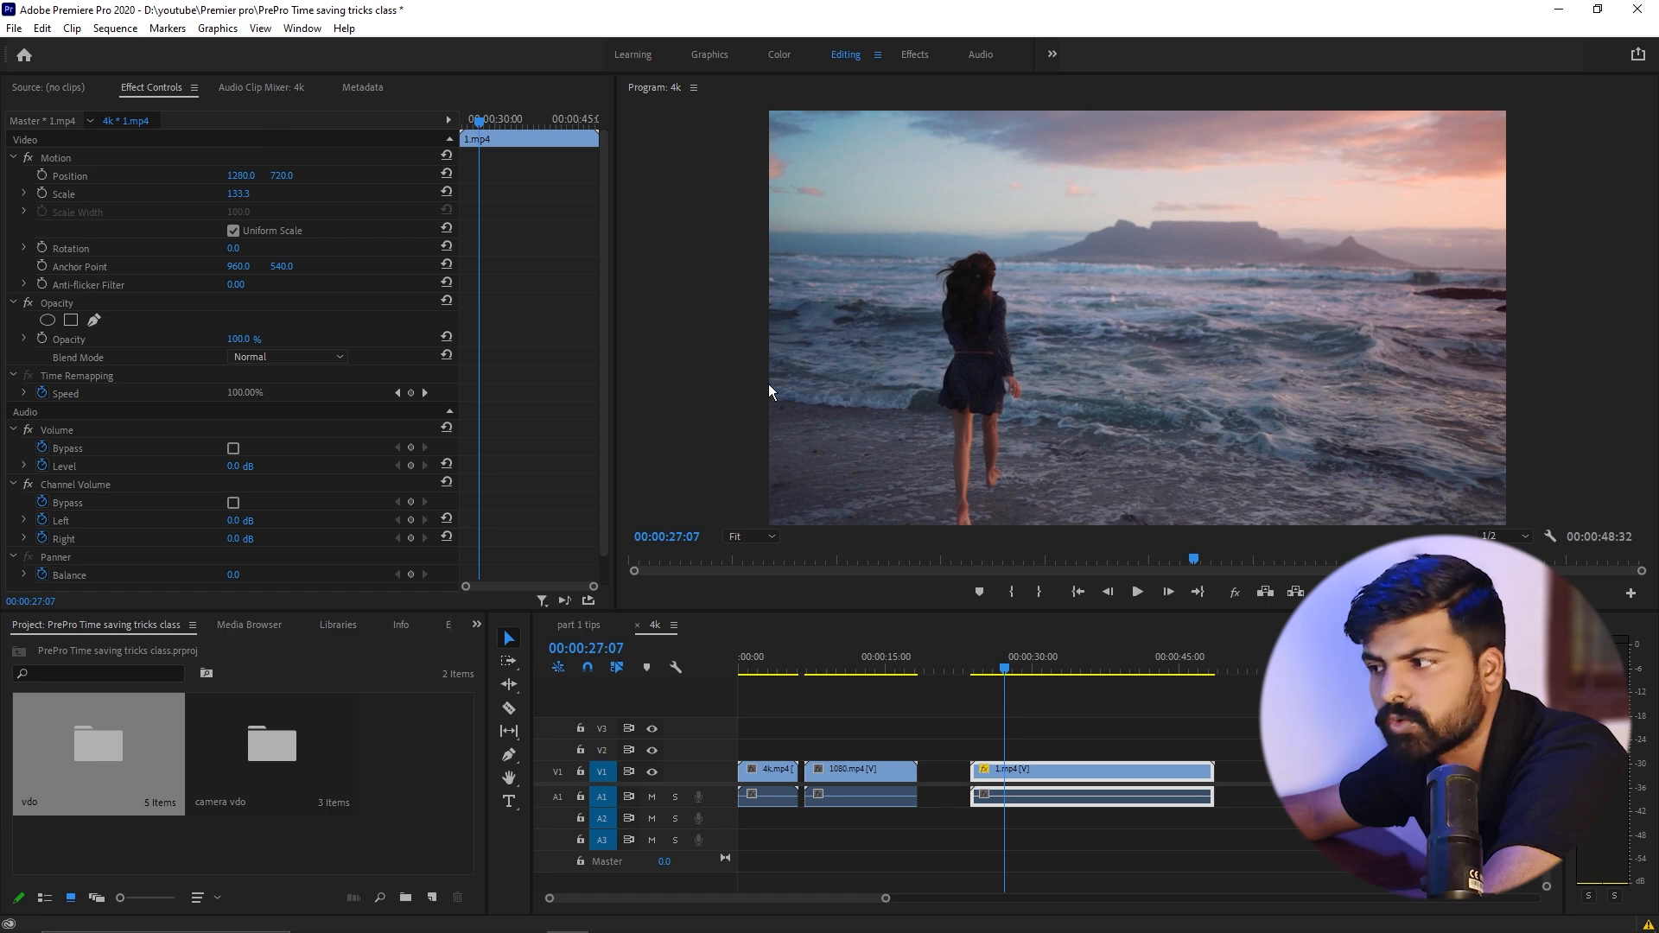
Step: Preview the 1080.mp4 clip in the timeline and apply Set to Frame Size to it
click(845, 652)
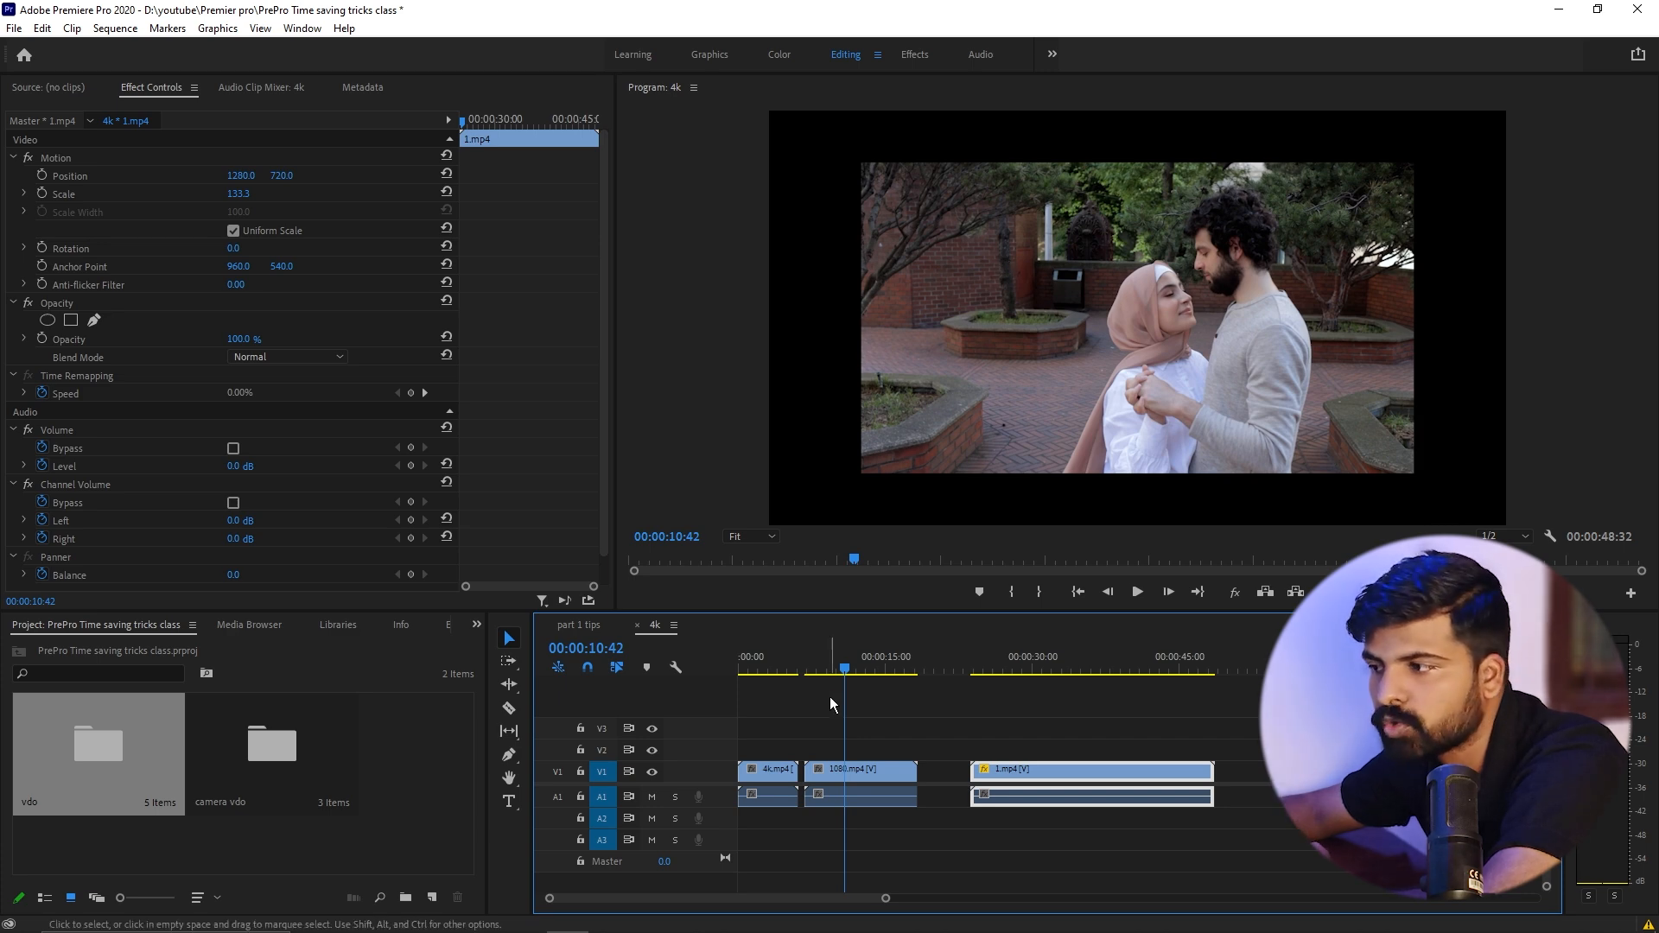
click(863, 773)
right_click(862, 772)
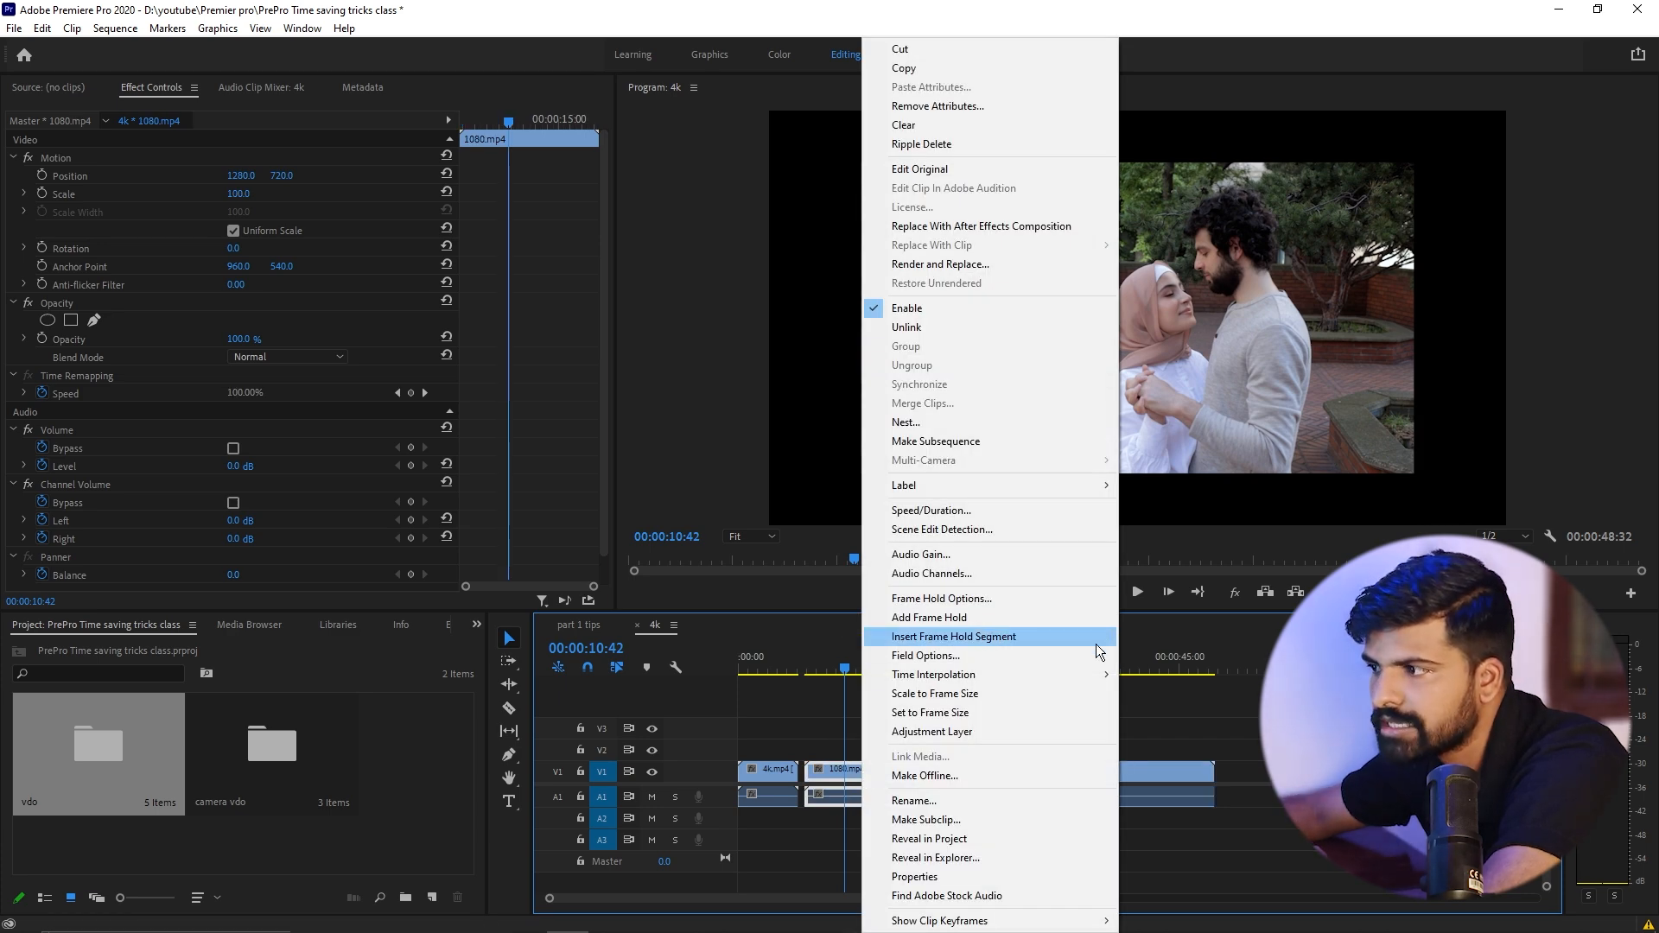
click(946, 715)
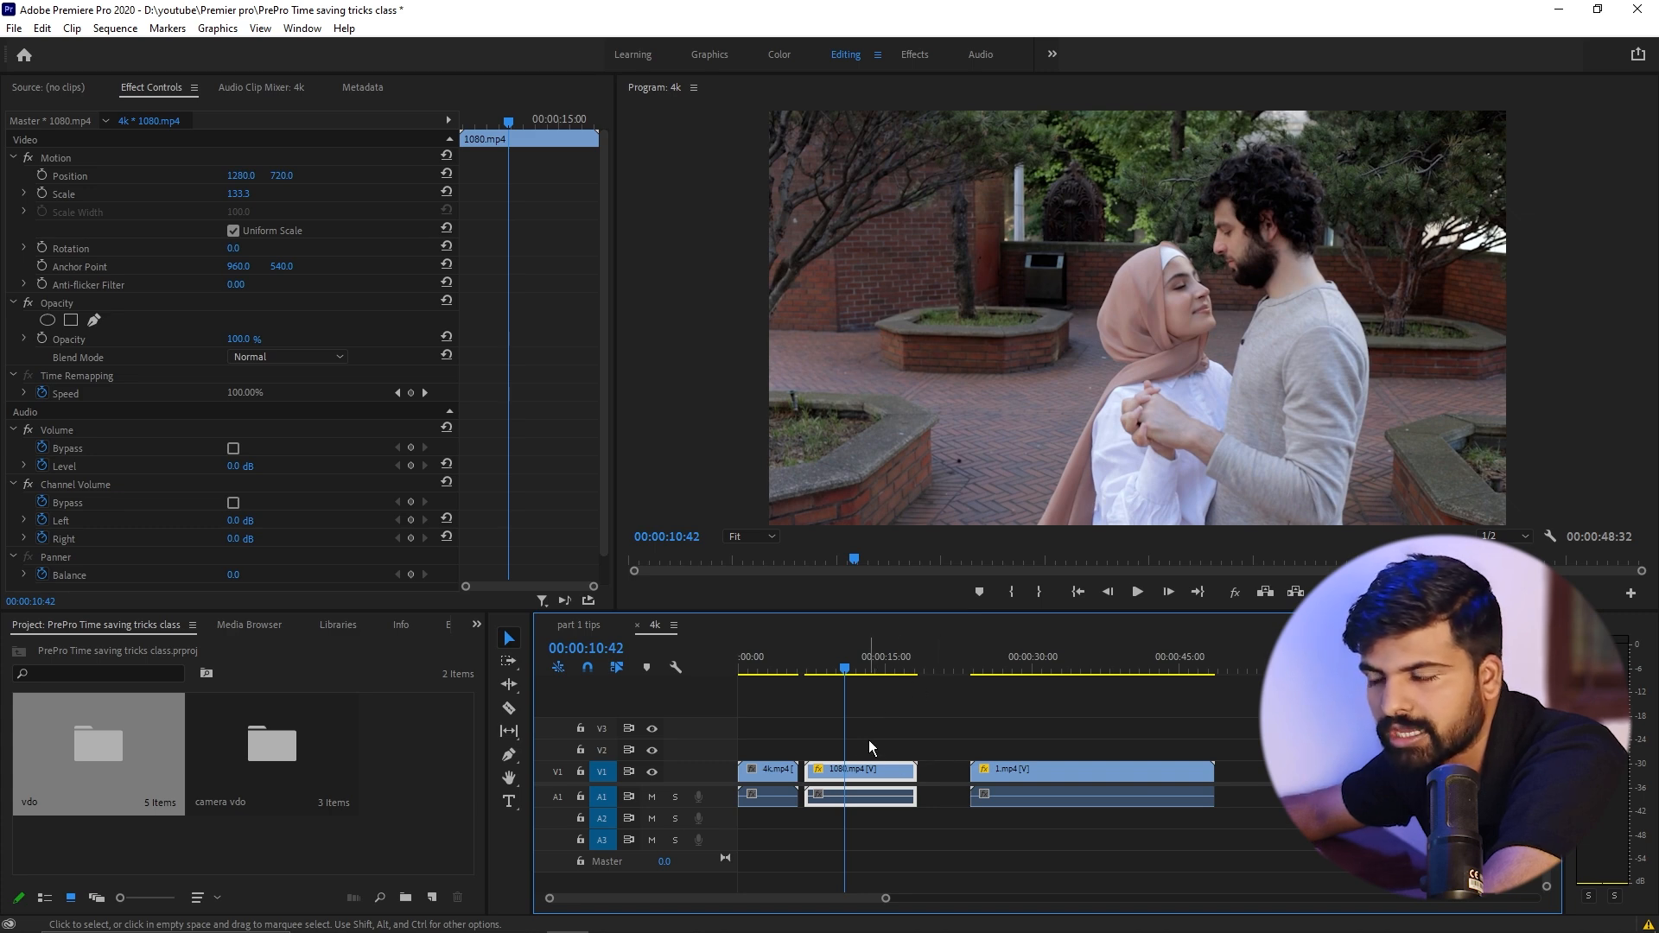
Step: Delete the 1080.mp4 and 1.mp4 clips from the timeline, keeping only the 4k.mp4 clip
key(Delete)
click(993, 795)
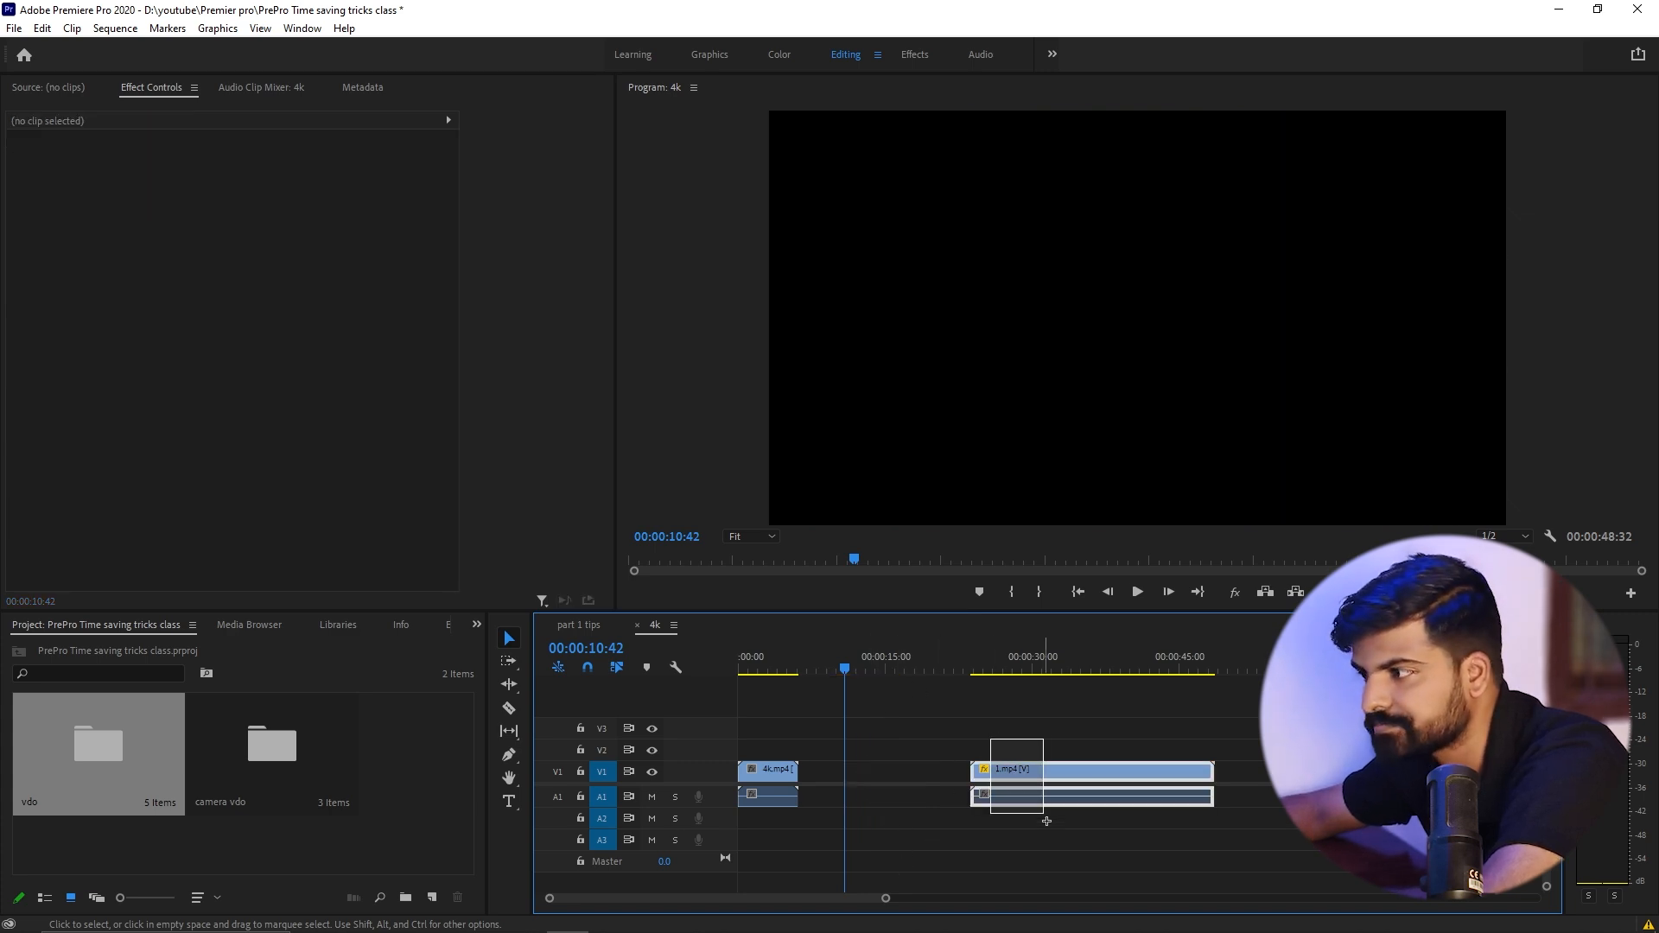
key(Delete)
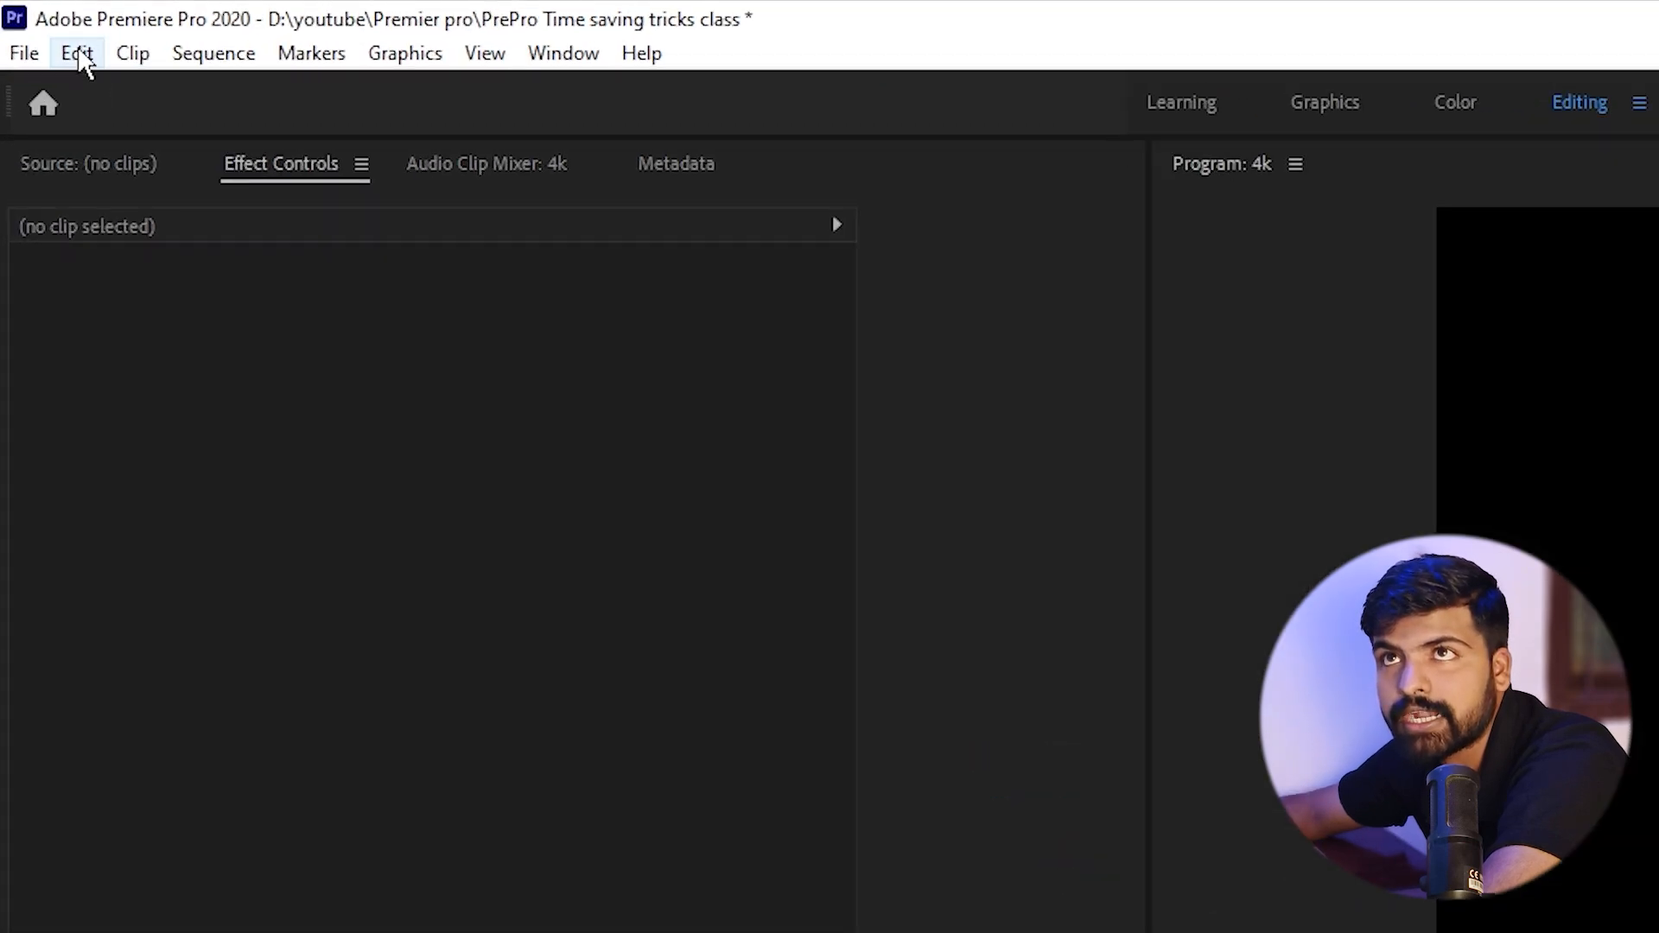
Step: Set Default Media Scaling to "Set to frame size" in the Media preferences and apply the change
click(42, 29)
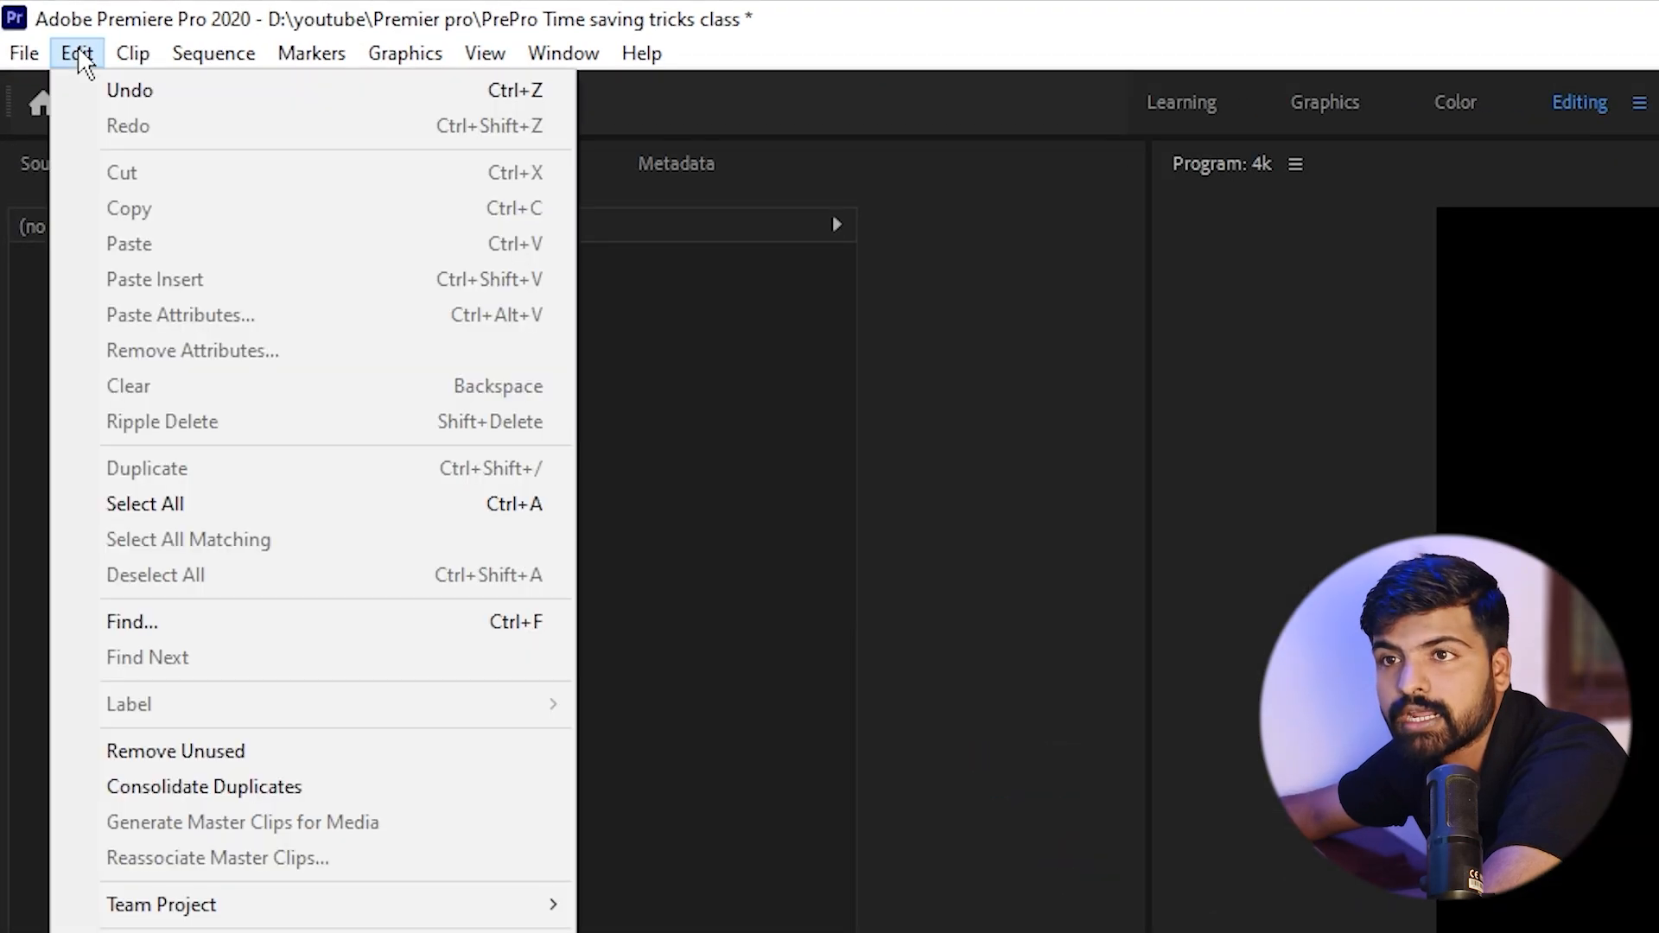
mouse_move(371, 648)
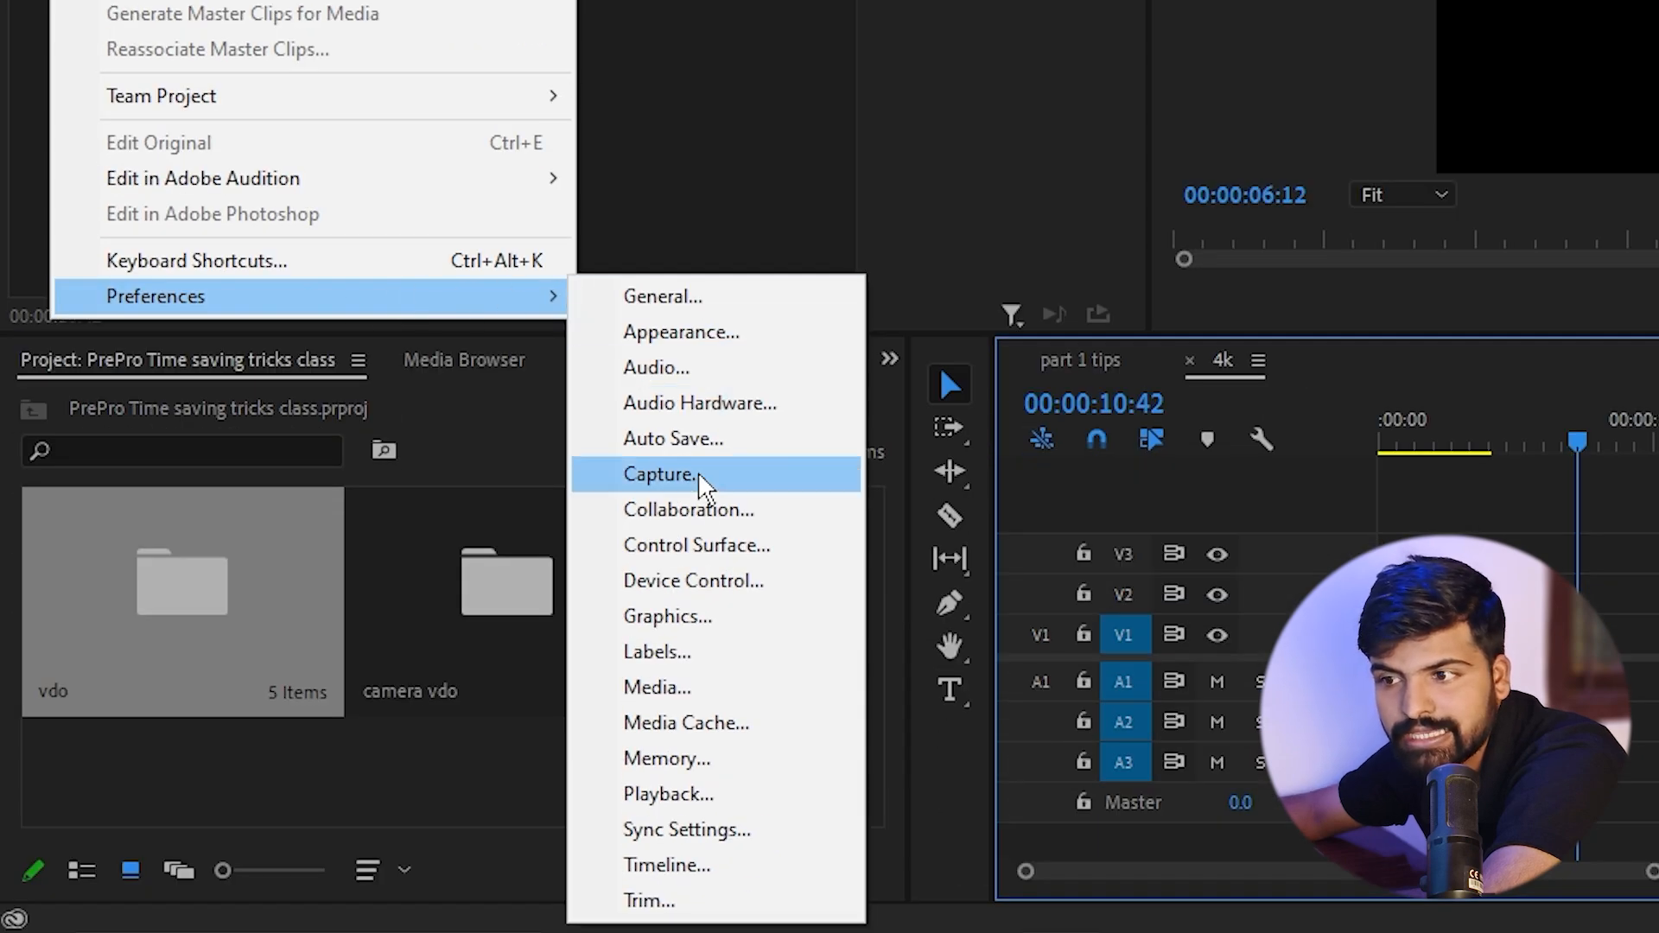
click(676, 696)
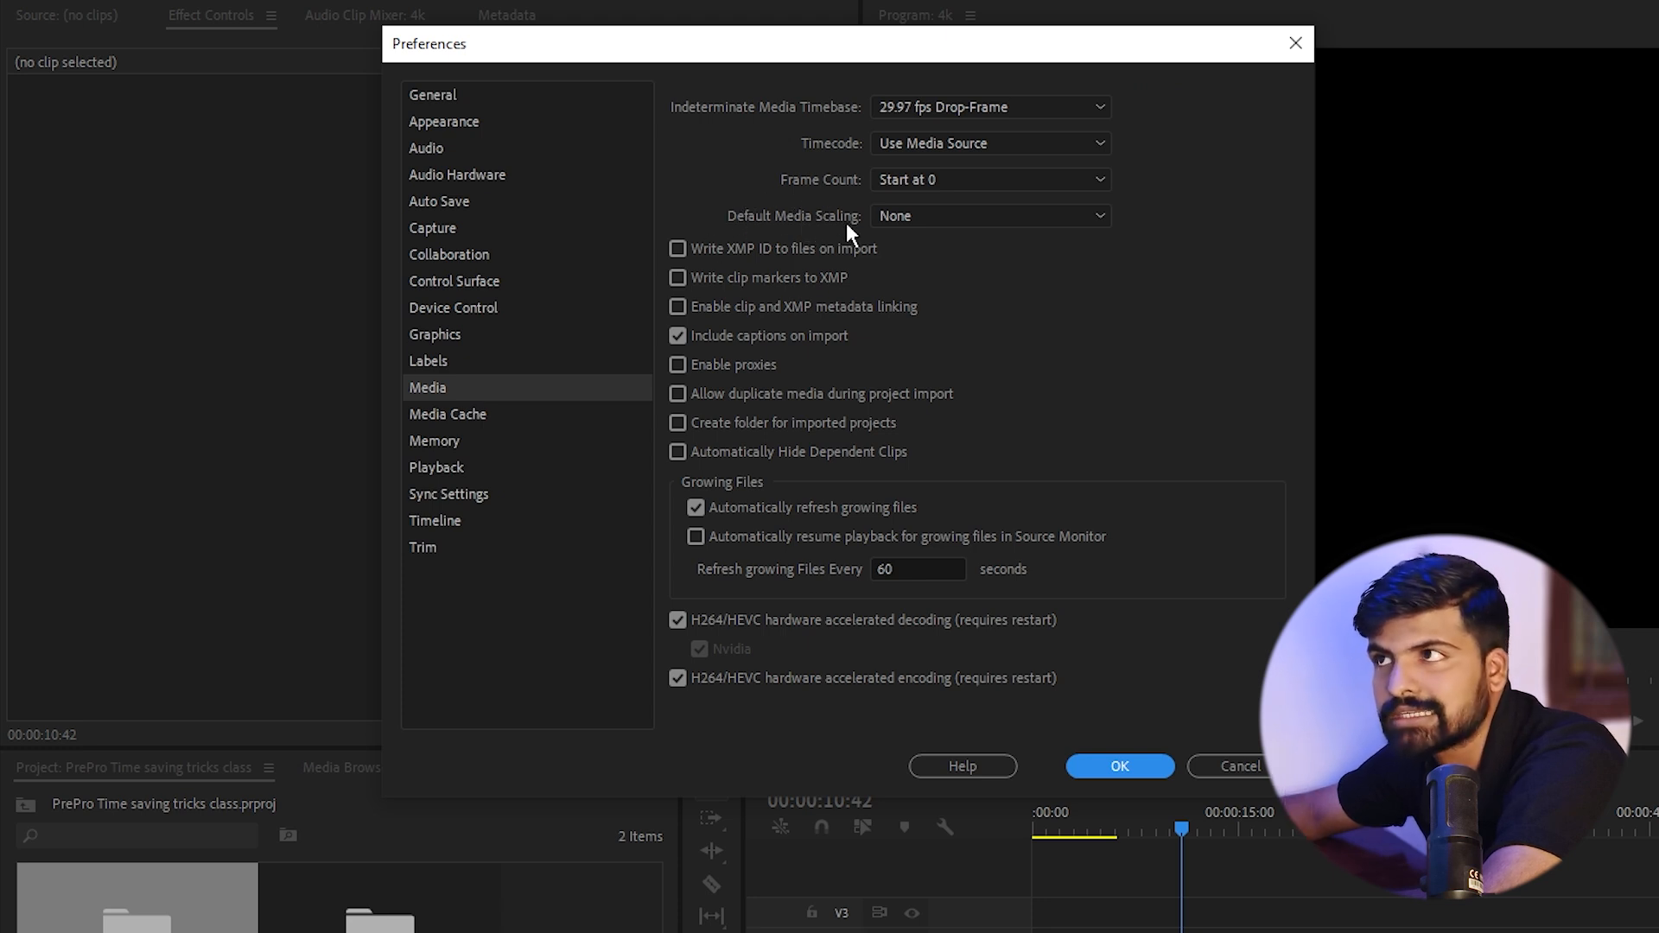
click(920, 215)
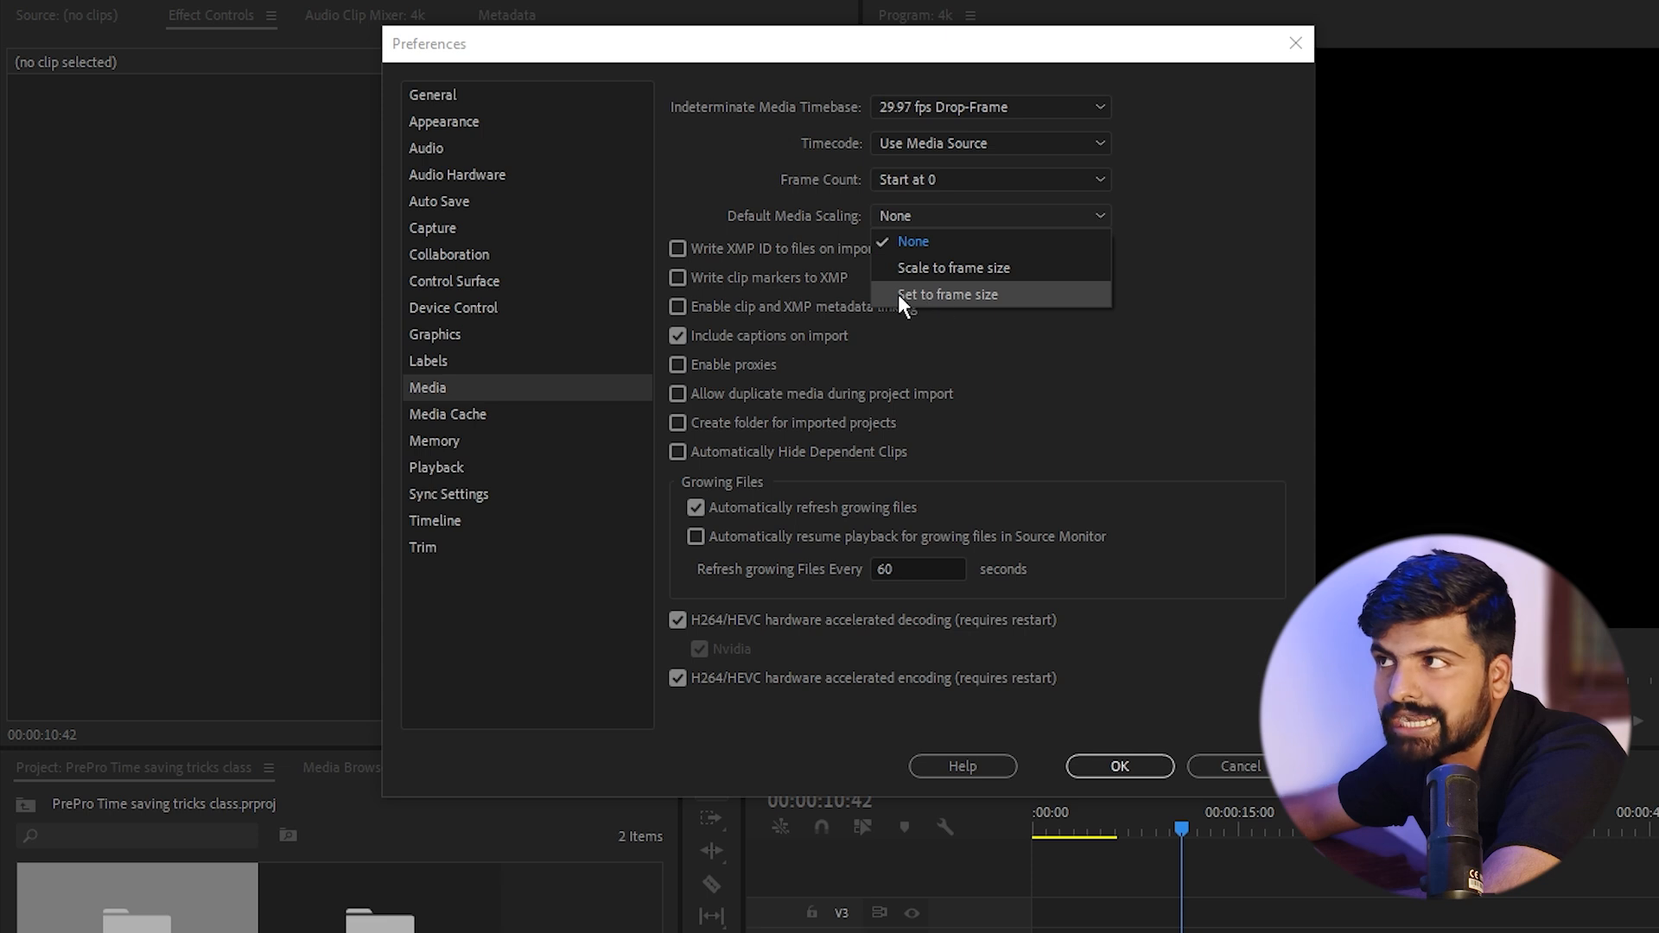
click(948, 297)
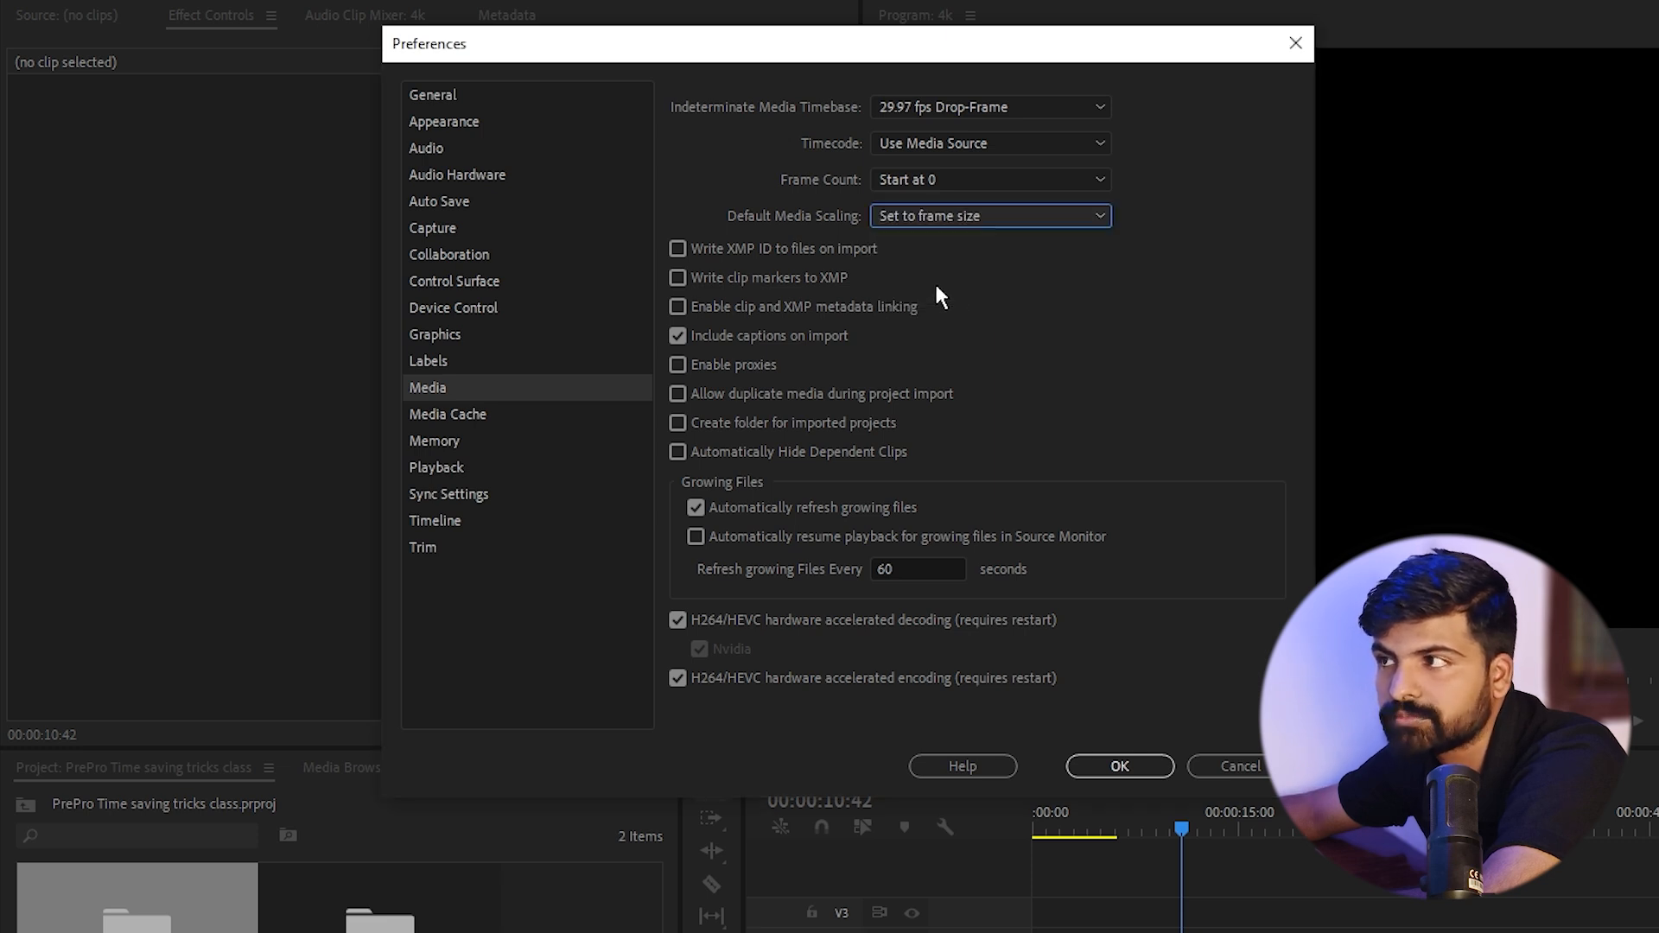
click(1112, 767)
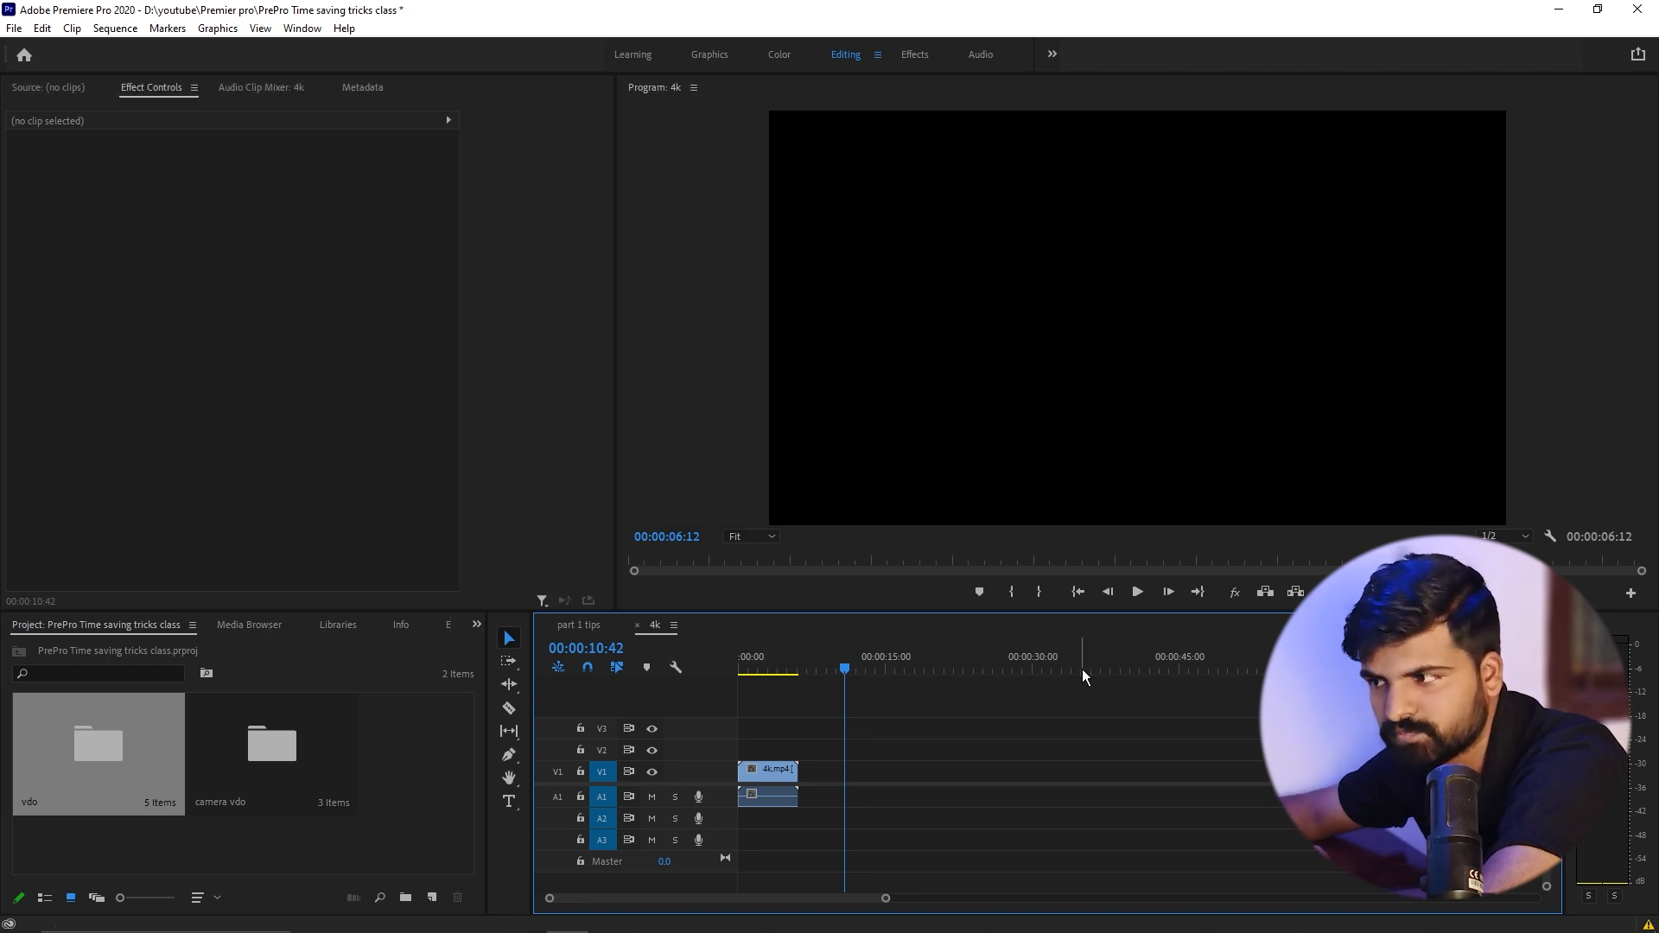
Step: Add 1080.mp4 and 1080p.mp4 from the vdo bin to track V1 after the 4k.mp4 clip, leaving gaps, and close the bin
double_click(87, 739)
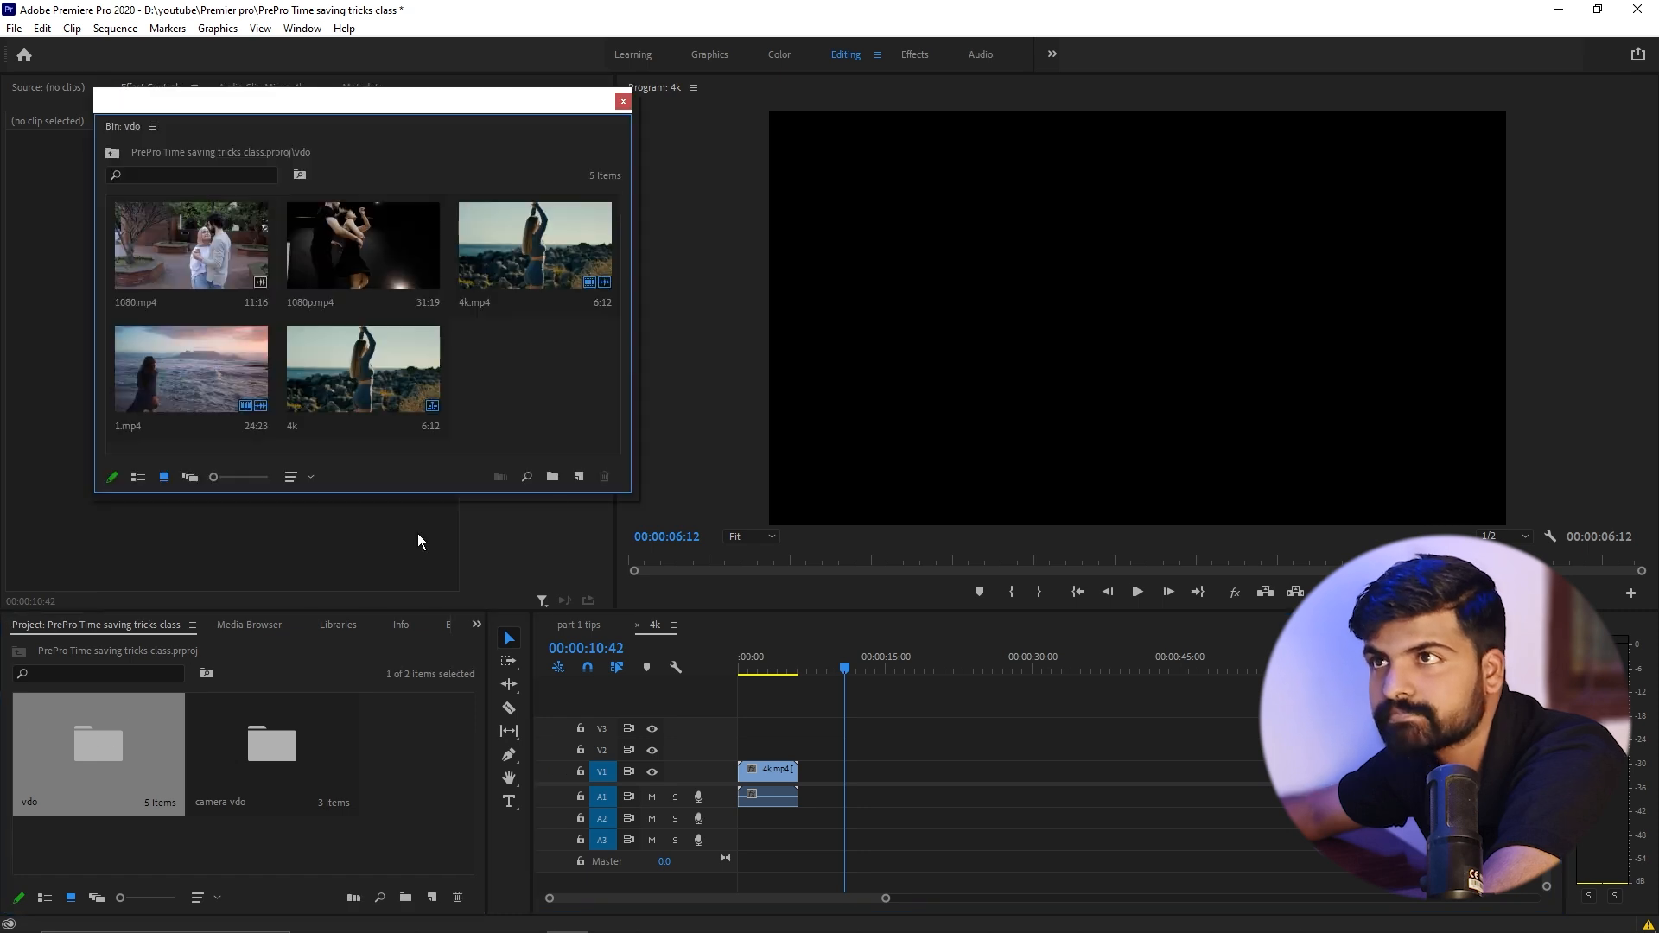
drag(175, 230, 875, 791)
drag(843, 797, 842, 794)
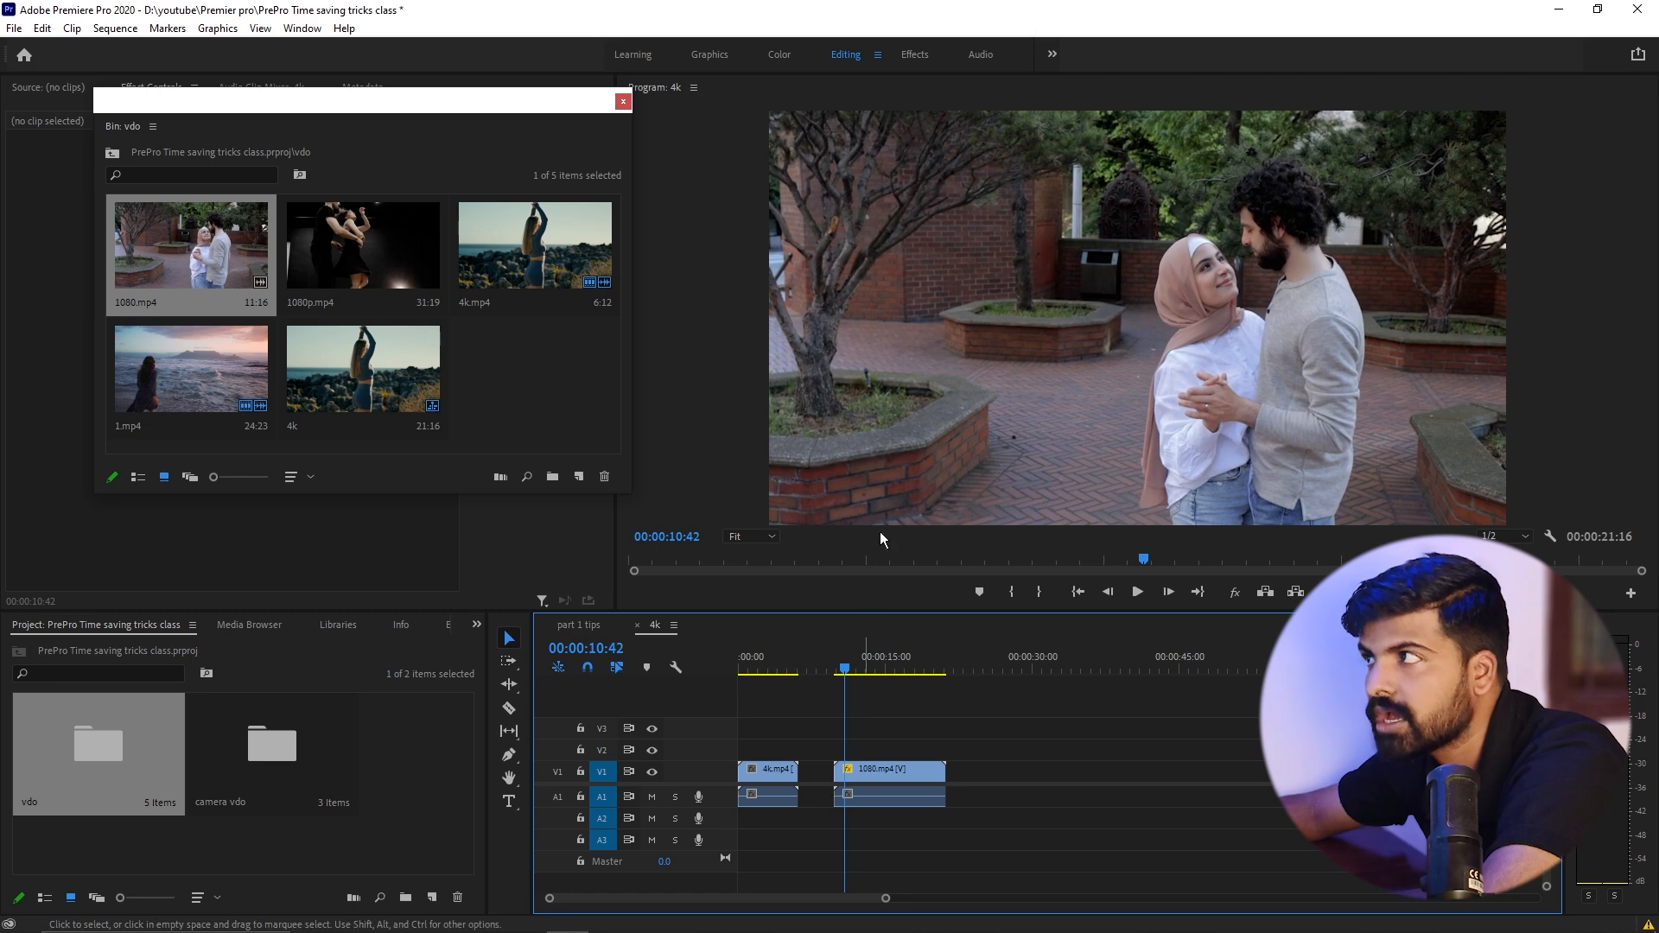
click(1037, 666)
drag(380, 241, 1004, 788)
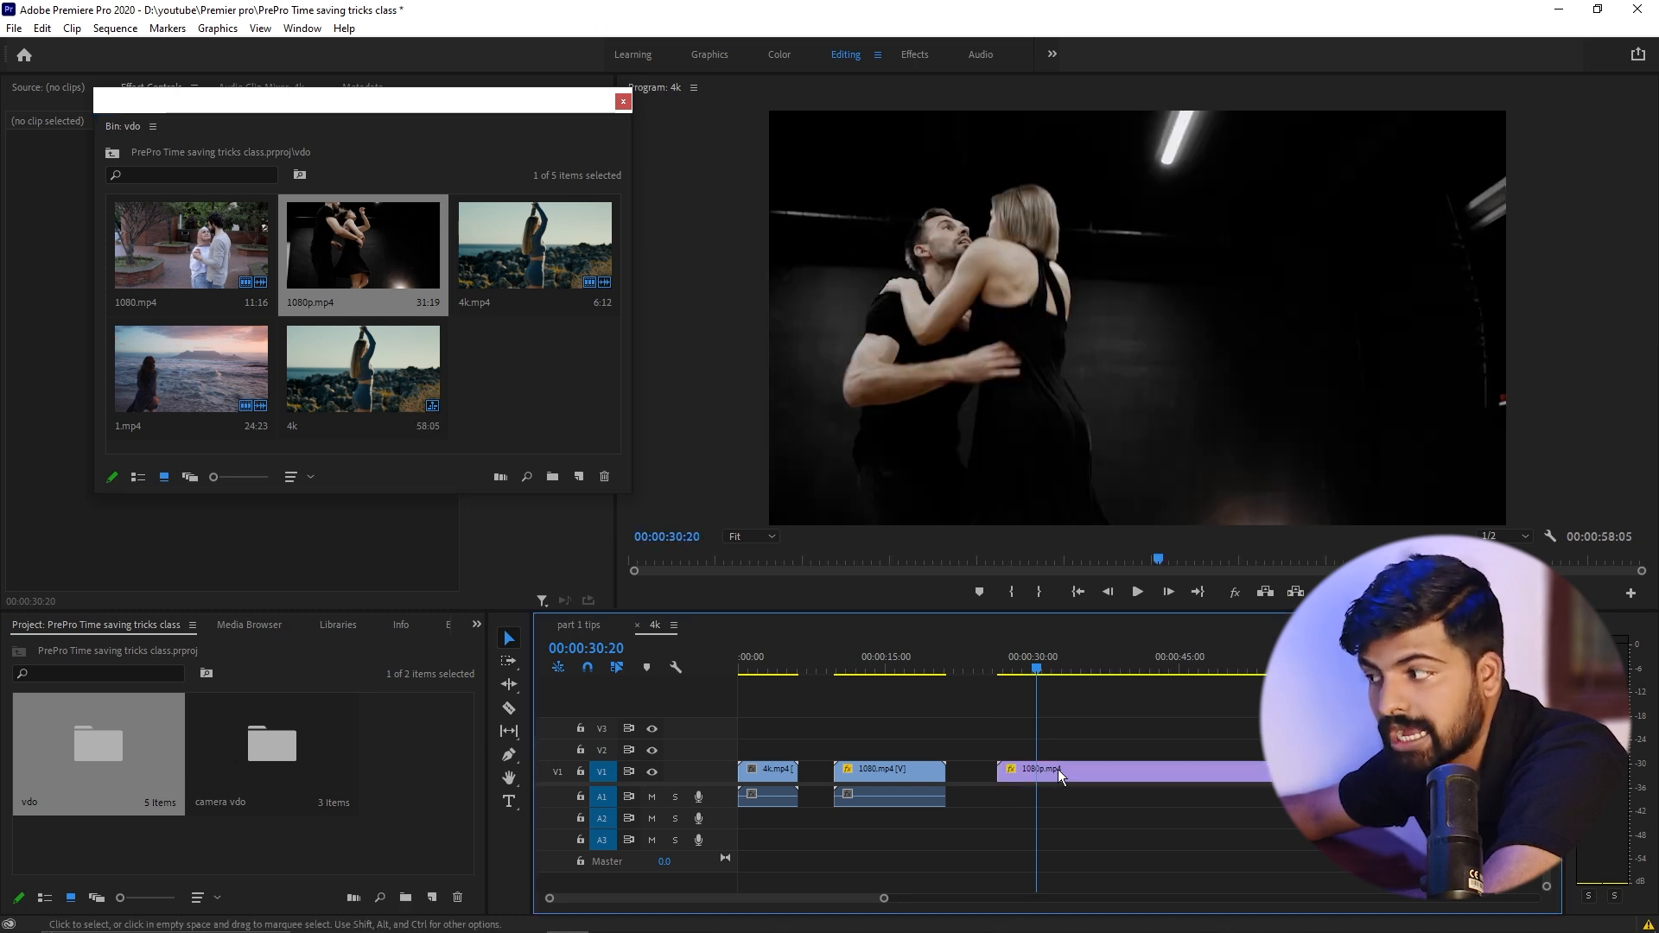
click(623, 101)
Step: Inspect the Scale values of the 1080p.mp4 and 1080.mp4 clips in the timeline
click(1112, 776)
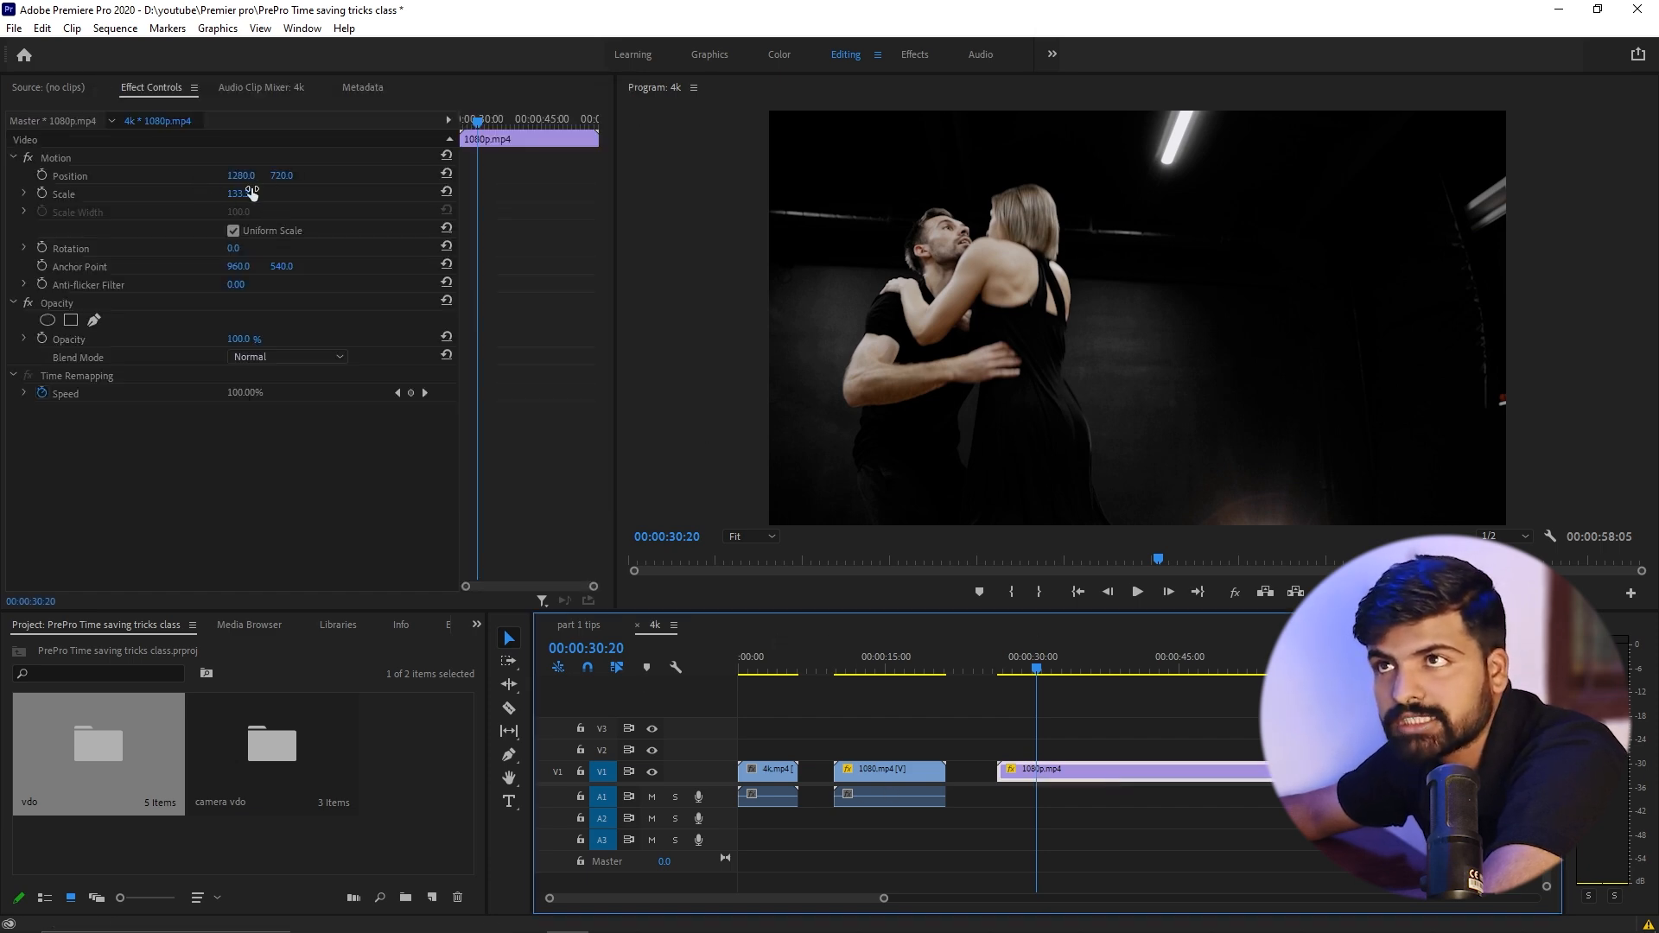
click(882, 658)
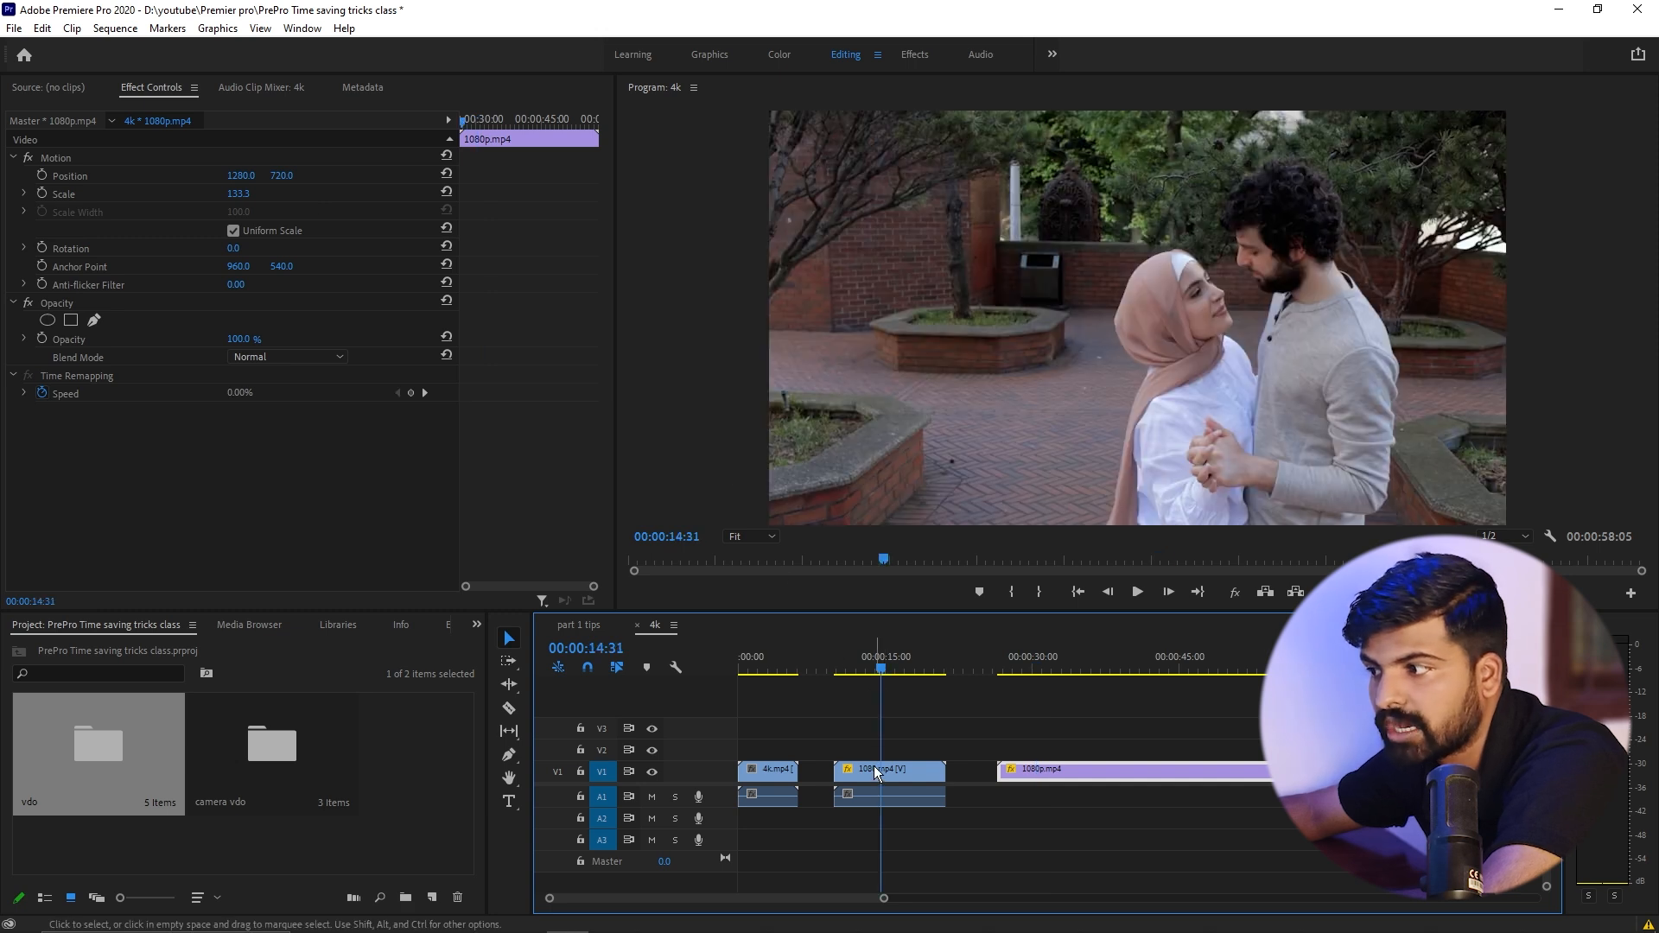
click(874, 772)
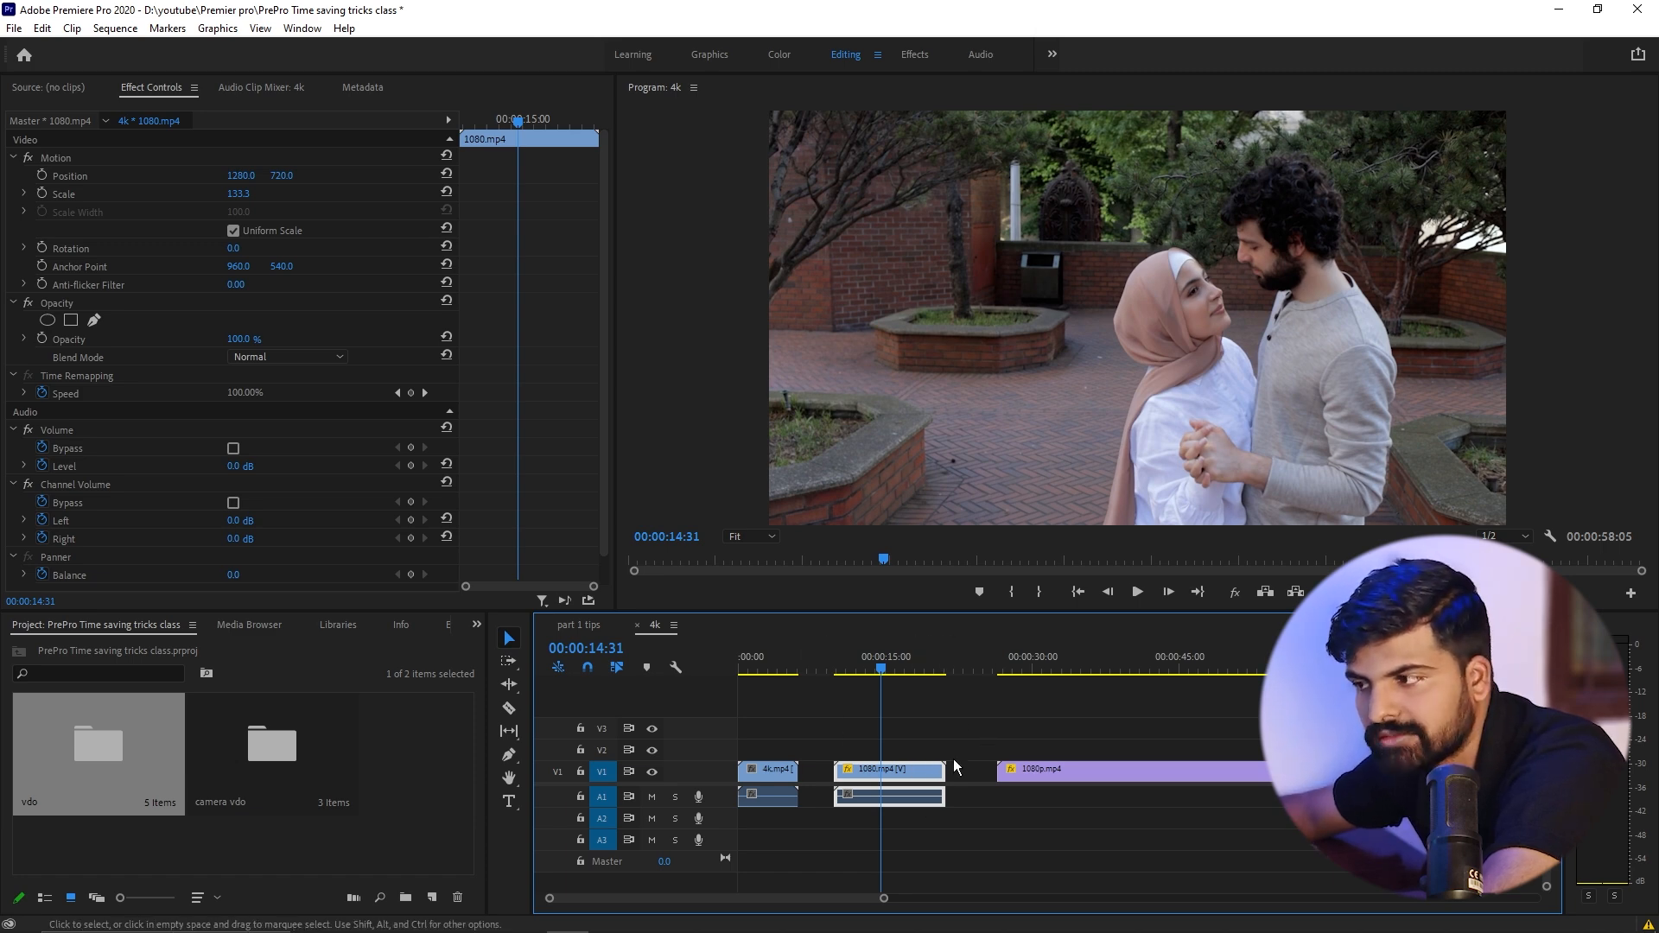
Step: Close the gaps on both sides of the 1080.mp4 clip in the timeline and preview the clip at about 00:00:07:16
click(813, 650)
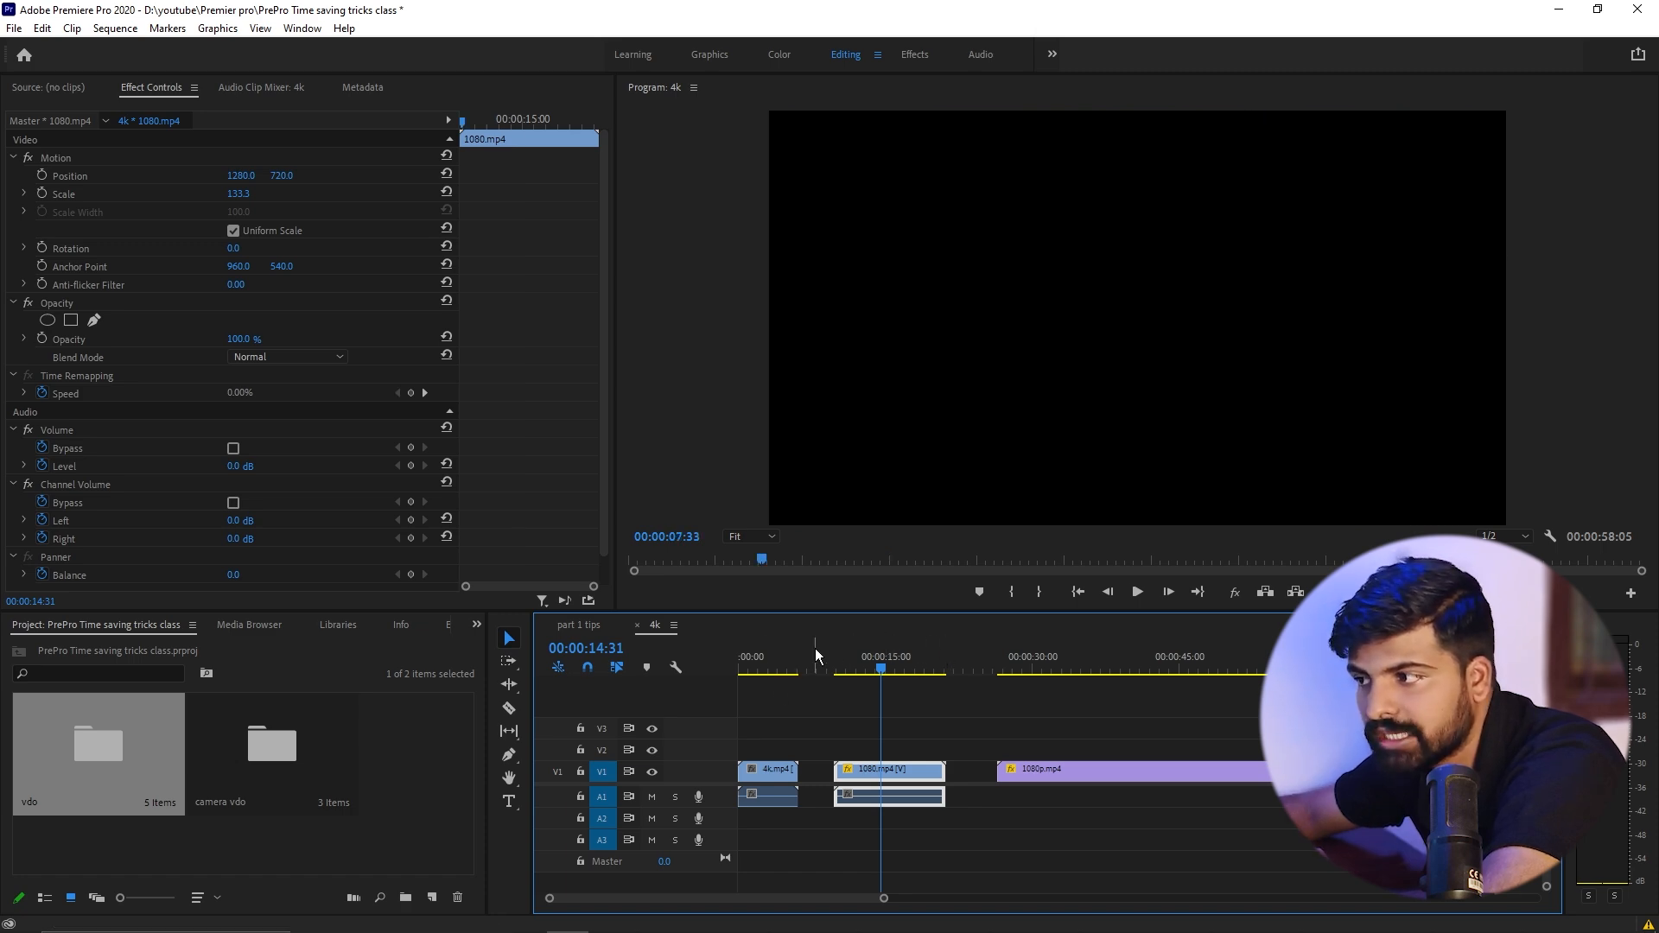
click(967, 653)
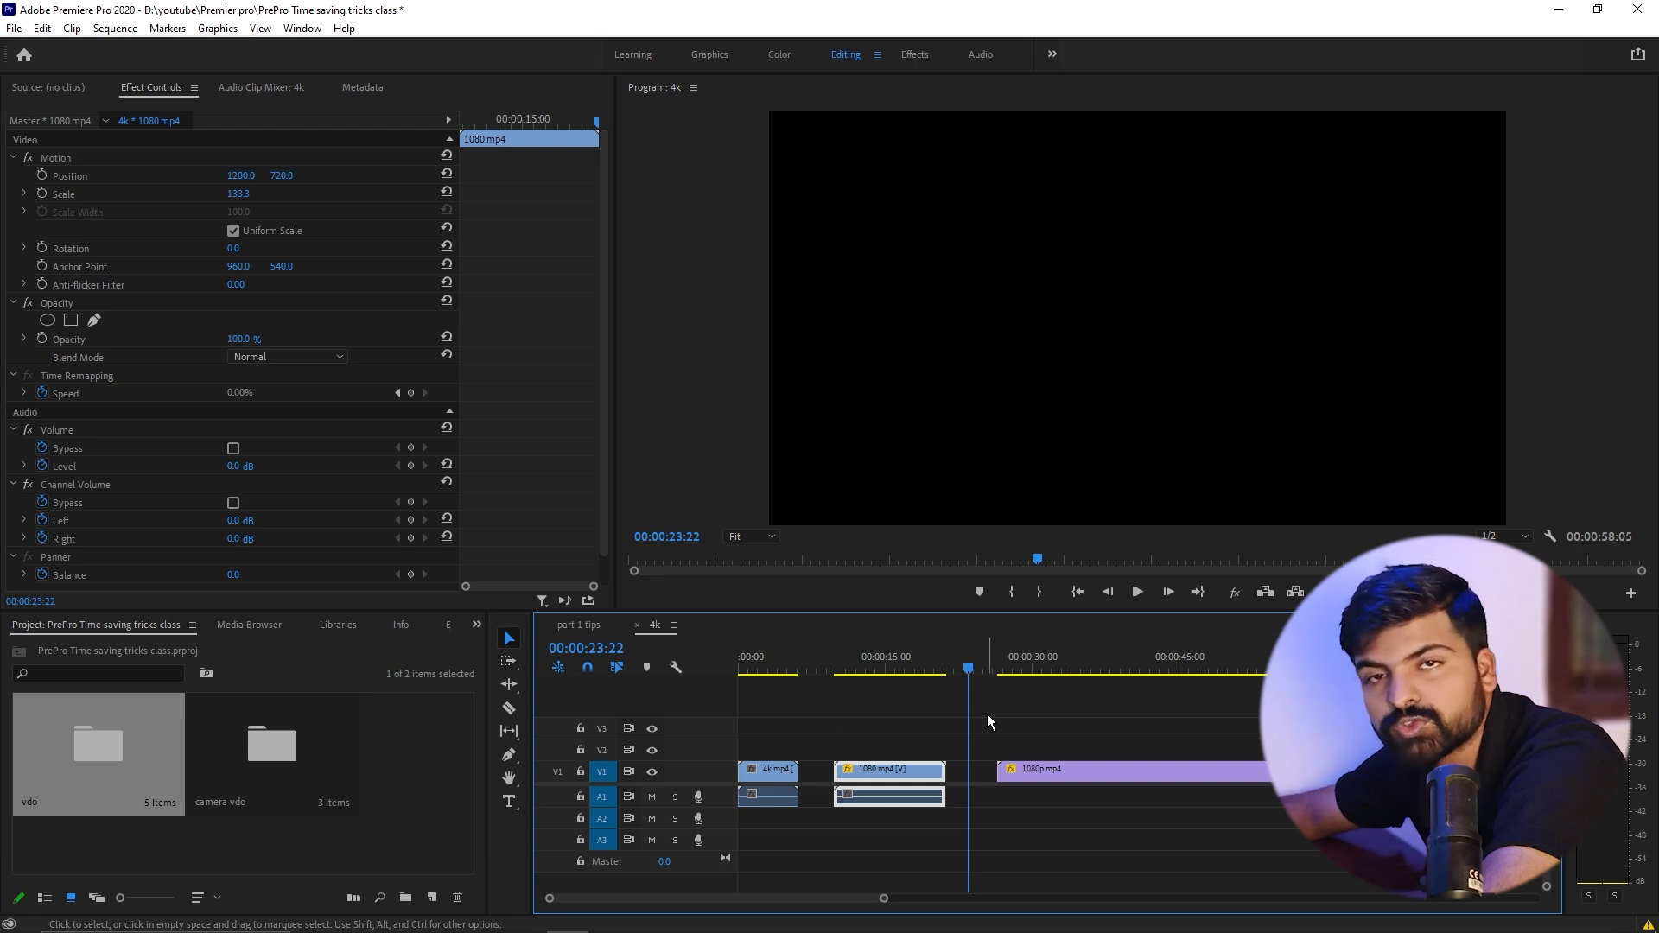
click(957, 770)
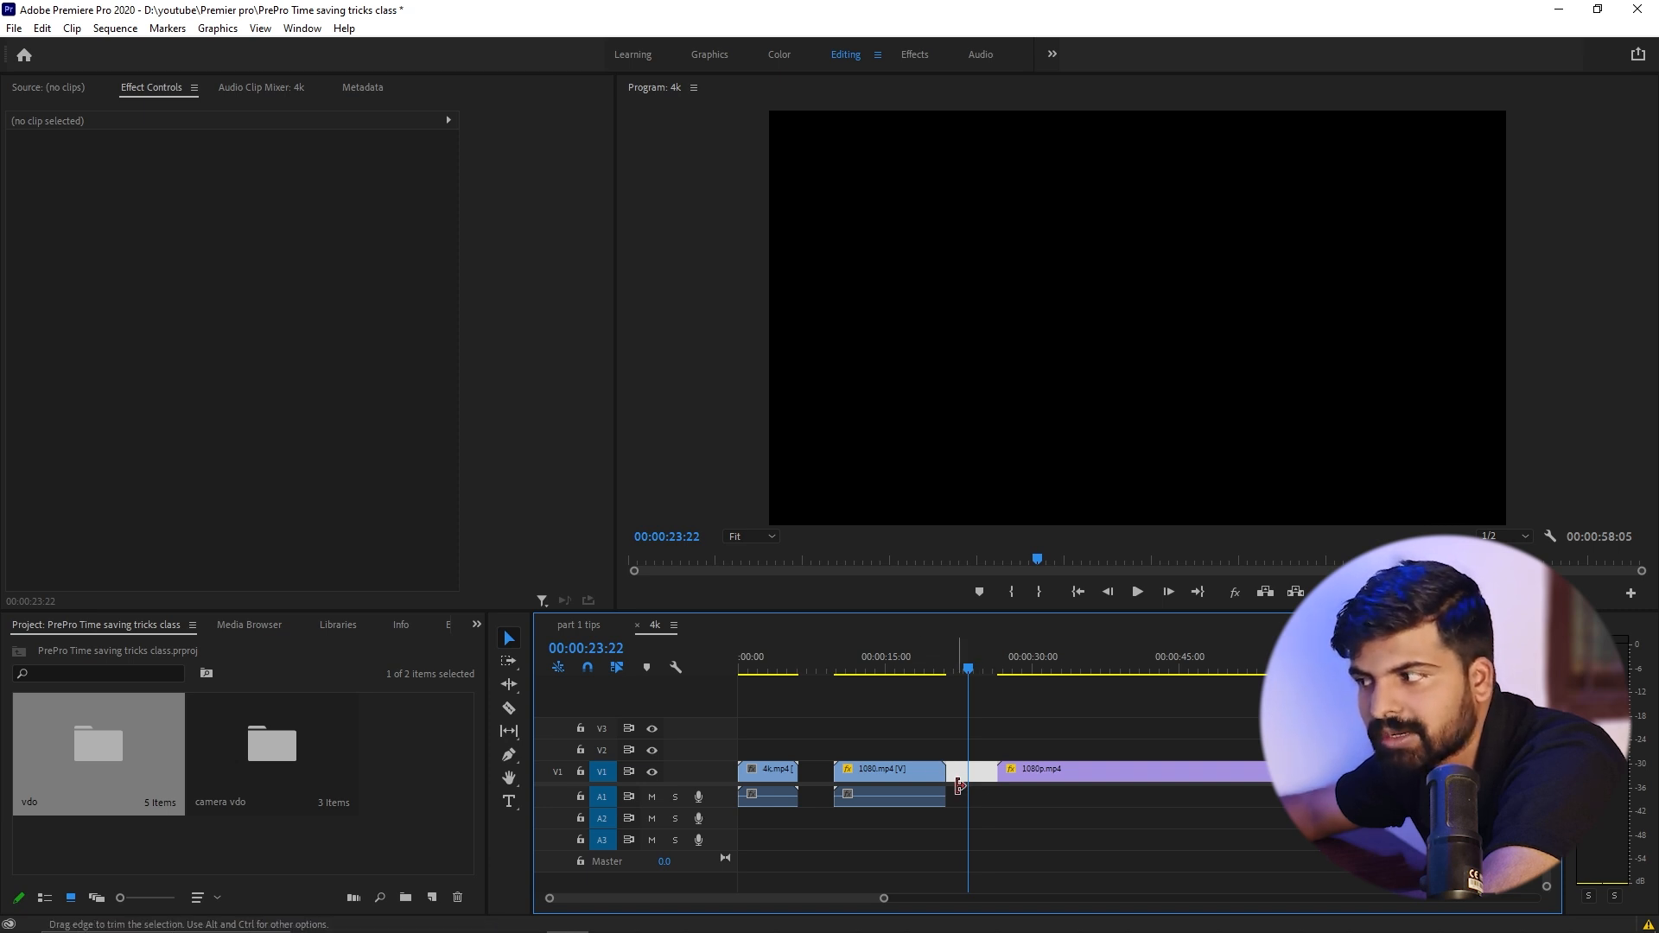
key(Delete)
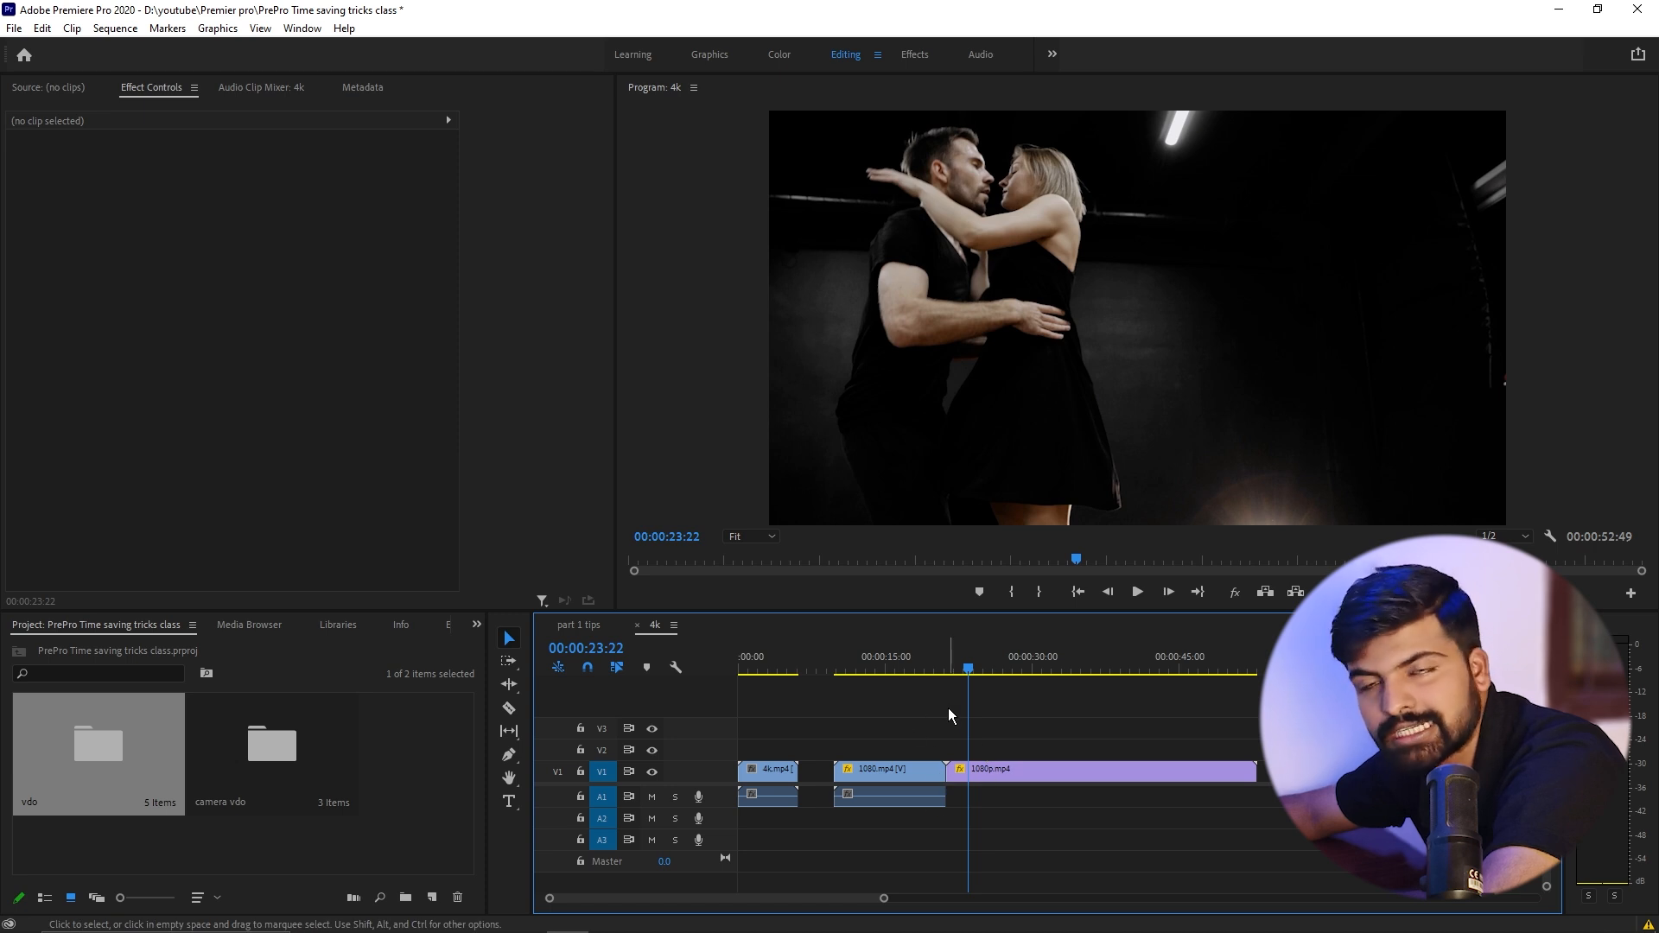
click(816, 771)
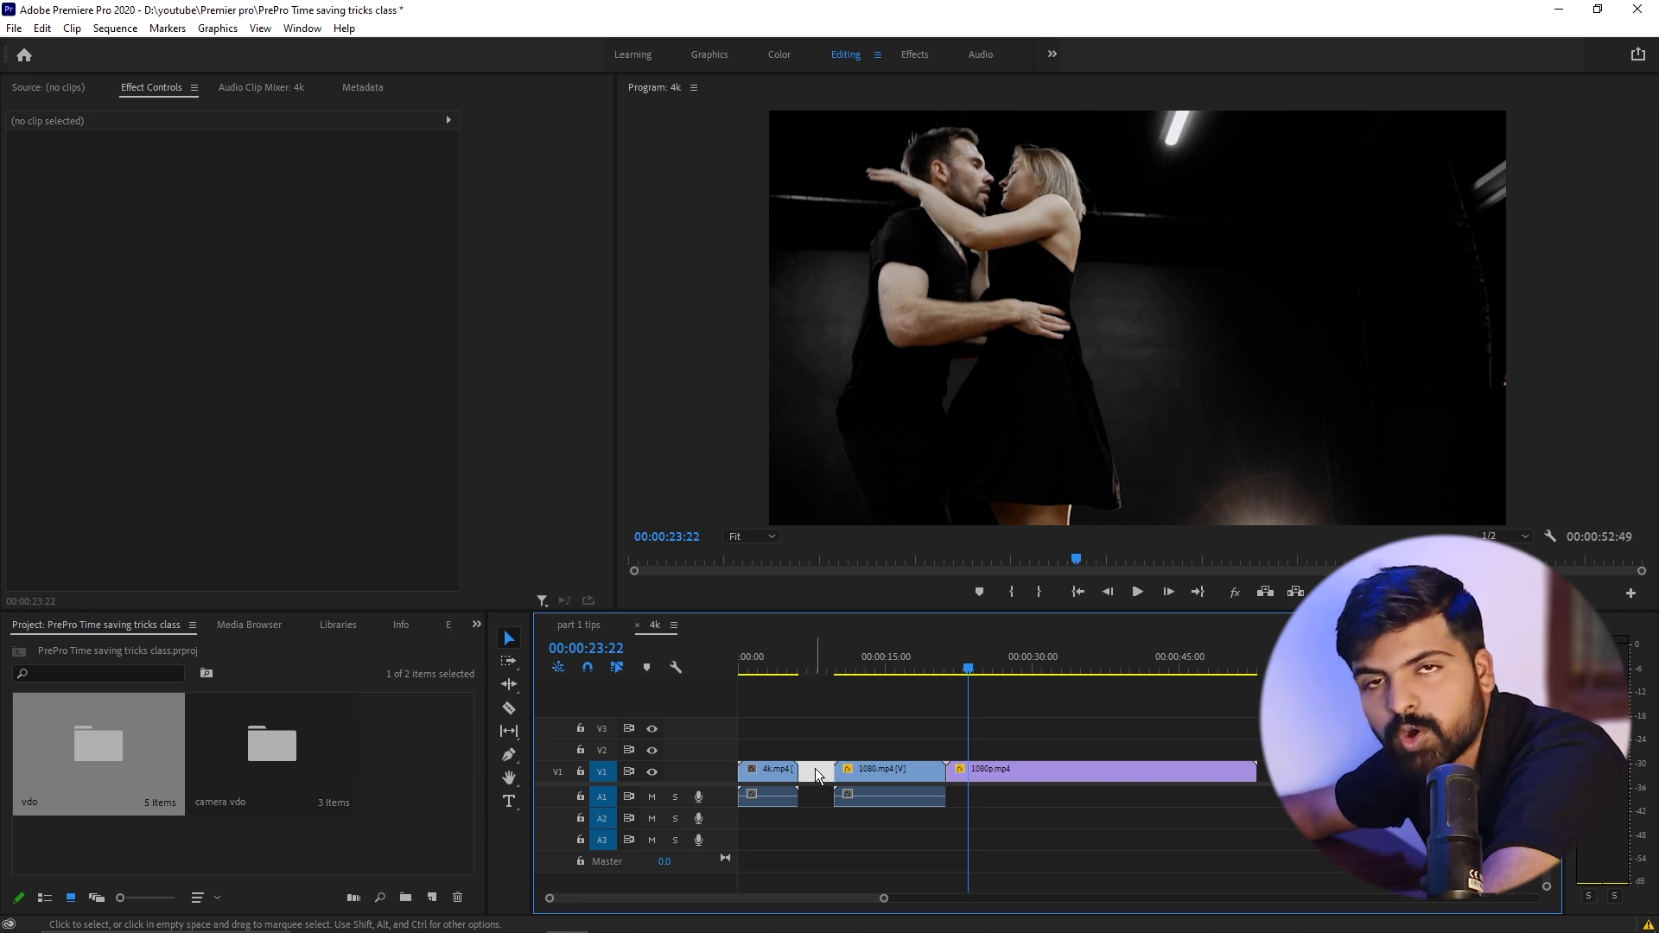
key(Delete)
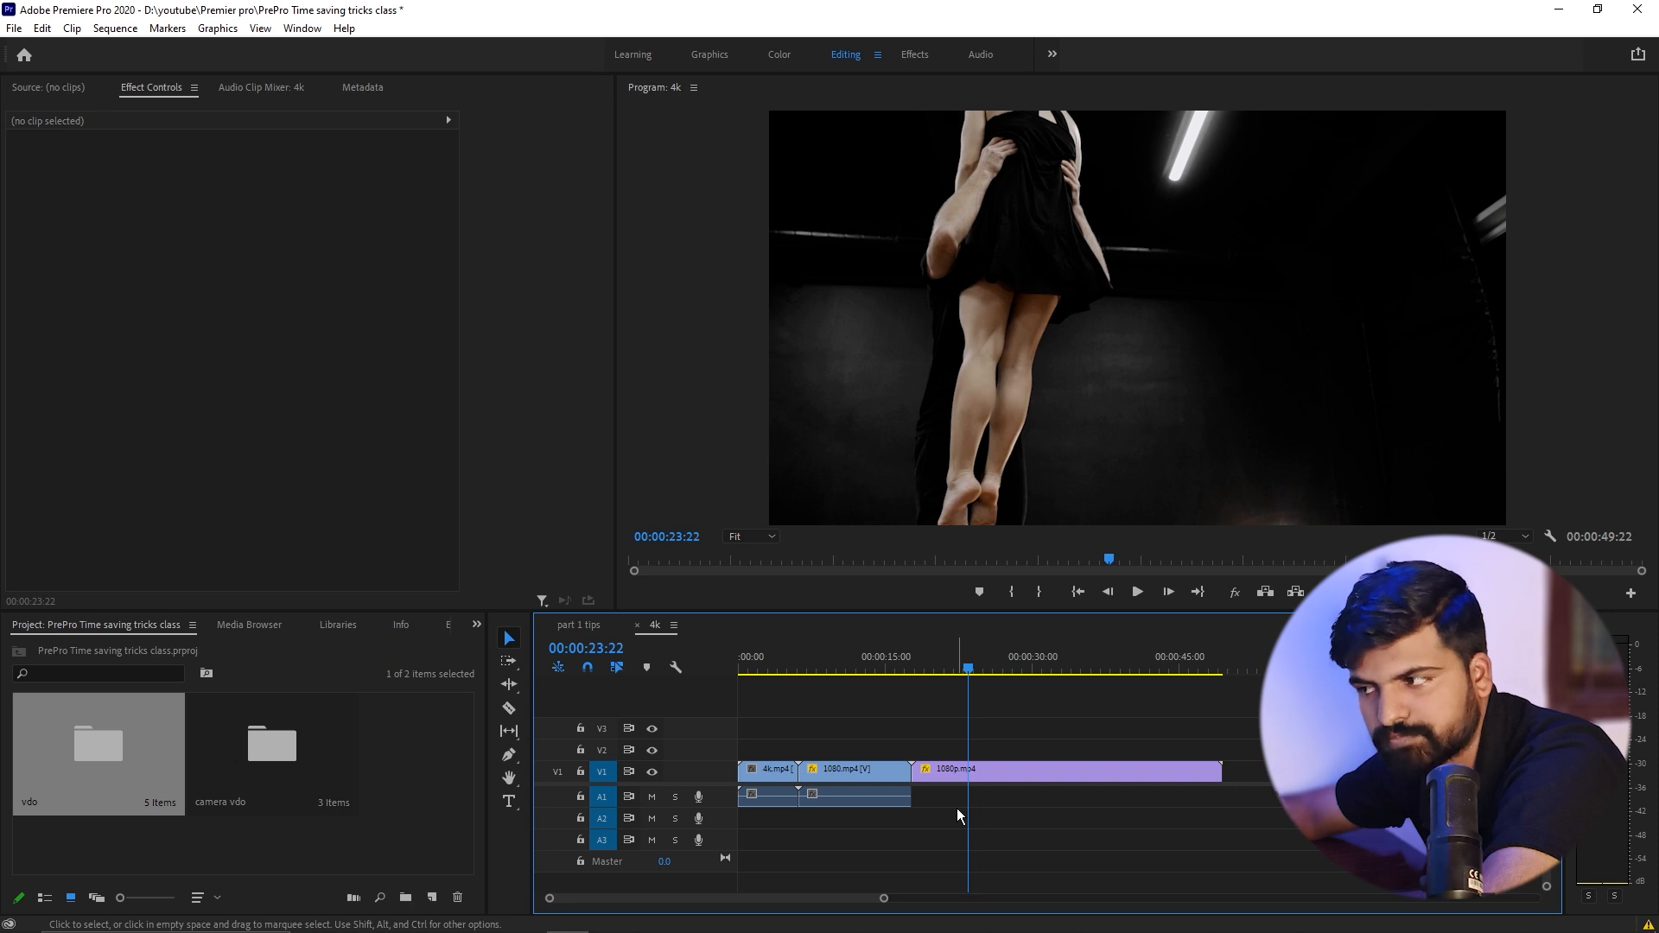
click(809, 666)
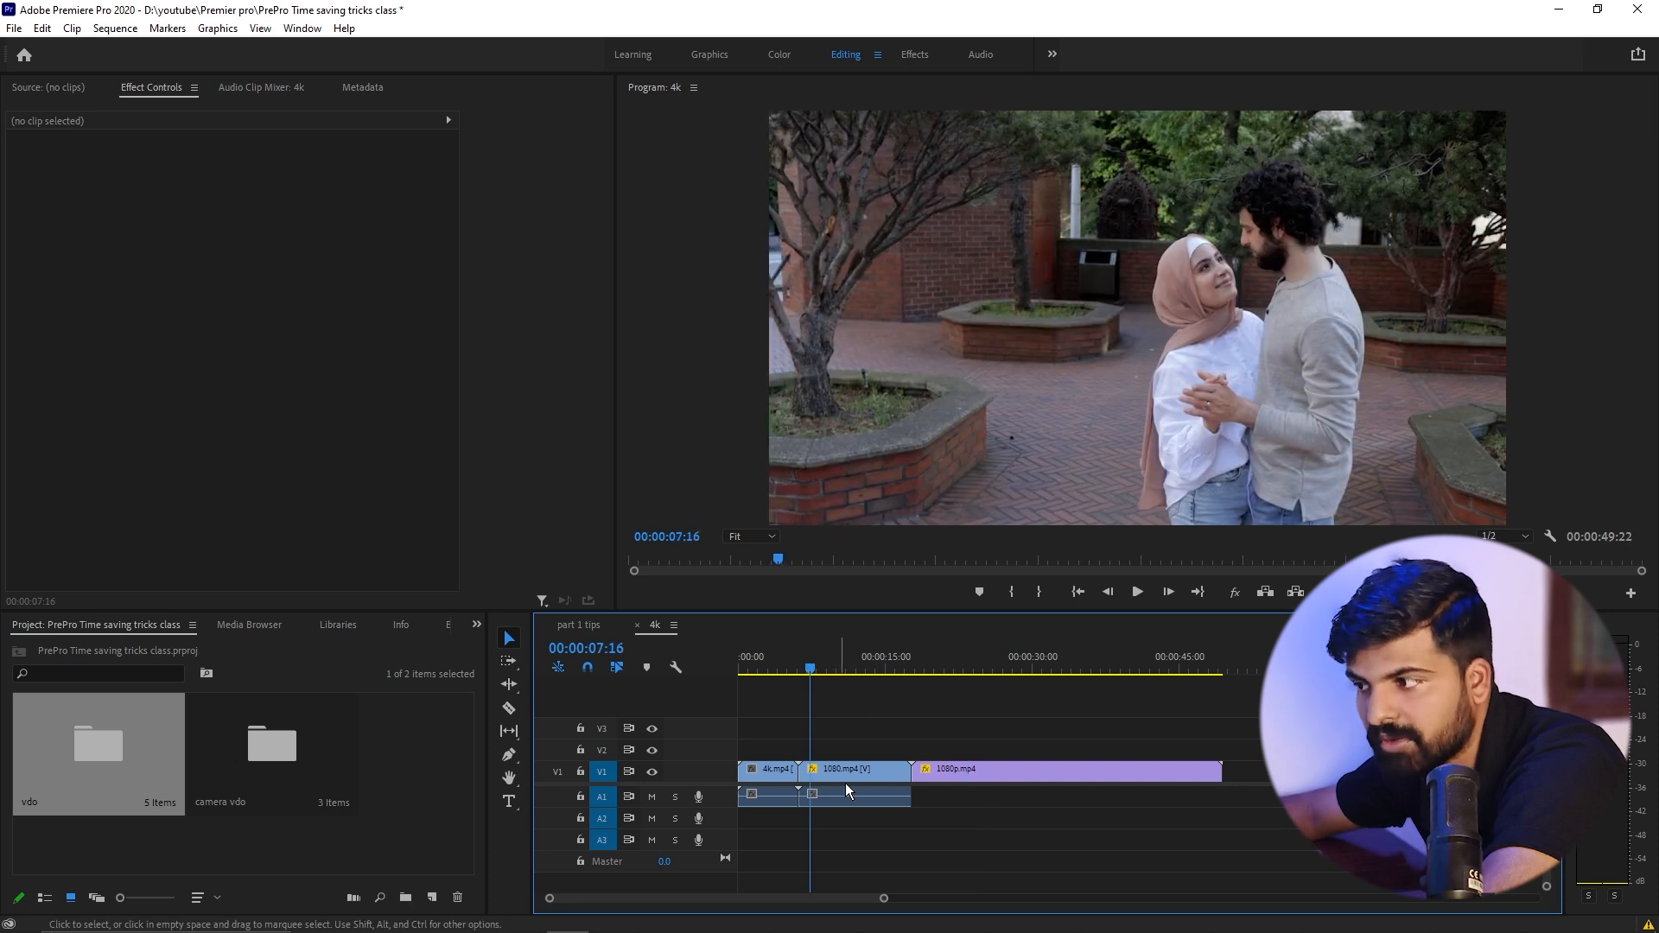
Step: Cut the 1080.mp4 clip at about 8.5 seconds and delete its first piece, leaving a gap after the 4k.mp4 clip
drag(883, 898, 802, 910)
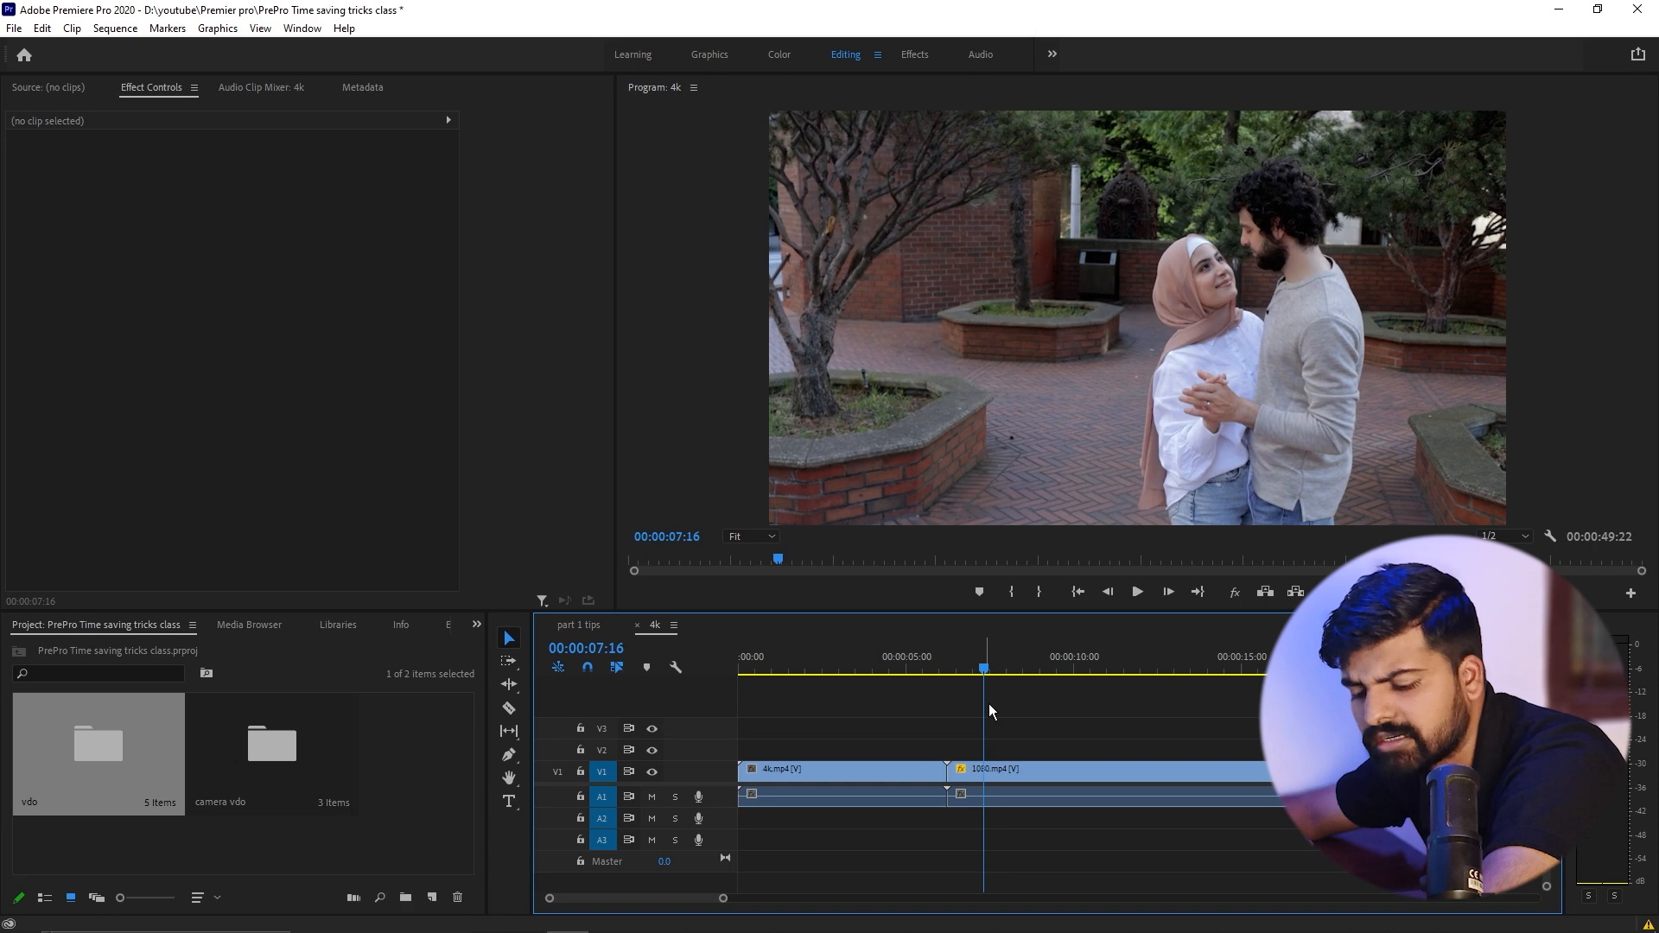
key(c)
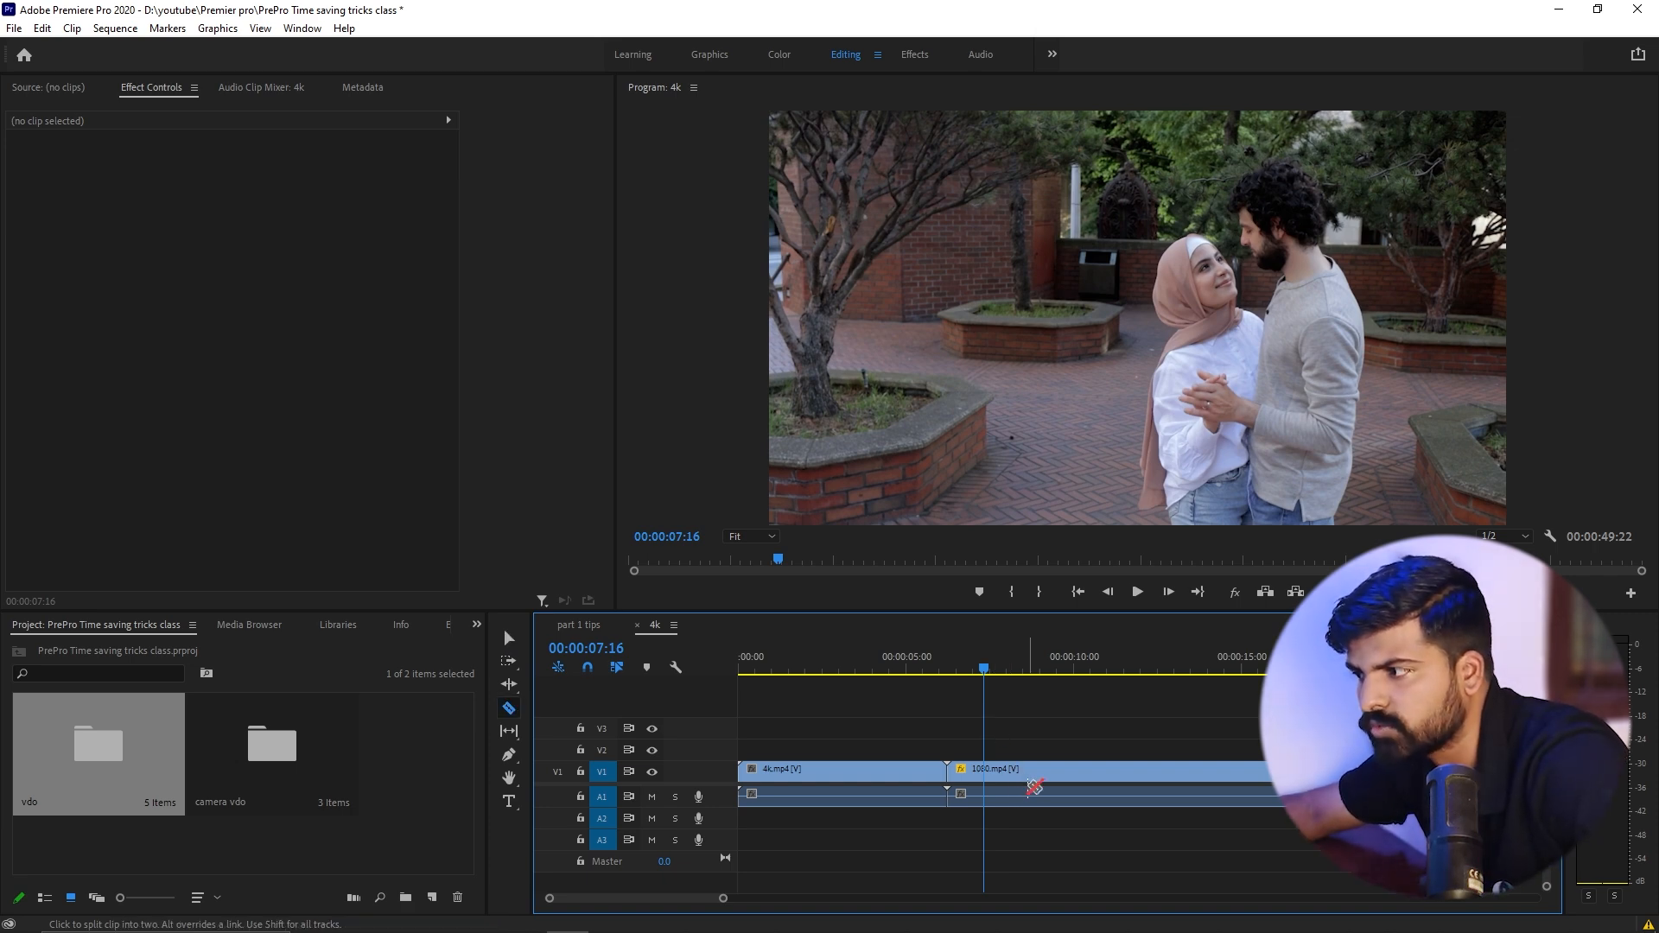
click(1027, 782)
key(v)
click(979, 780)
key(Delete)
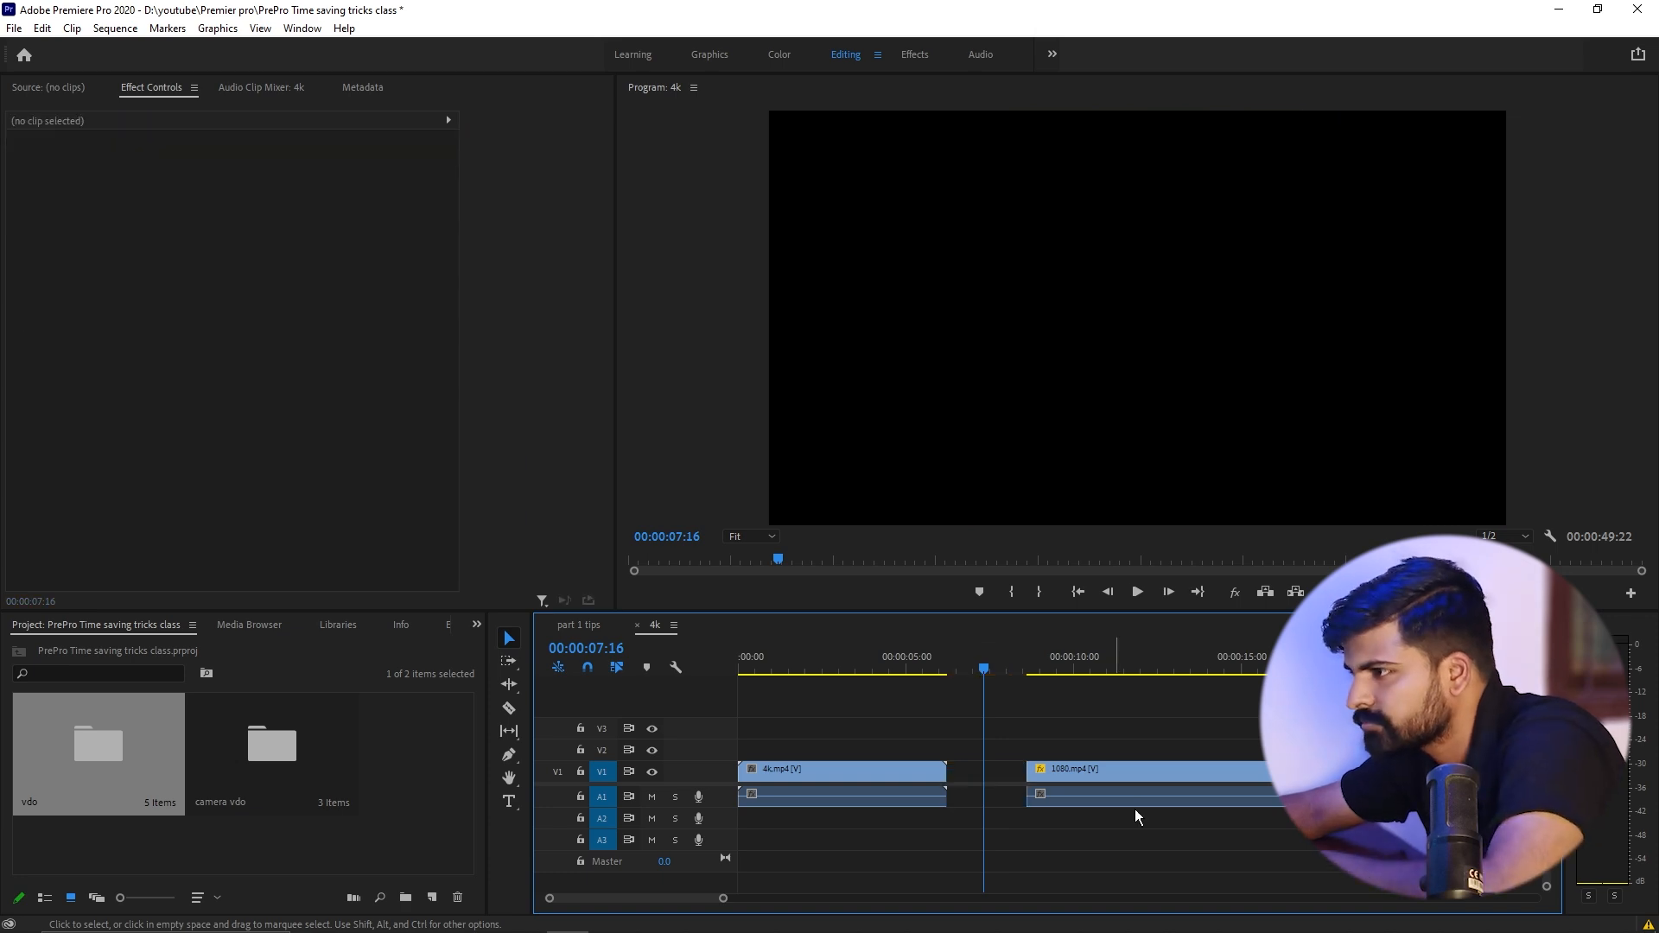
Step: Cut the remaining 1080.mp4 clip at about 13 and 14 seconds and delete the piece between the cuts, leaving a gap
key(c)
click(1218, 791)
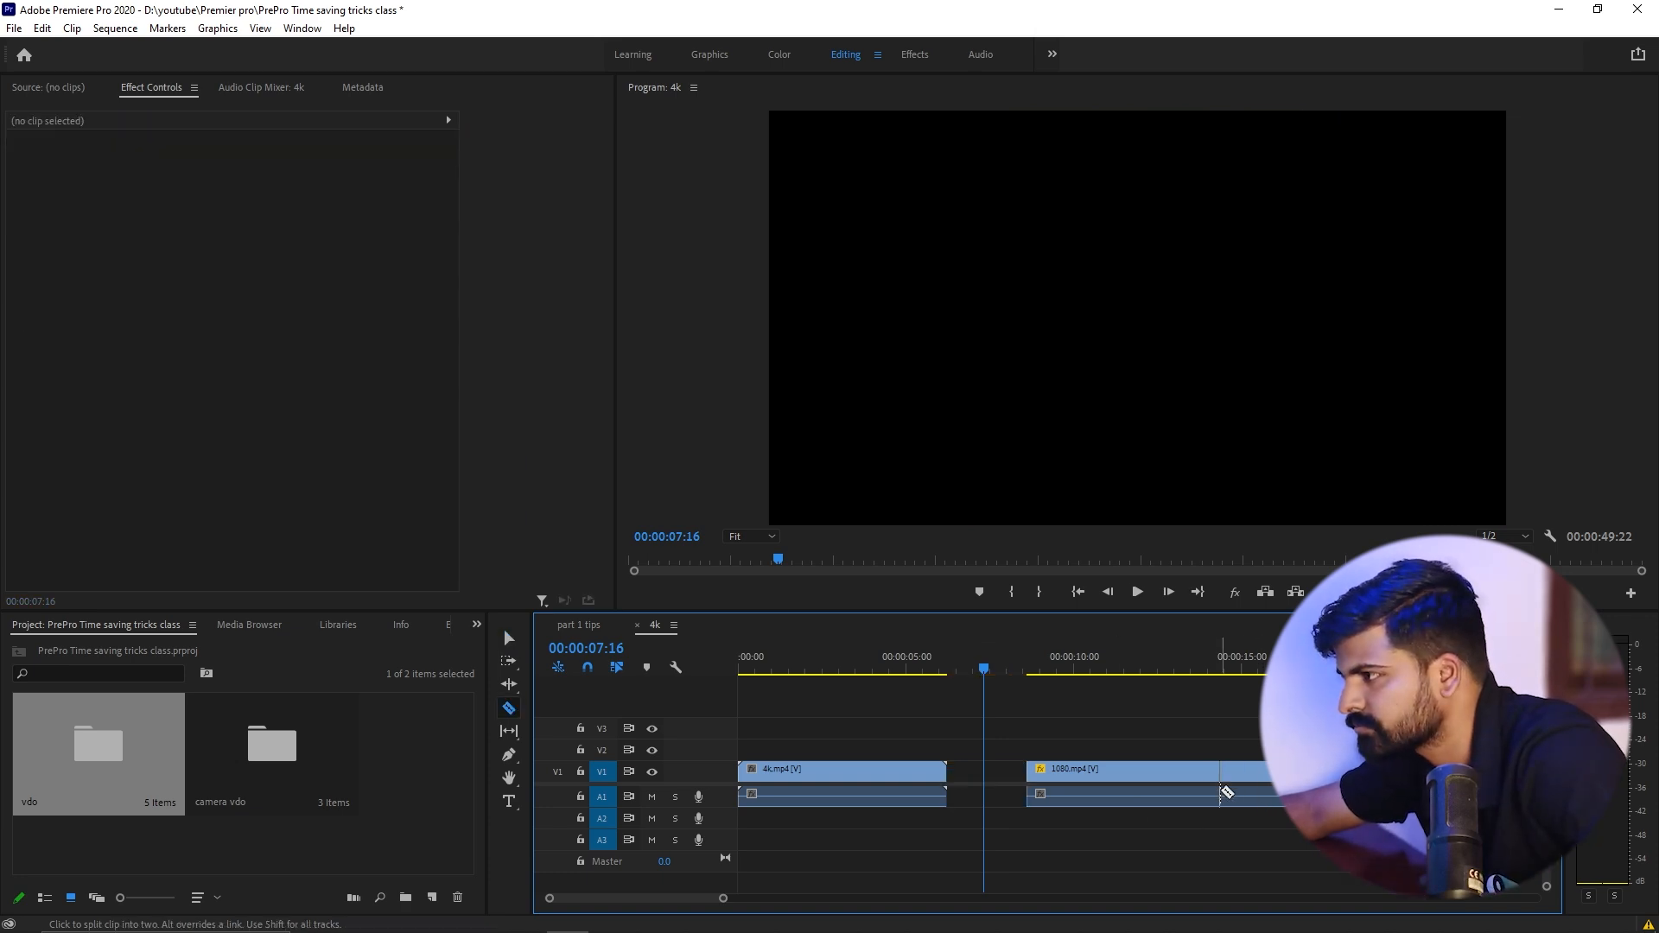
click(1174, 791)
key(v)
click(1193, 772)
key(Delete)
Step: Cut the 1080p.mp4 clip at about 22 seconds and delete its first piece, leaving a third gap in the timeline
scroll(1253, 804, down, 3)
key(c)
key(v)
click(1185, 777)
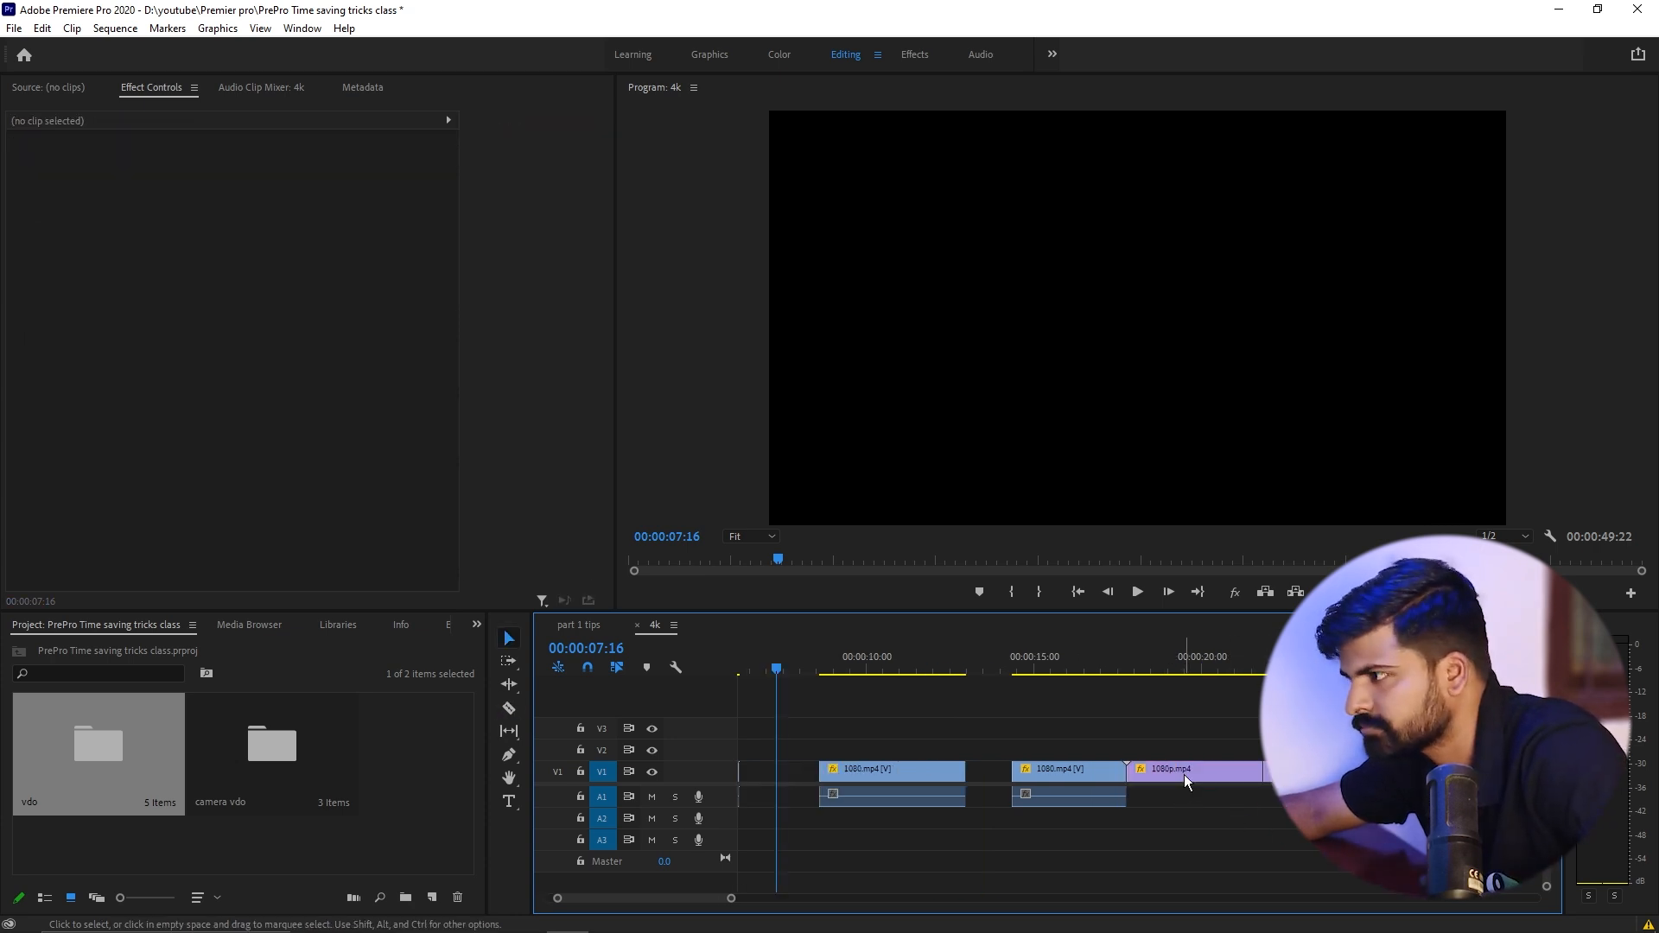
key(Delete)
scroll(1164, 805, up, 3)
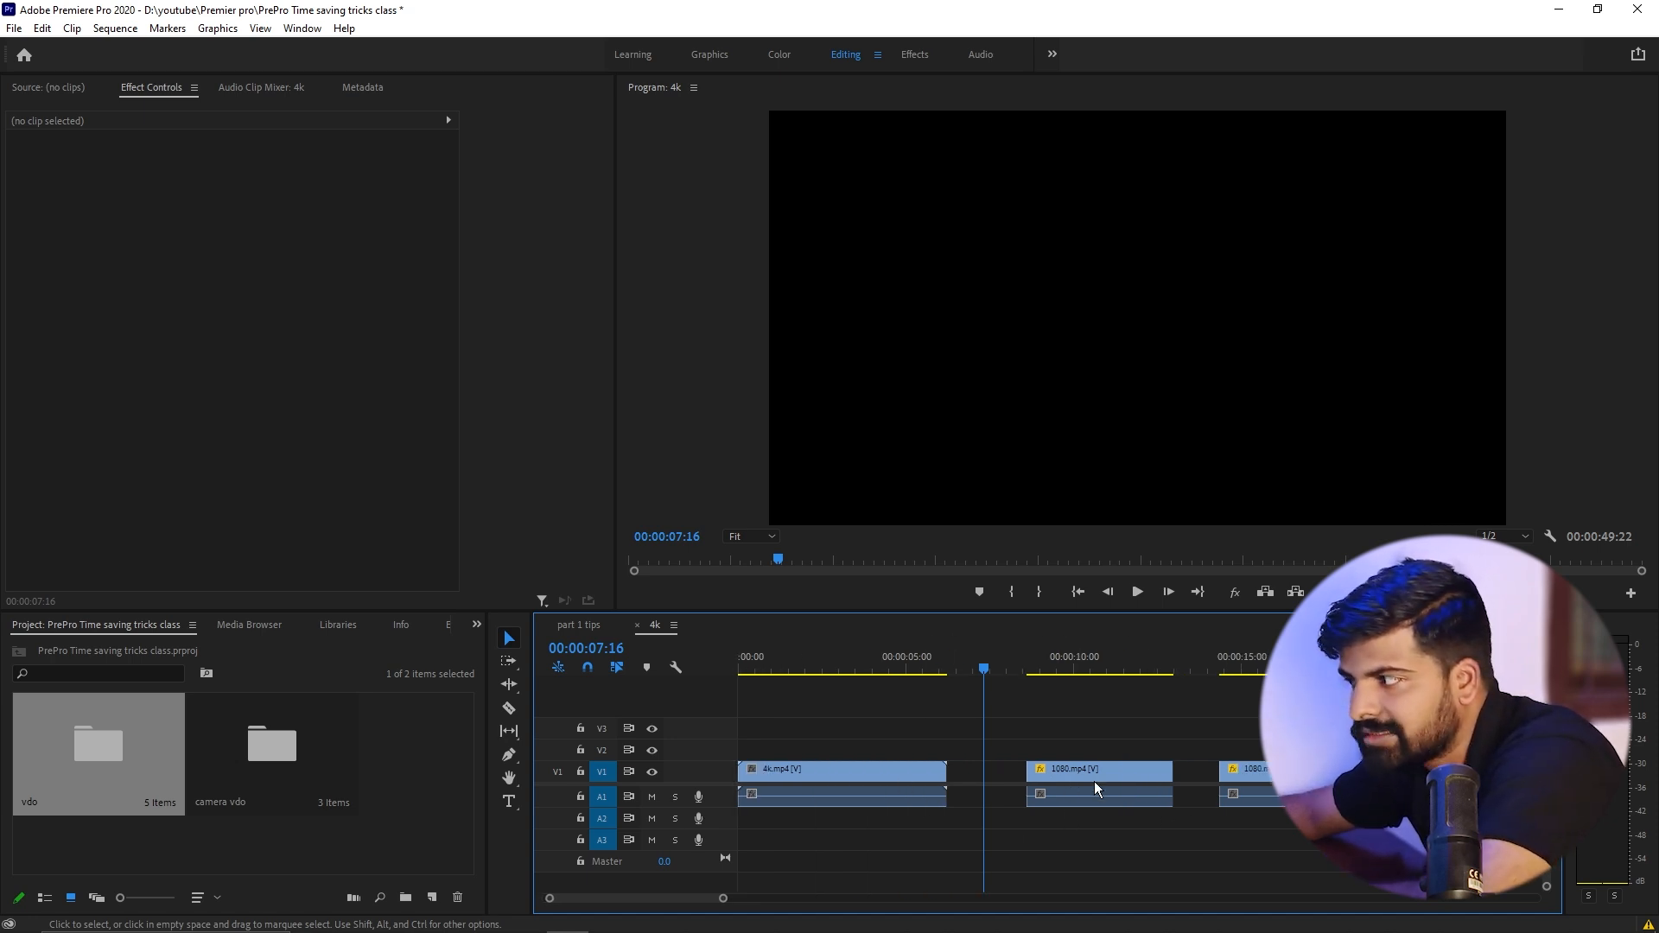
Step: Check the gaps on the timeline, select all clips and close every gap in the sequence at once
drag(954, 670, 1011, 669)
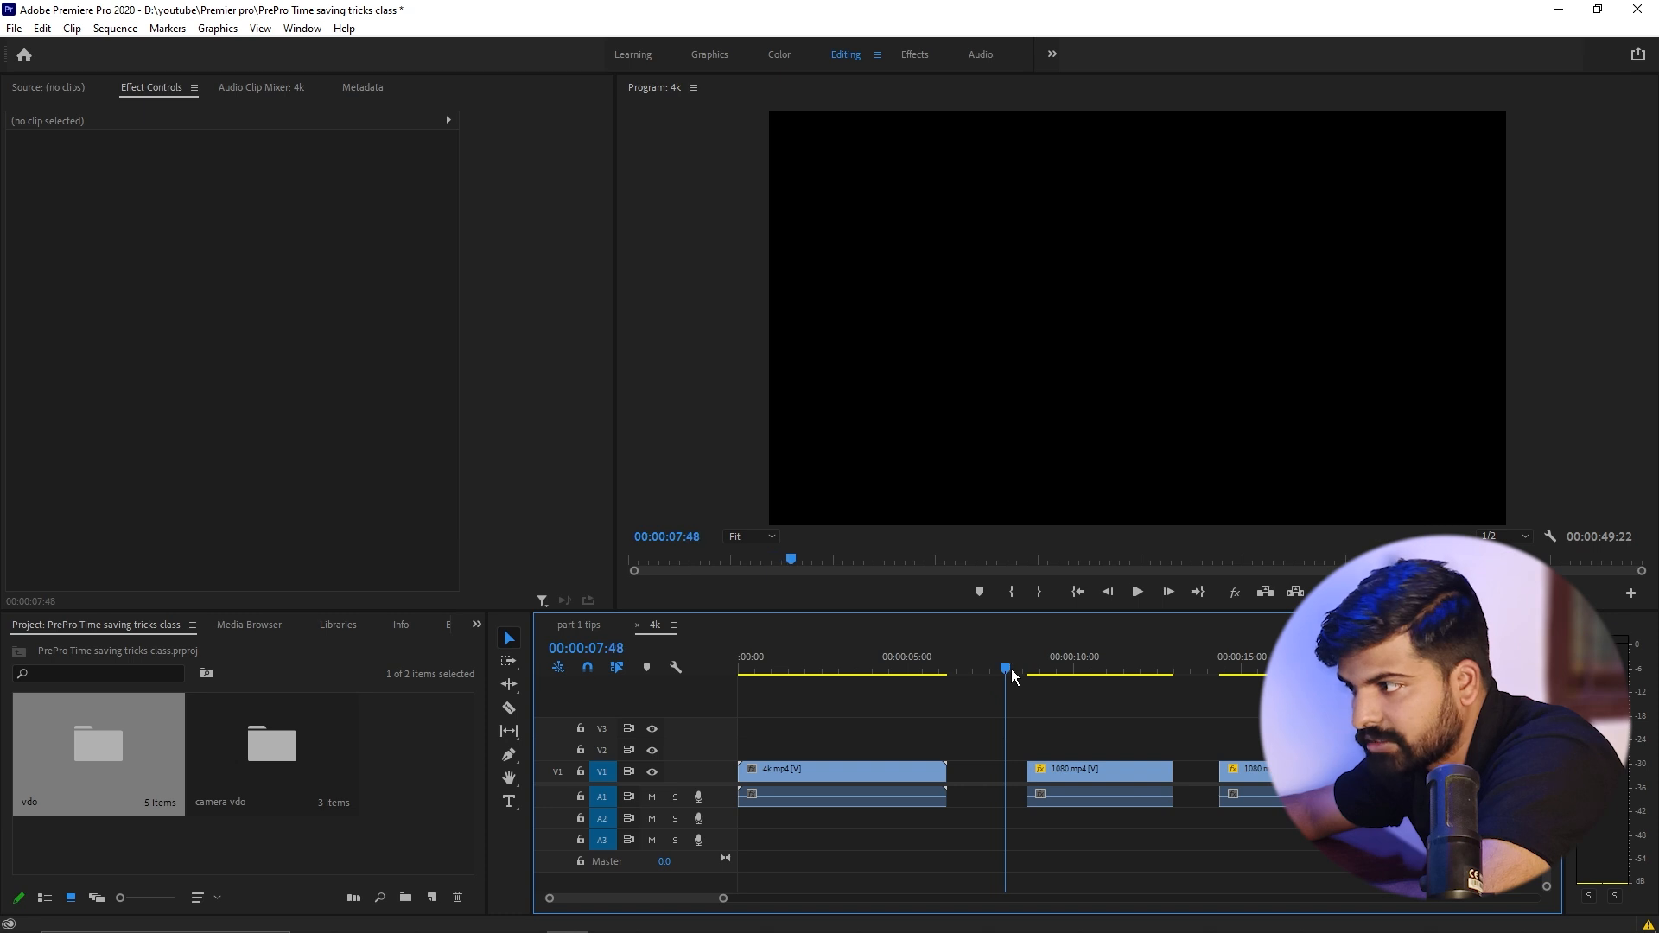
click(1192, 660)
click(1435, 660)
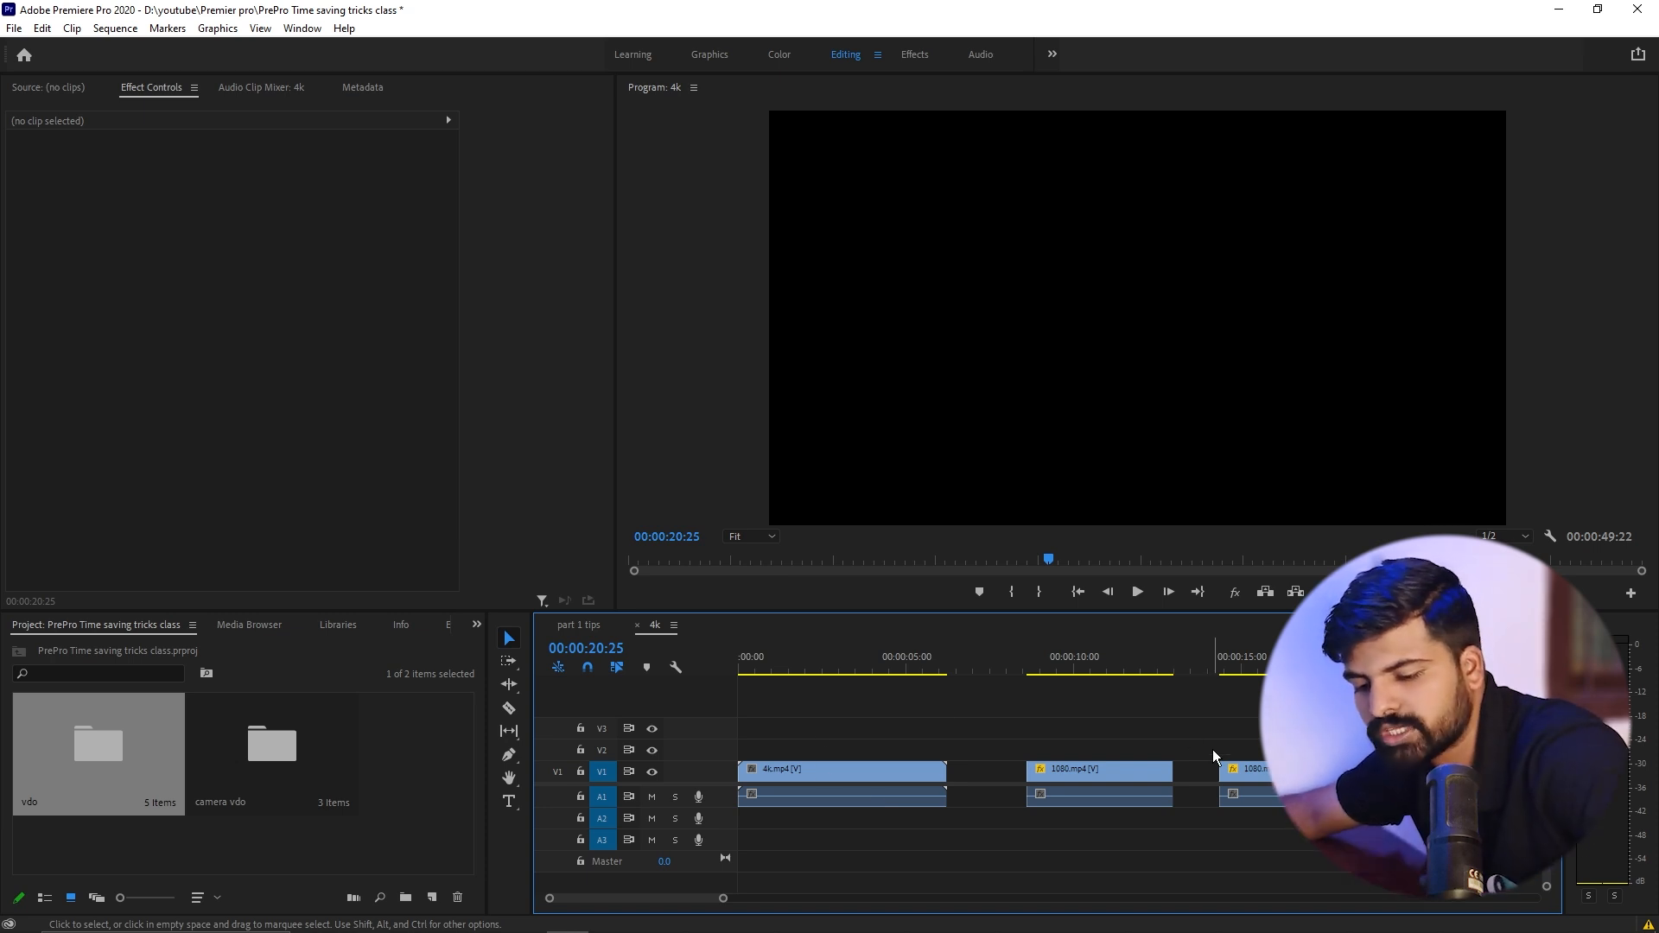
key(ctrl+a)
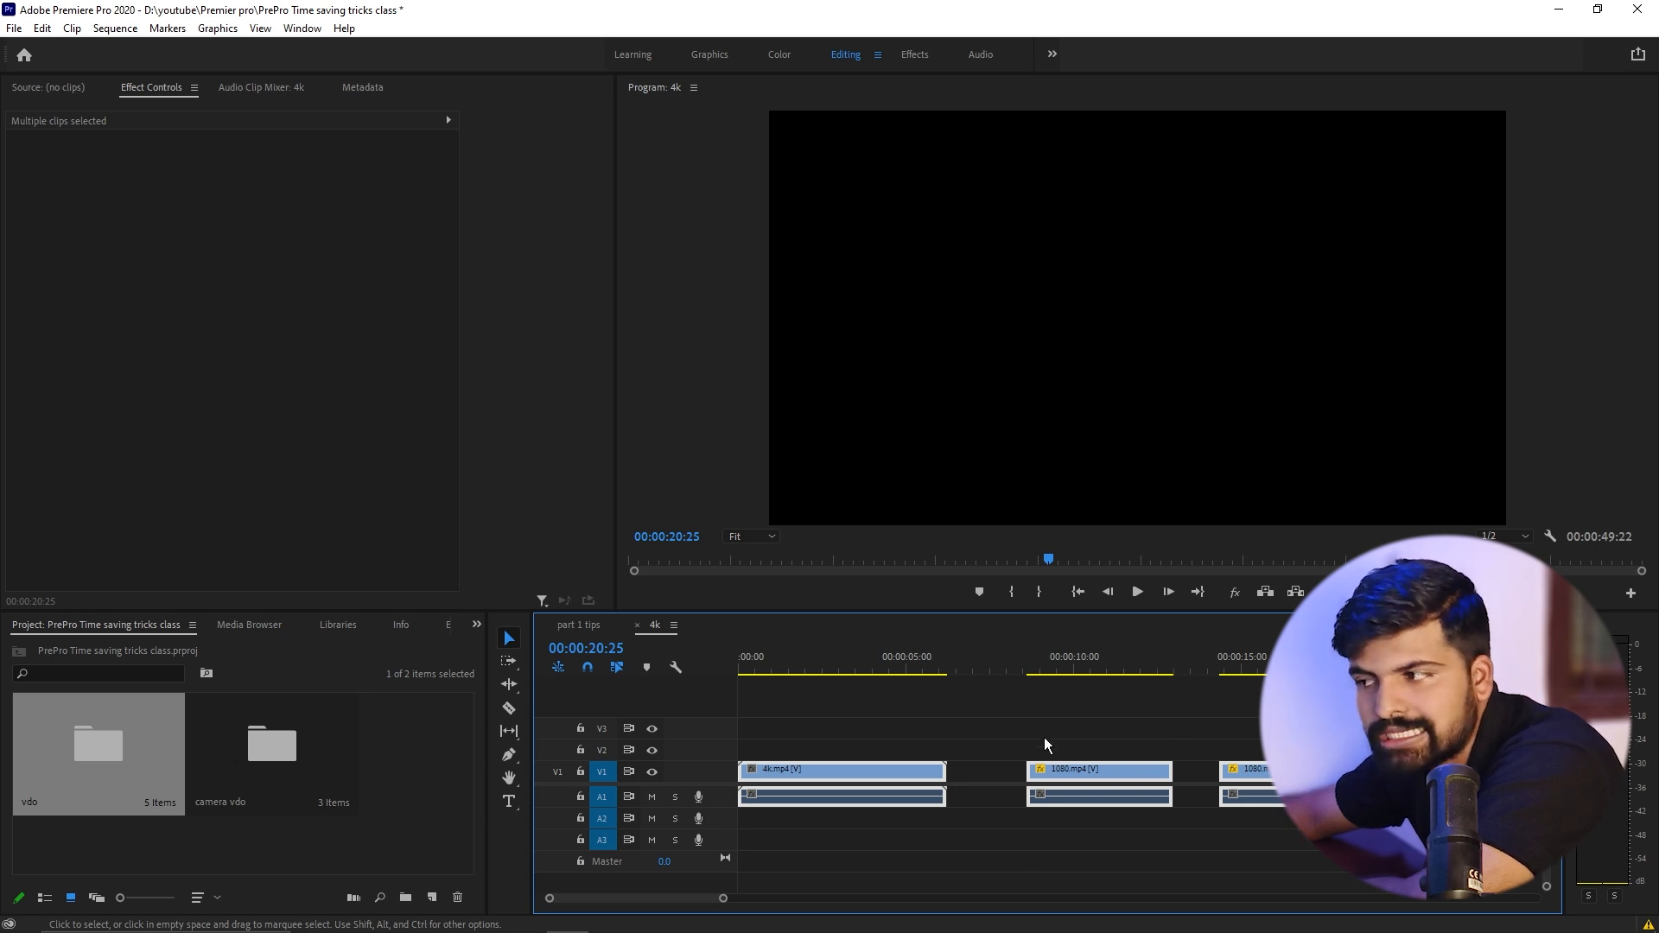
click(110, 27)
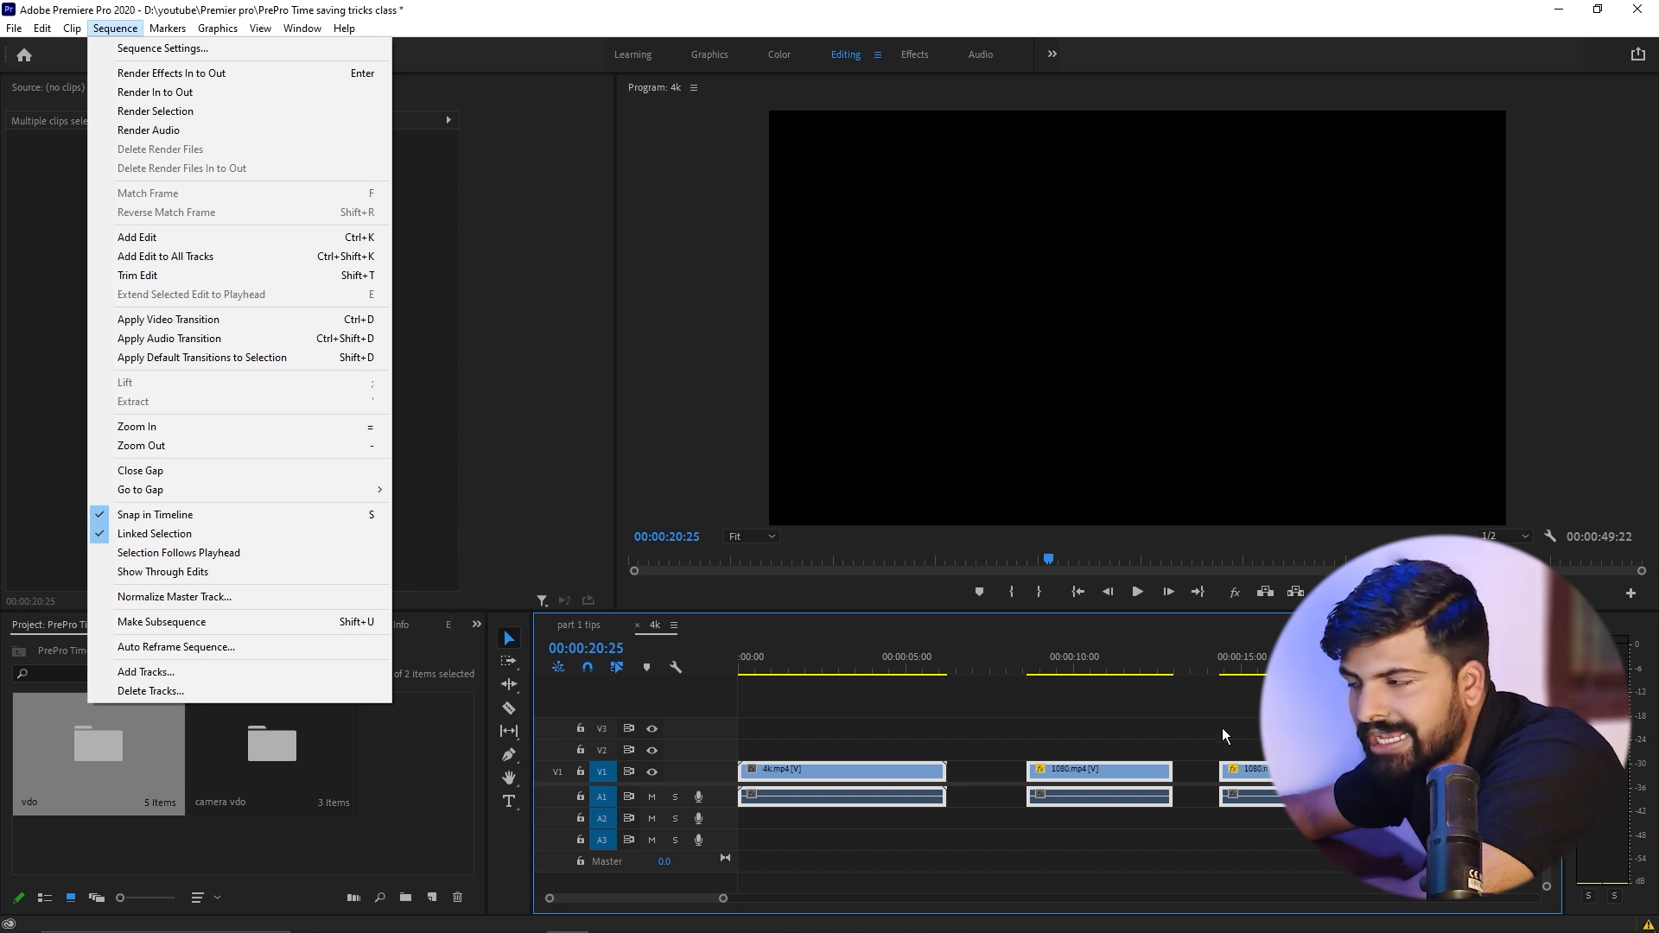
click(140, 470)
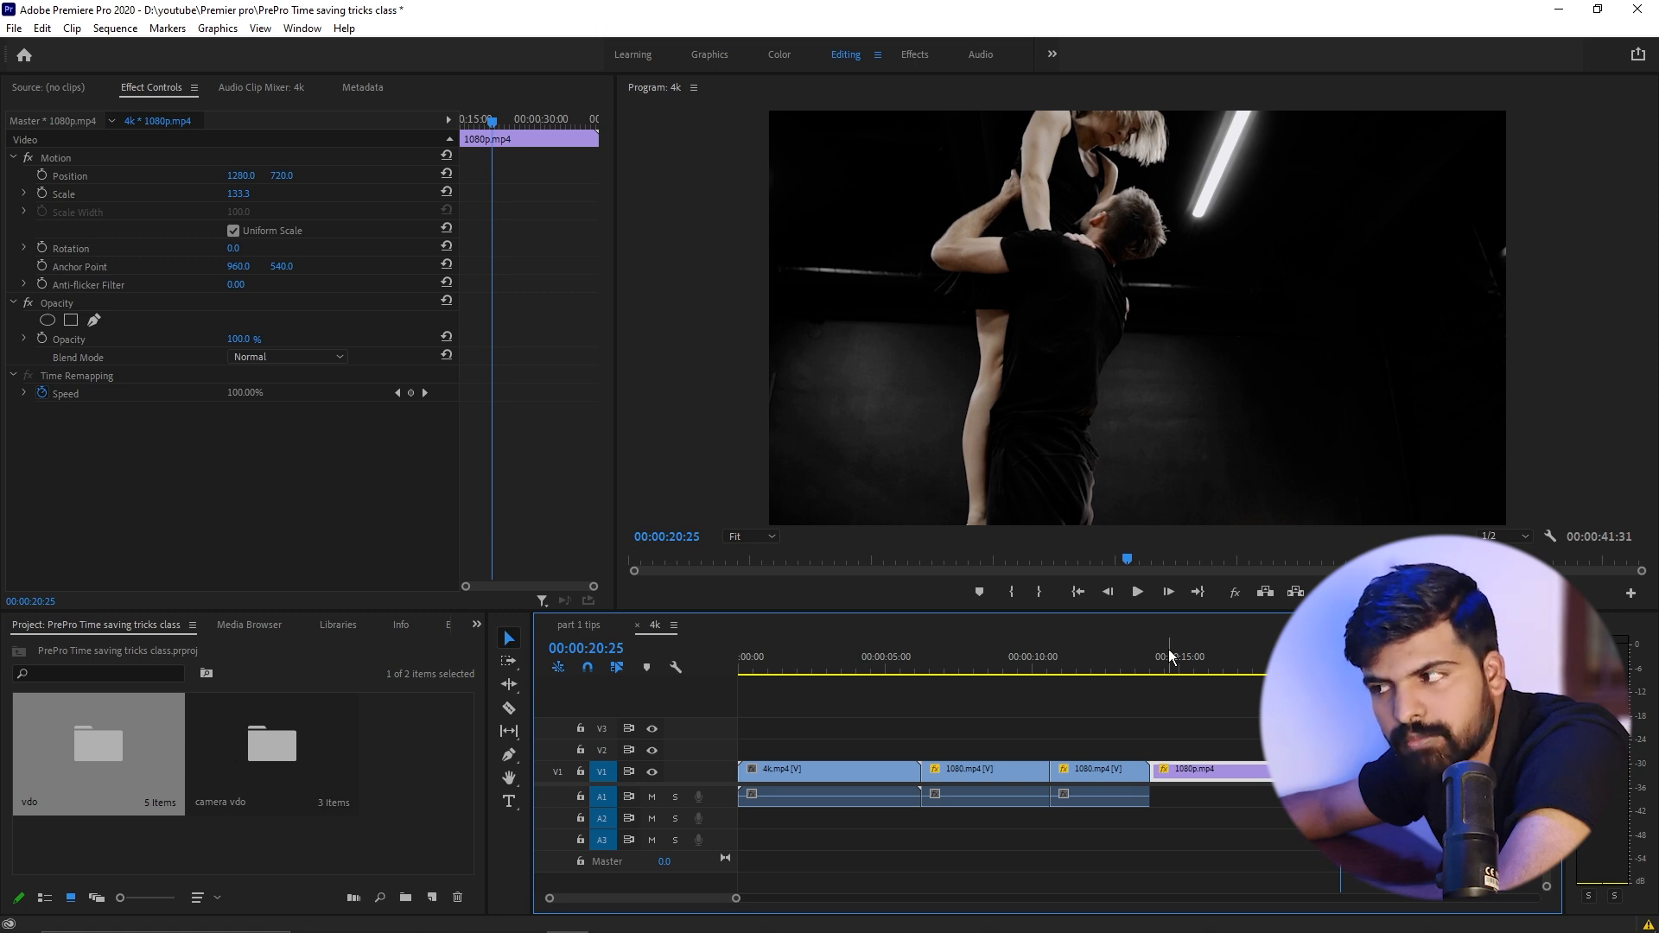
Step: Play the opening of the sequence from its start and return the playhead to 00:00:00:00
drag(864, 640, 707, 664)
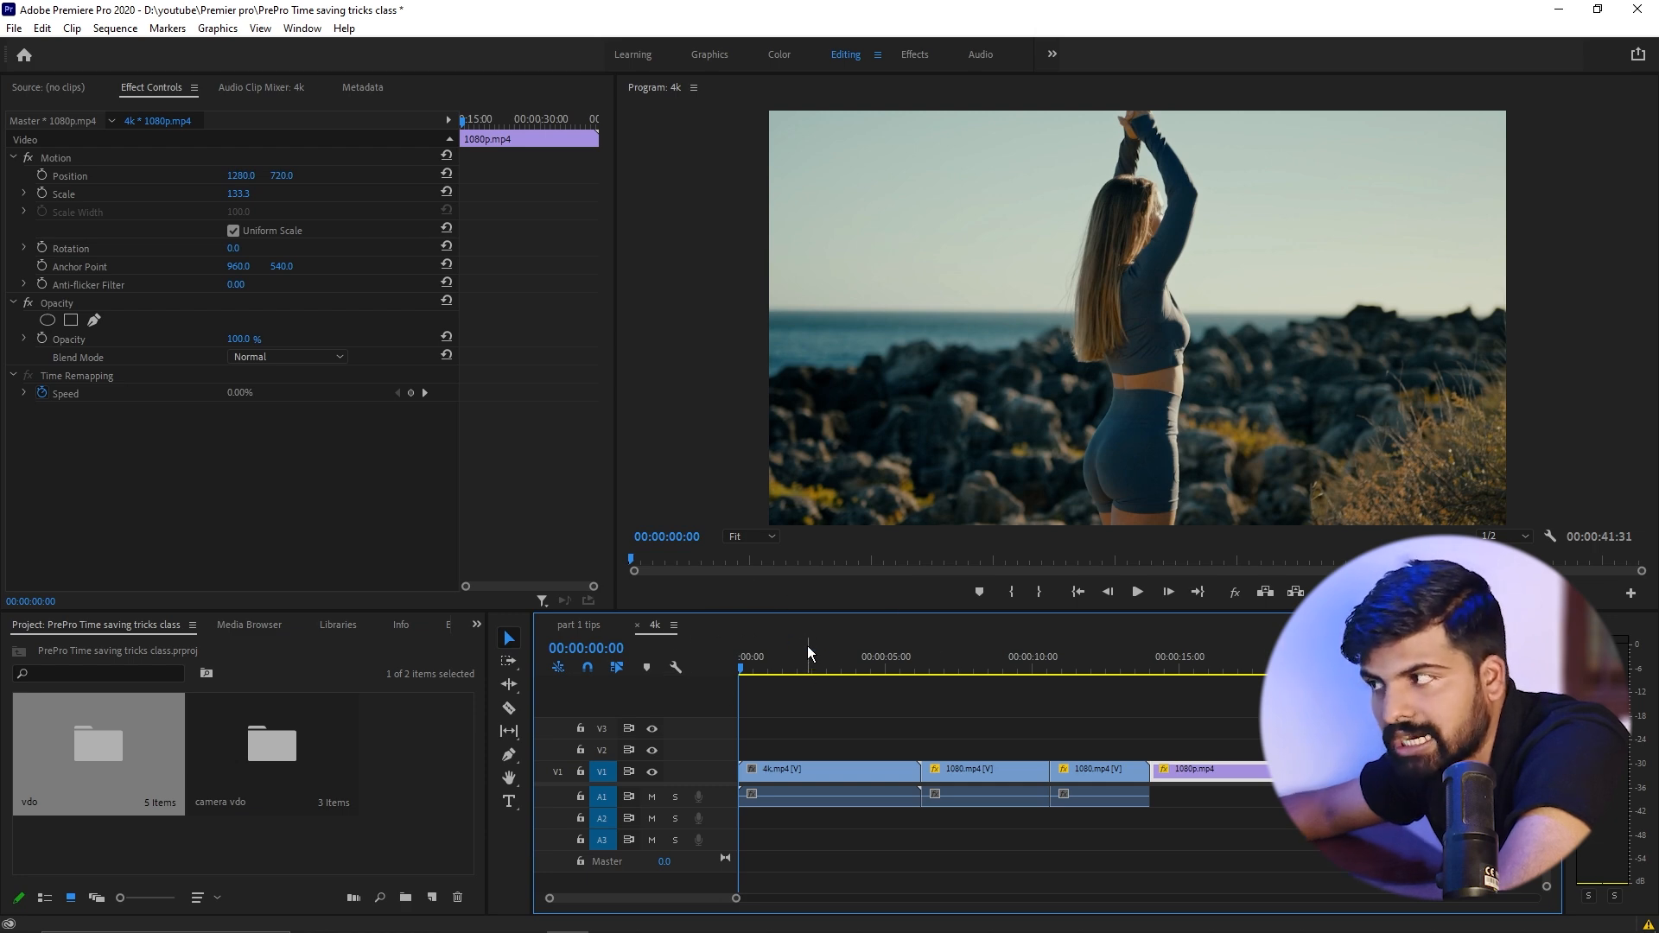
click(1137, 593)
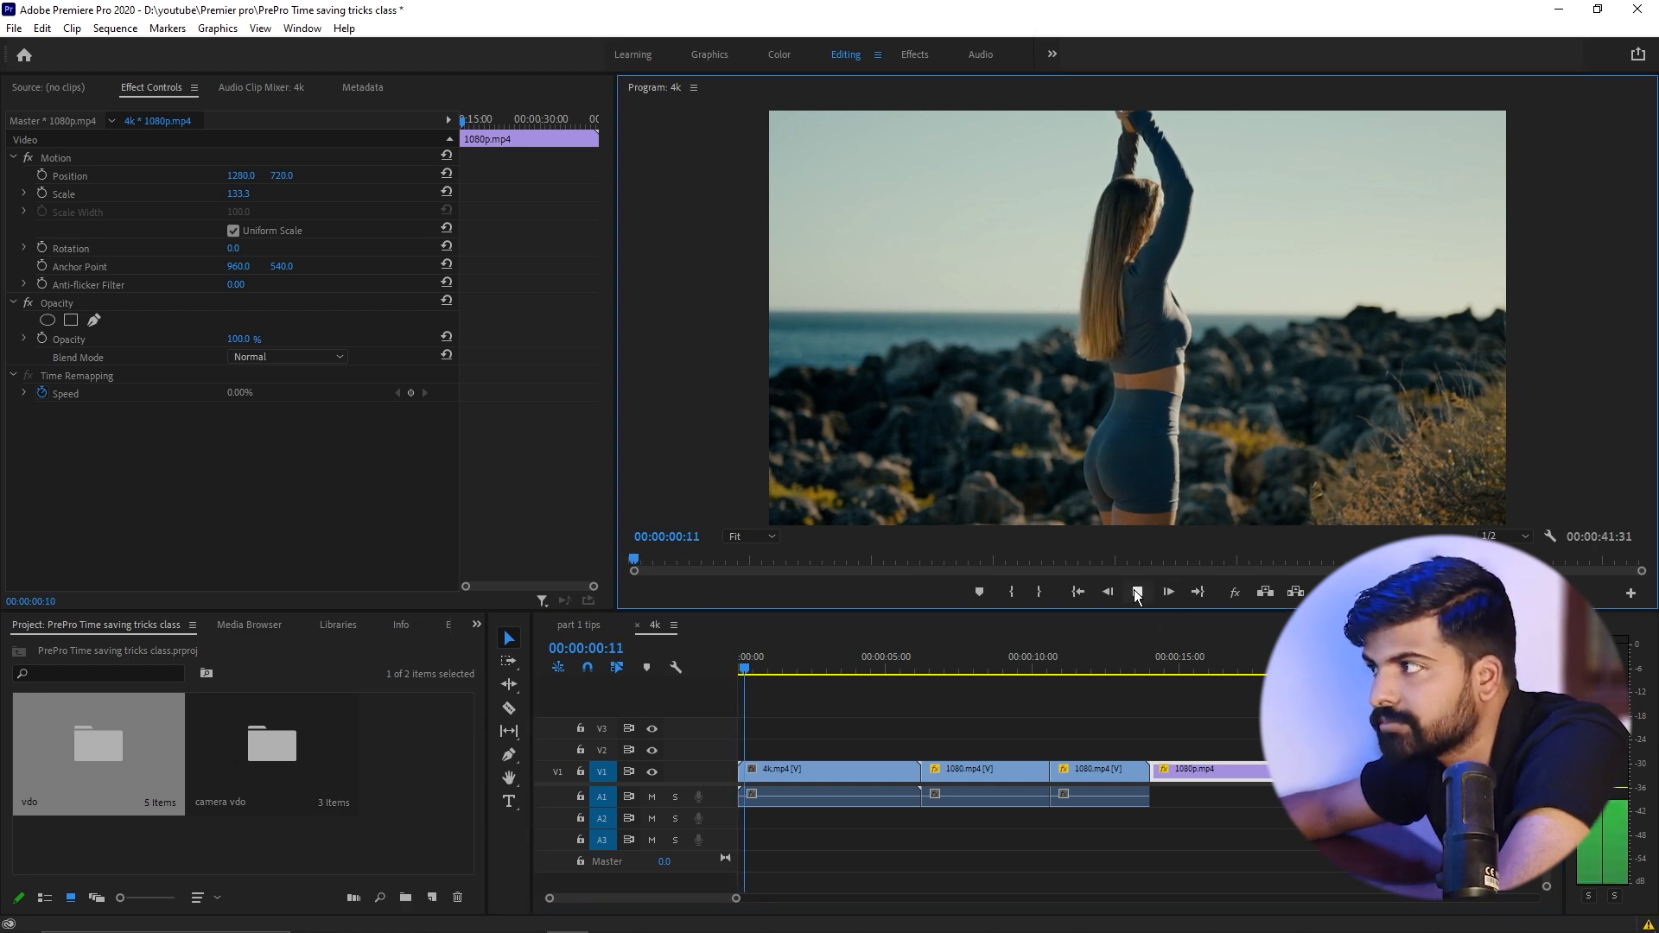
click(1137, 593)
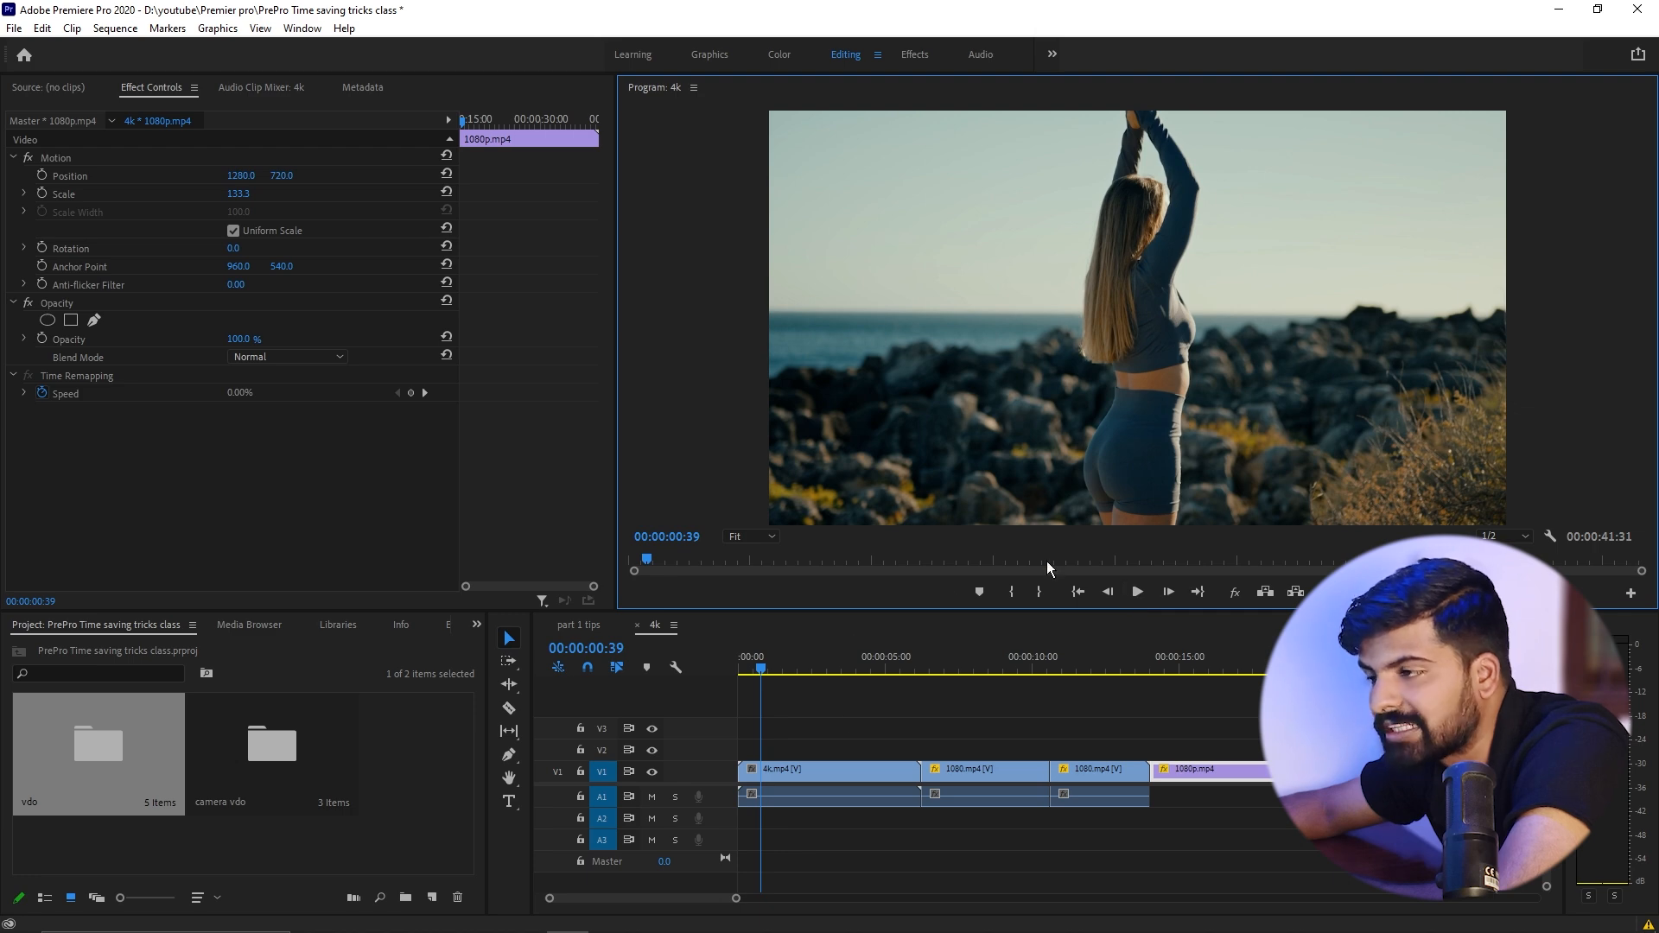
drag(760, 669, 720, 676)
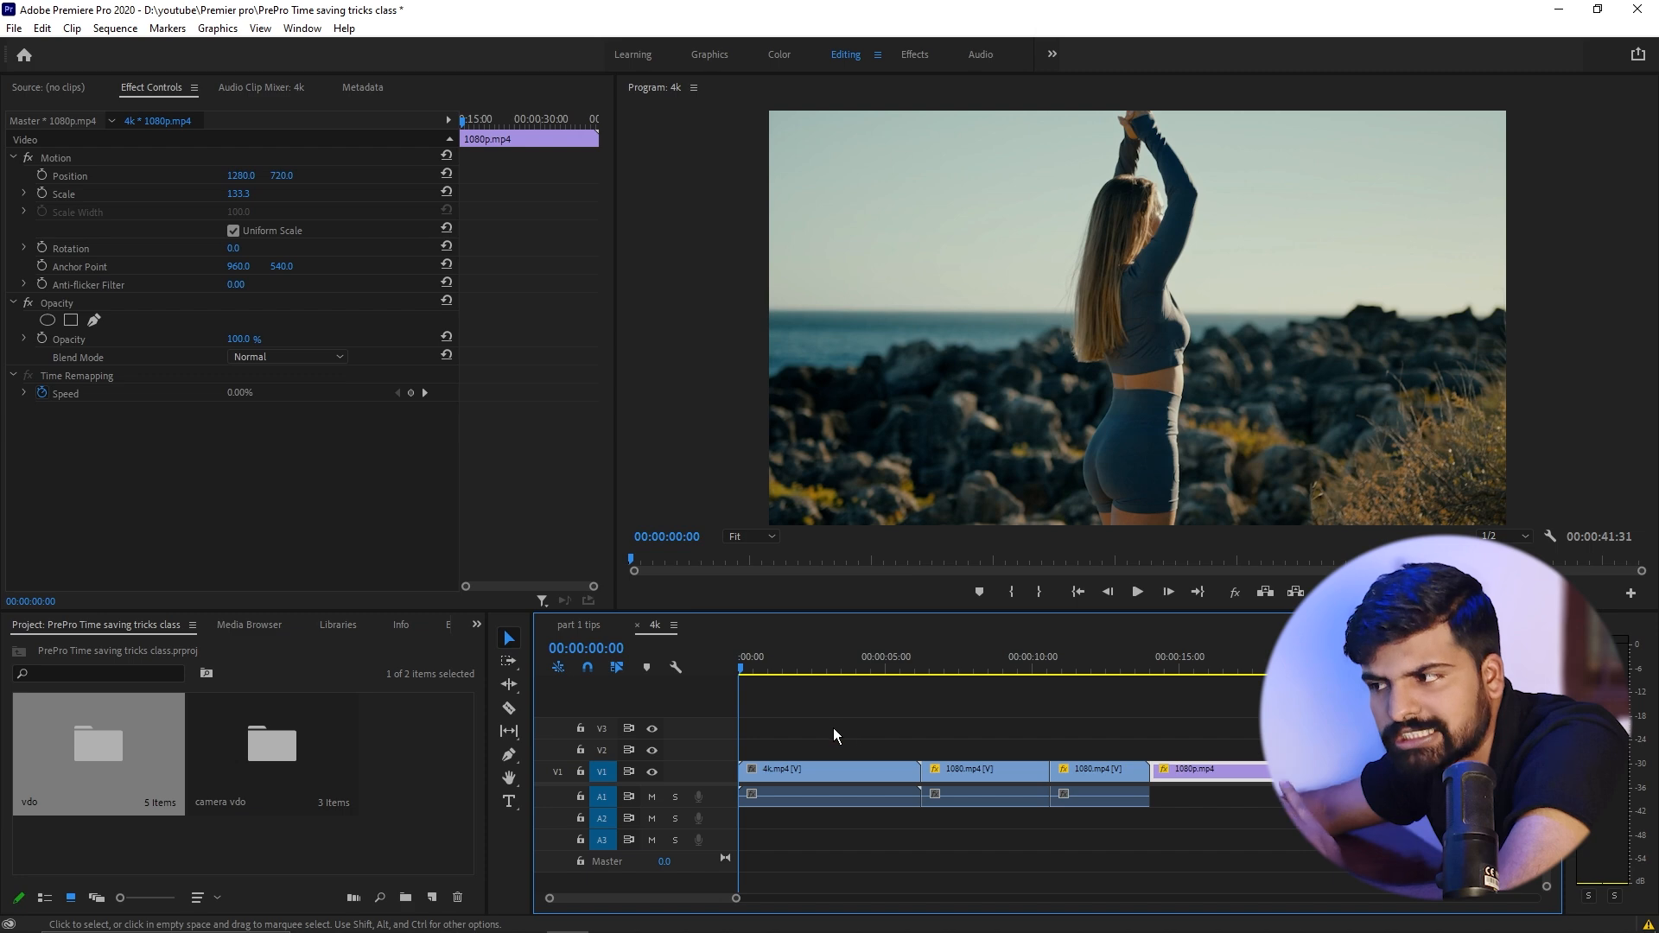
Step: Enable Scale and Position keyframing on the 4k.mp4 clip at 00:00:00:00 and set its starting Scale to 271
click(767, 765)
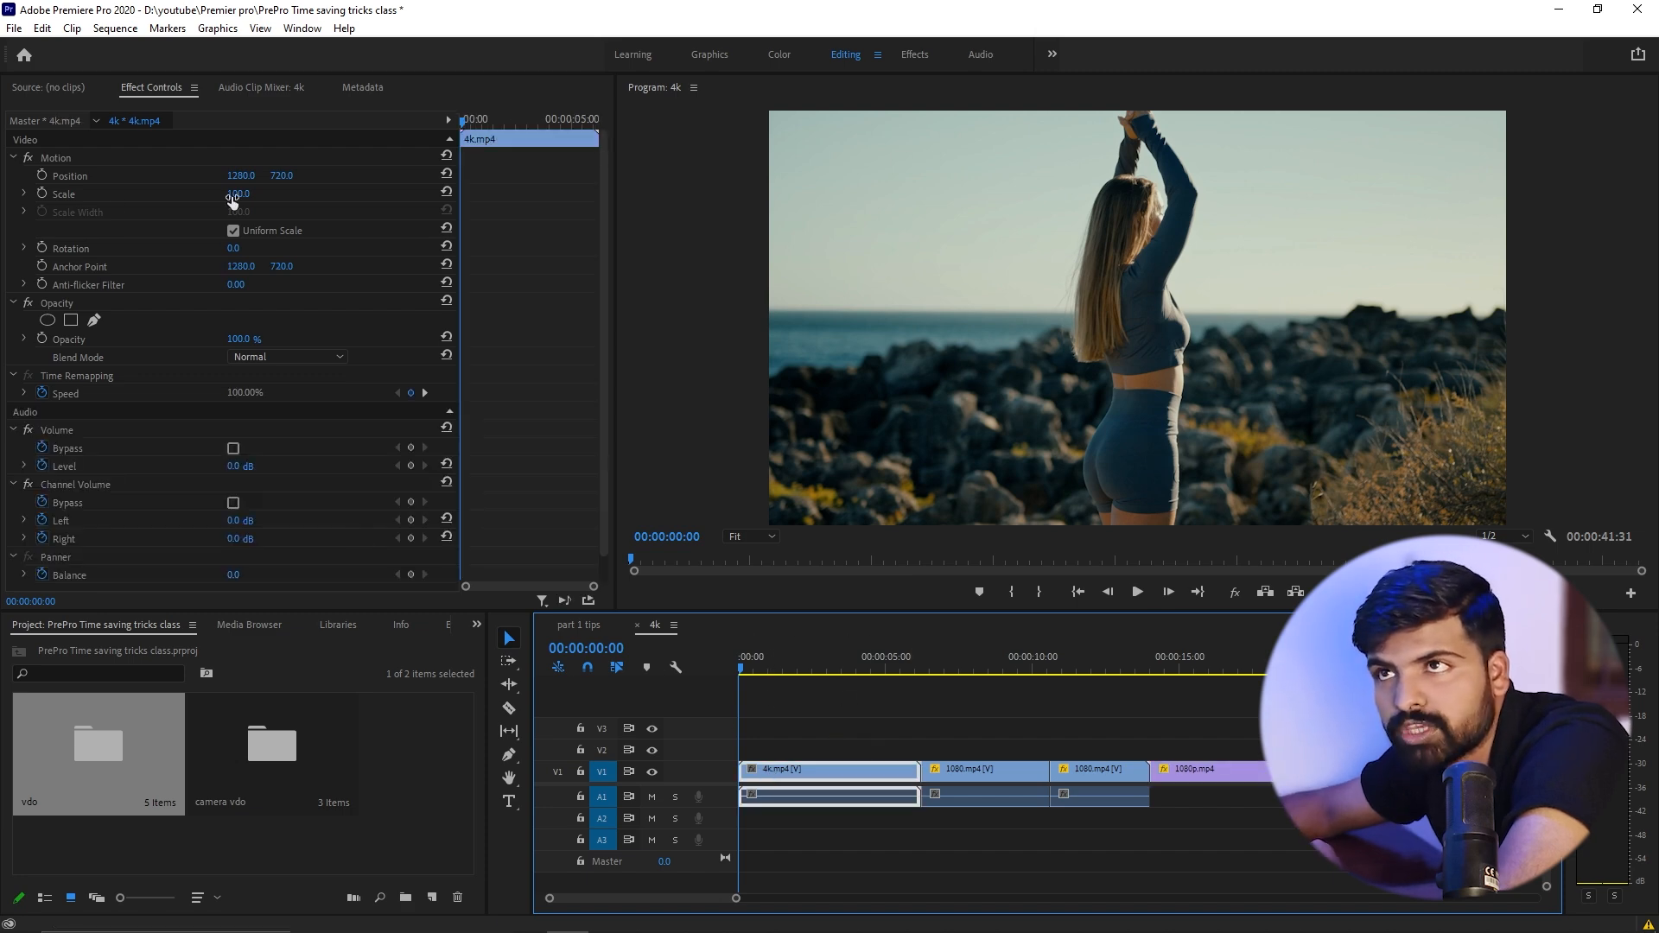
click(42, 194)
click(41, 175)
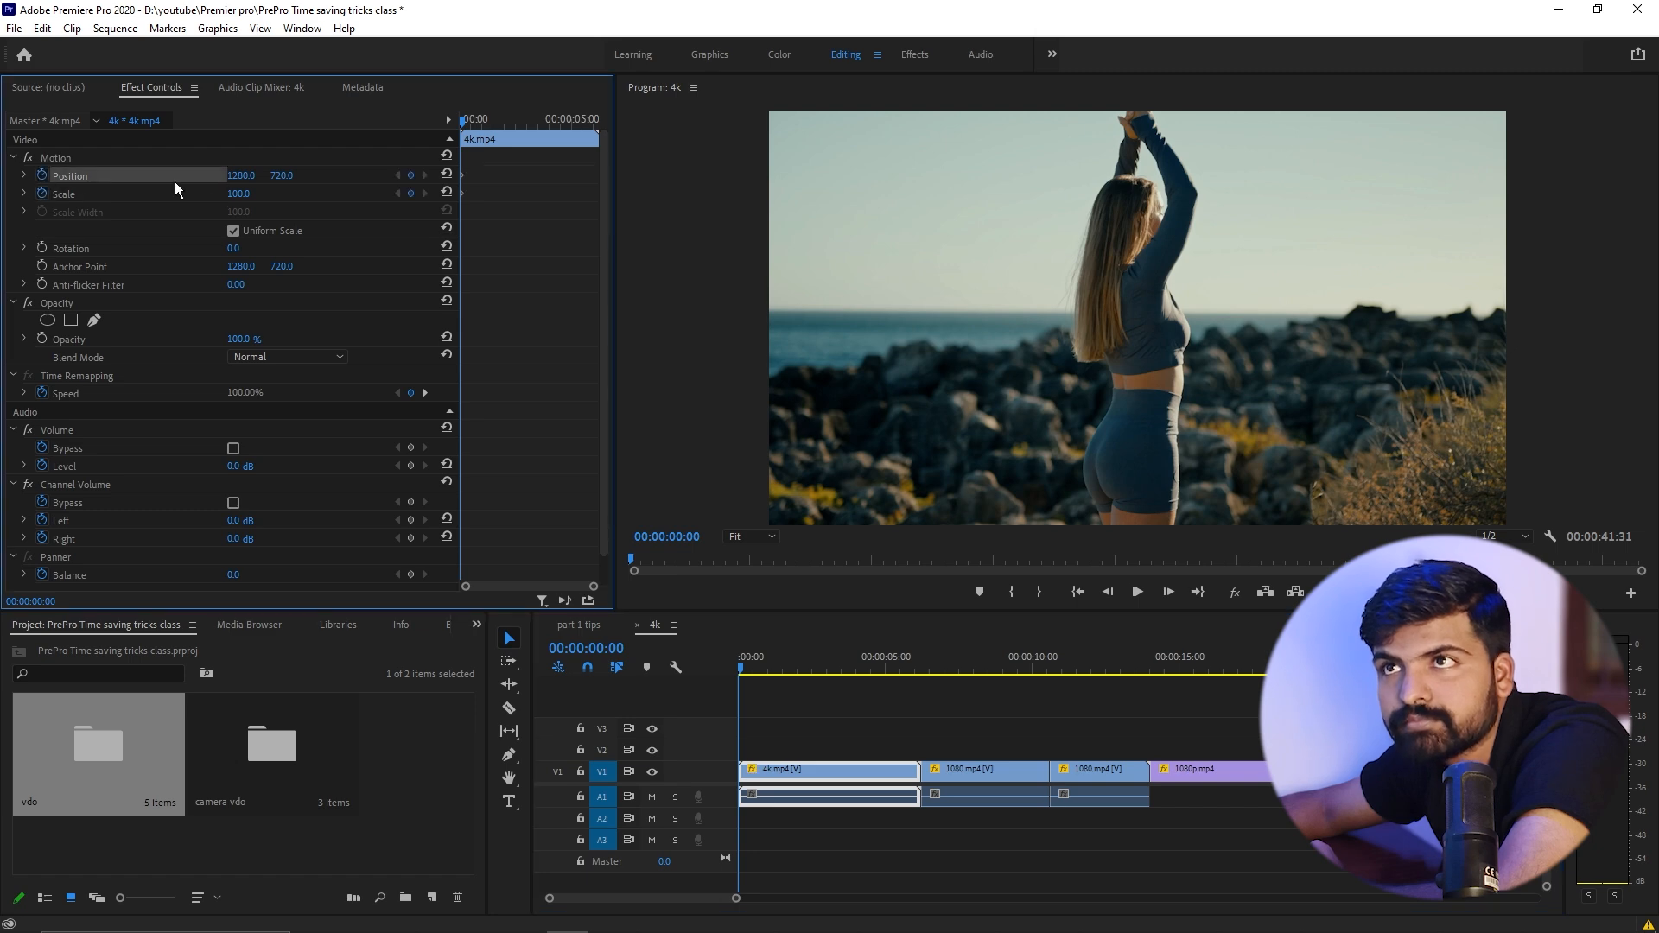
drag(240, 197, 387, 197)
Step: Add Scale and Position keyframes to the 4k.mp4 clip at 00:00:00:31 and set the Scale there to 100
click(758, 672)
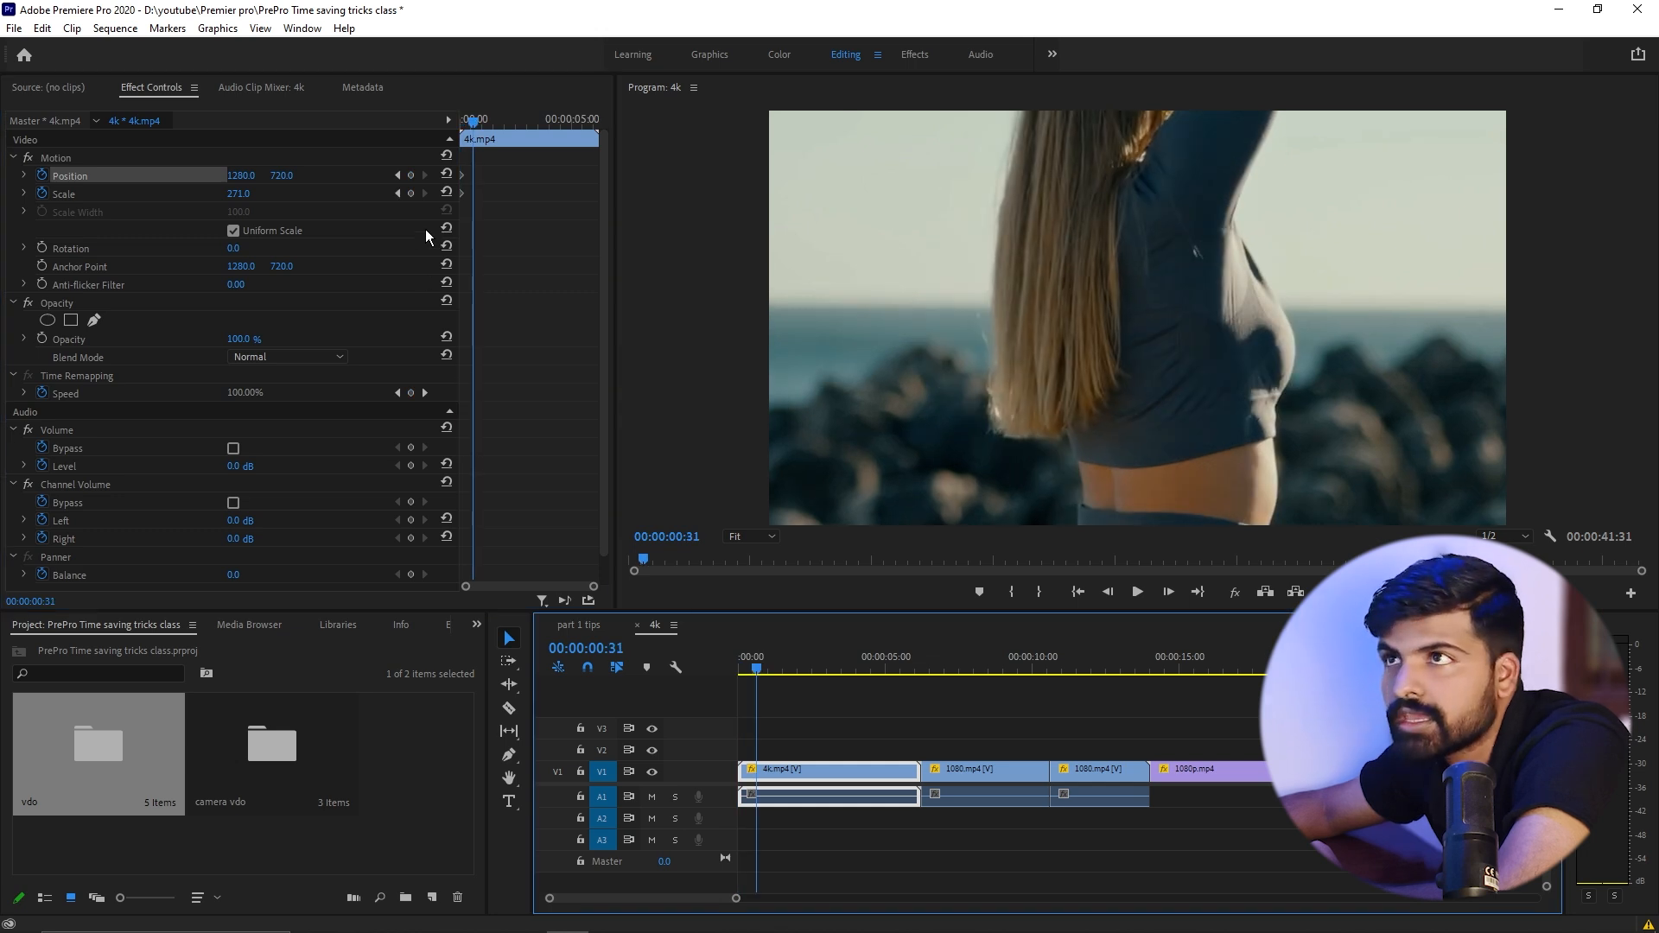
click(412, 193)
click(410, 174)
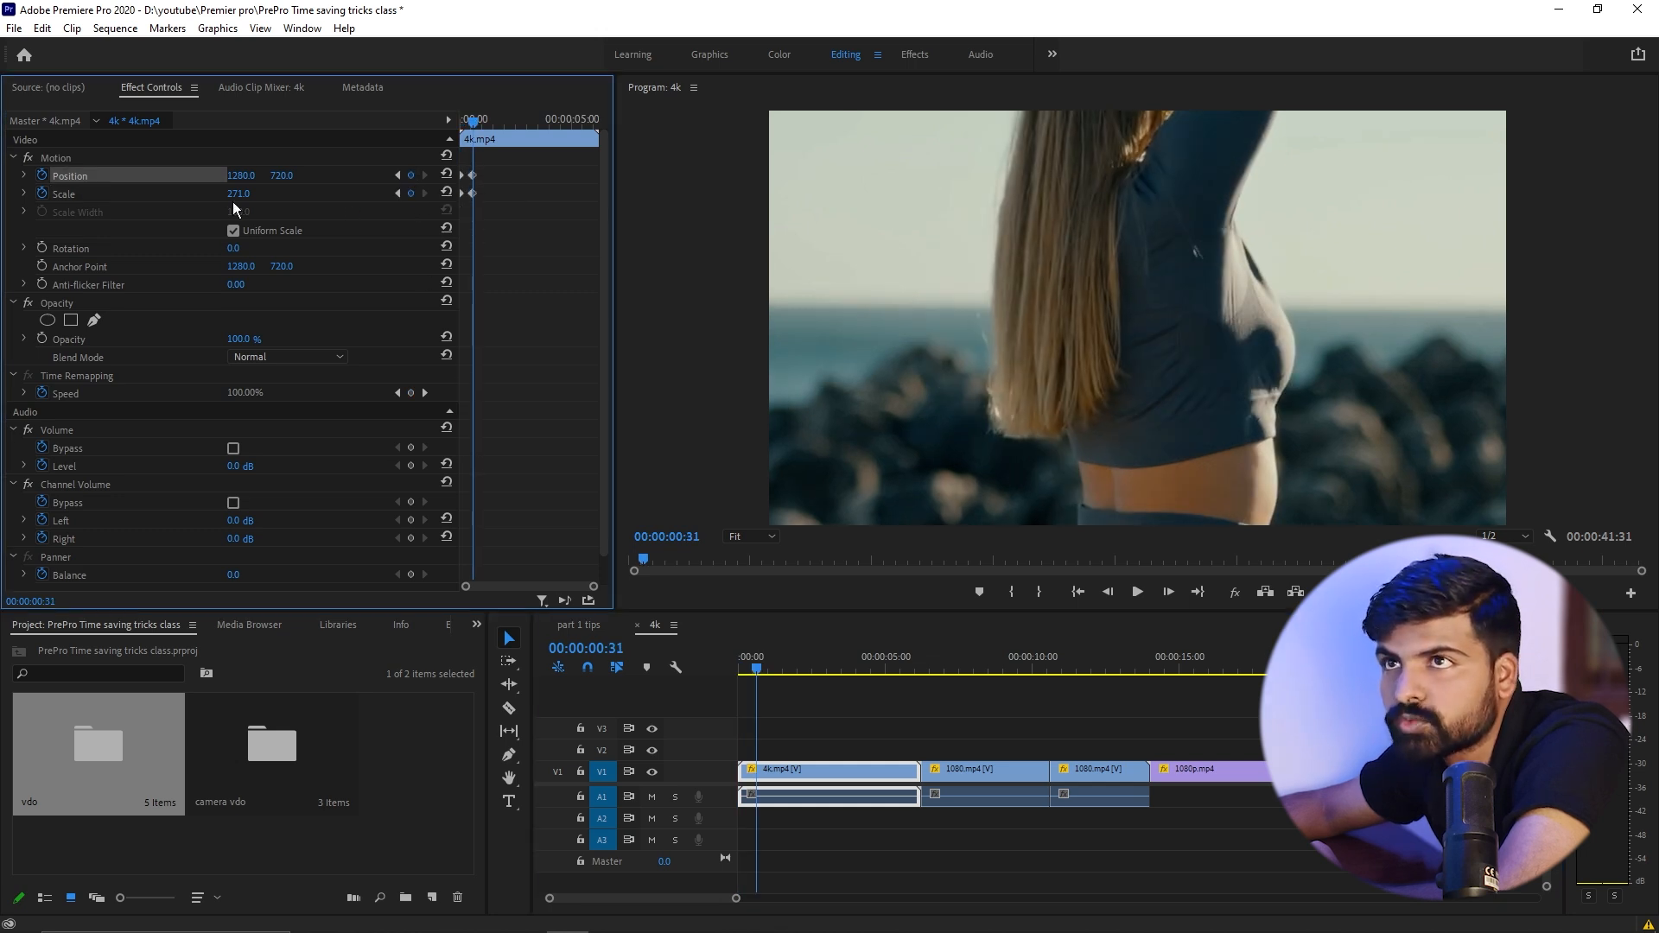
click(229, 192)
text(1)
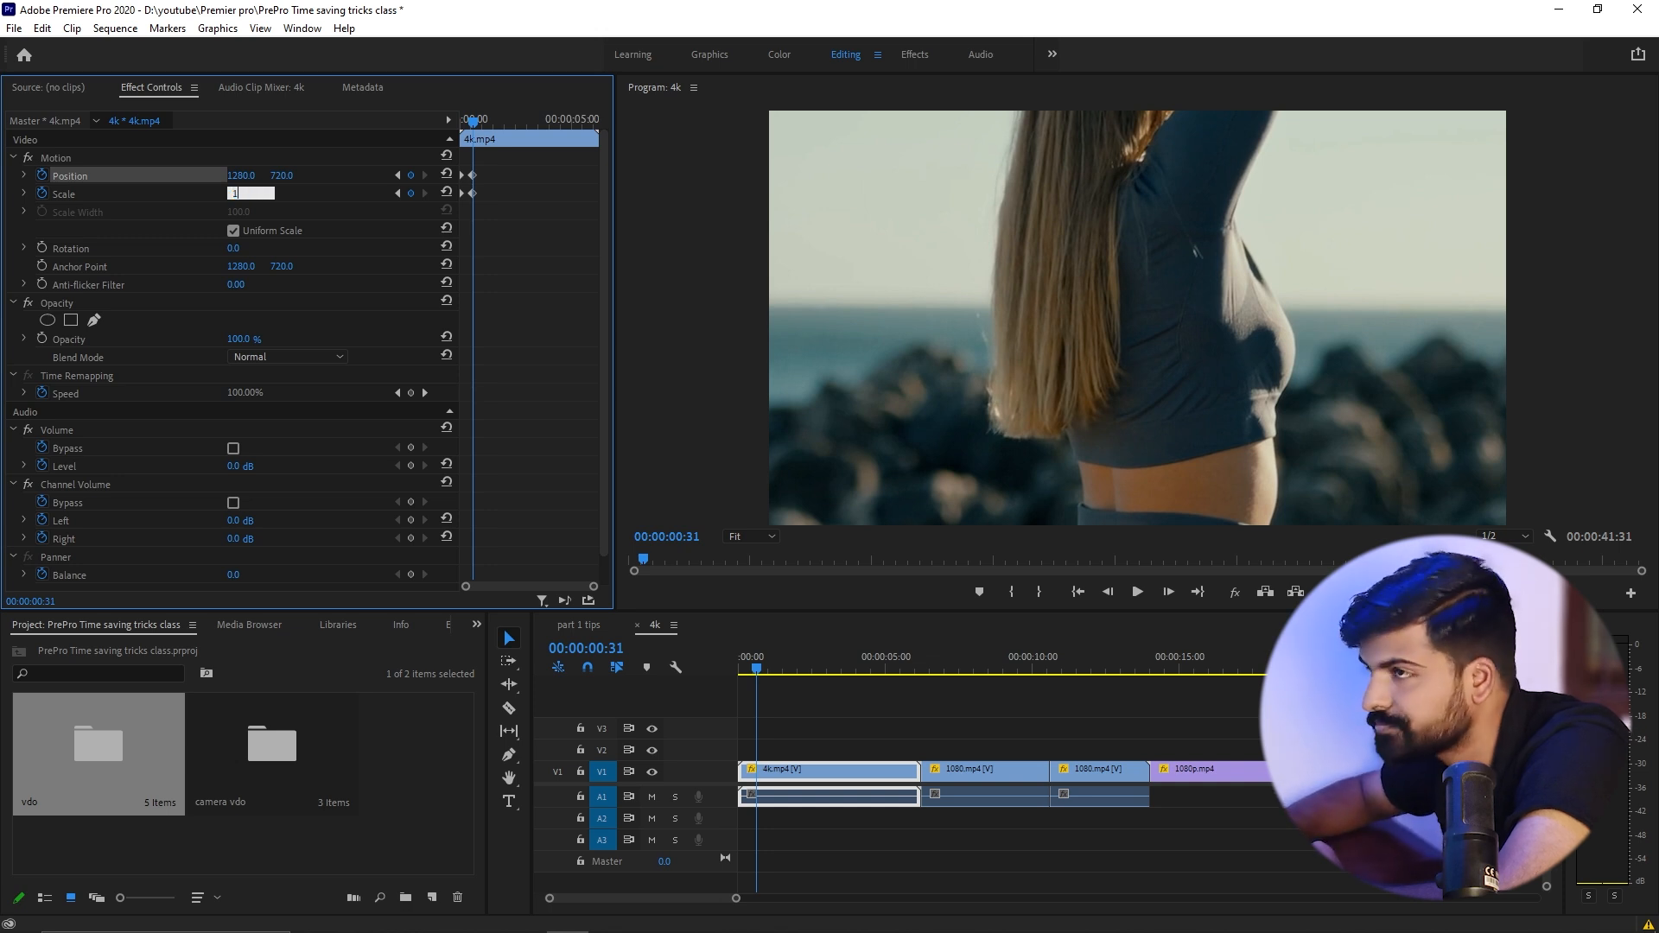
text(00)
key(Return)
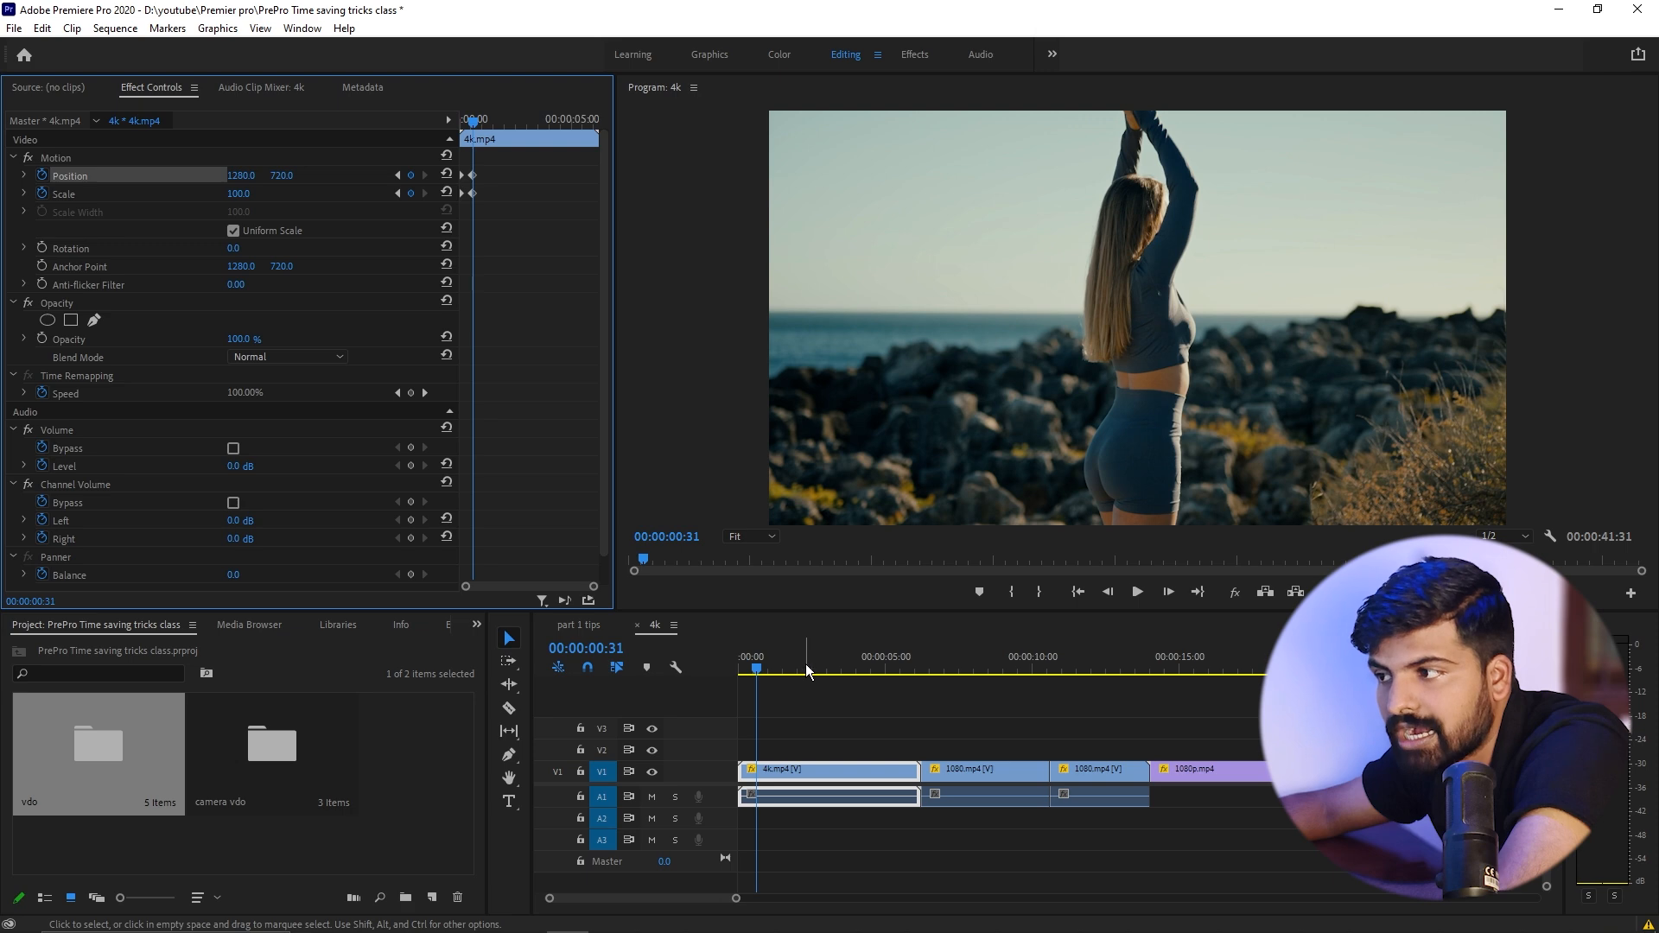
Step: Preview the zoom-out animation of the 4k.mp4 clip from the start of the sequence
drag(756, 677, 723, 687)
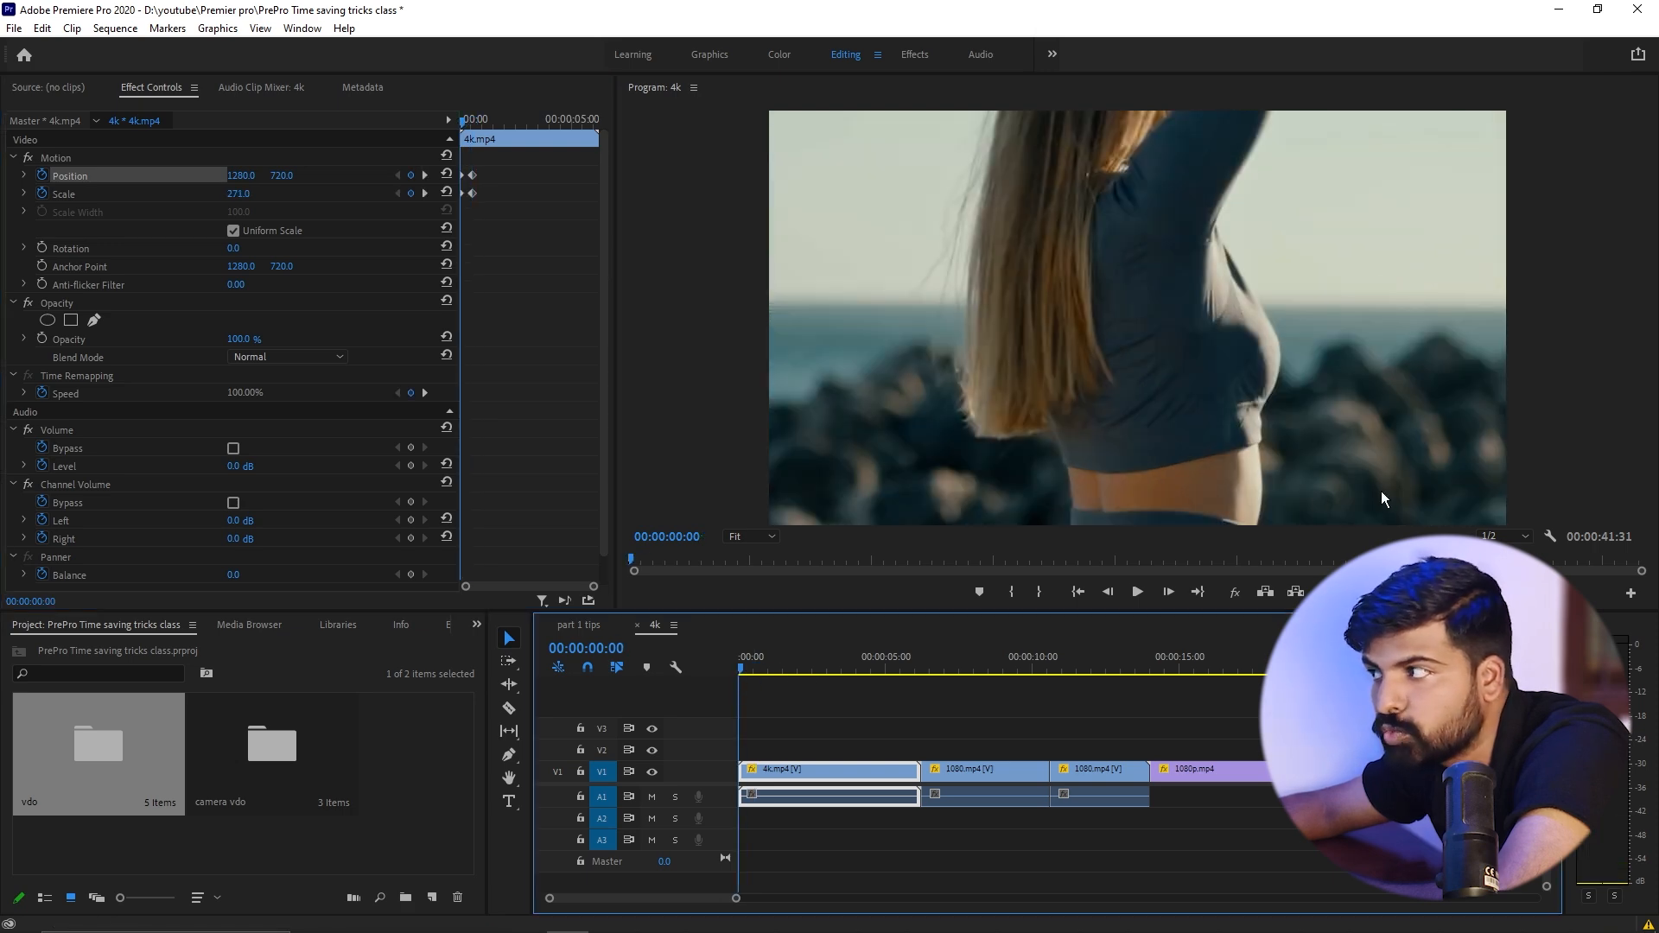
click(1137, 591)
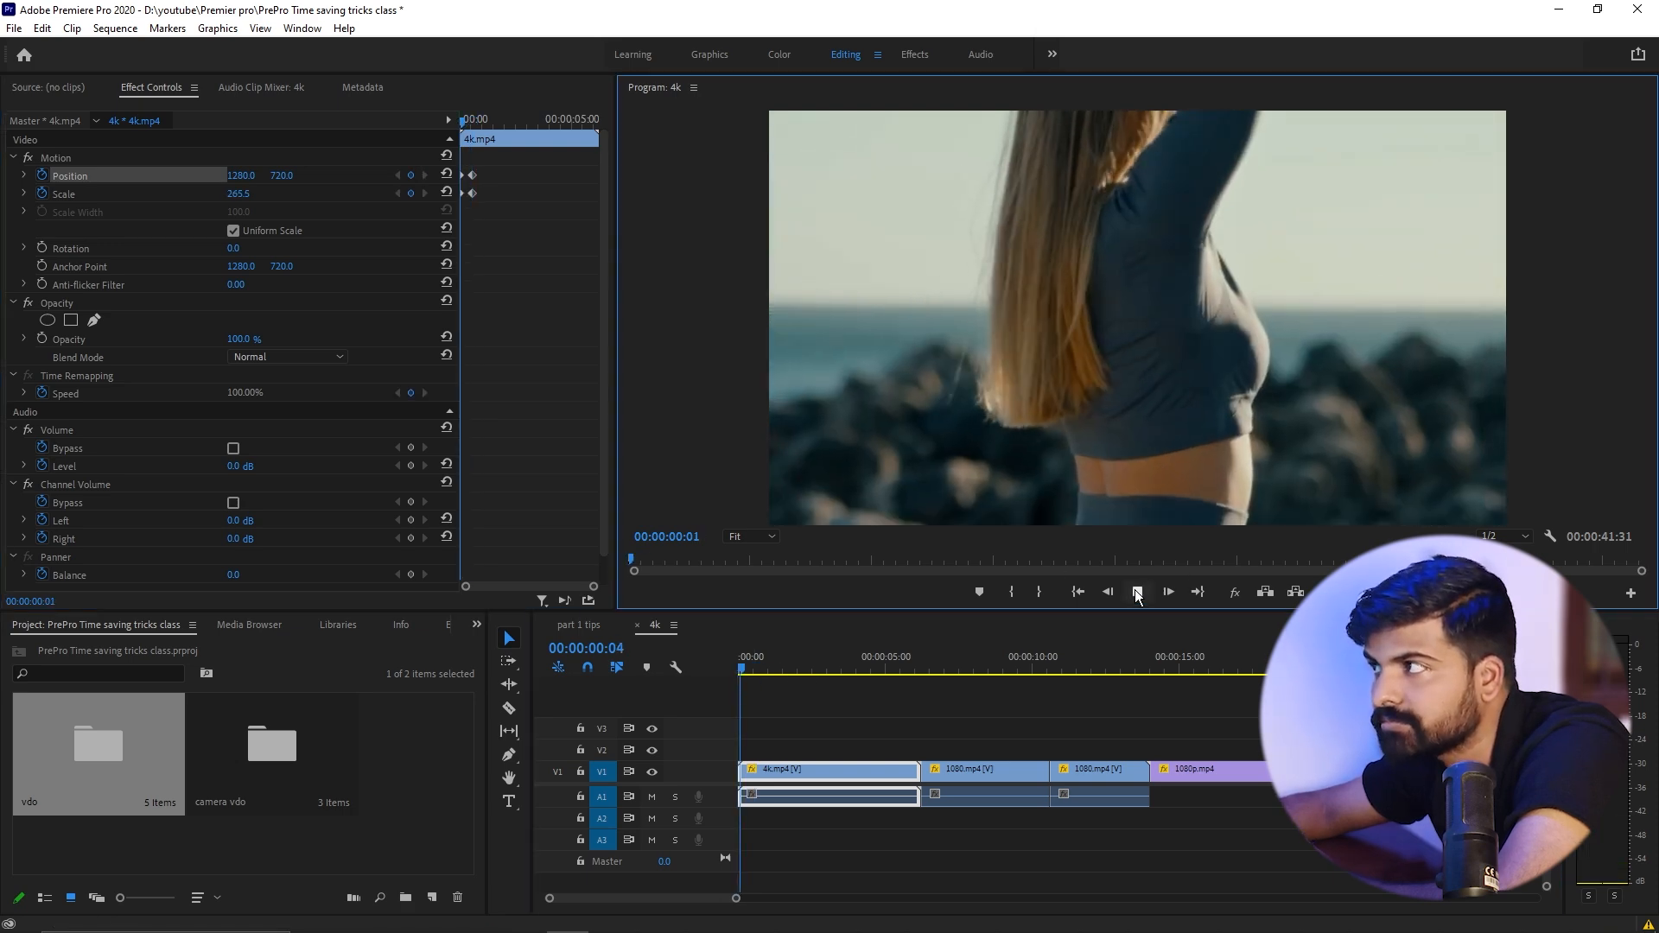
click(1136, 591)
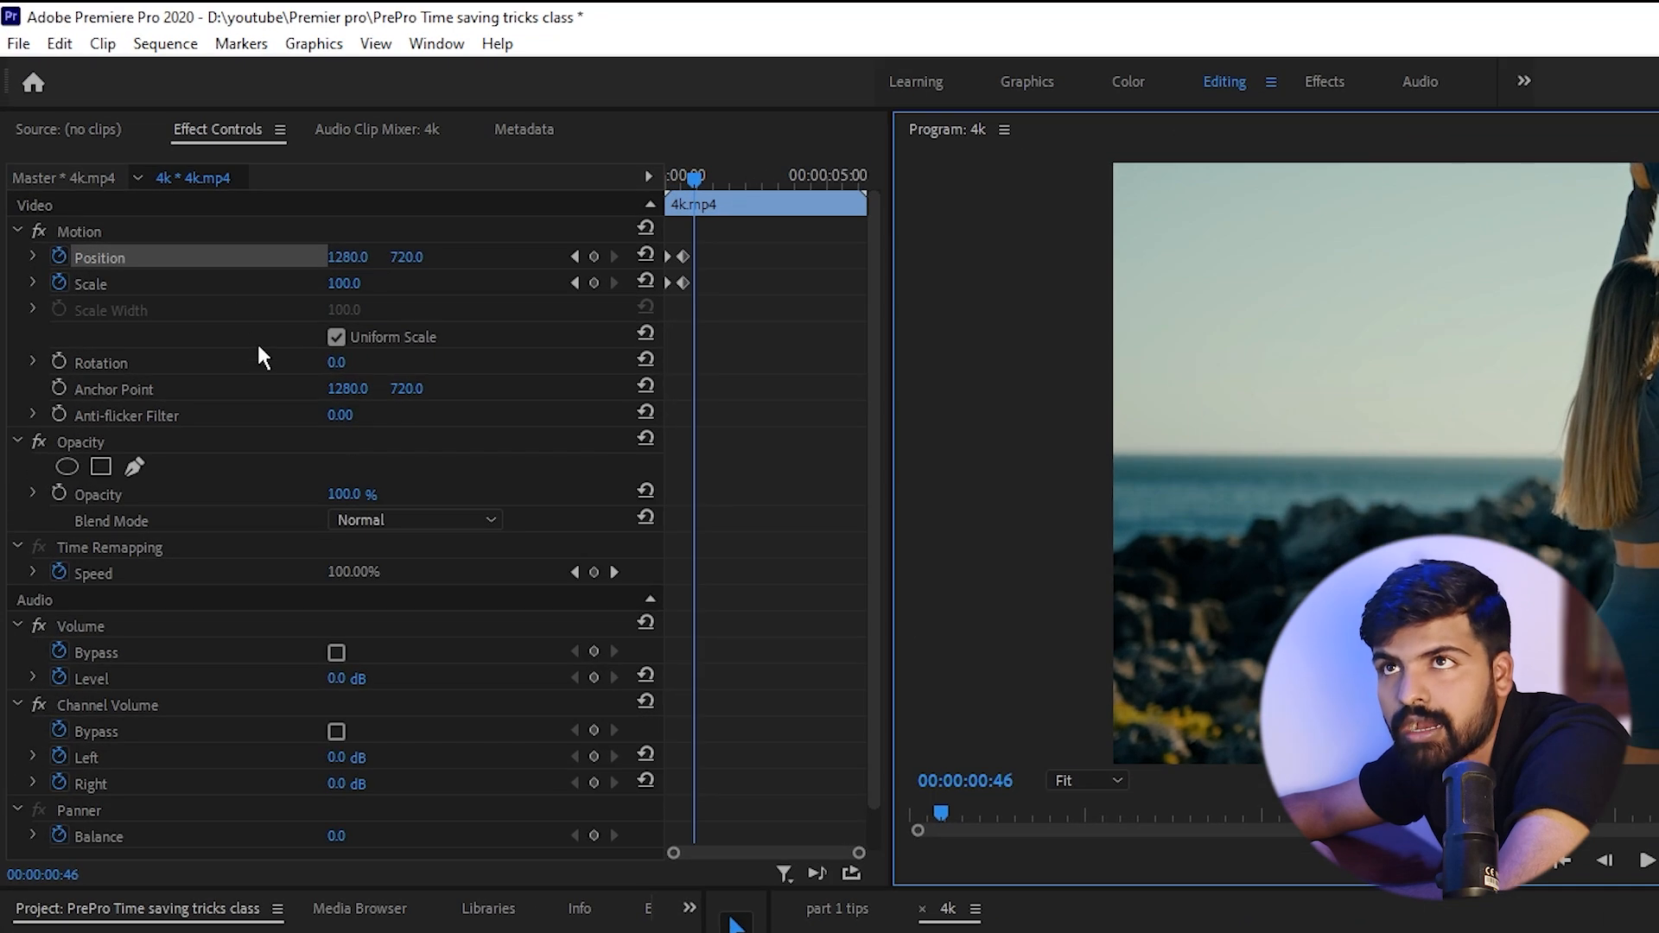
Step: Save the 4k.mp4 clip's Motion effect as a preset named "Zoom out" with the type Scale
click(73, 231)
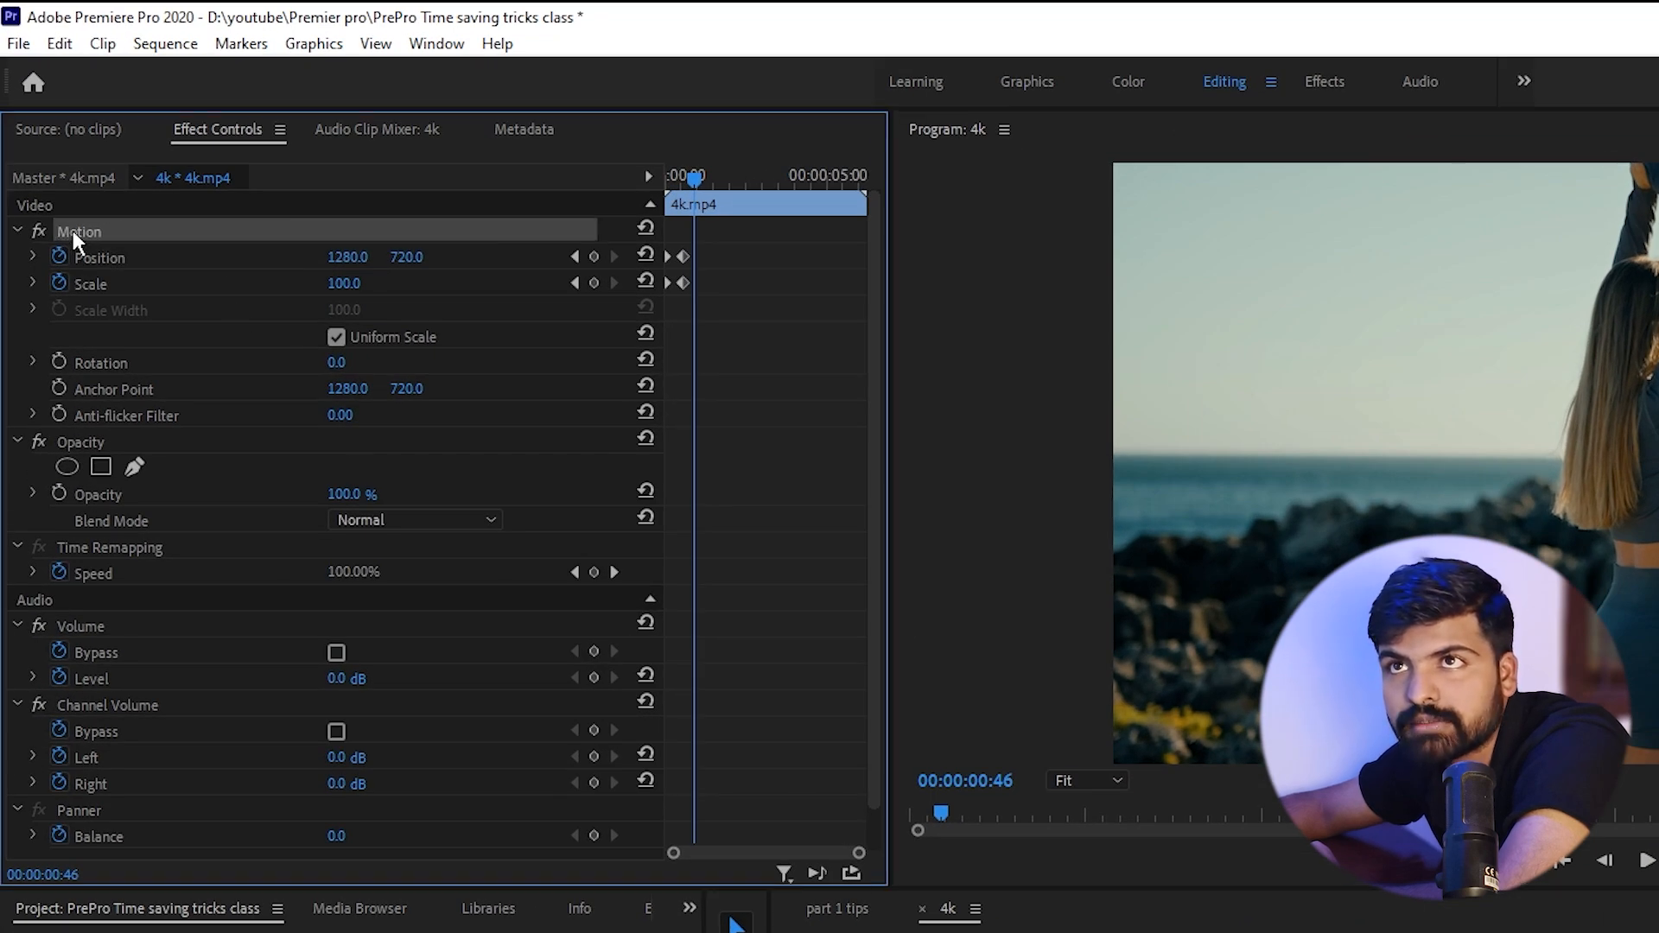
right_click(72, 231)
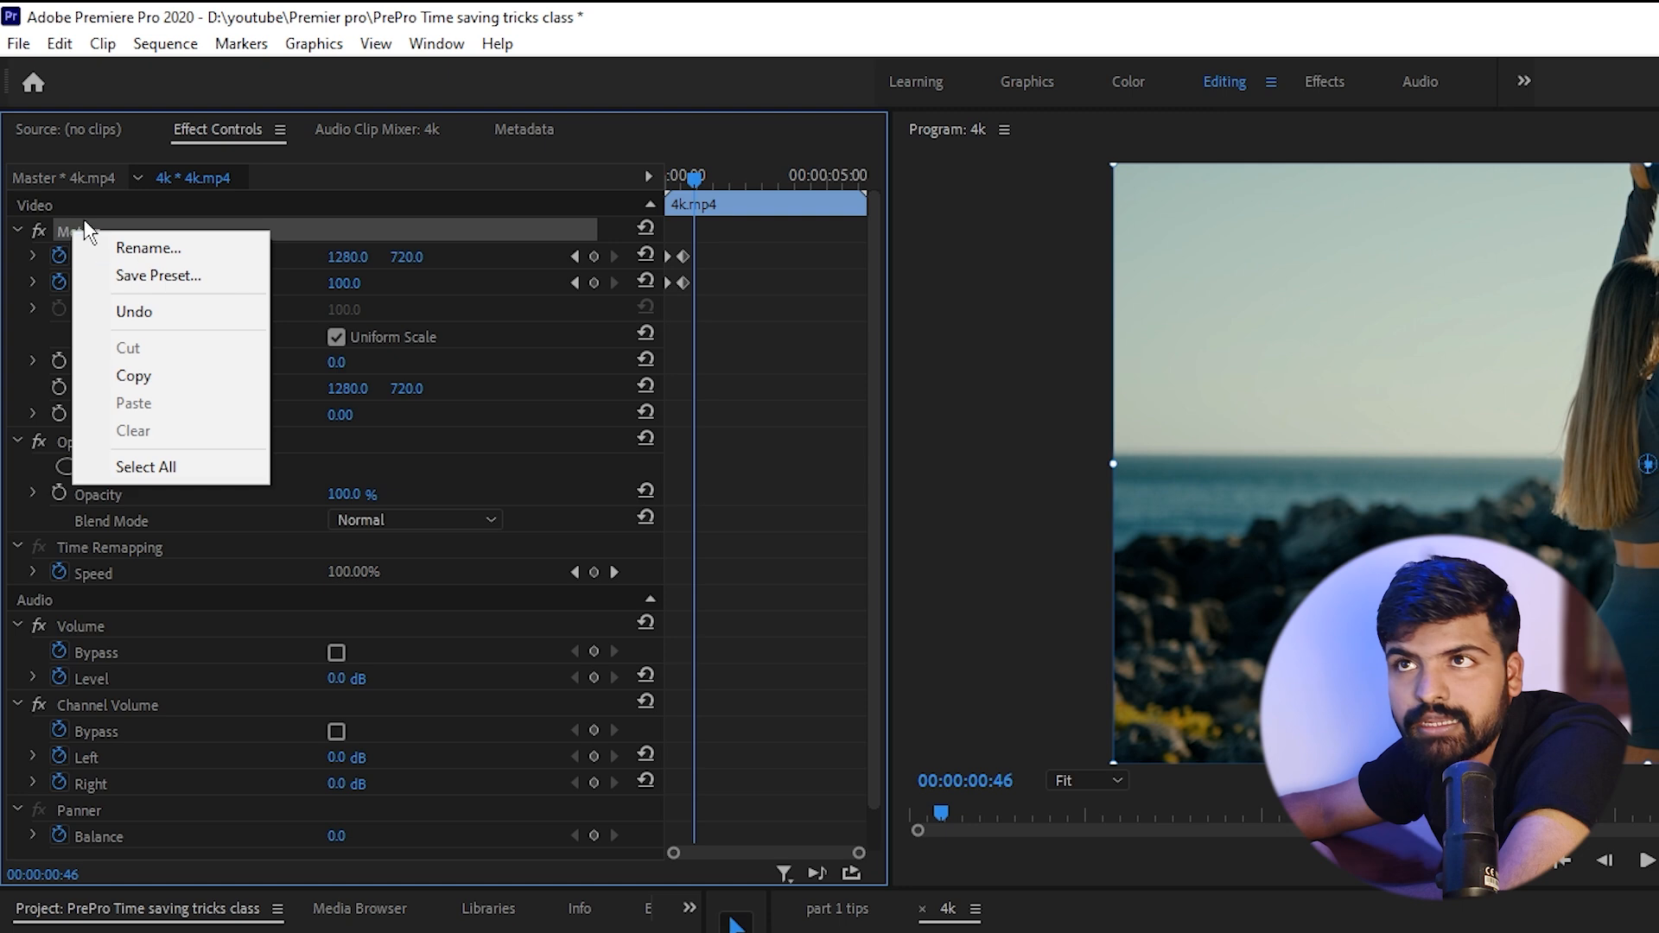
click(155, 276)
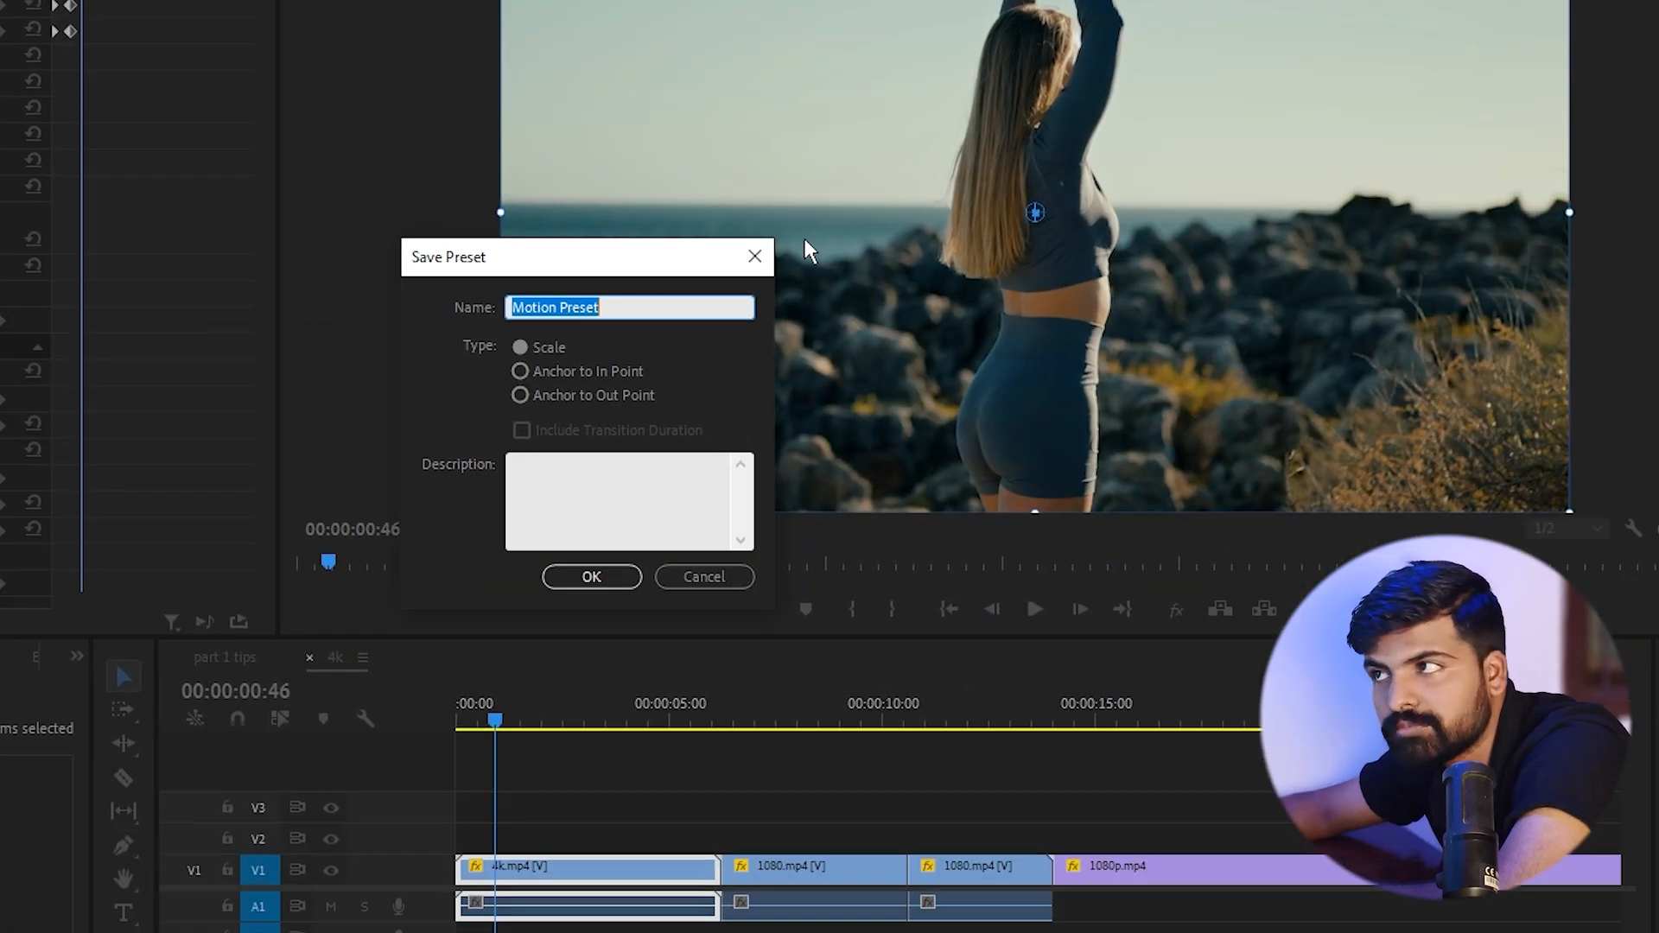
text(Z)
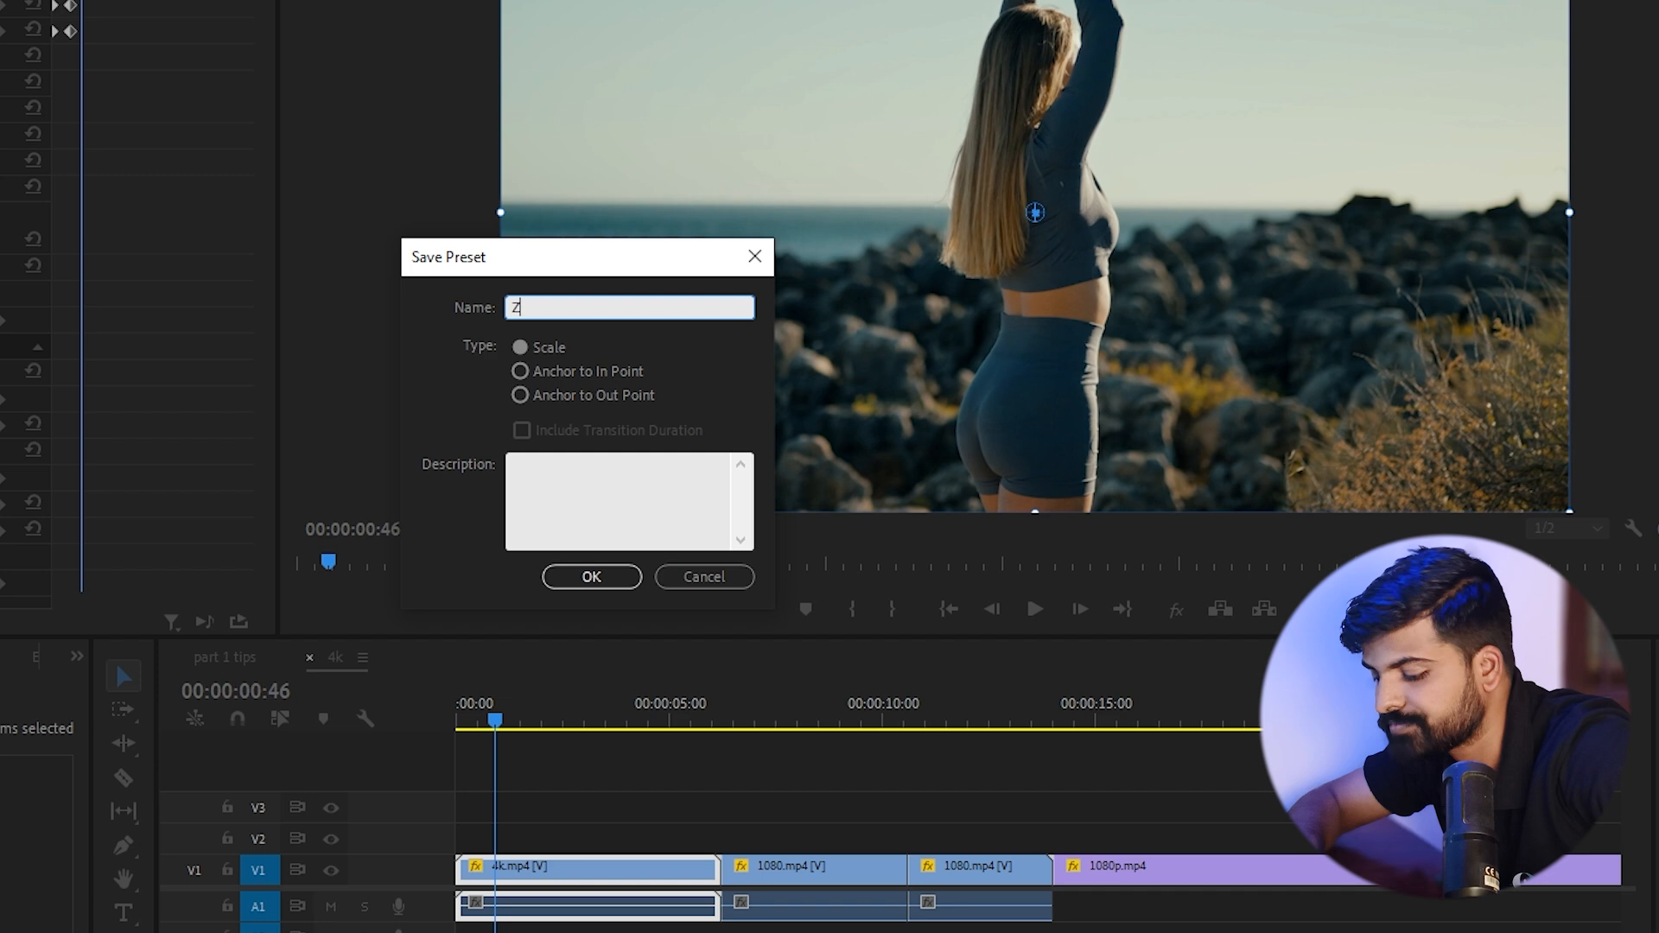
text(oom out)
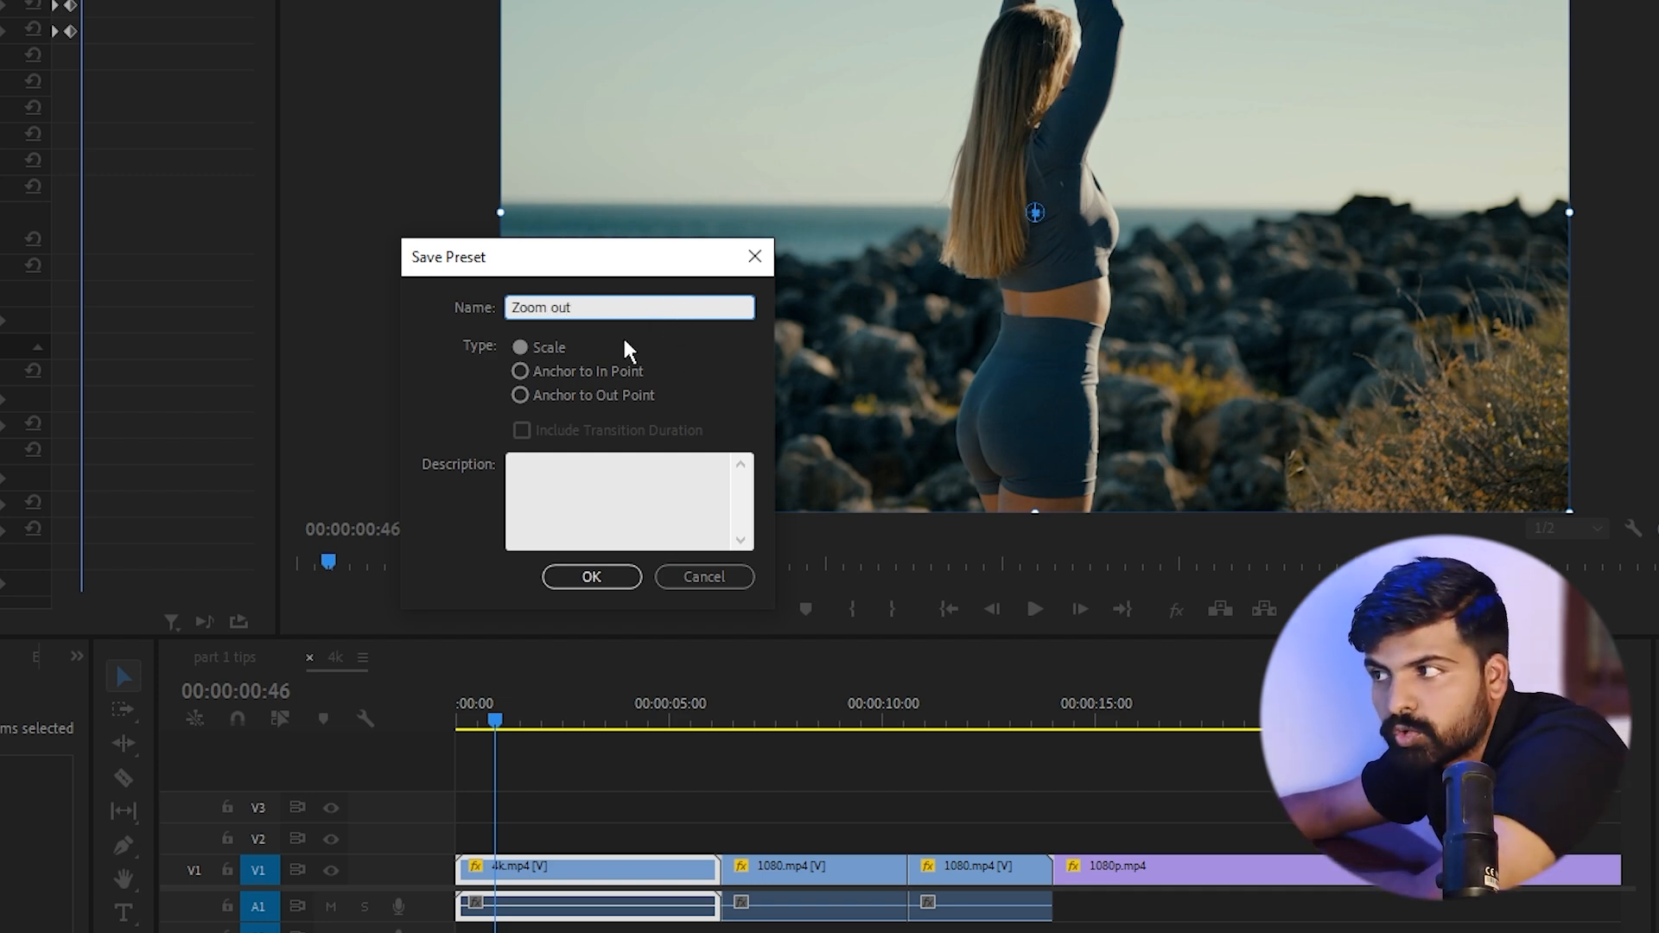
click(593, 577)
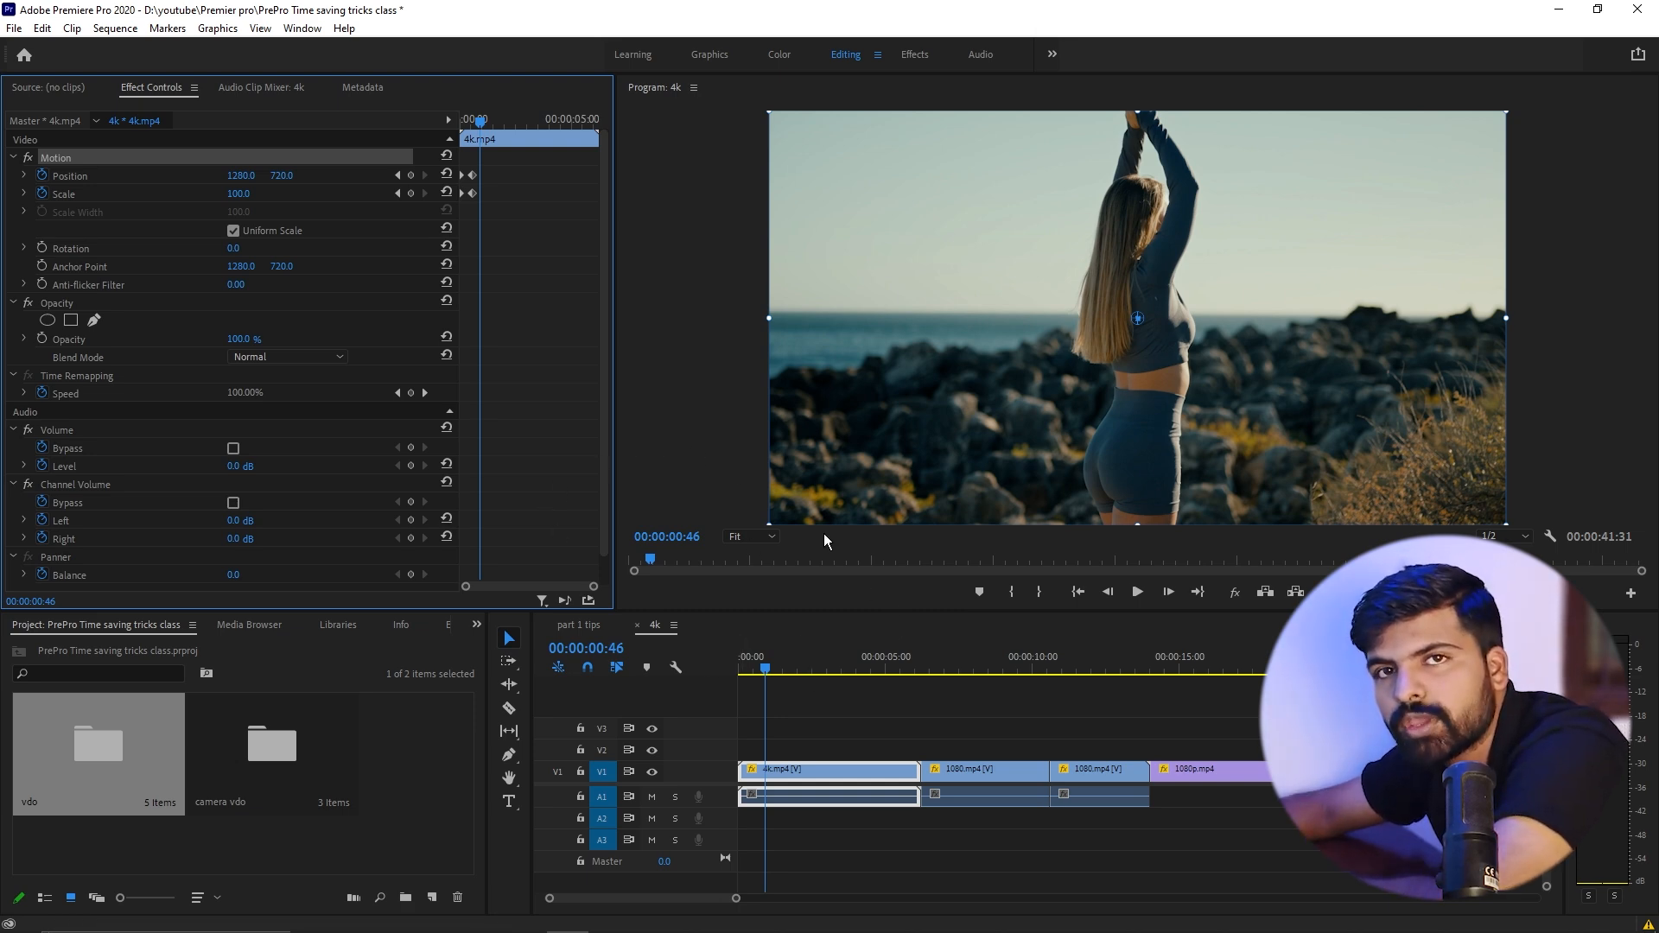
Step: Reveal the Zoom out preset among the effect presets and preview the second 1080.mp4 clip from its start at 00:00:10:29
click(448, 622)
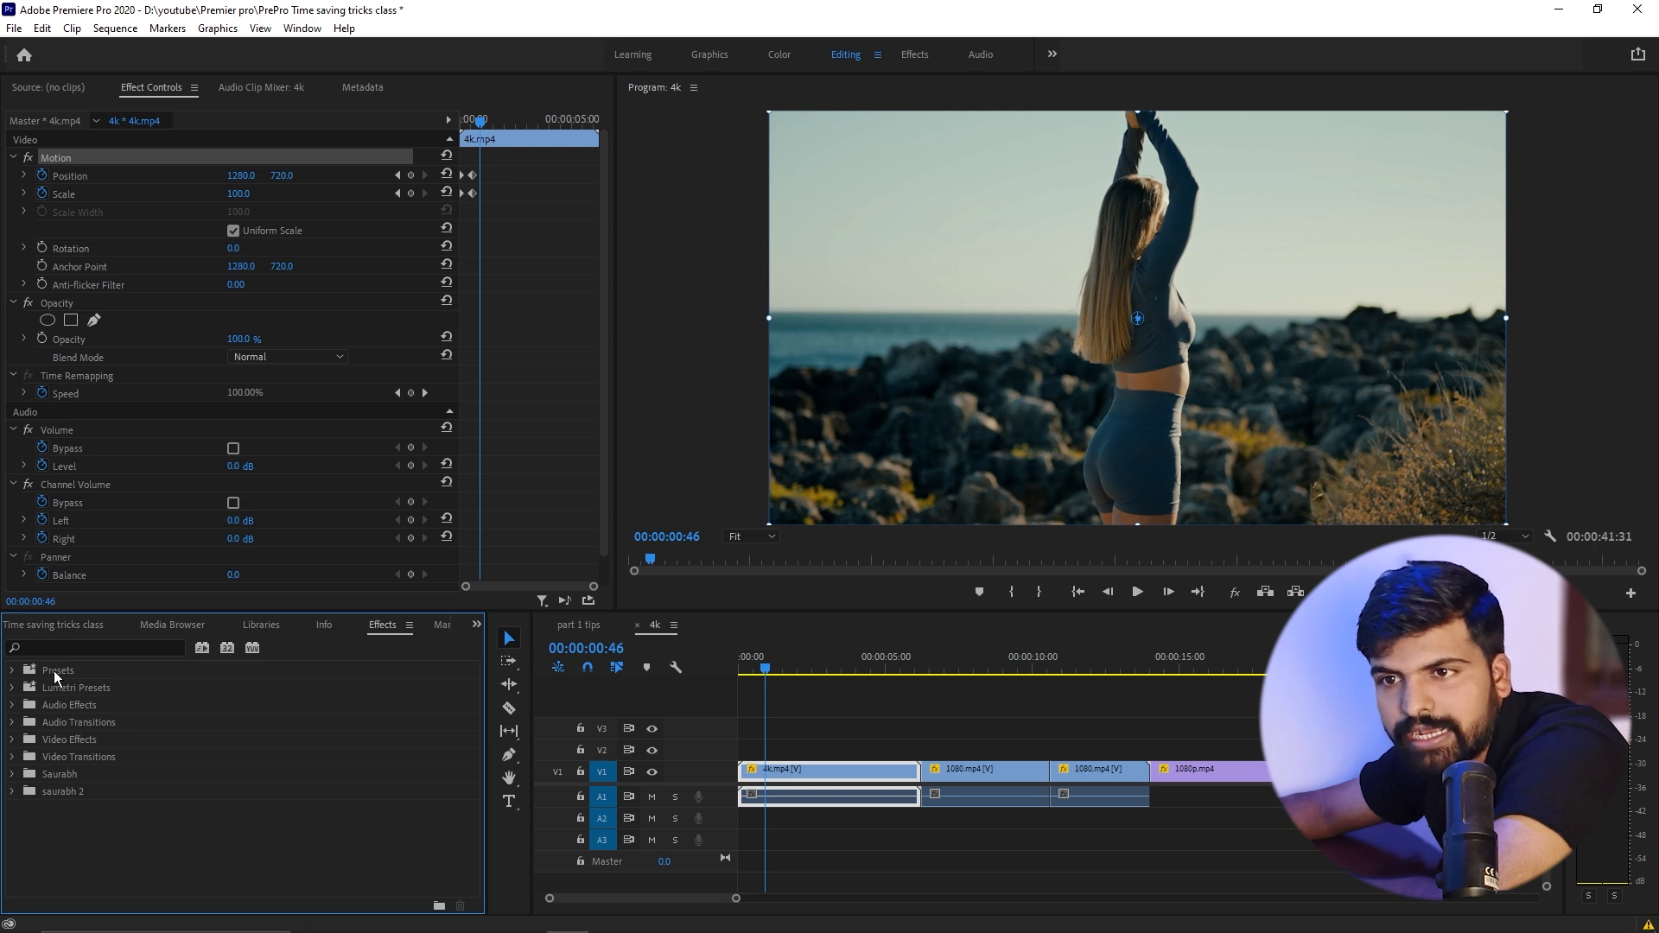
click(11, 671)
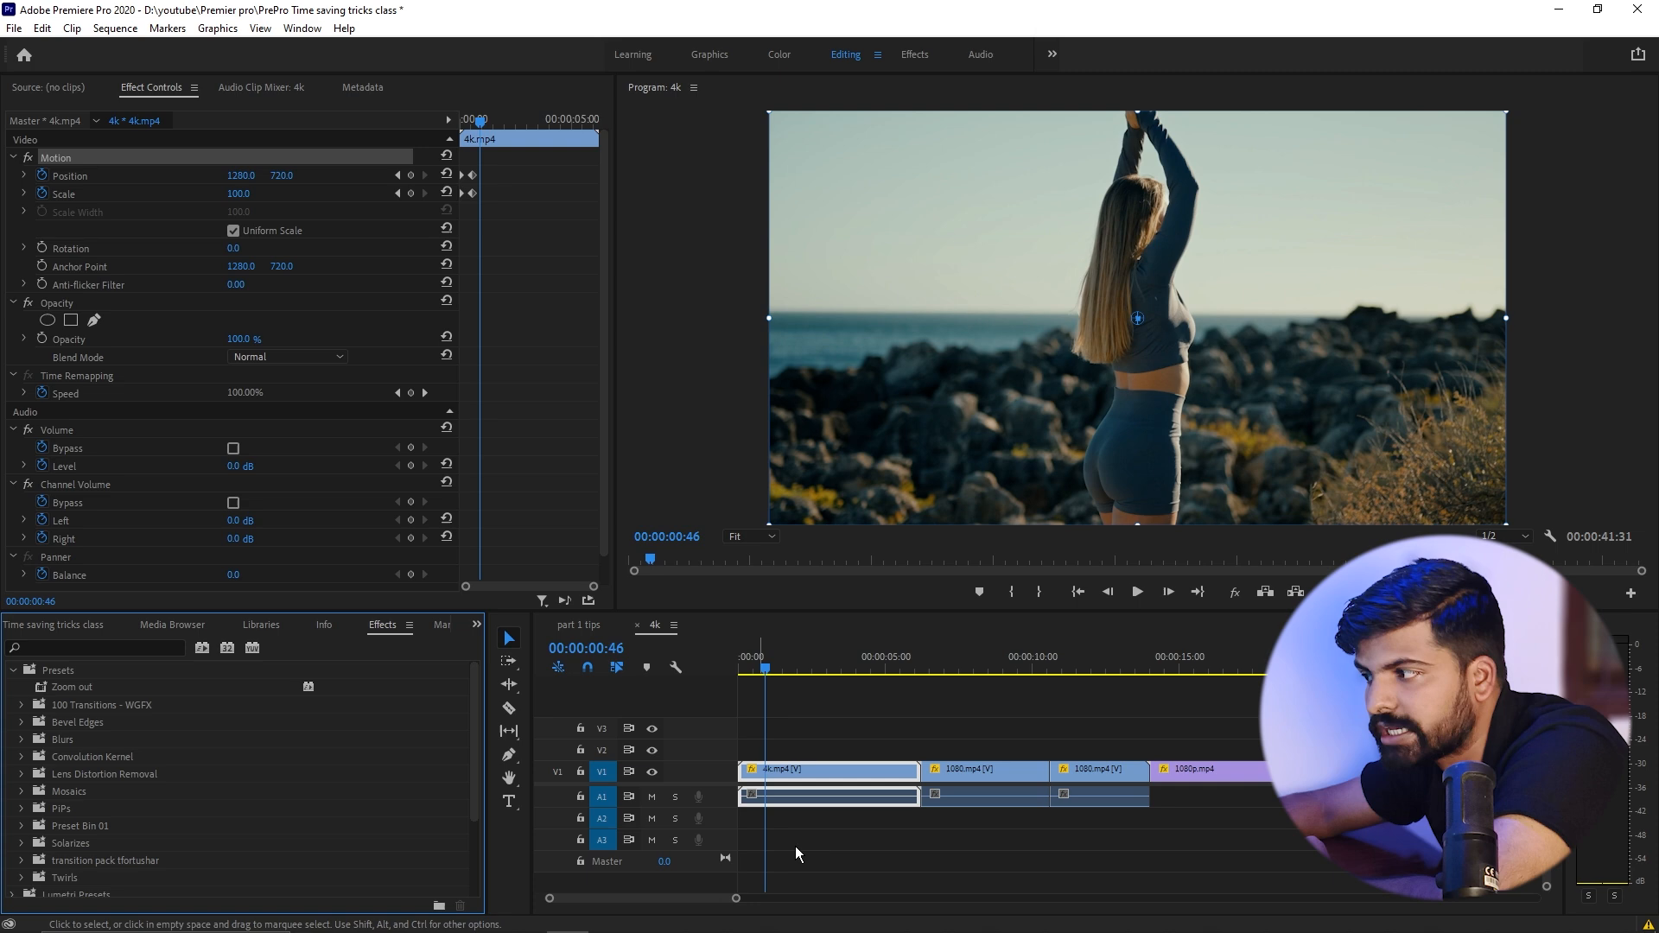
click(1050, 662)
drag(1050, 661, 1050, 666)
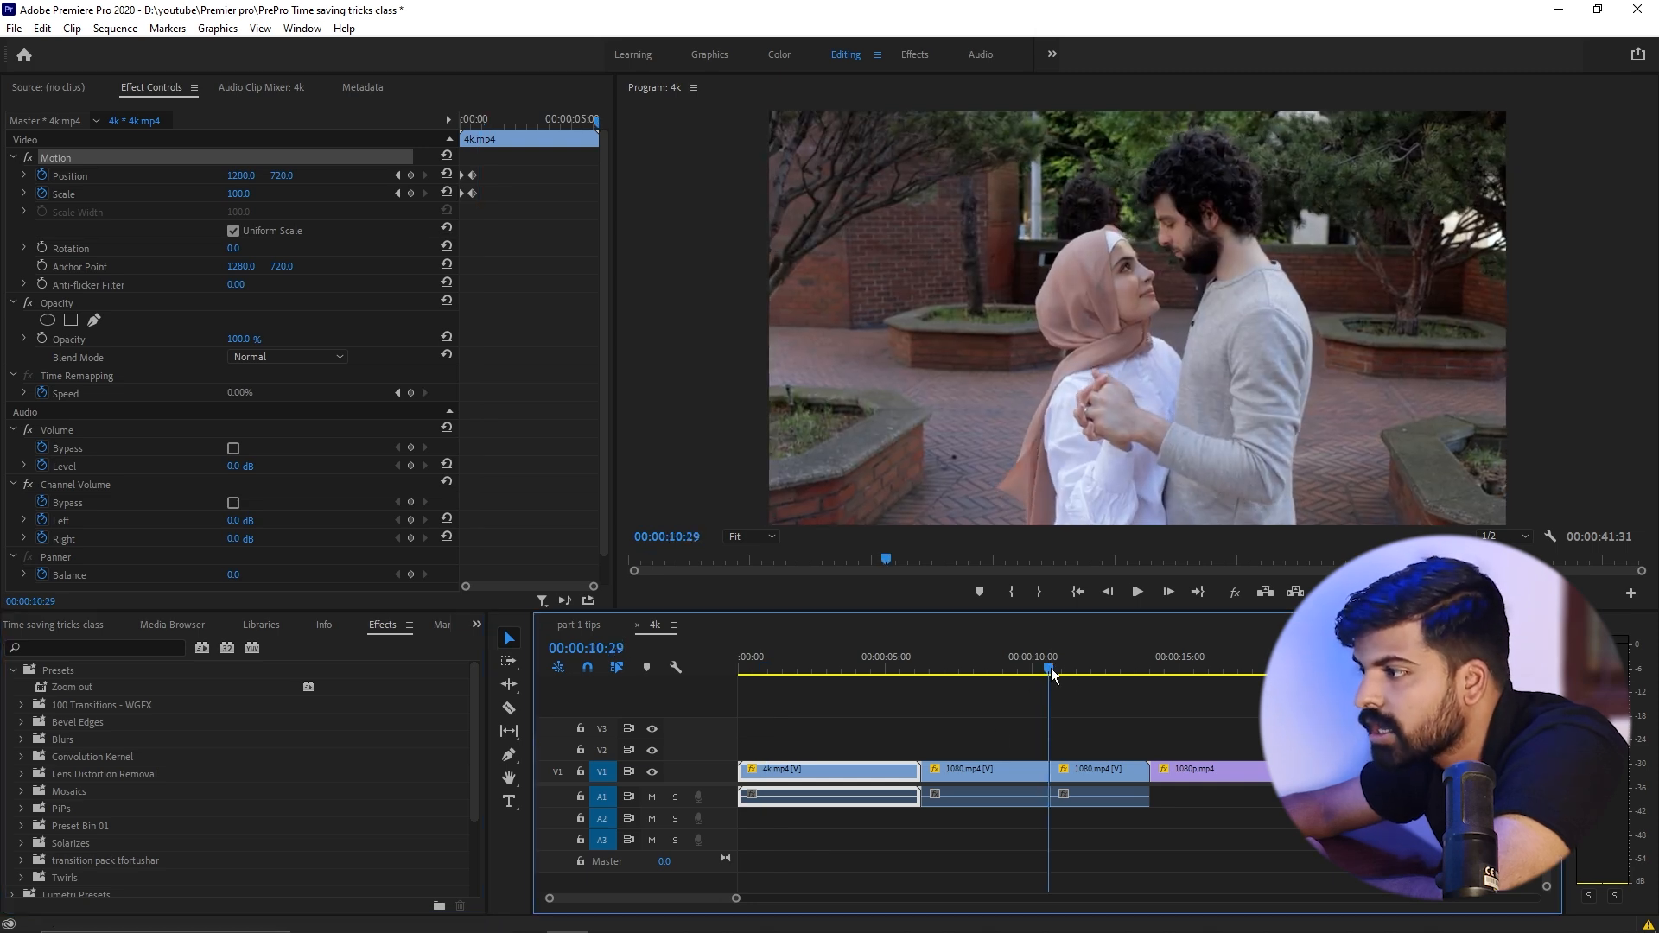
click(1139, 589)
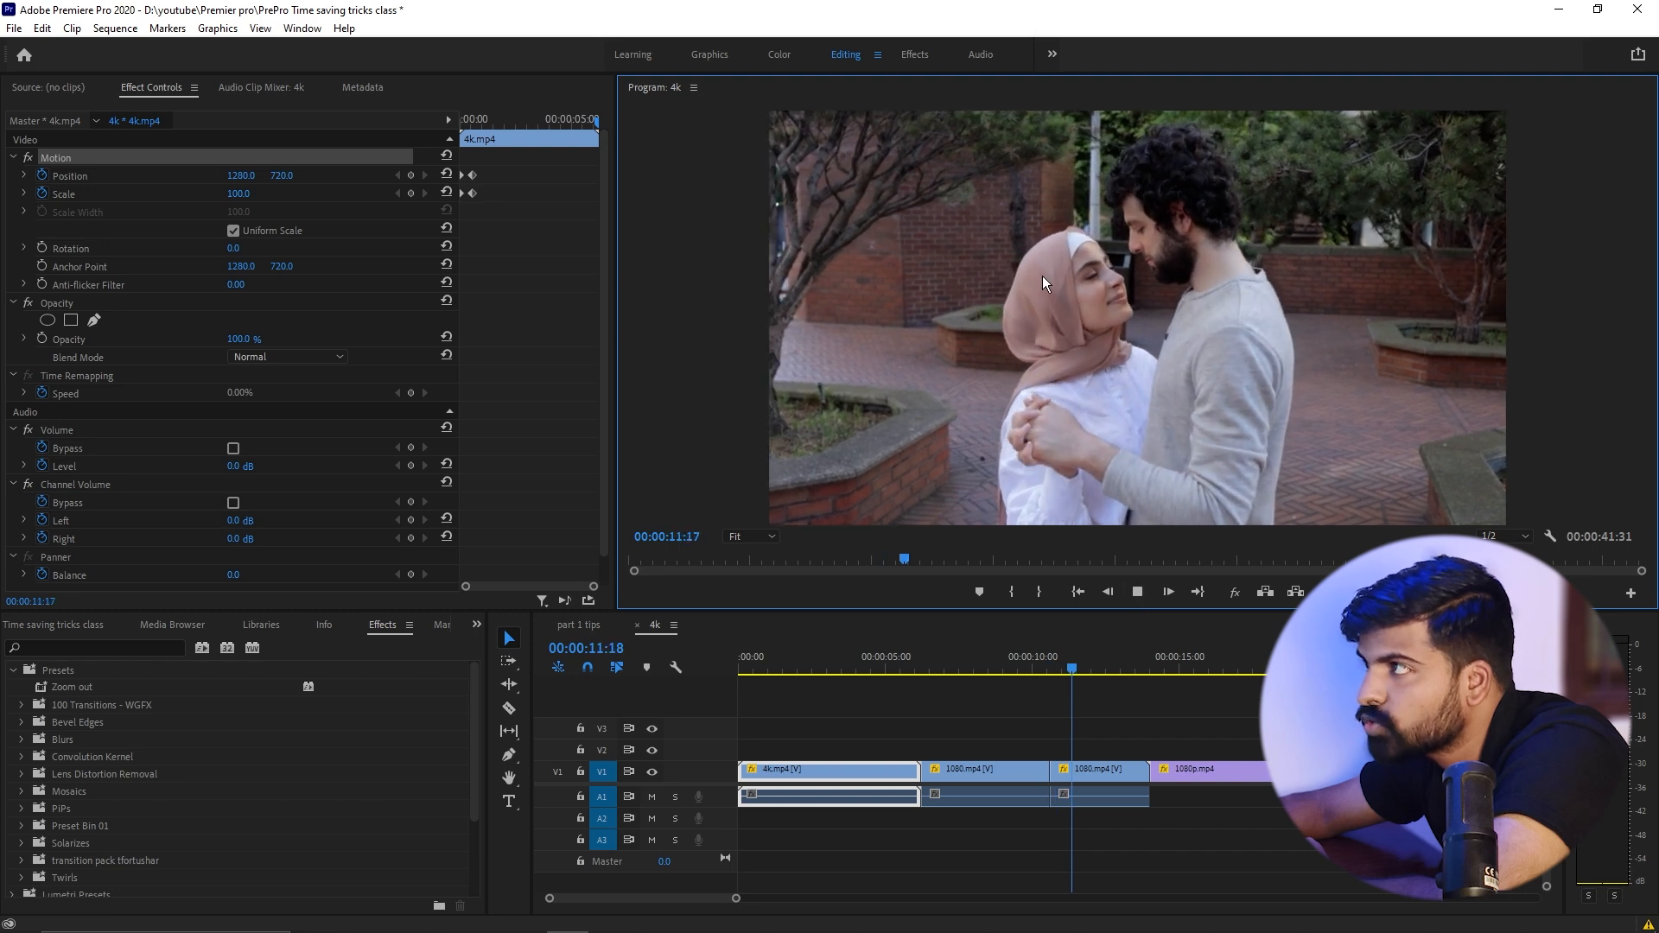
click(1137, 591)
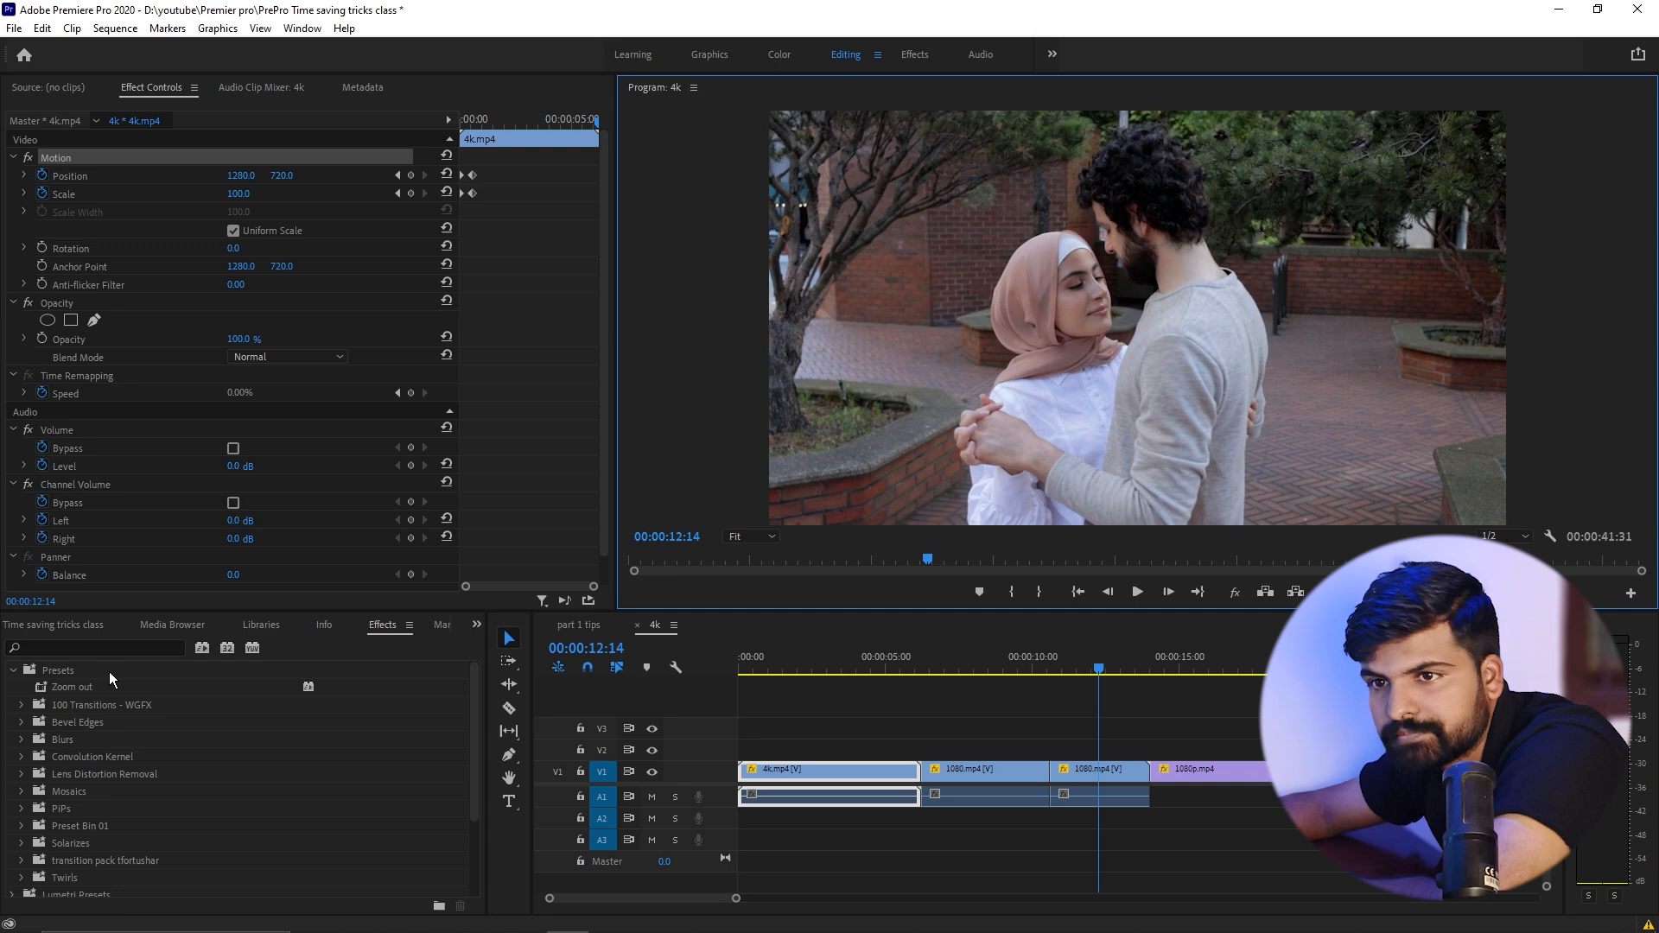
Step: Apply the Zoom out preset to the second 1080.mp4 clip and preview the animation from just before its start
drag(74, 686, 1068, 772)
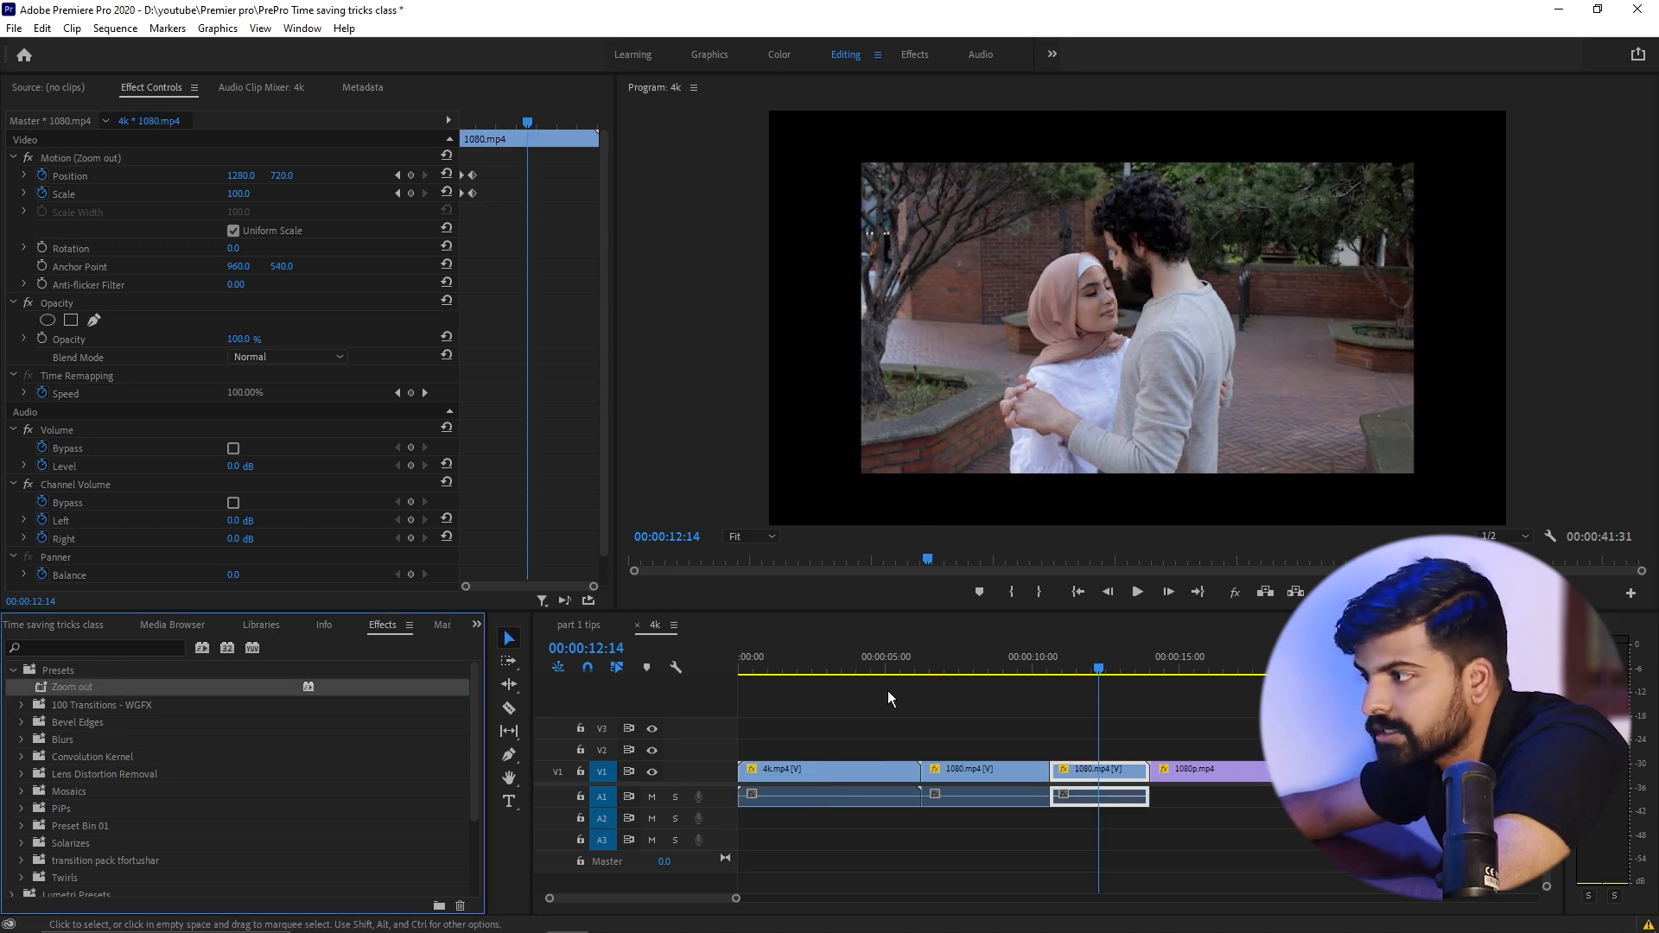
click(1047, 660)
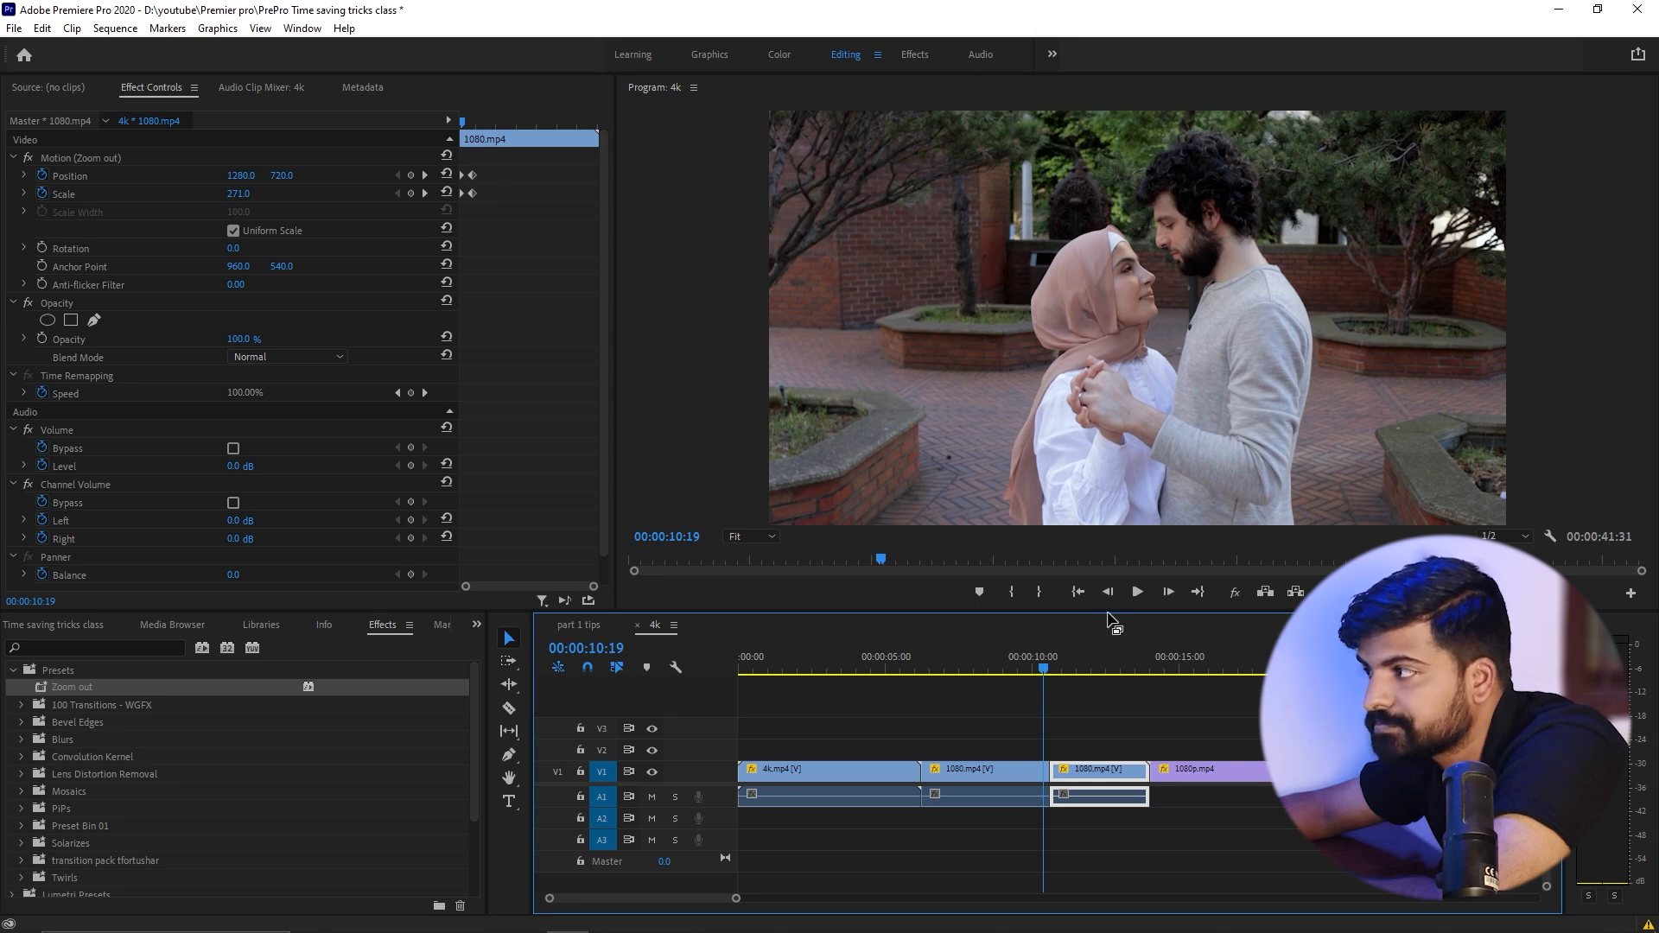
click(1137, 593)
click(1137, 595)
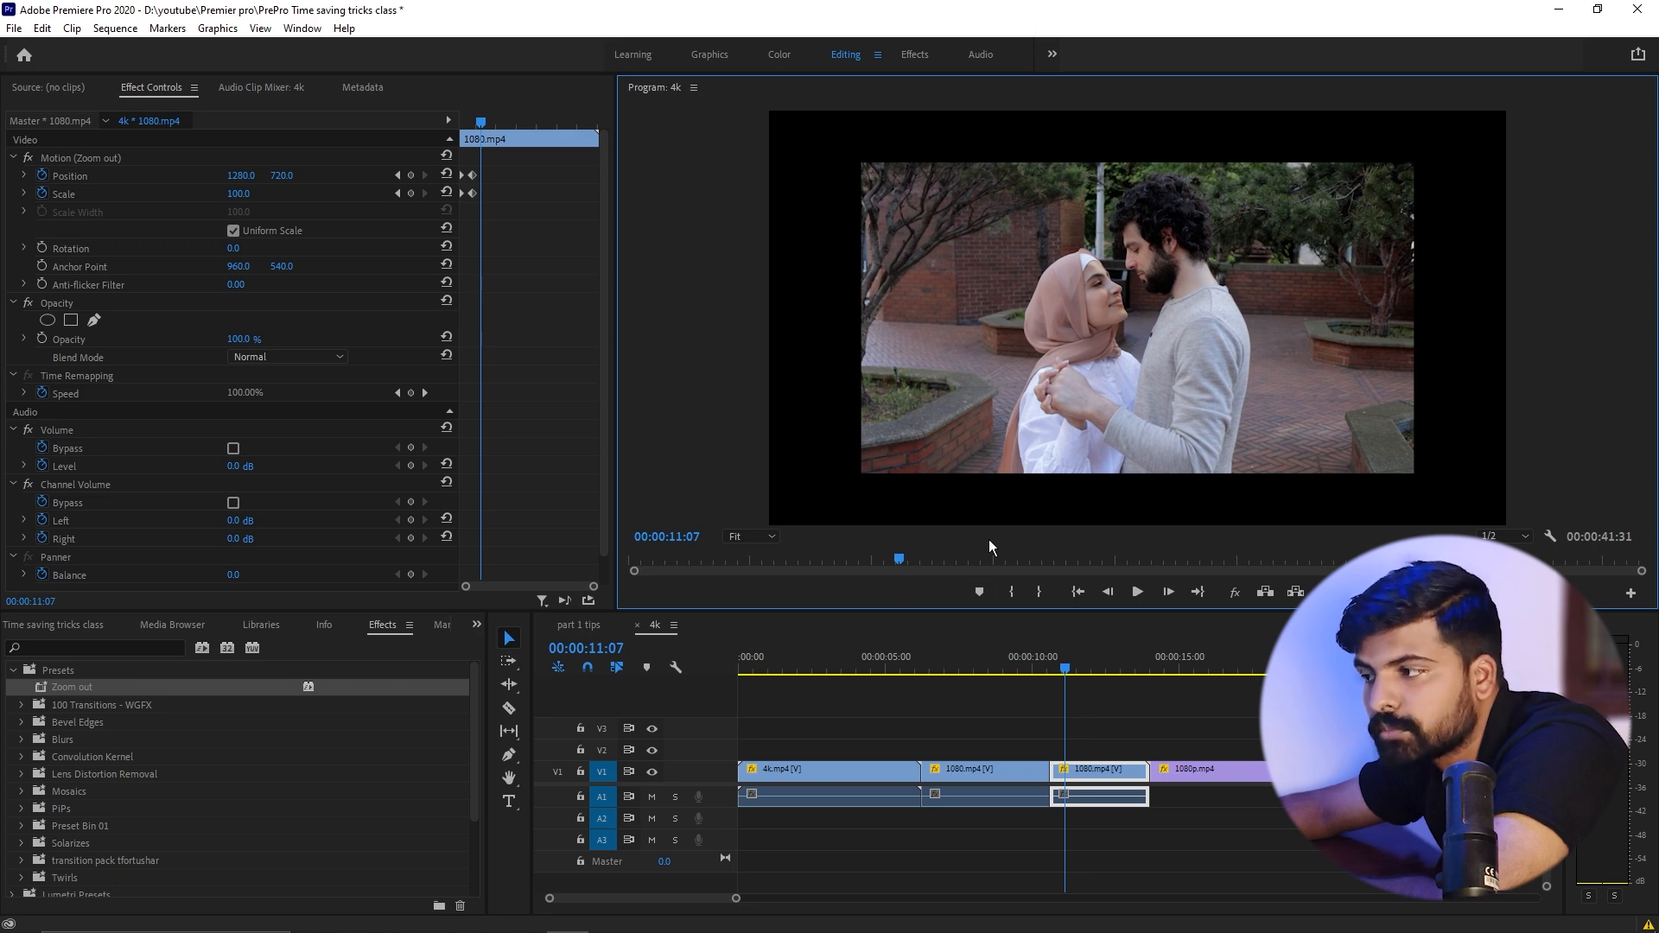
Step: Examine the Scale value at the 4k.mp4 clip's second Motion keyframe for comparison
click(789, 669)
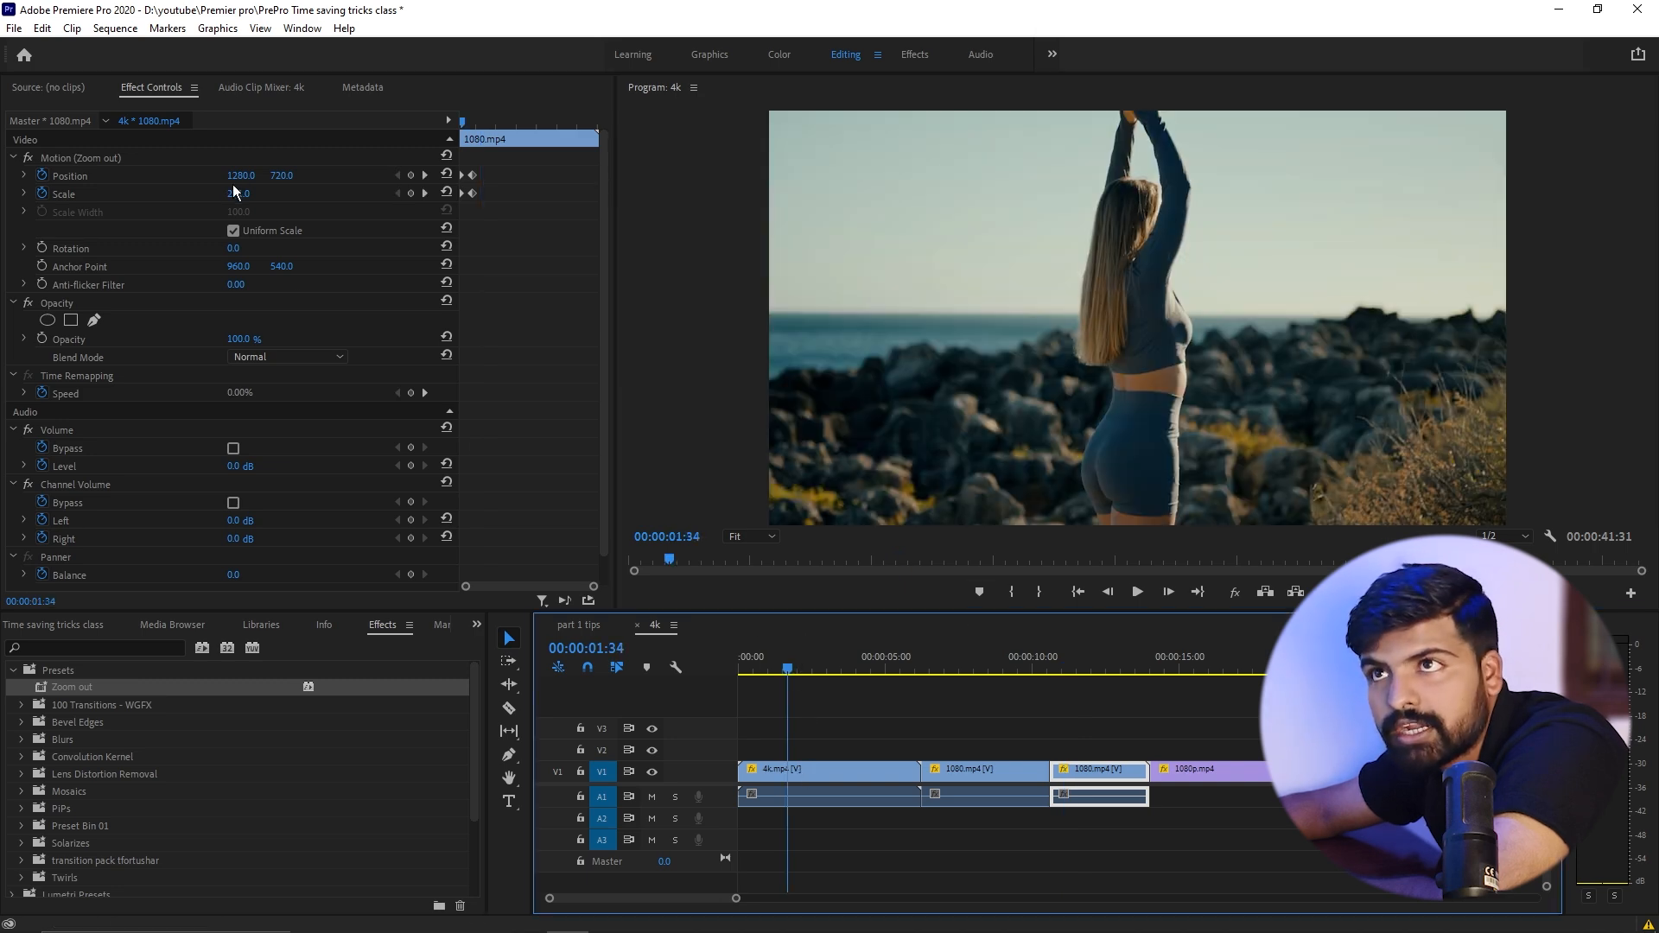
click(796, 775)
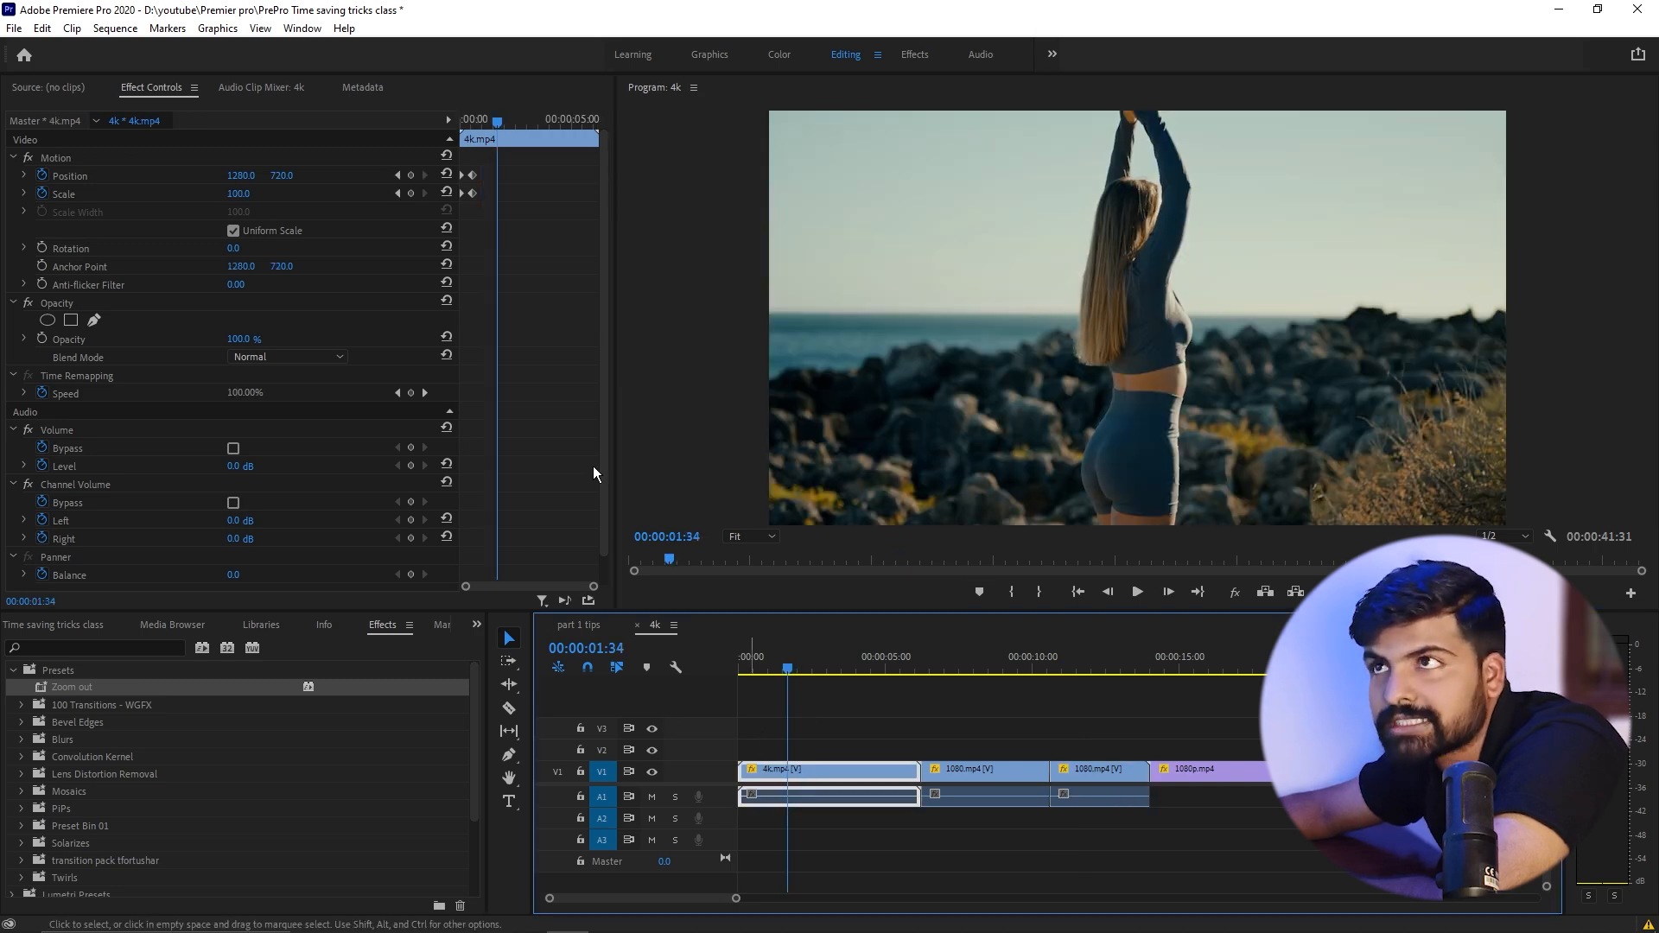
click(397, 176)
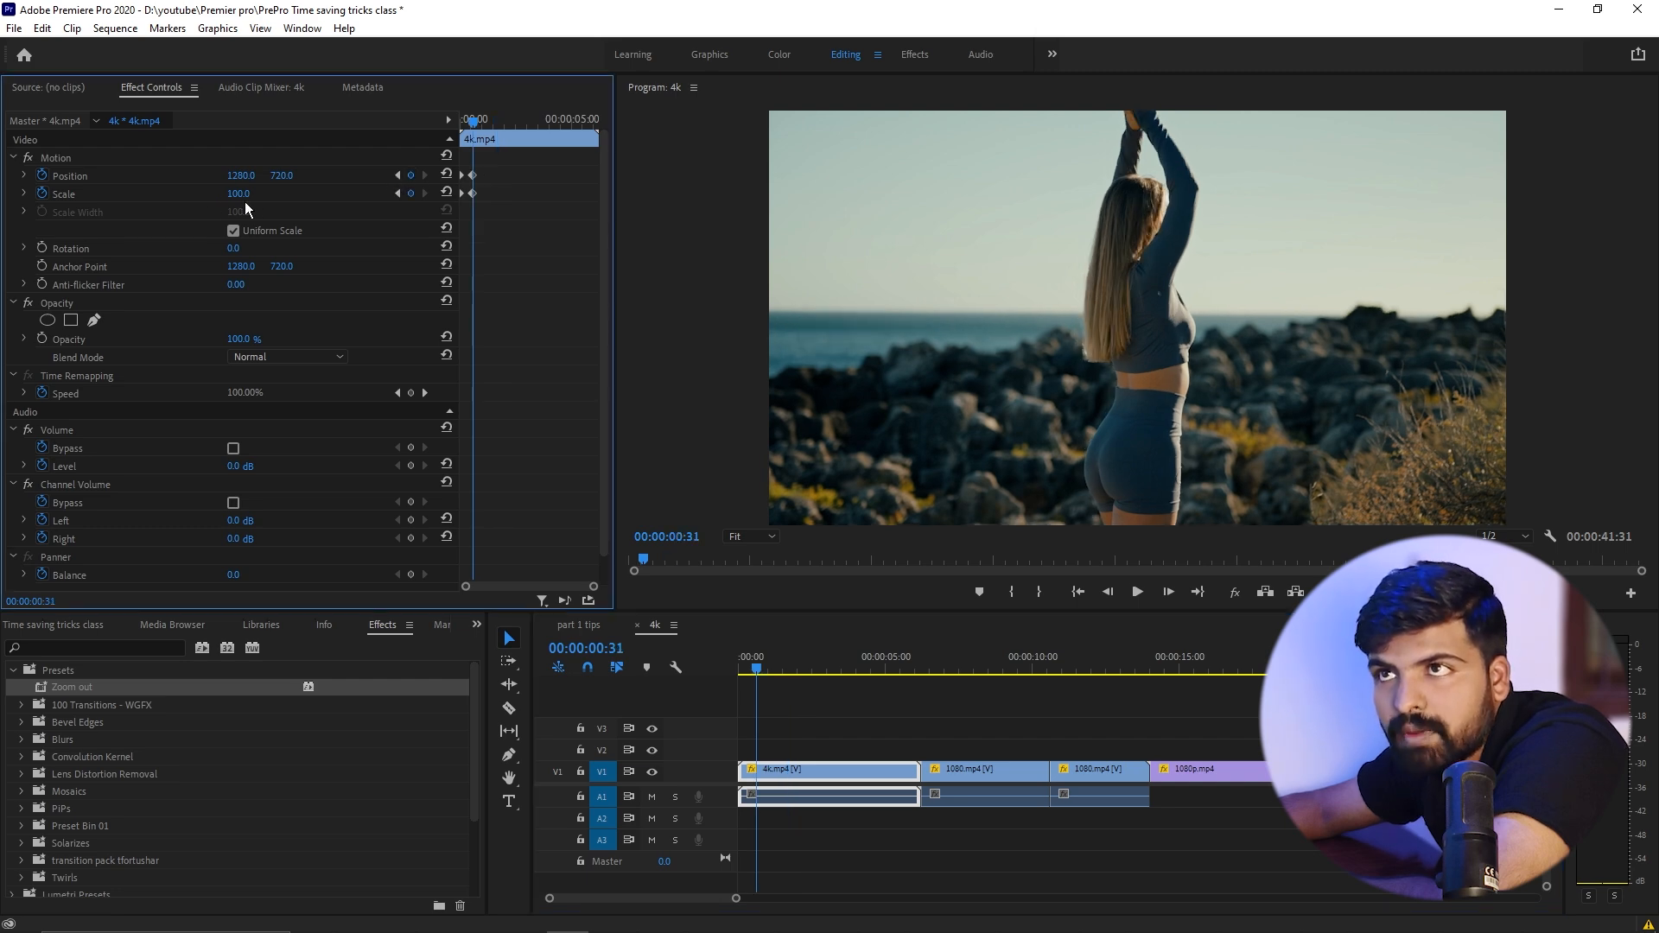
Step: Set the Scale at the second 1080.mp4 clip's last Motion keyframe, 00:00:10:47, to 133.3
click(1074, 670)
click(1086, 770)
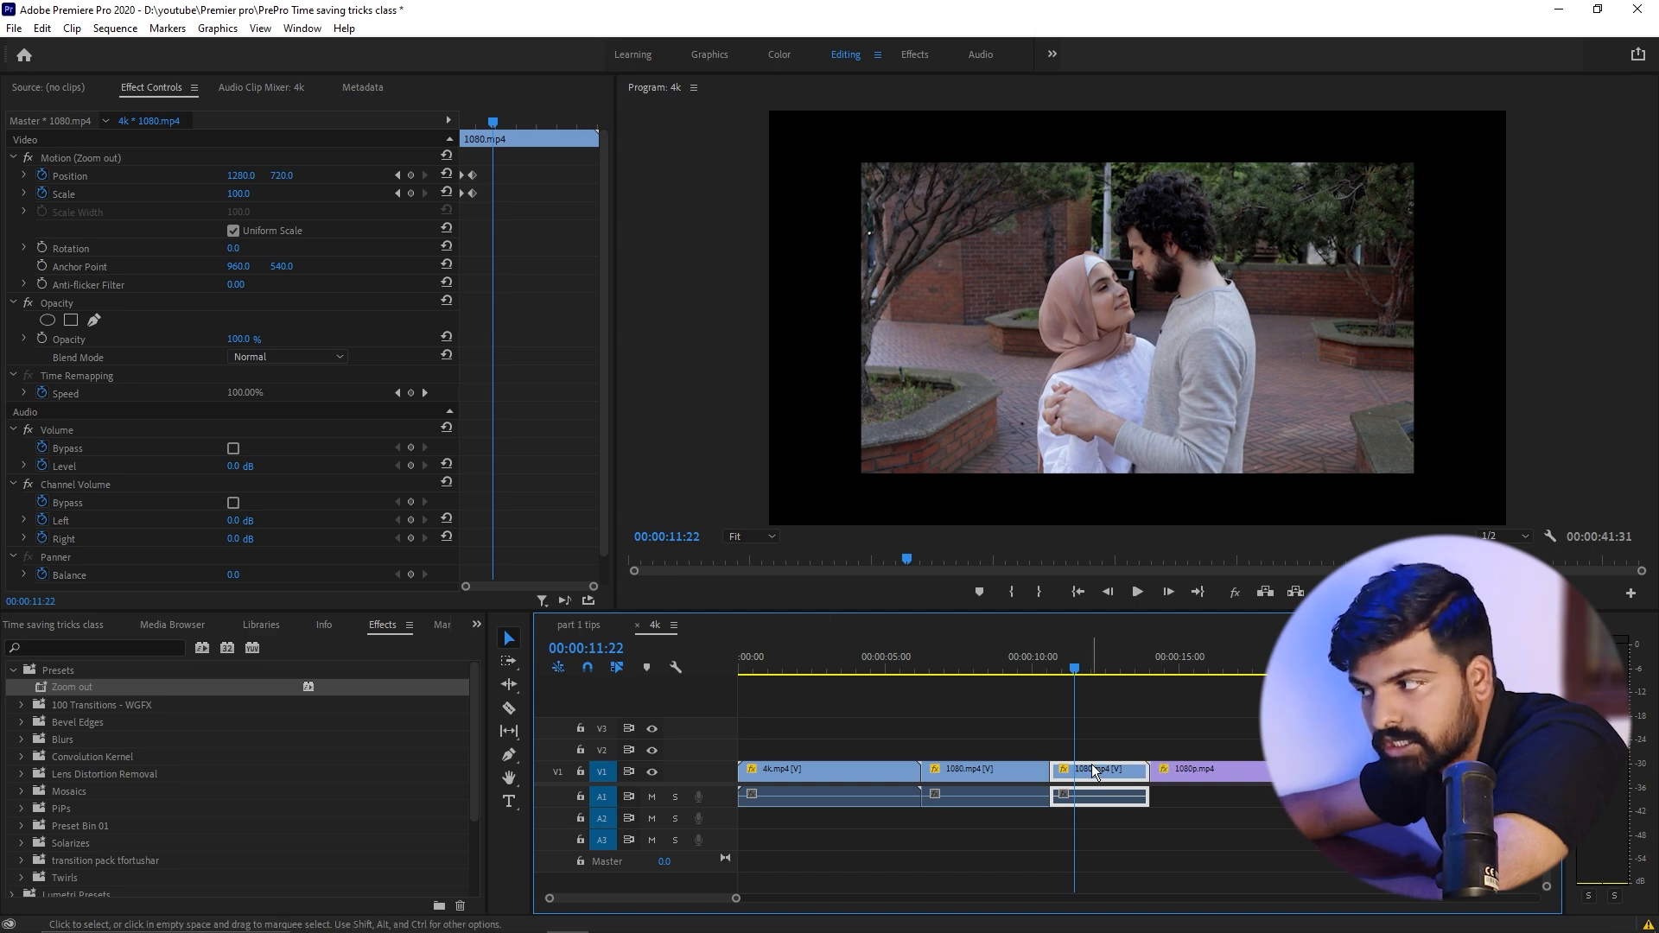
click(397, 175)
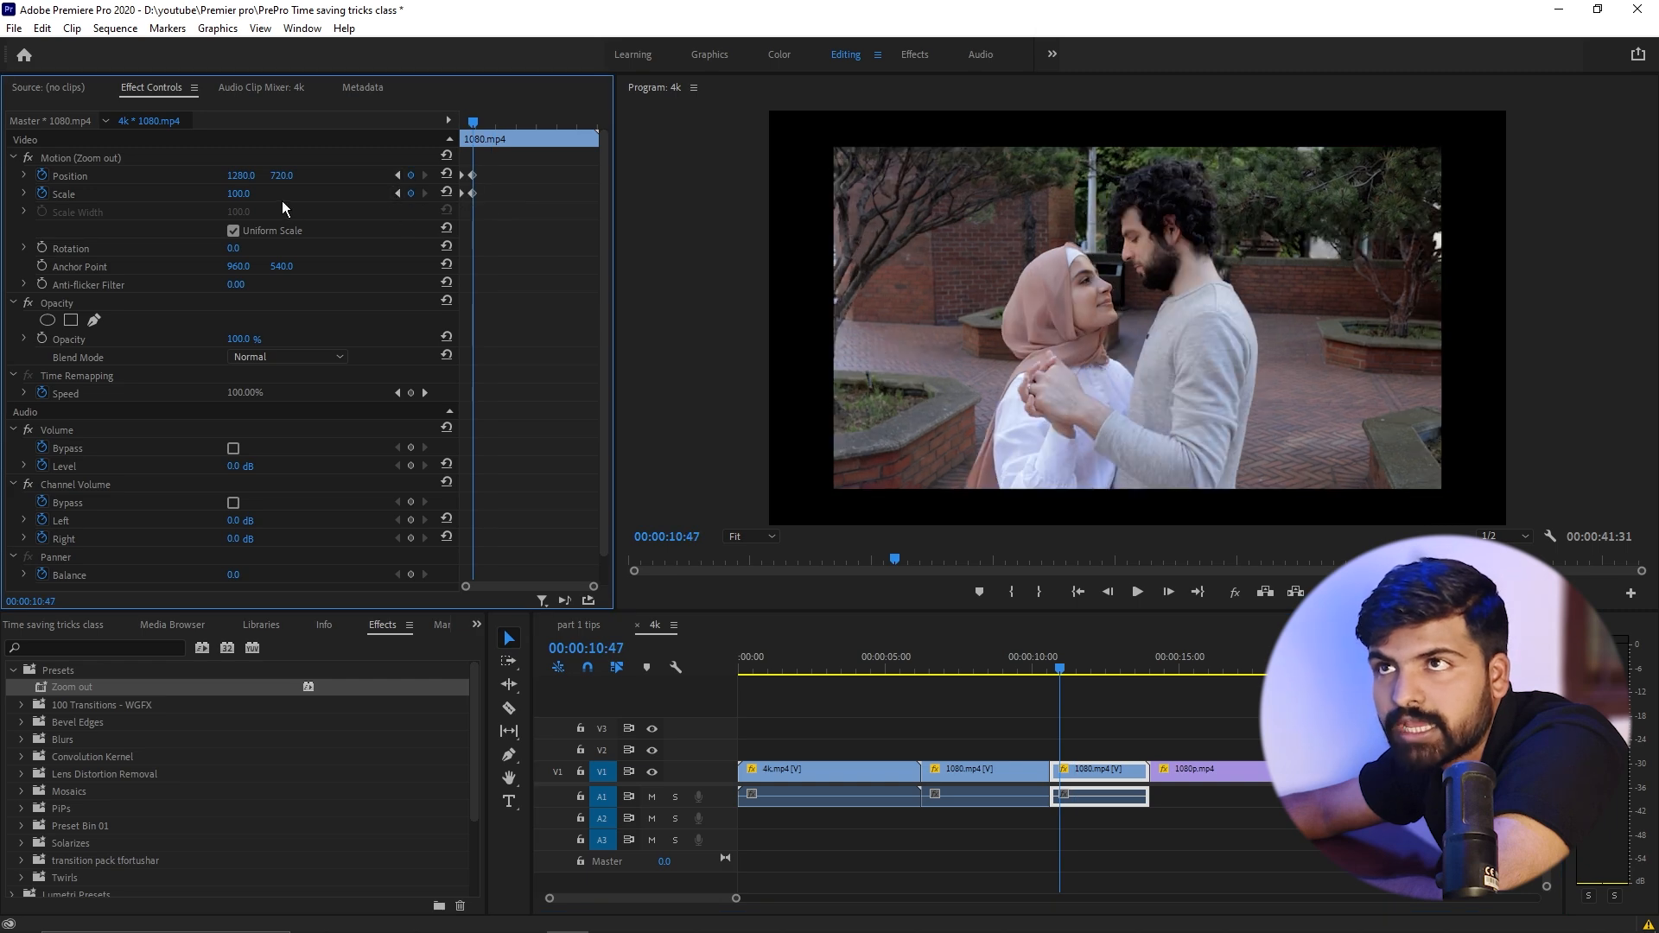
click(237, 194)
text(133)
key(Return)
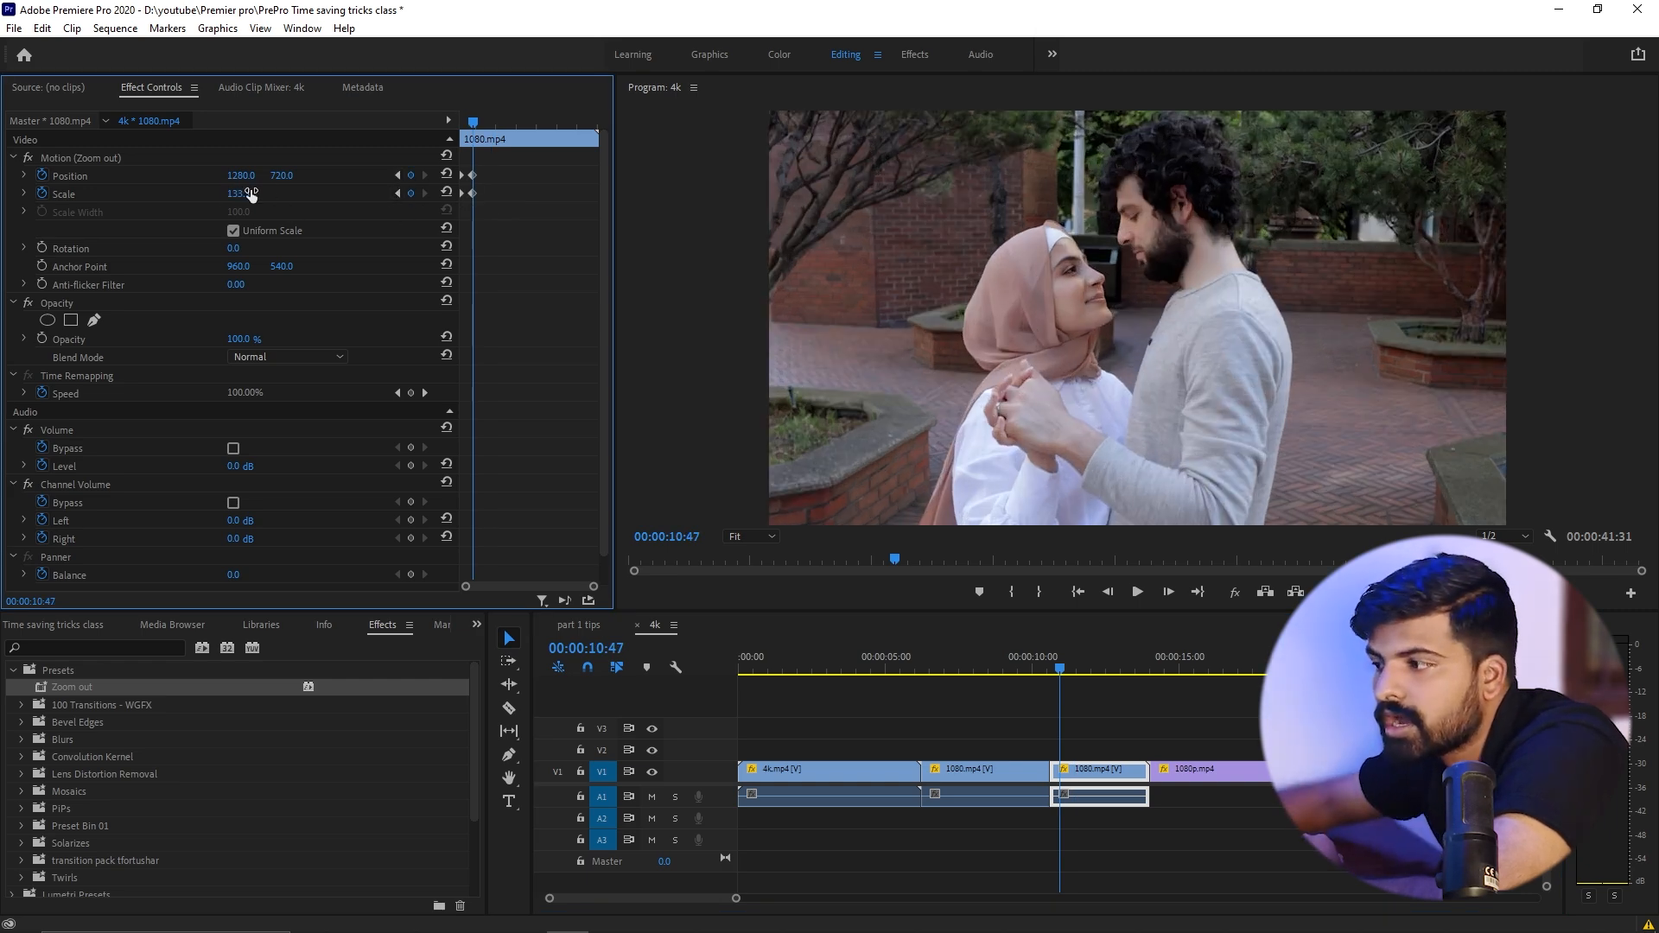
Step: Preview the adjusted zoom-out on the second 1080.mp4 clip, starting from 00:00:10:03
click(1035, 661)
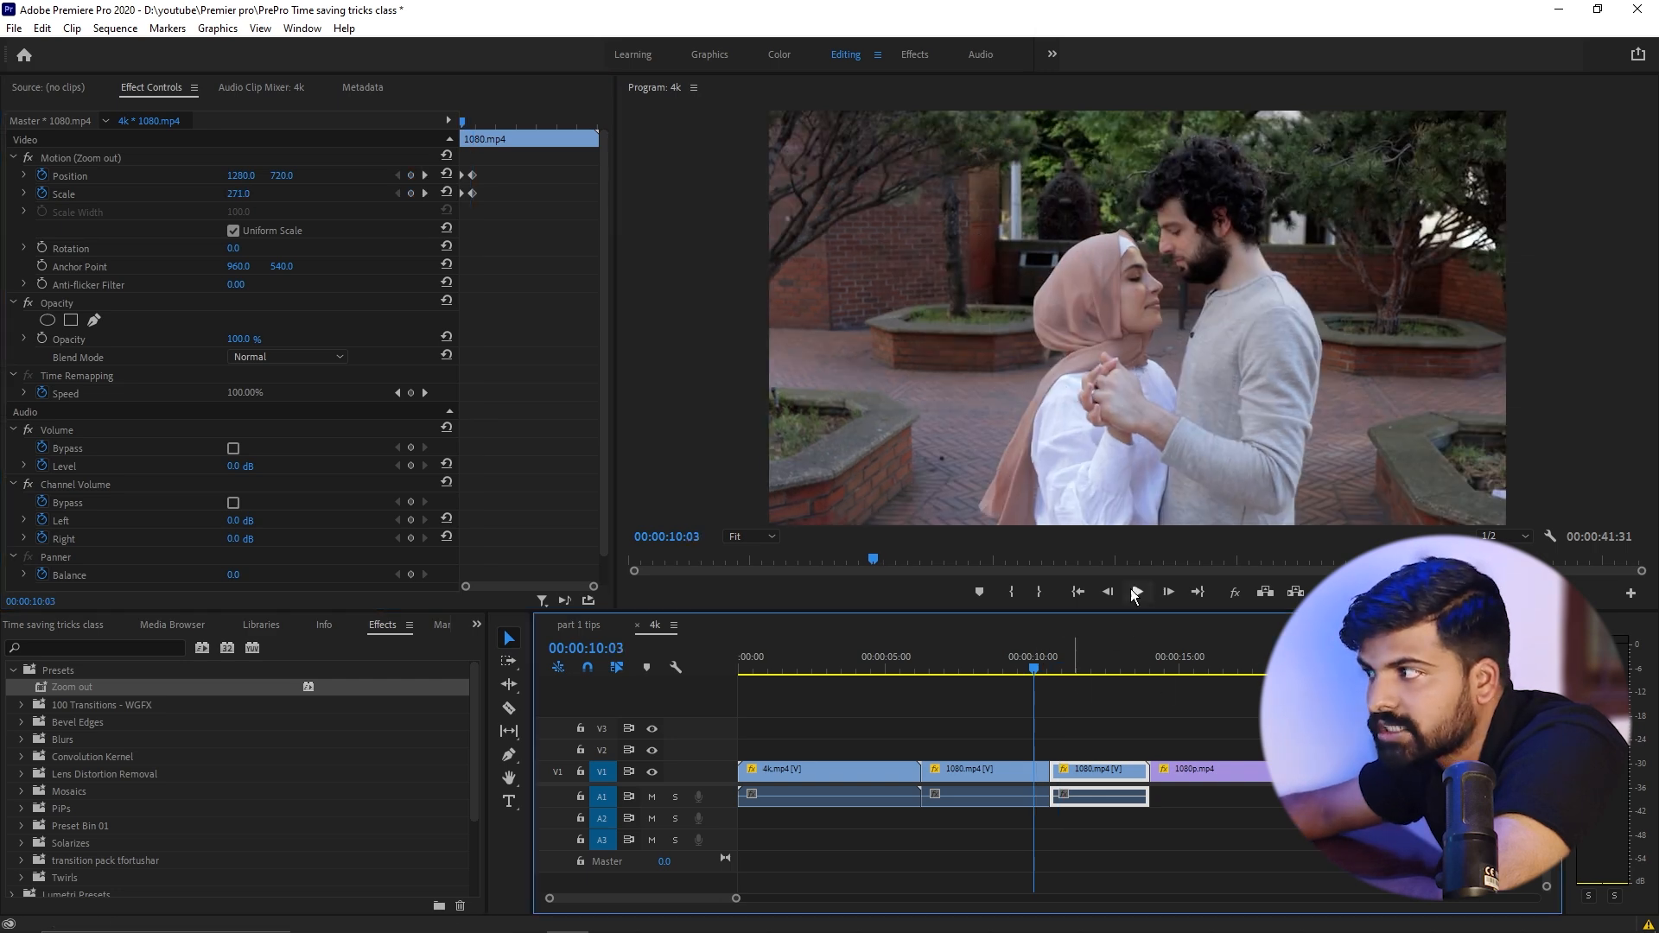
click(1137, 592)
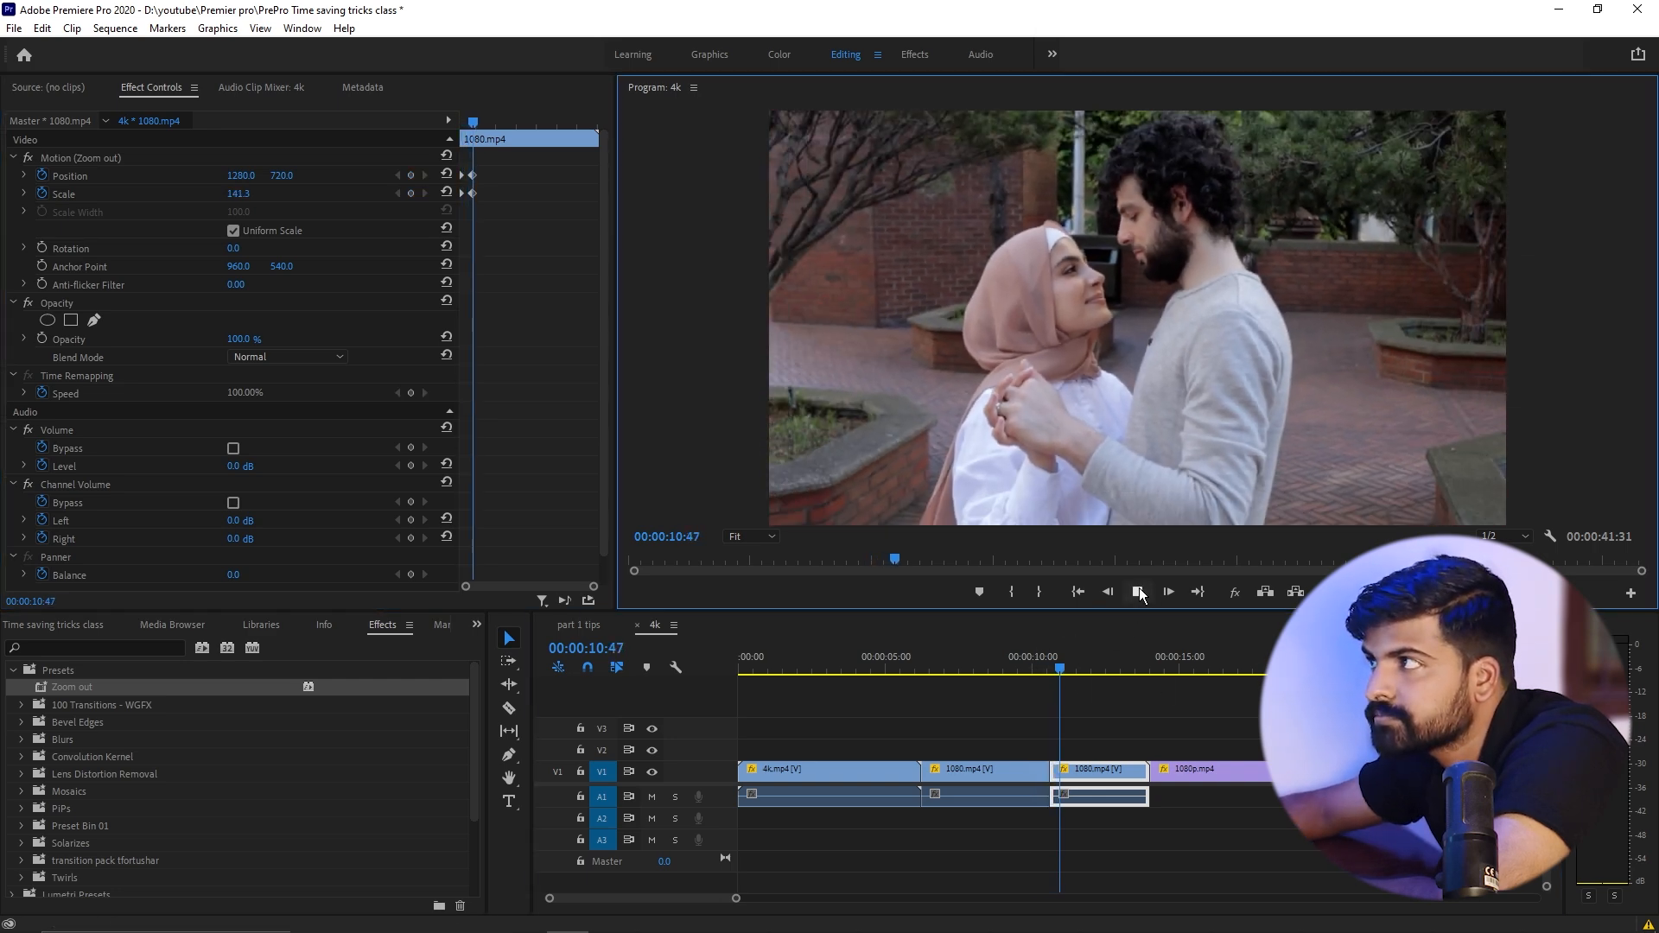
click(1137, 592)
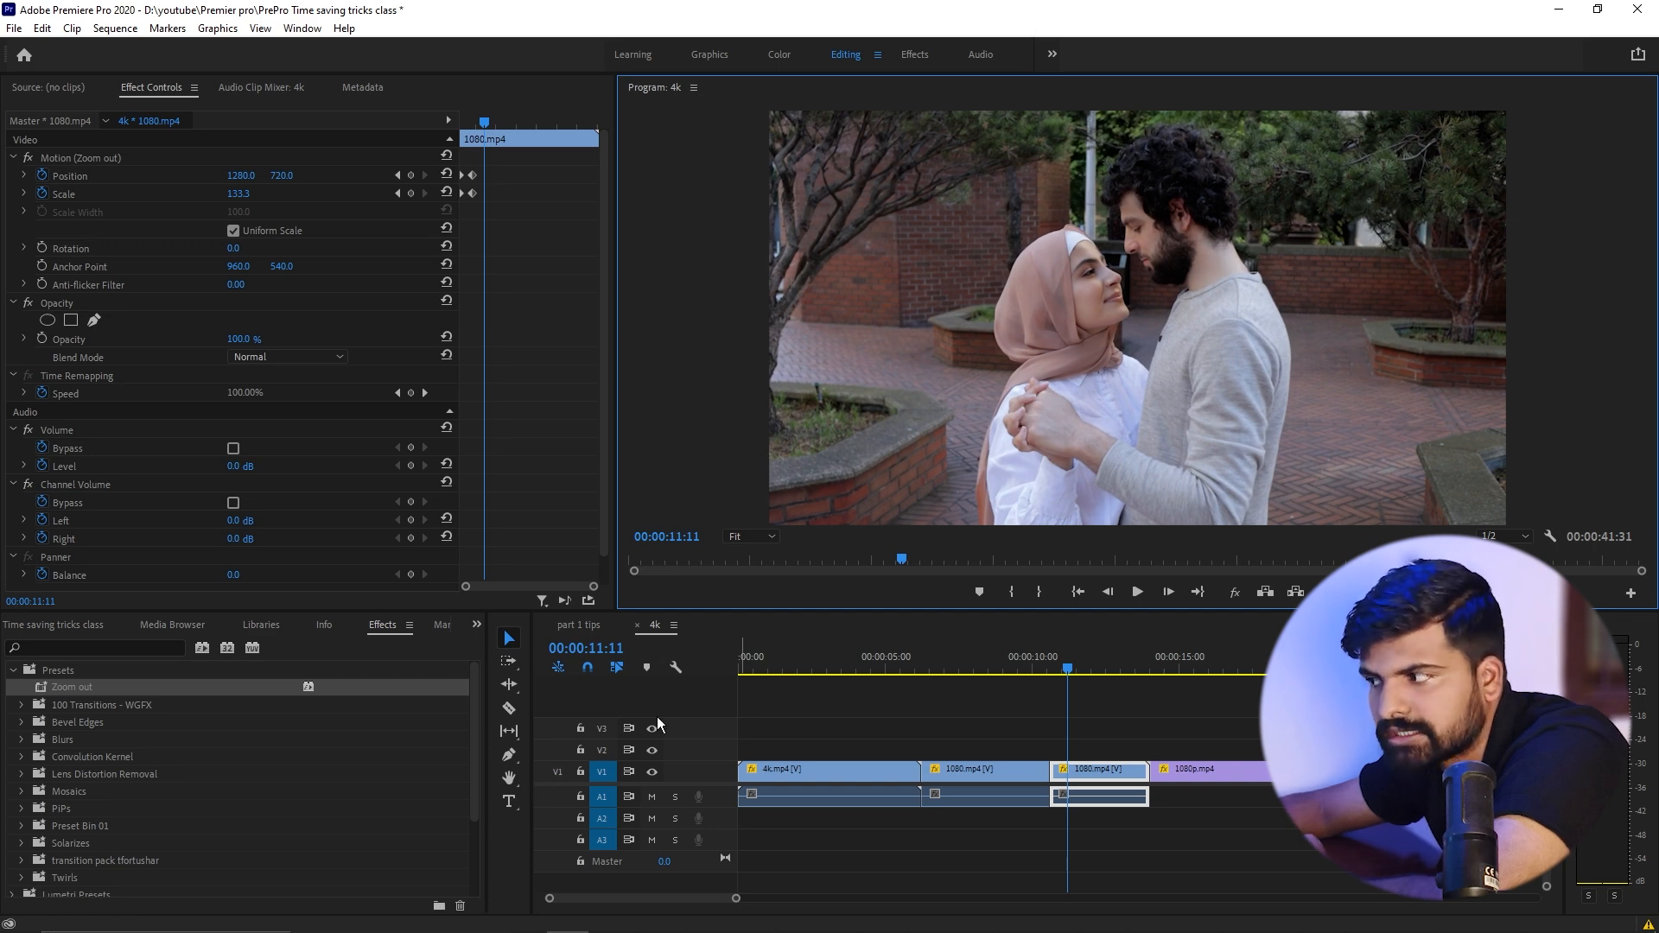
Step: Start a text title reading "Subsc" in the lower part of the frame at 00:00:07:19
click(955, 657)
click(509, 801)
click(887, 493)
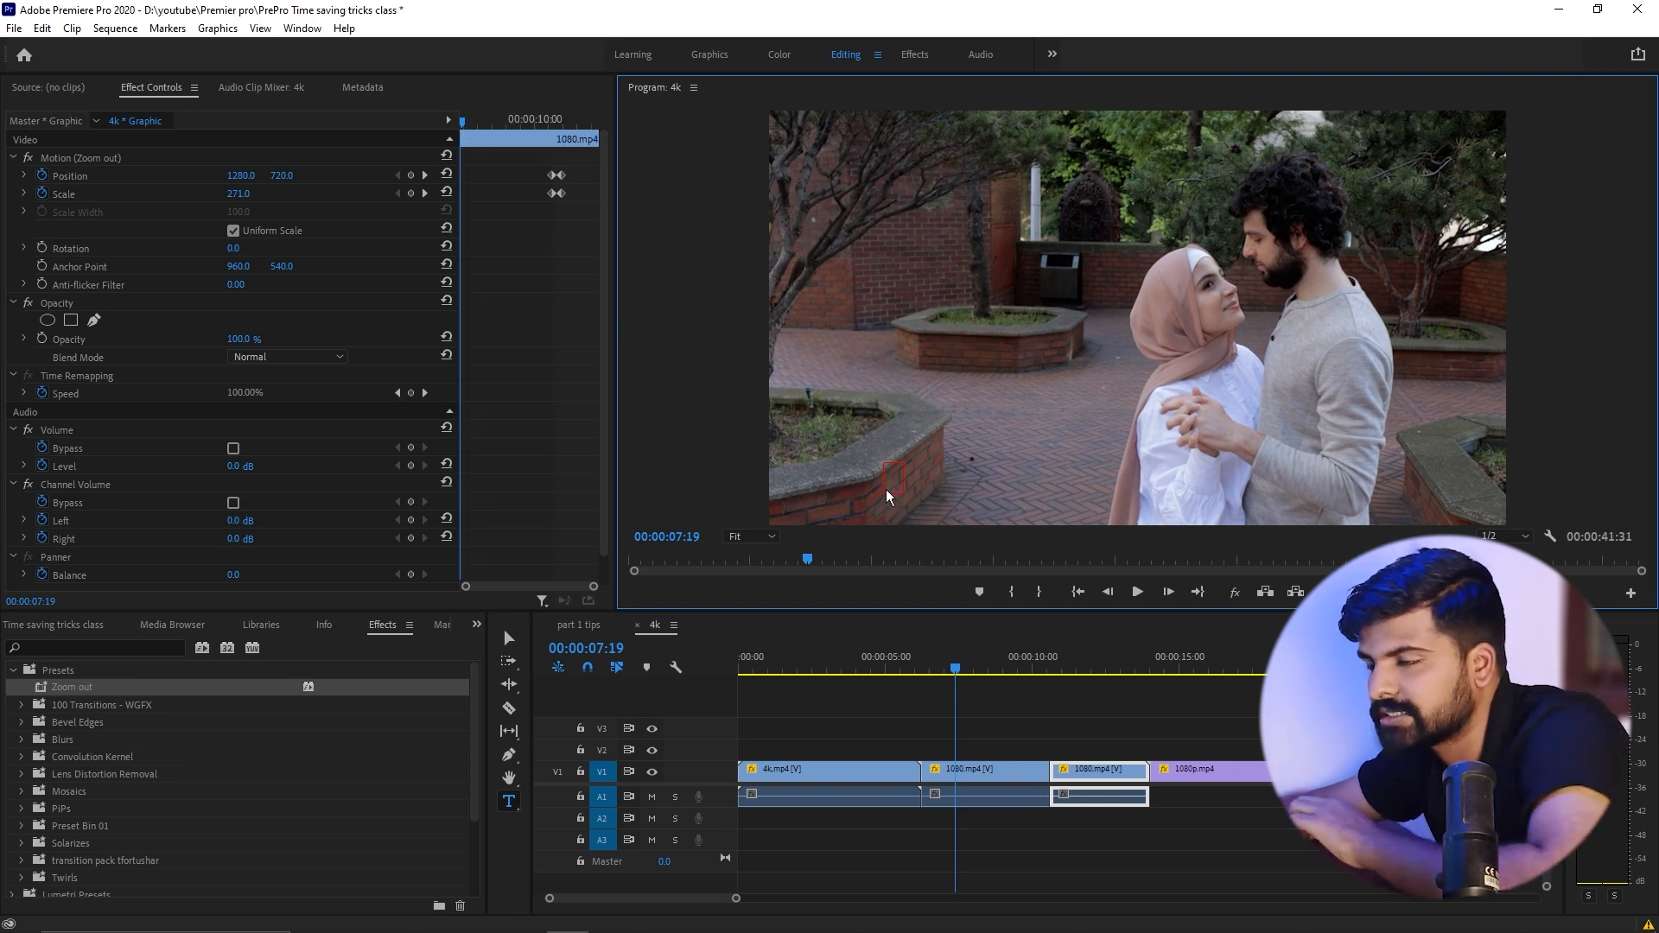
text(Subsc)
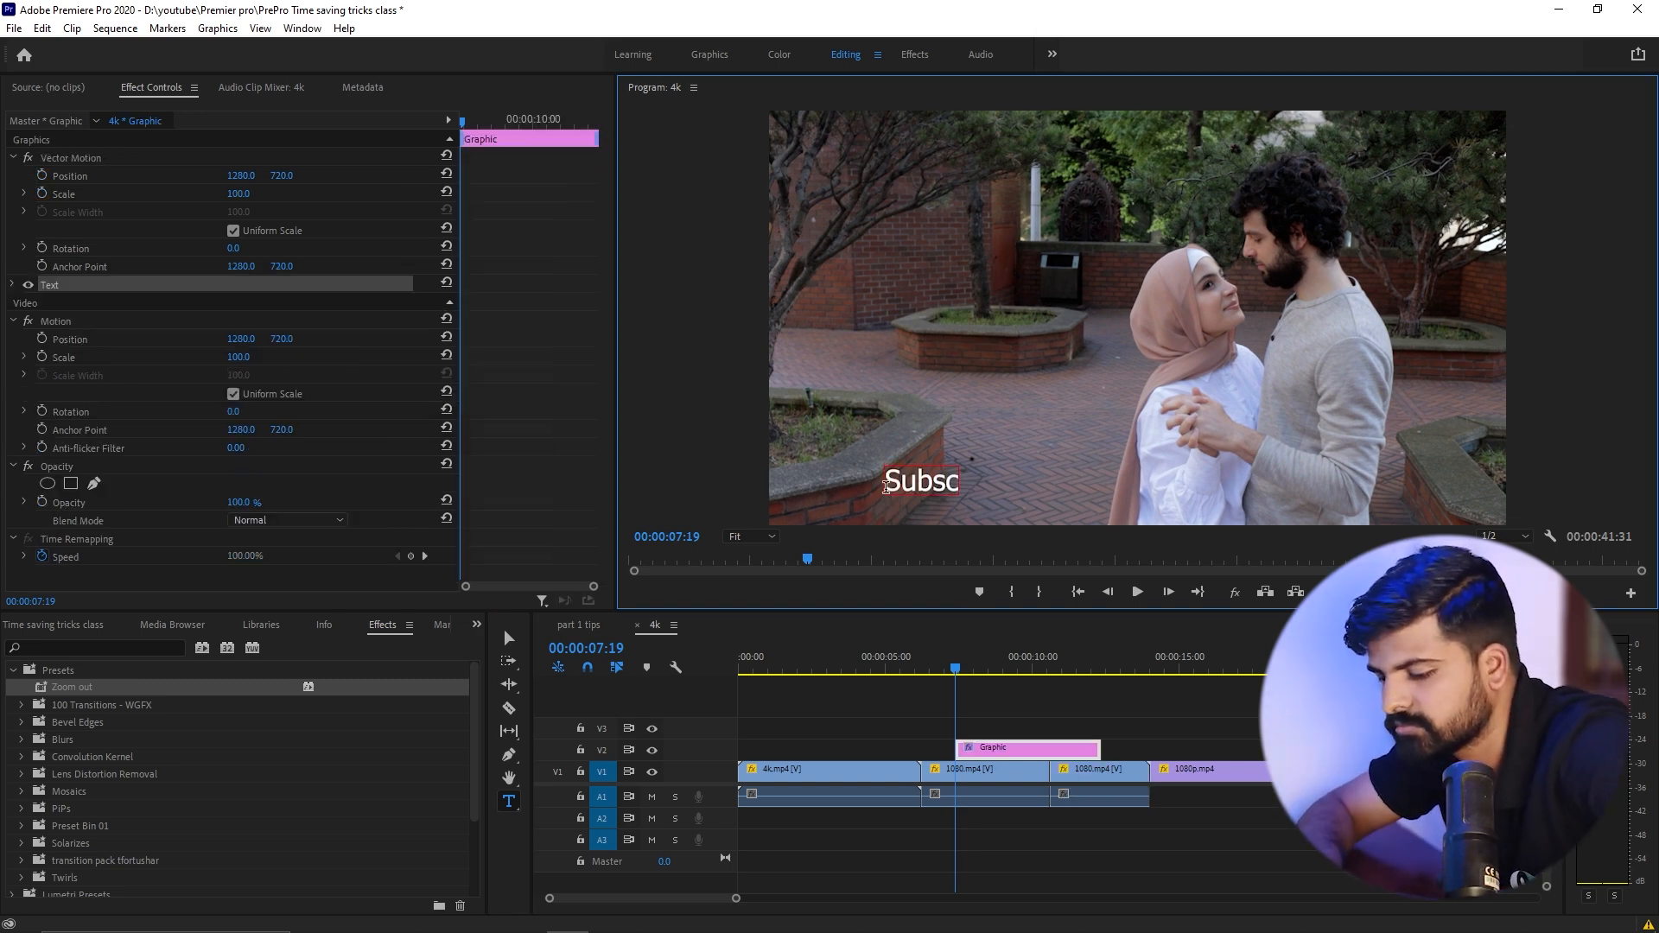
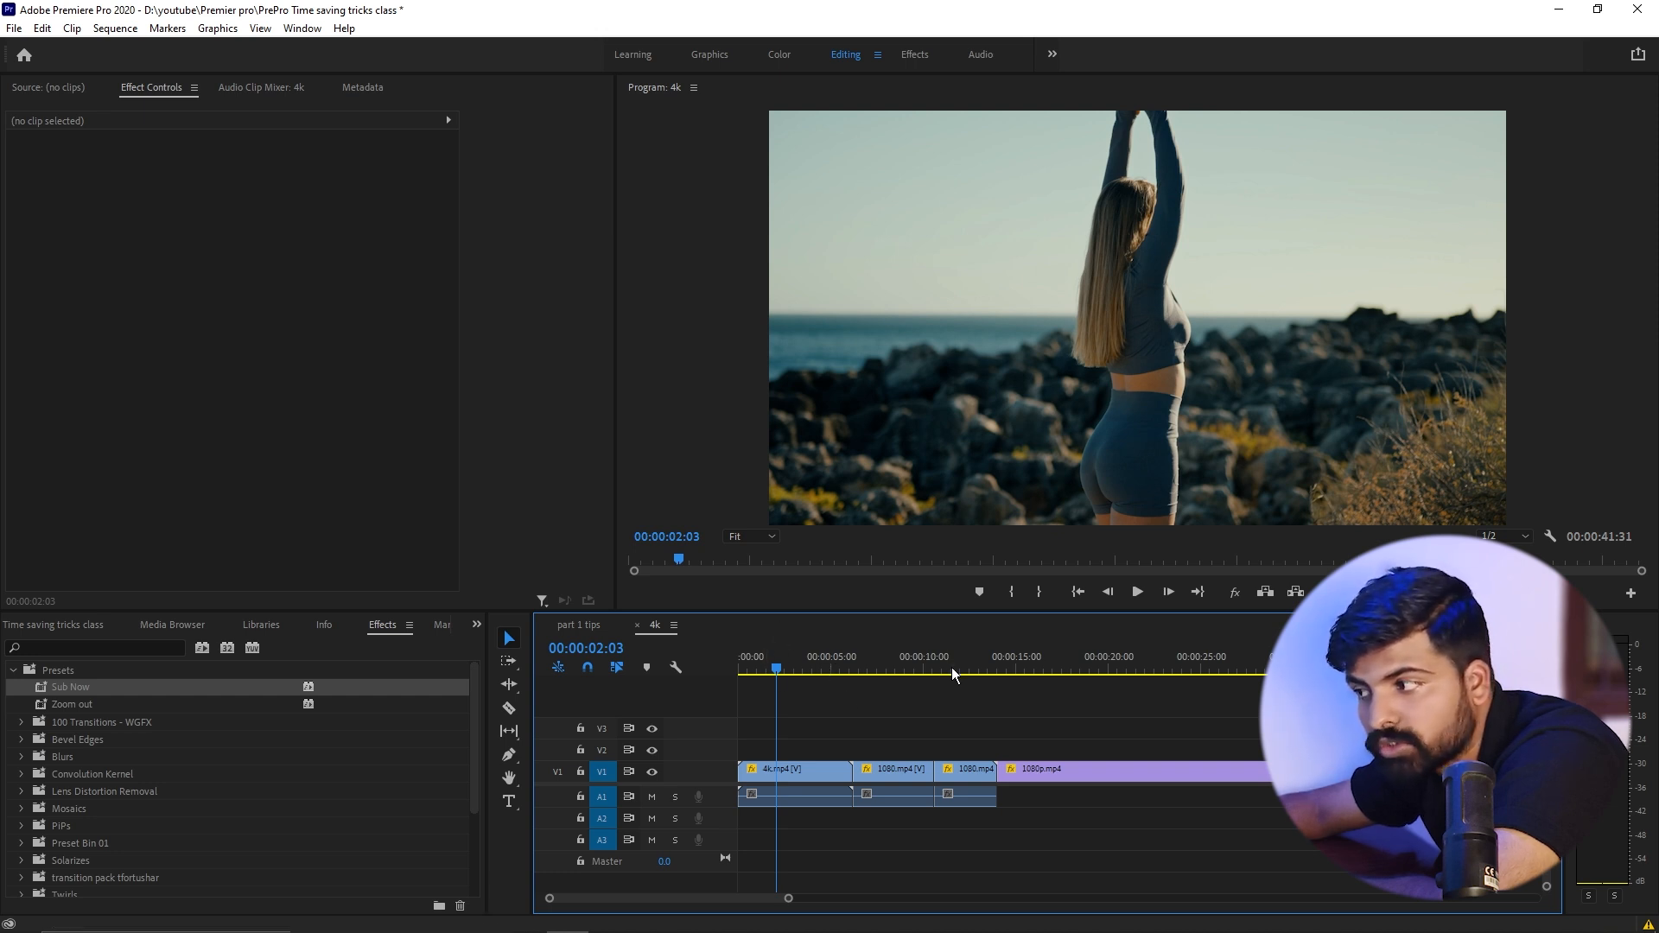
Step: Review the clips along the 4k sequence and return the playhead to 00:00:00:00
click(798, 664)
click(896, 659)
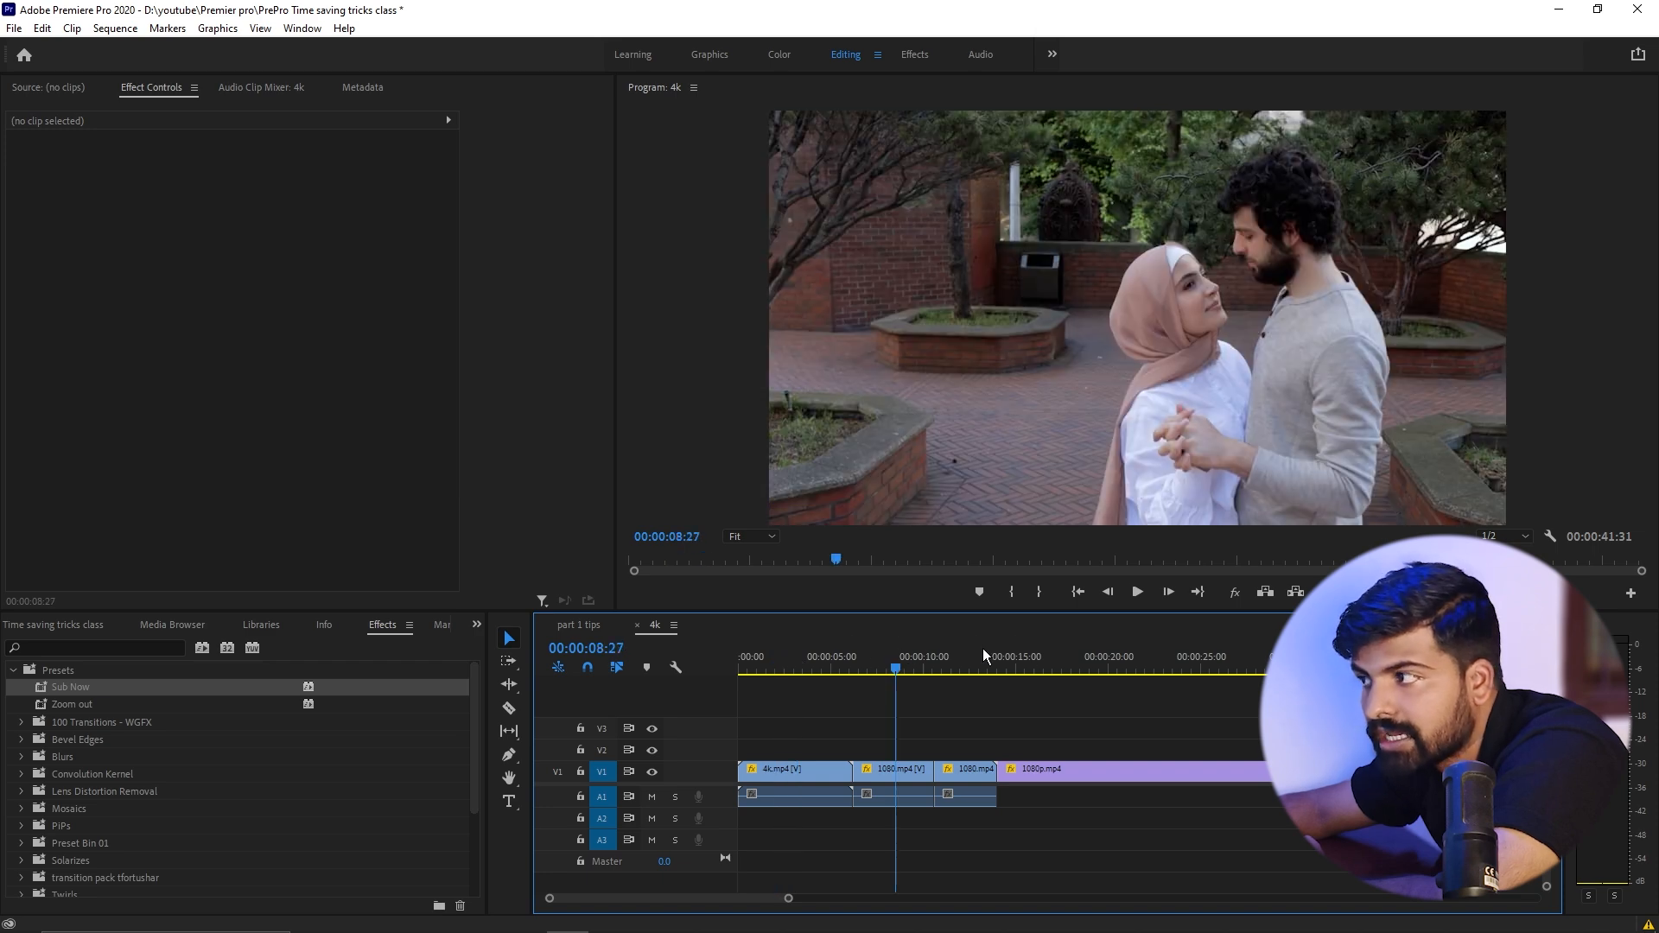
click(1082, 662)
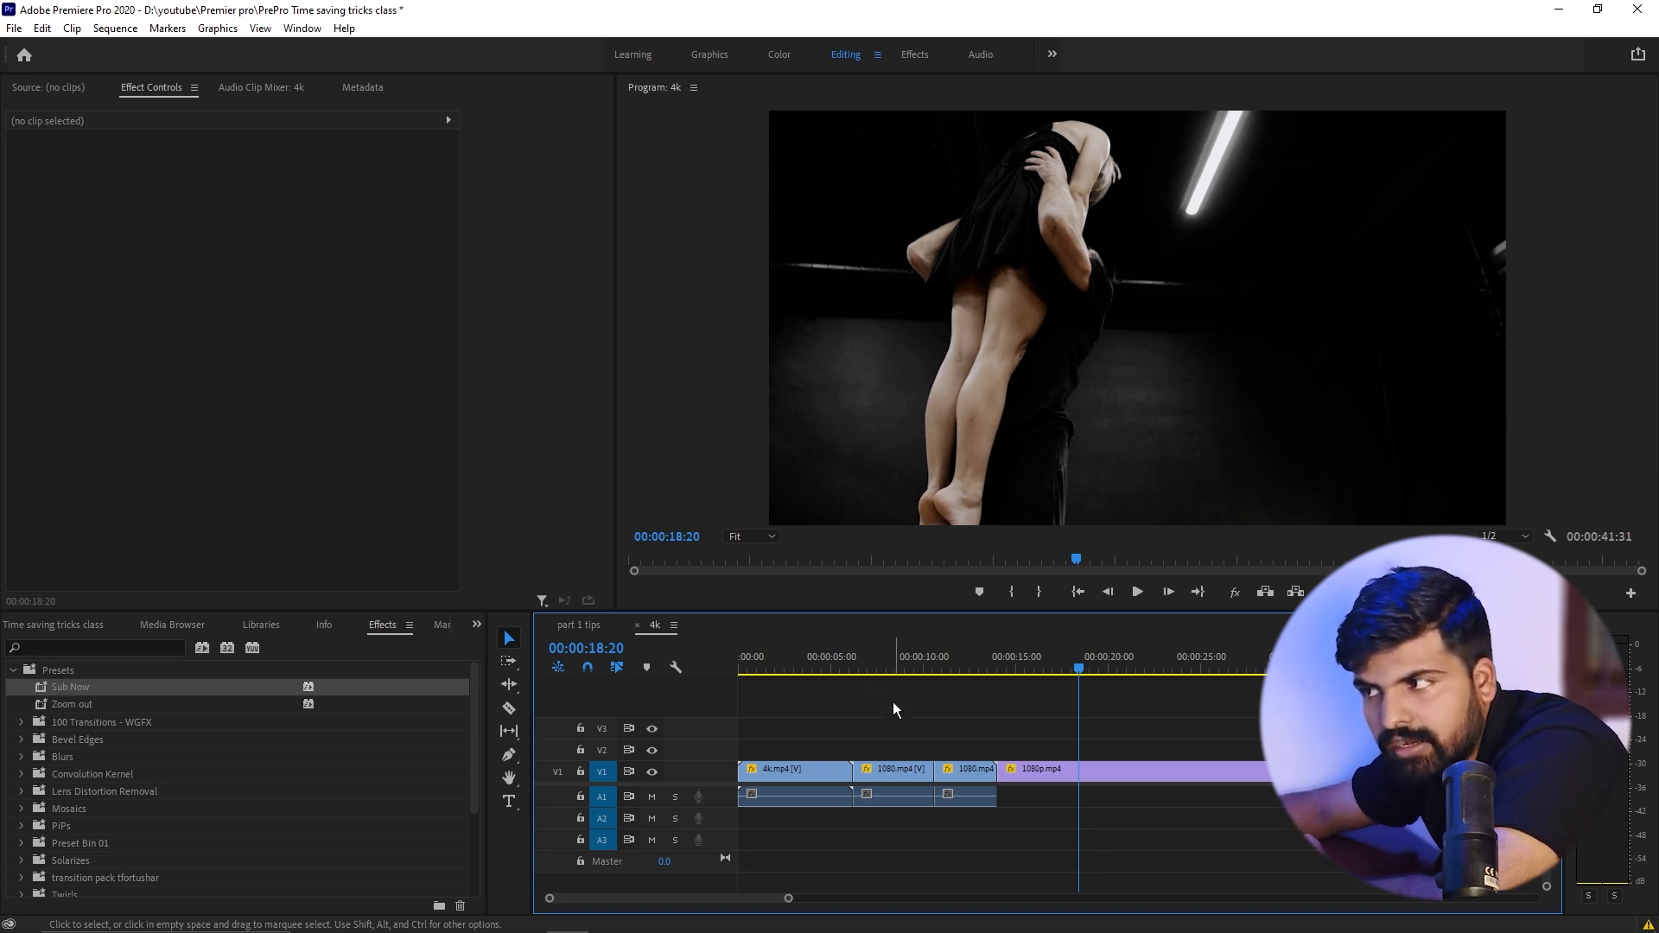
drag(758, 659, 724, 654)
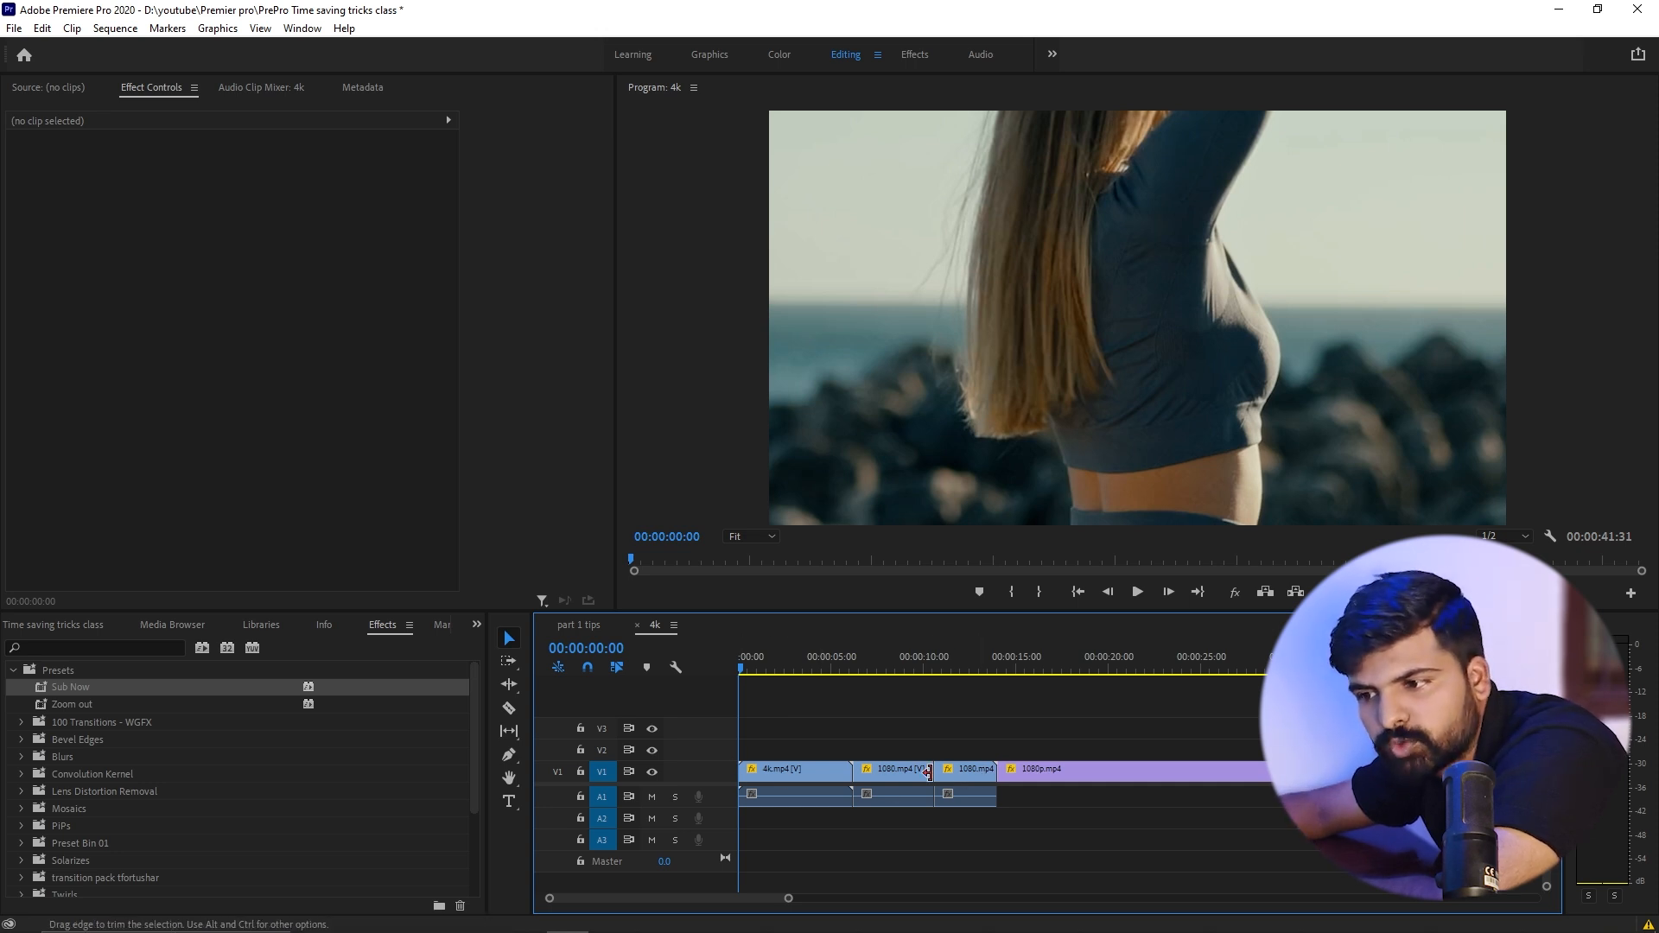
Step: Create a 2560 × 1440 adjustment layer at 50.00 fps with square pixels in the project
click(92, 622)
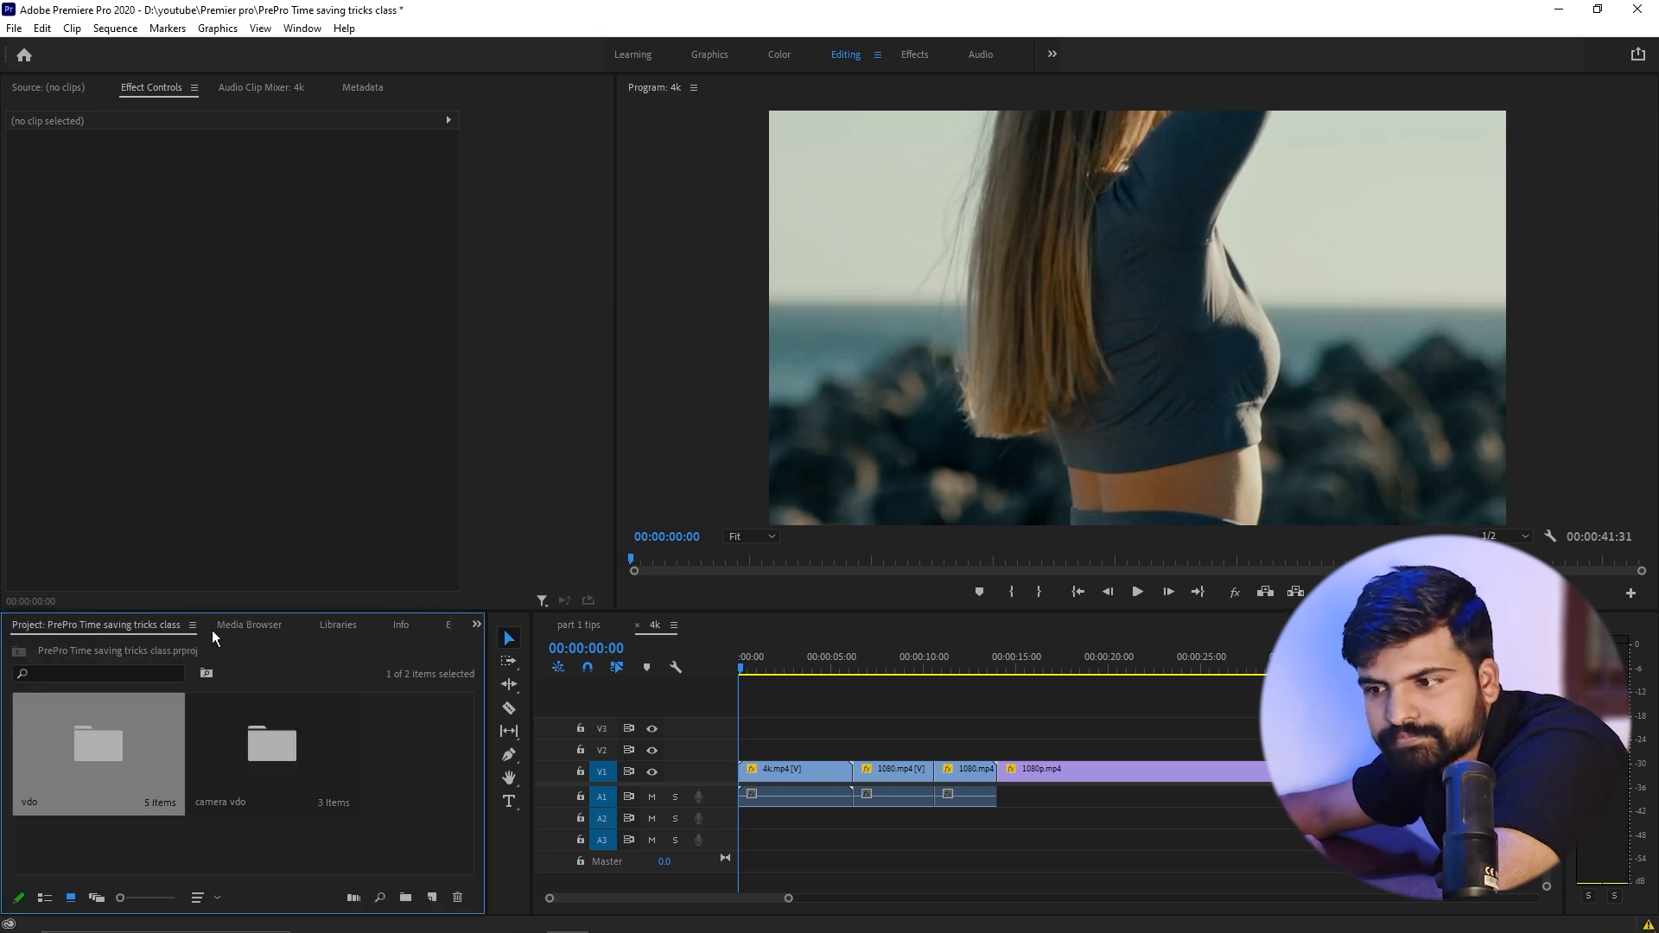
click(433, 897)
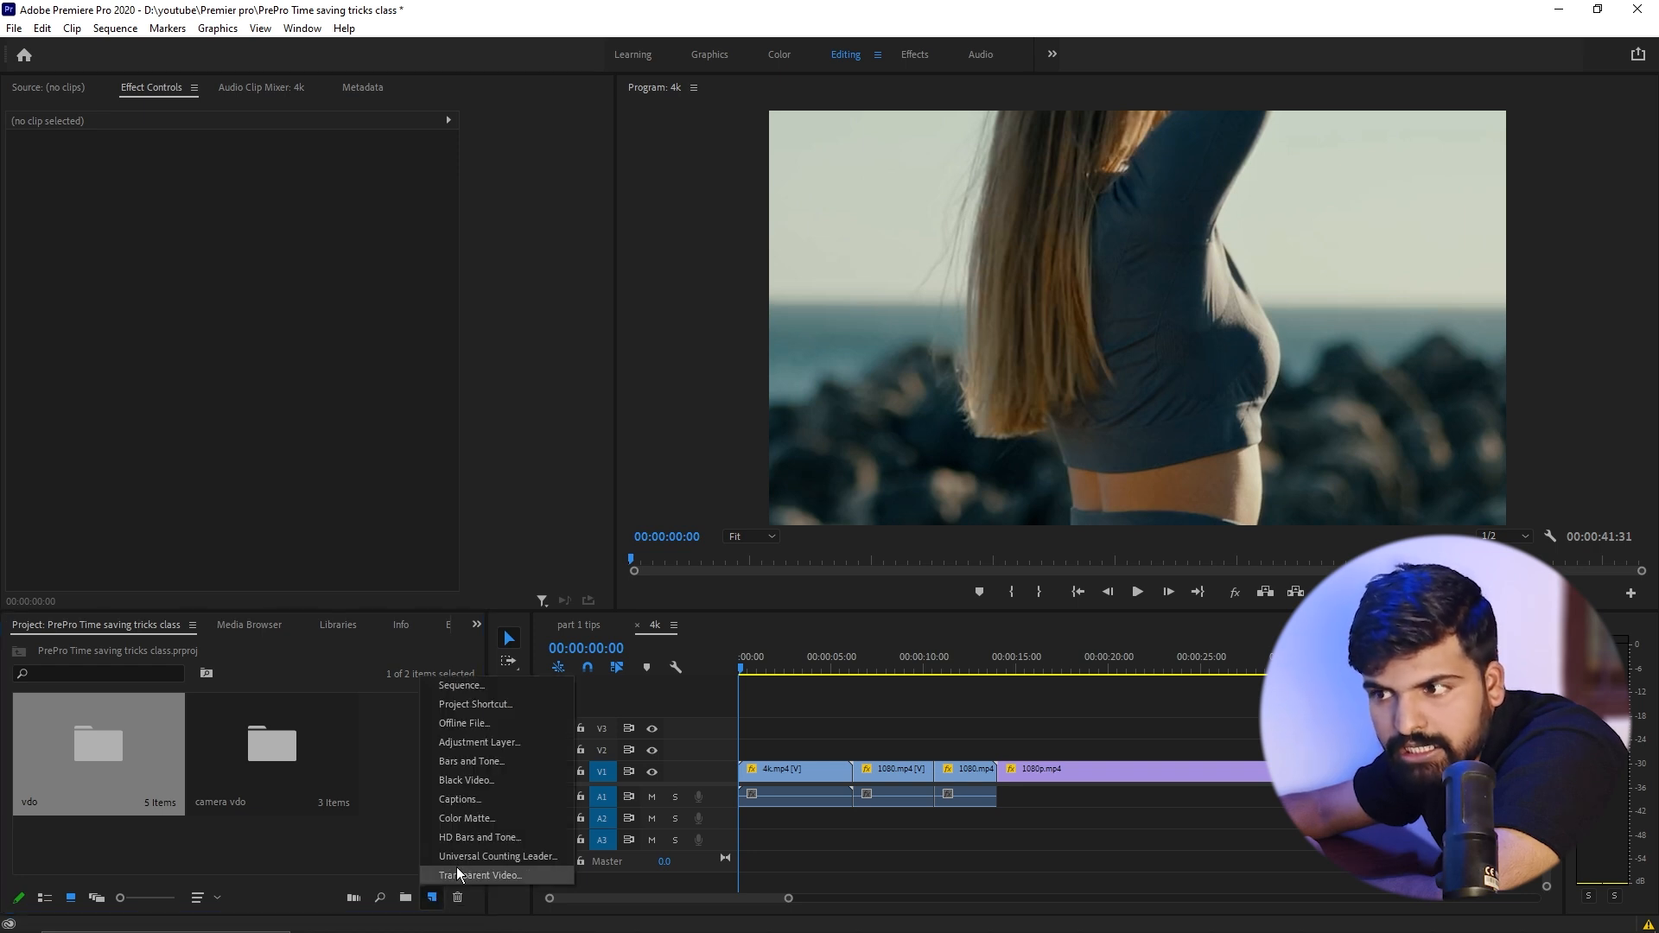
click(481, 739)
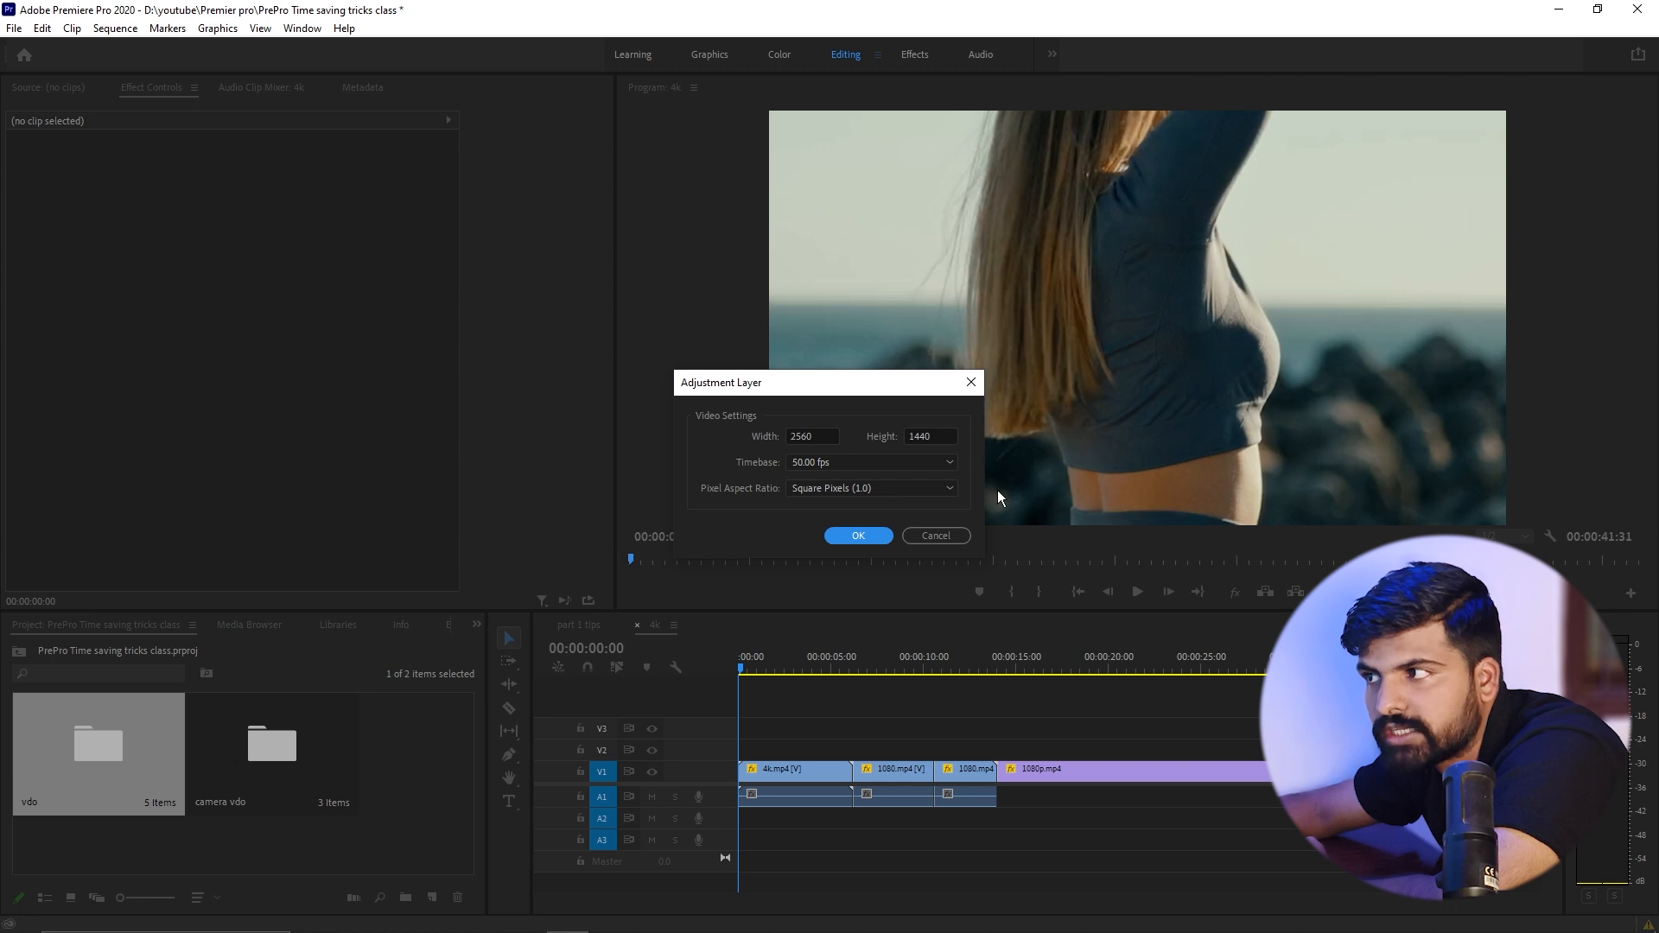
click(858, 536)
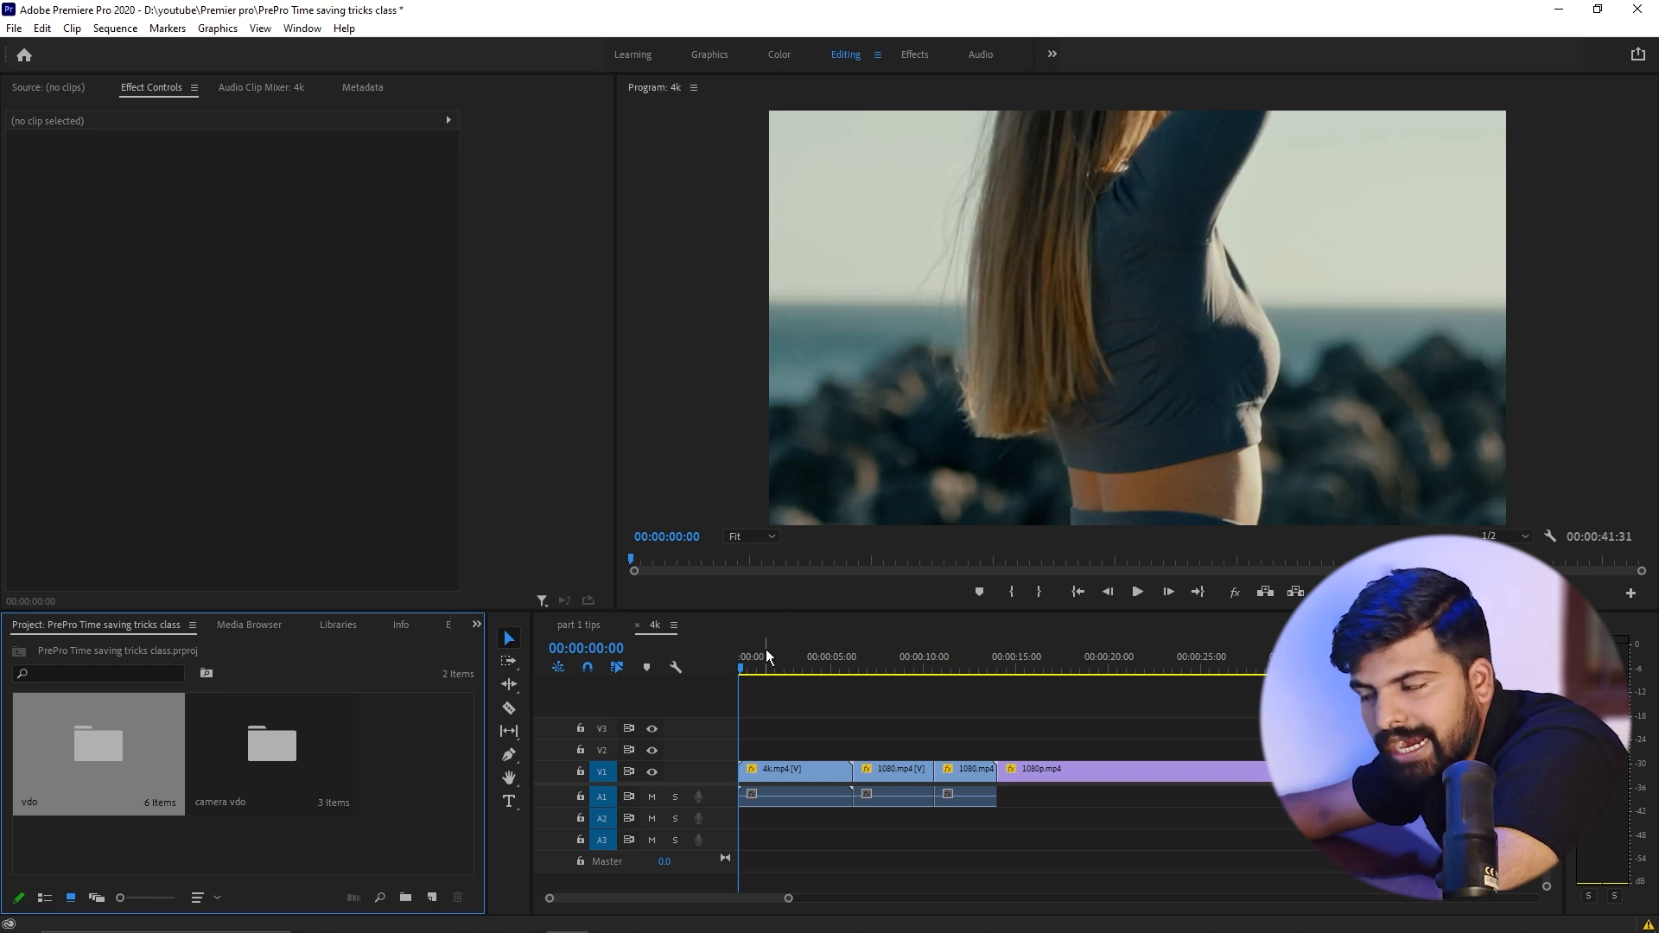
Step: Place the adjustment layer from the vdo bin on track V2 at the start of the sequence
double_click(86, 738)
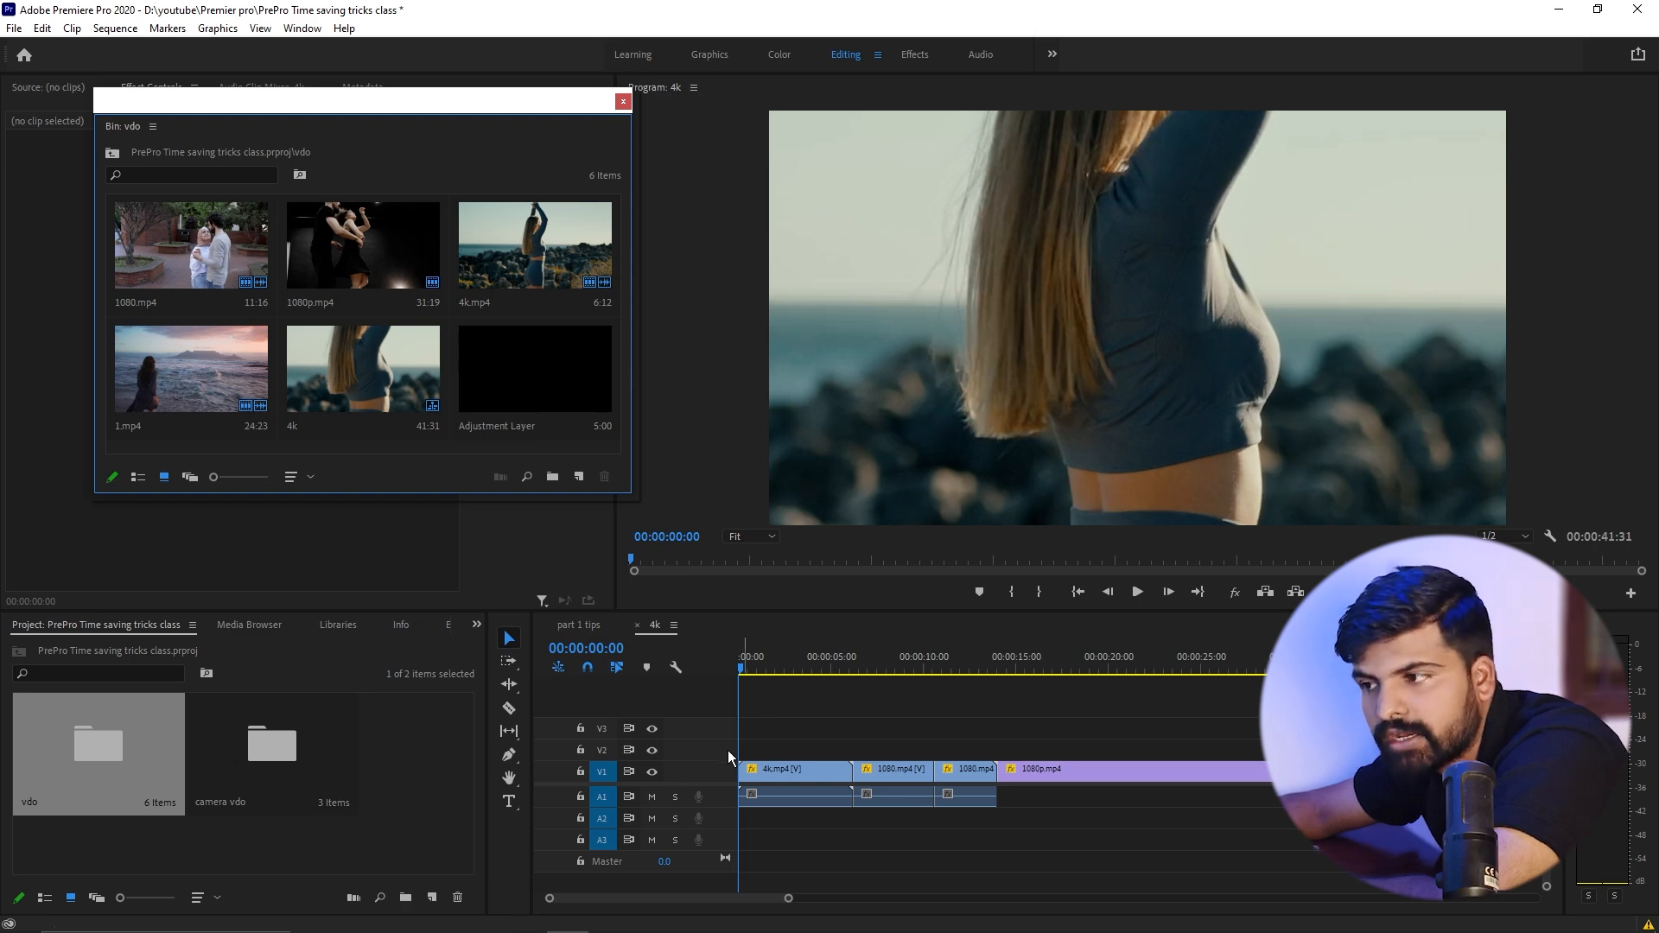
click(506, 374)
drag(507, 370, 730, 756)
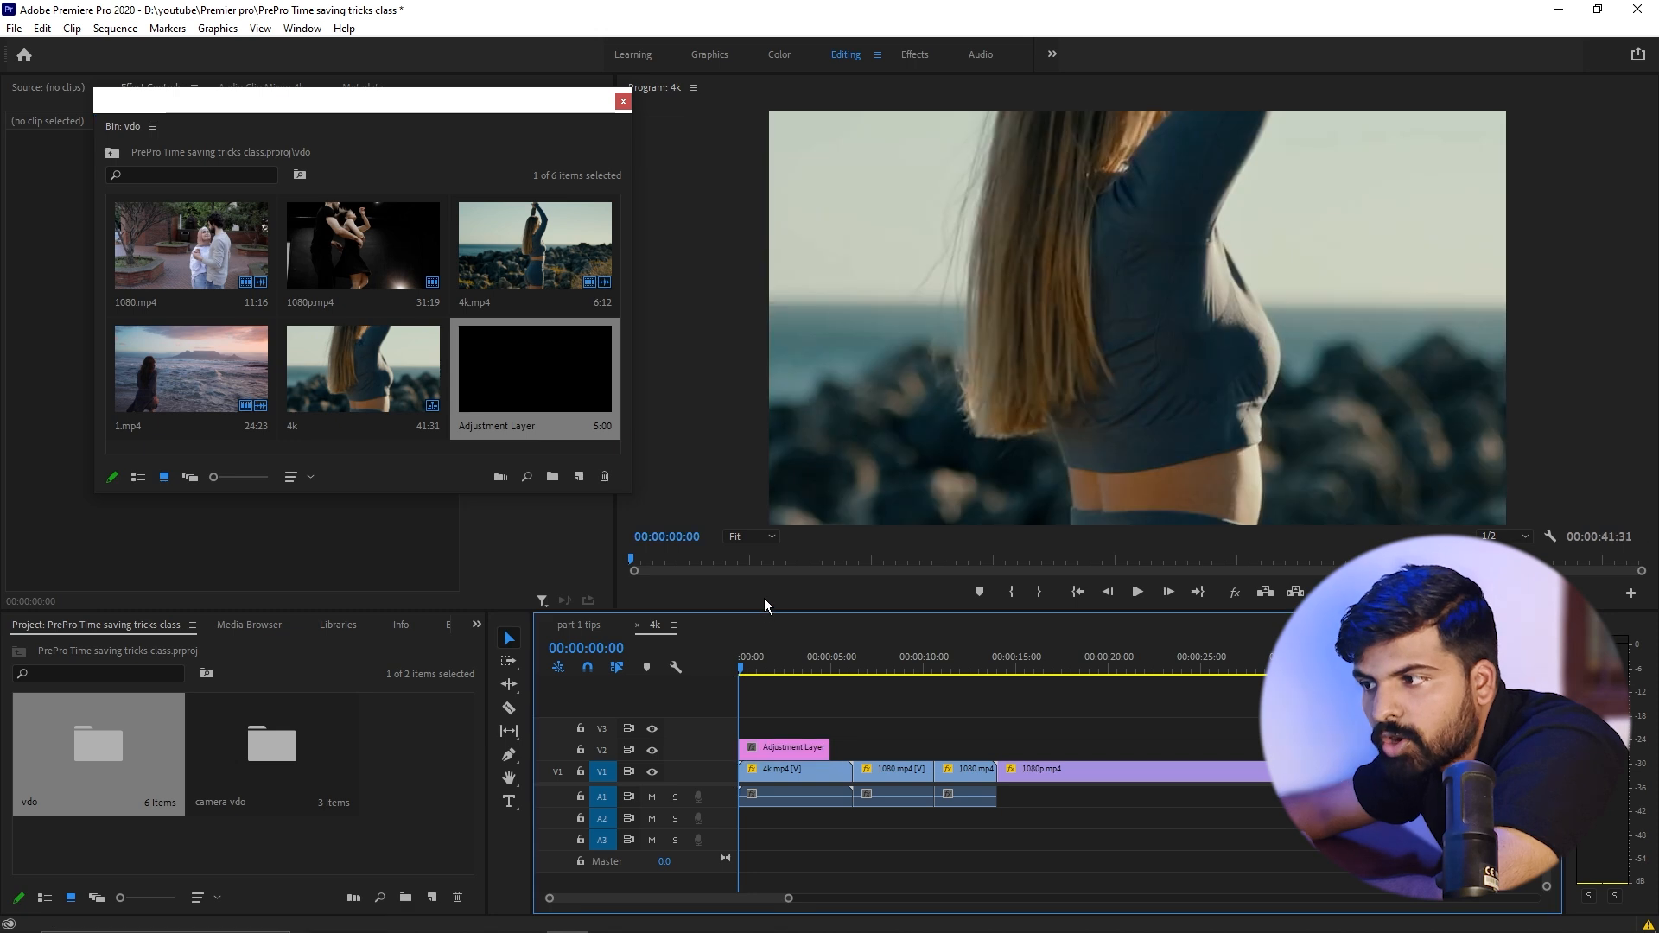
Step: Check the footage under the adjustment layer and extend the layer's end to cover all the clips
click(759, 664)
drag(765, 664, 796, 663)
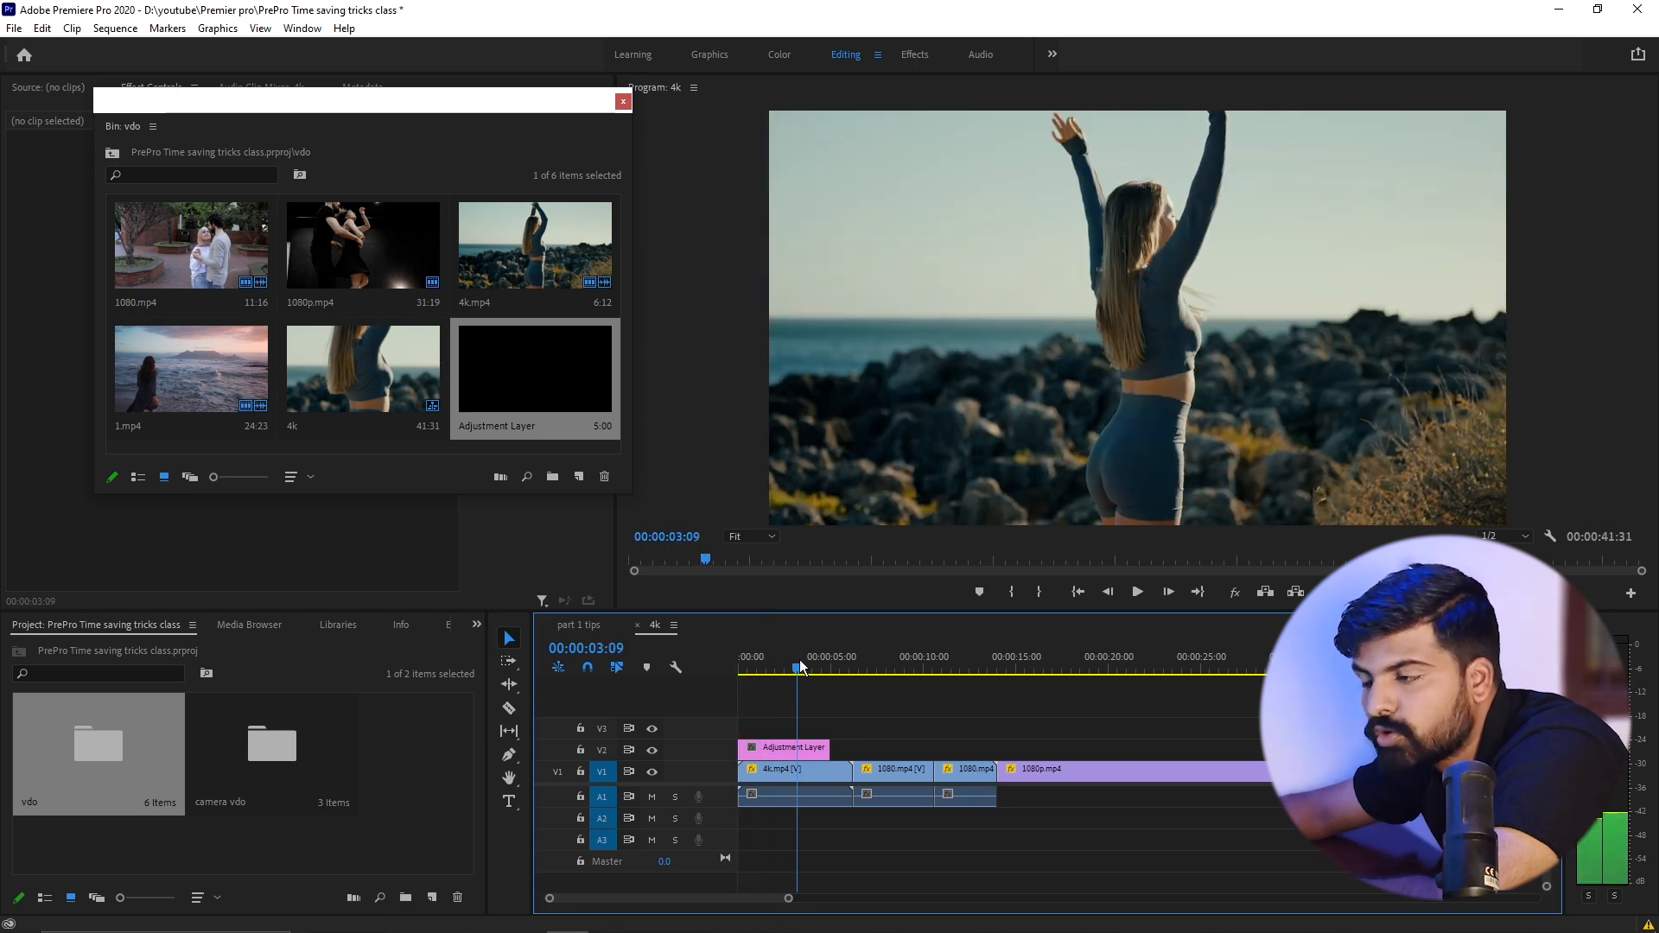
drag(823, 748, 1322, 748)
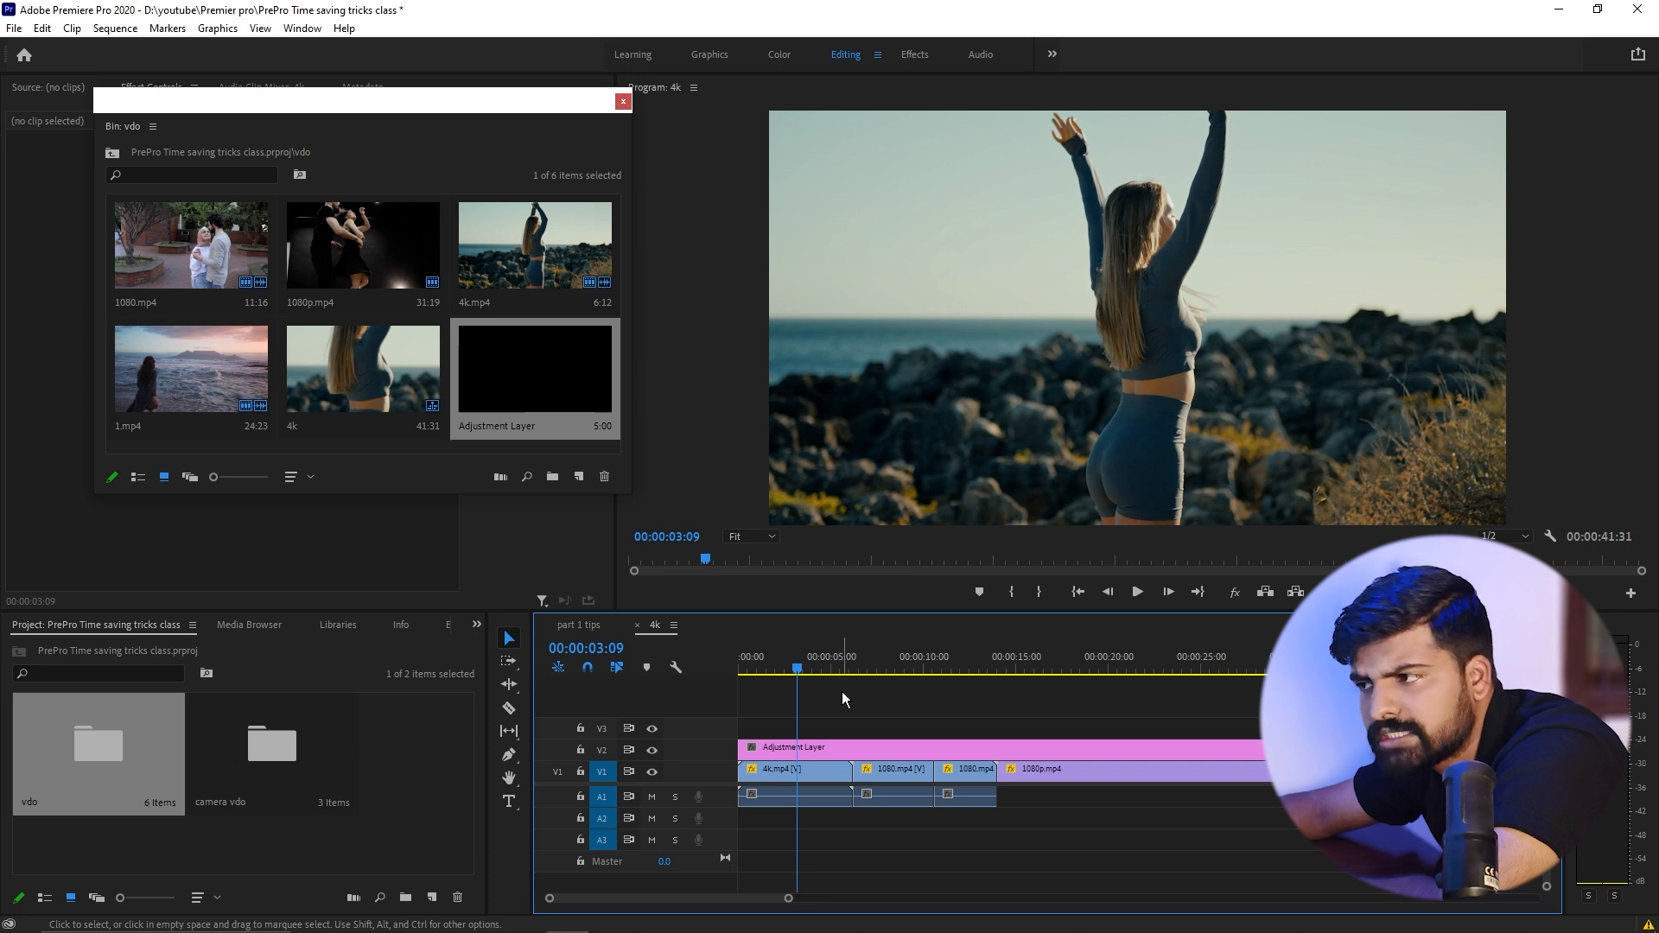
Step: Select the adjustment layer, switch to the Color workspace and review the ungraded clips along the sequence
click(812, 750)
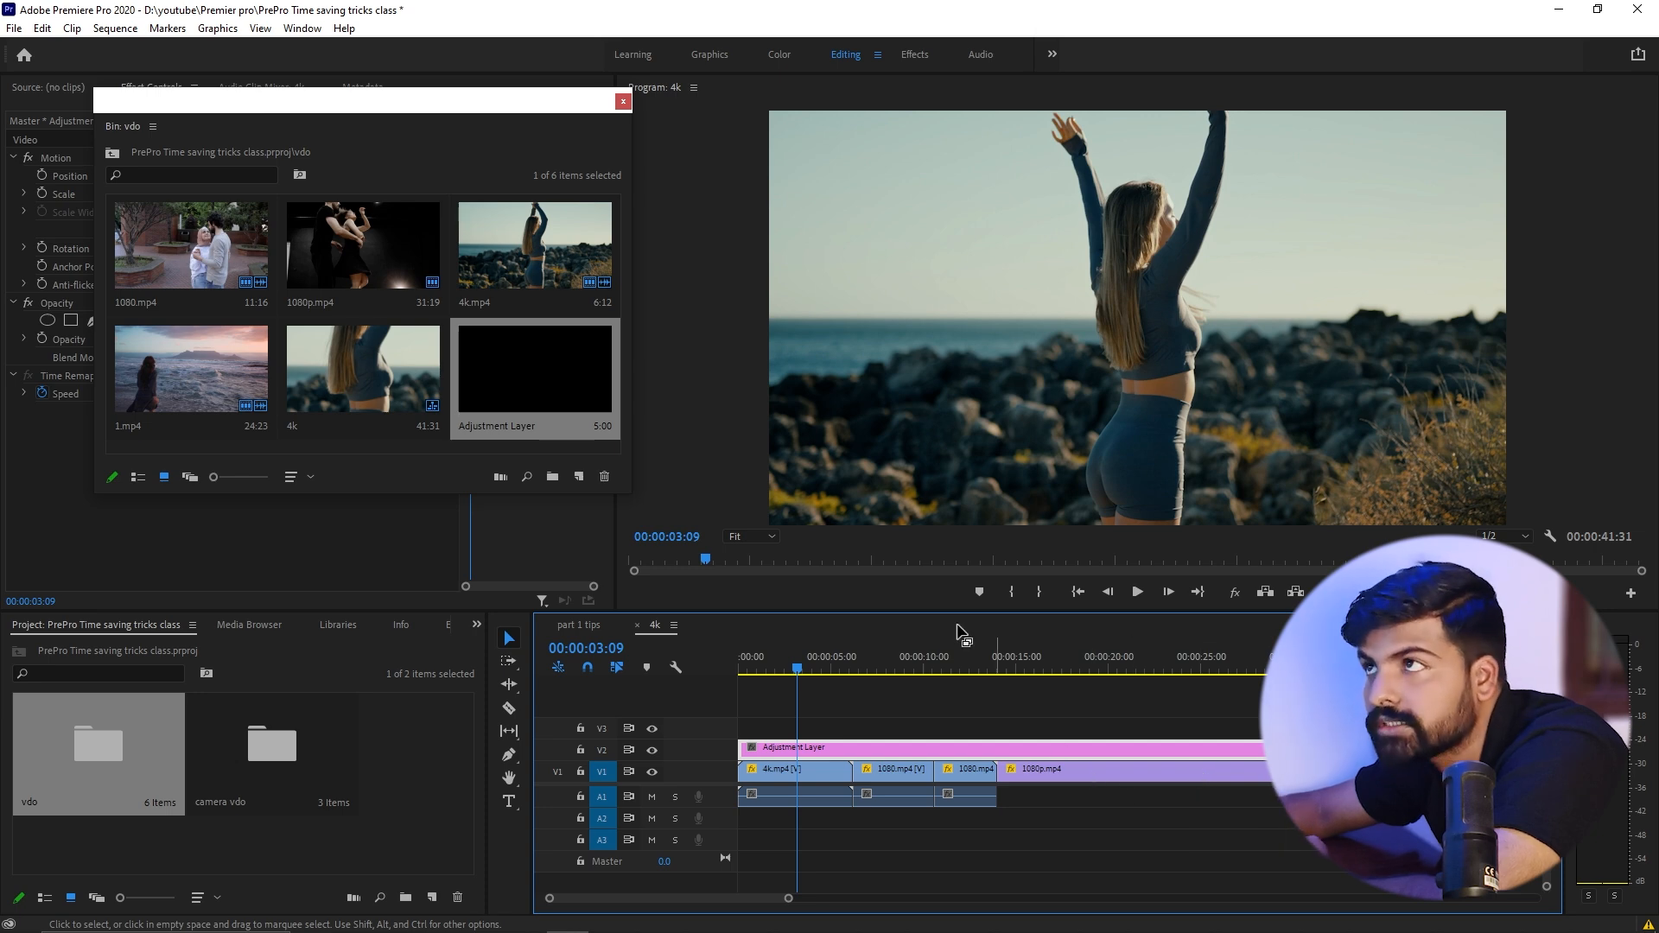
click(779, 53)
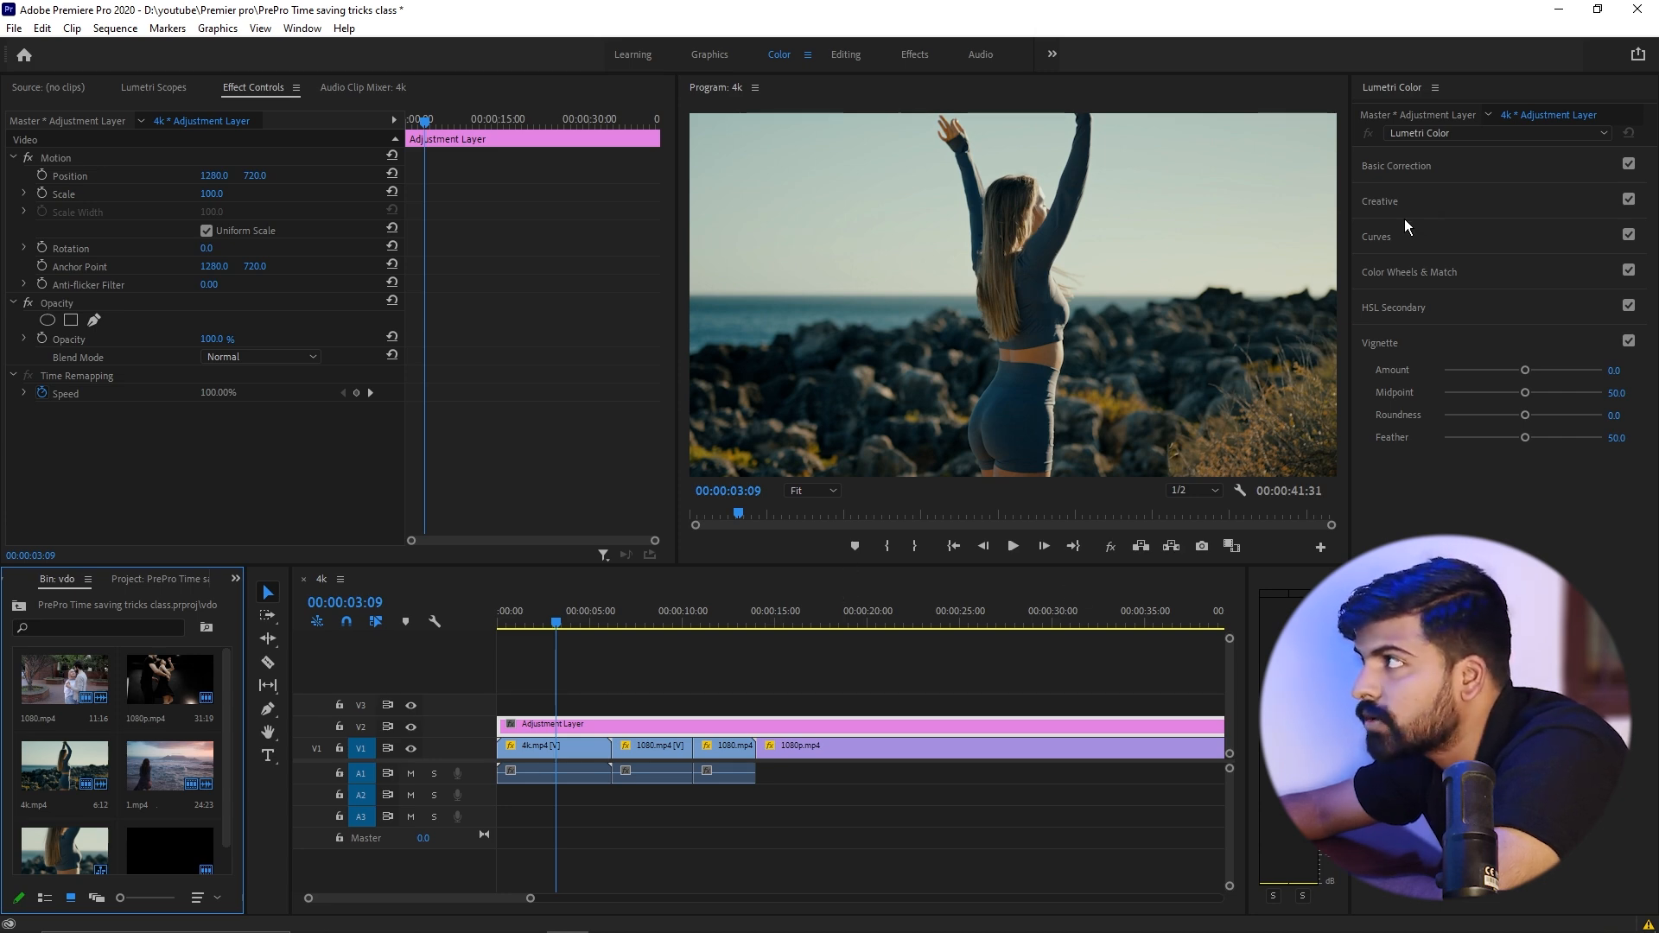
click(653, 615)
click(731, 616)
click(871, 615)
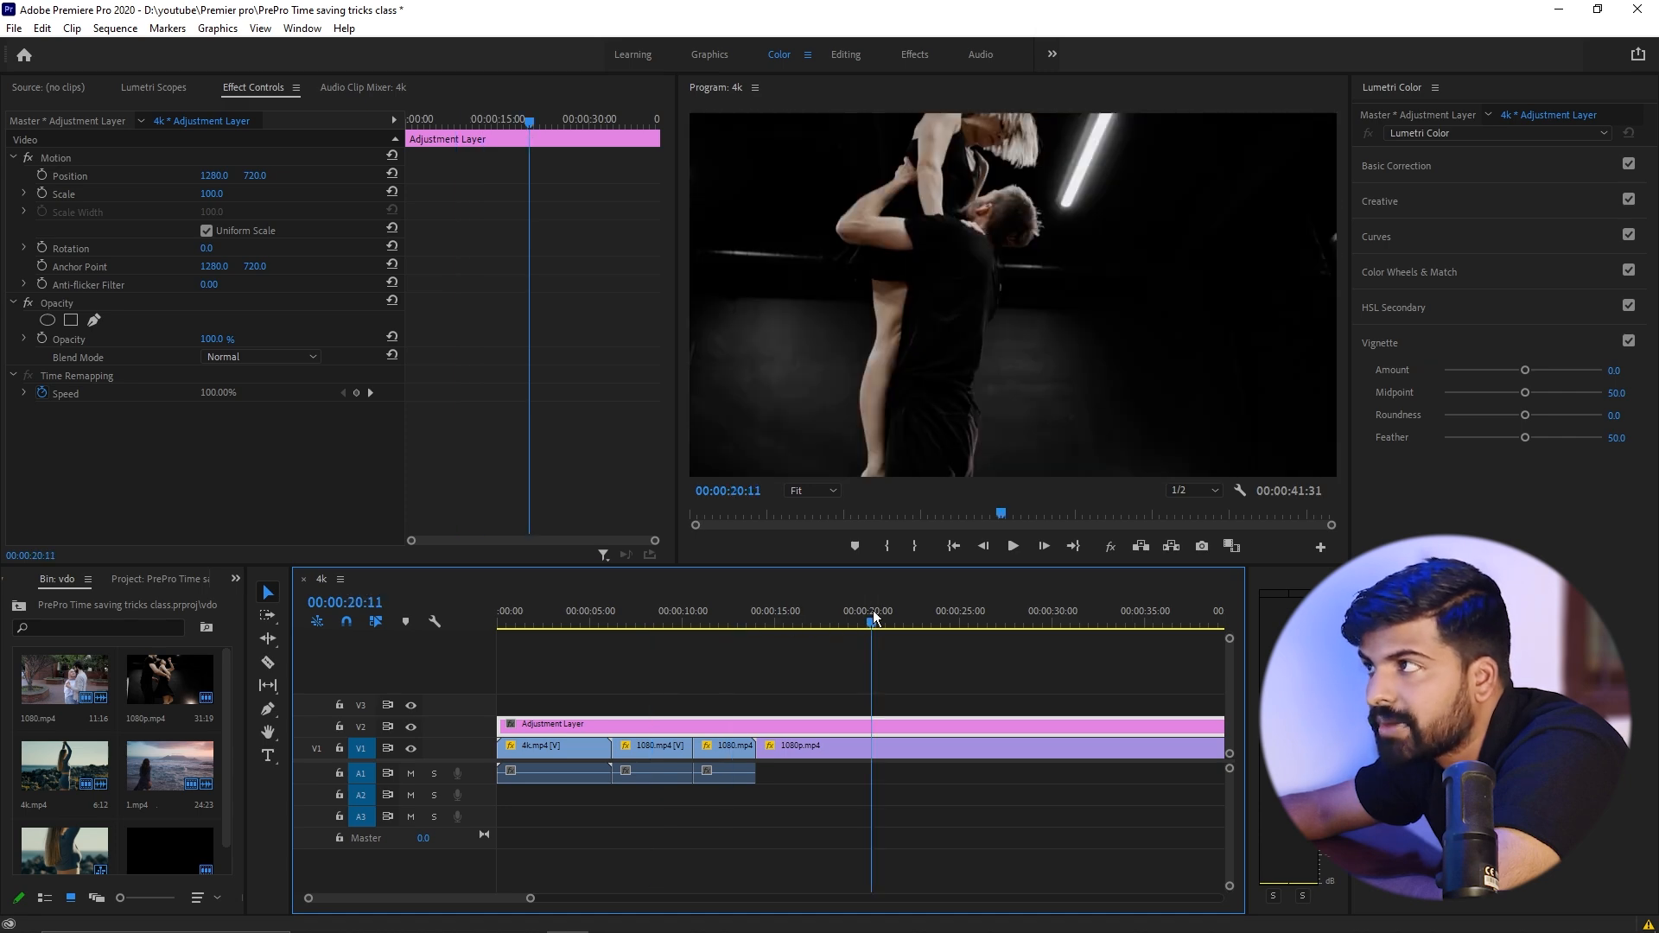
click(715, 617)
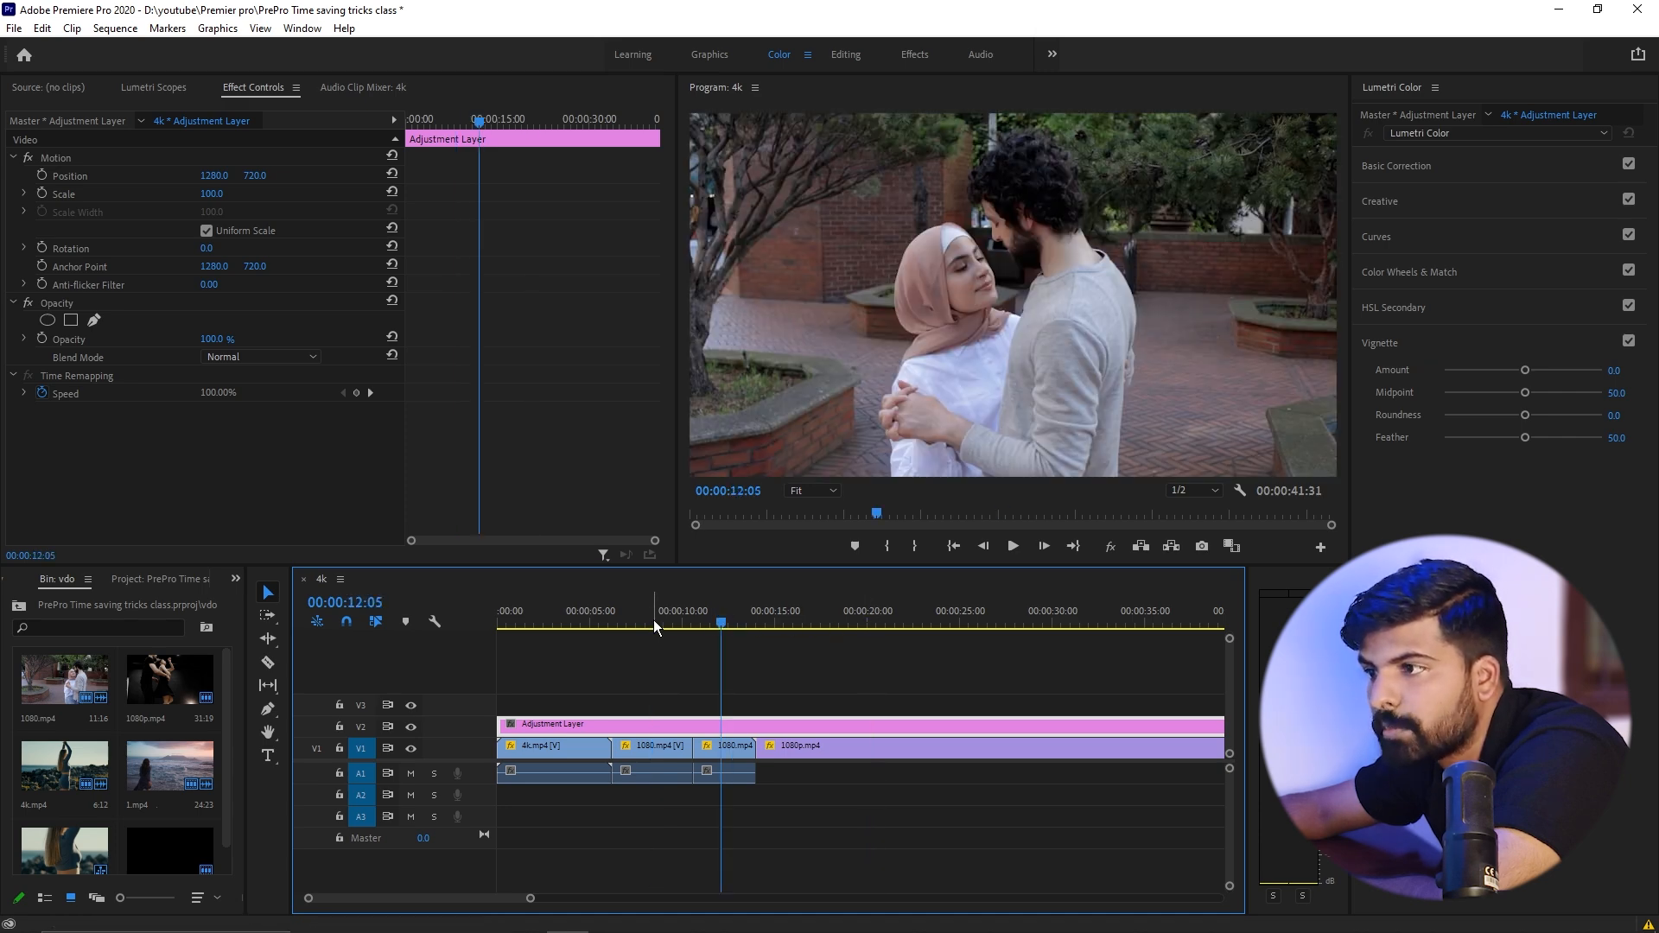
click(653, 619)
click(559, 617)
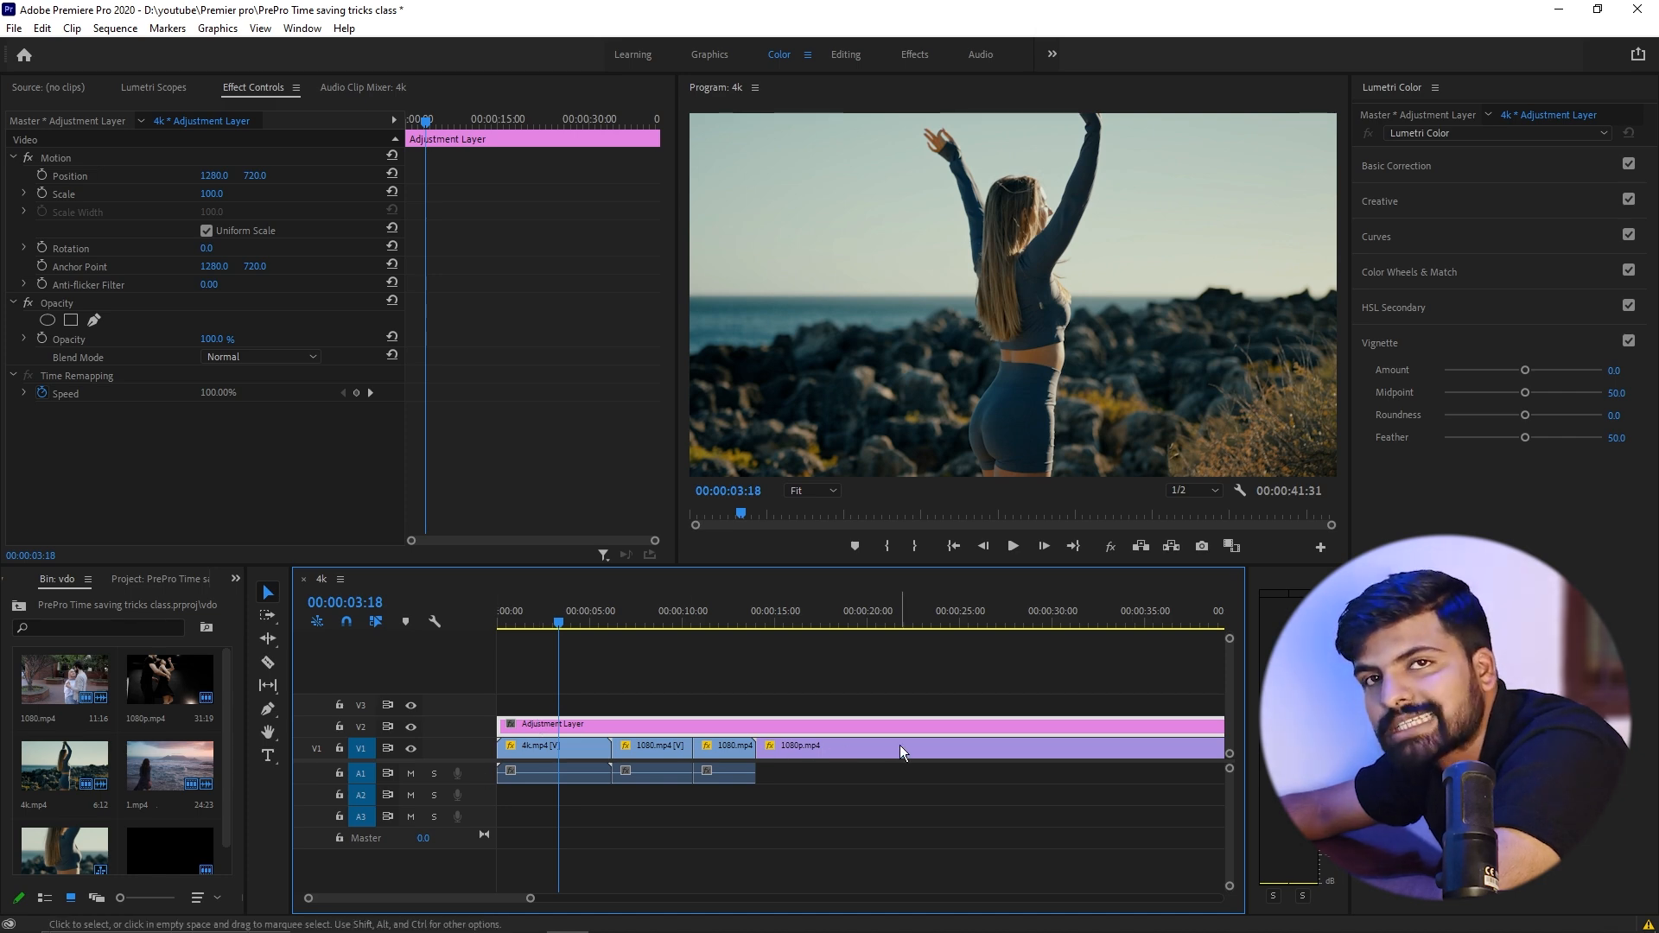
Step: Lower the adjustment layer's Basic Correction Saturation to 19.6 and check the look on the 1080.mp4 and 1080p.mp4 clips
click(1417, 165)
click(1525, 404)
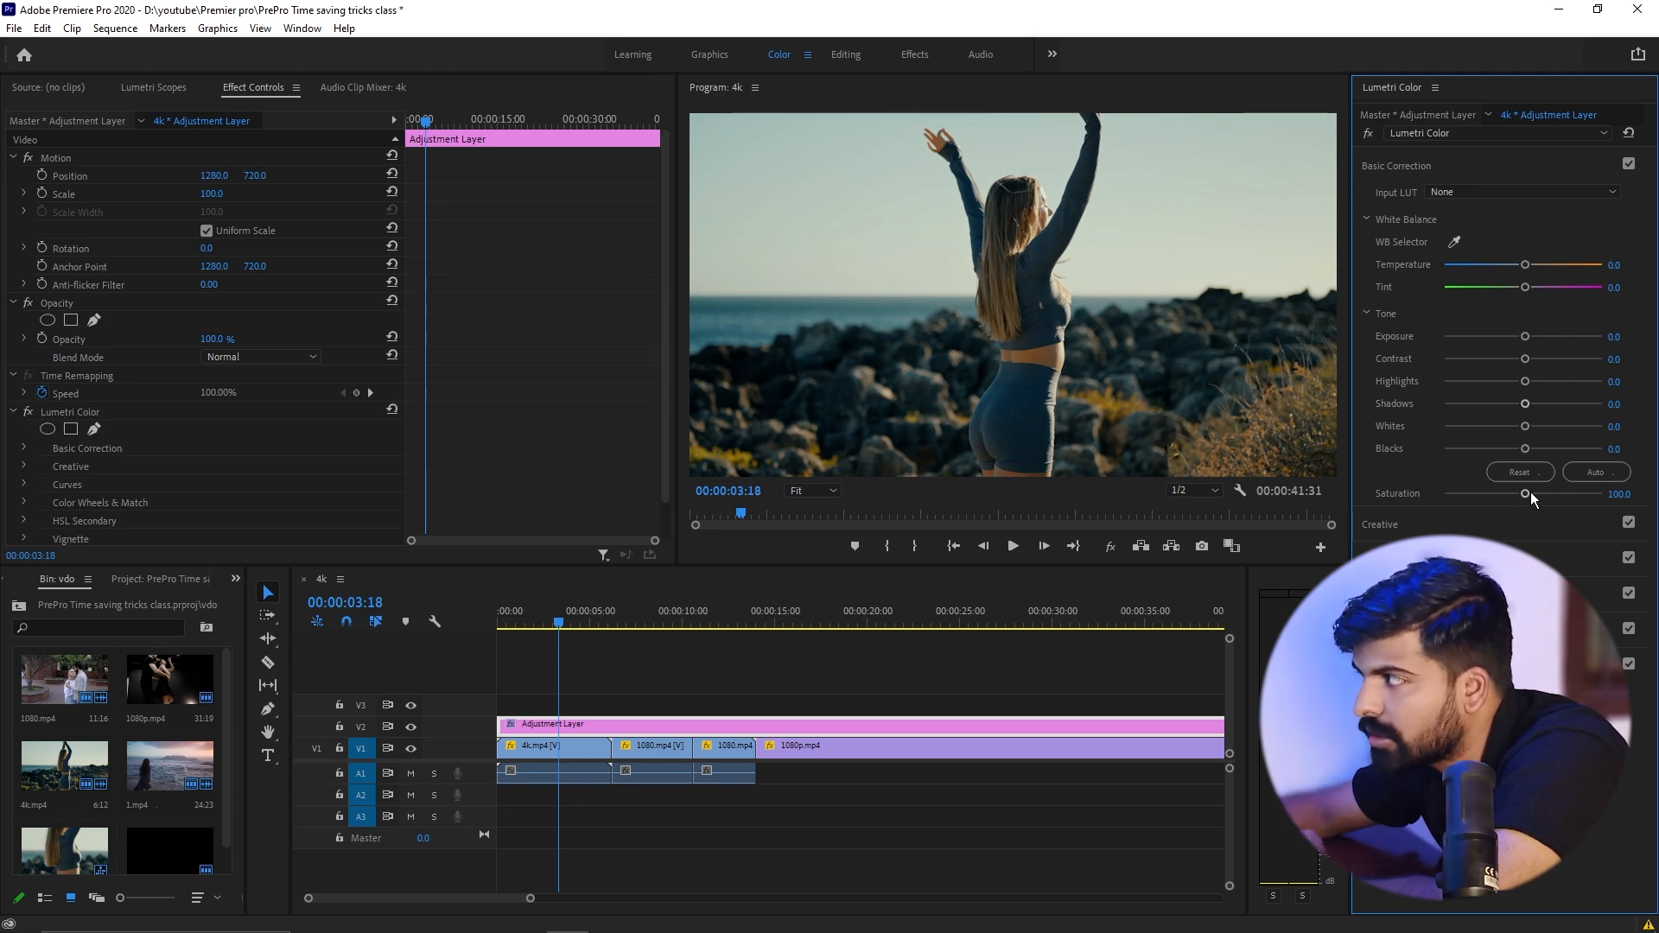
drag(1526, 492, 1460, 494)
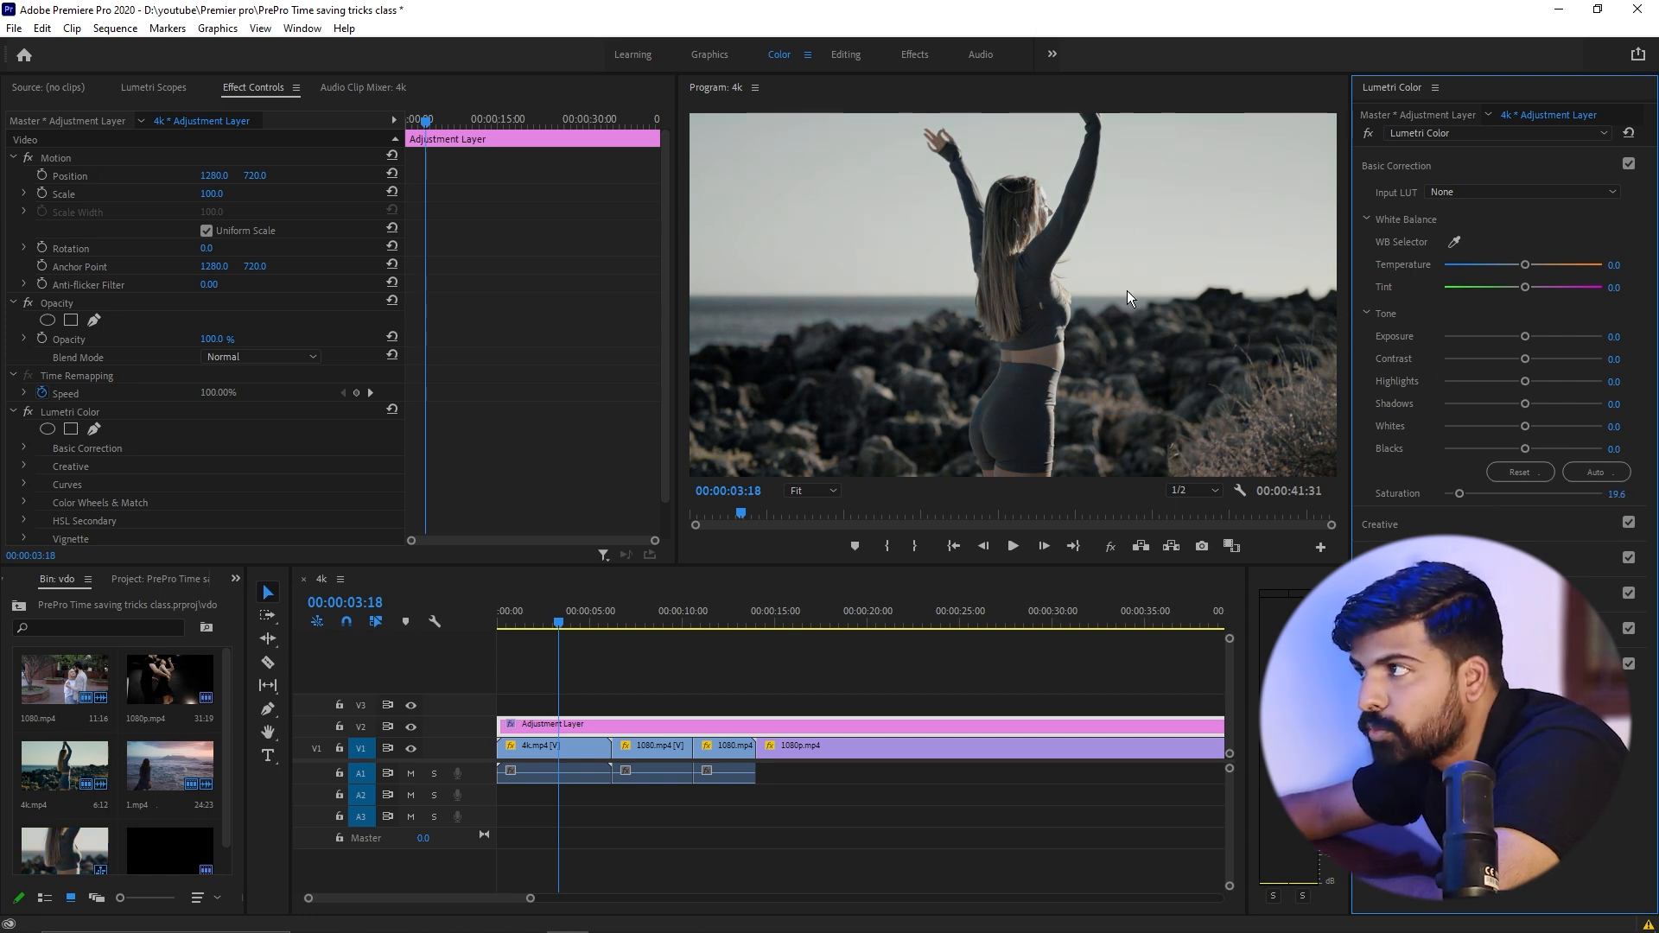
click(647, 609)
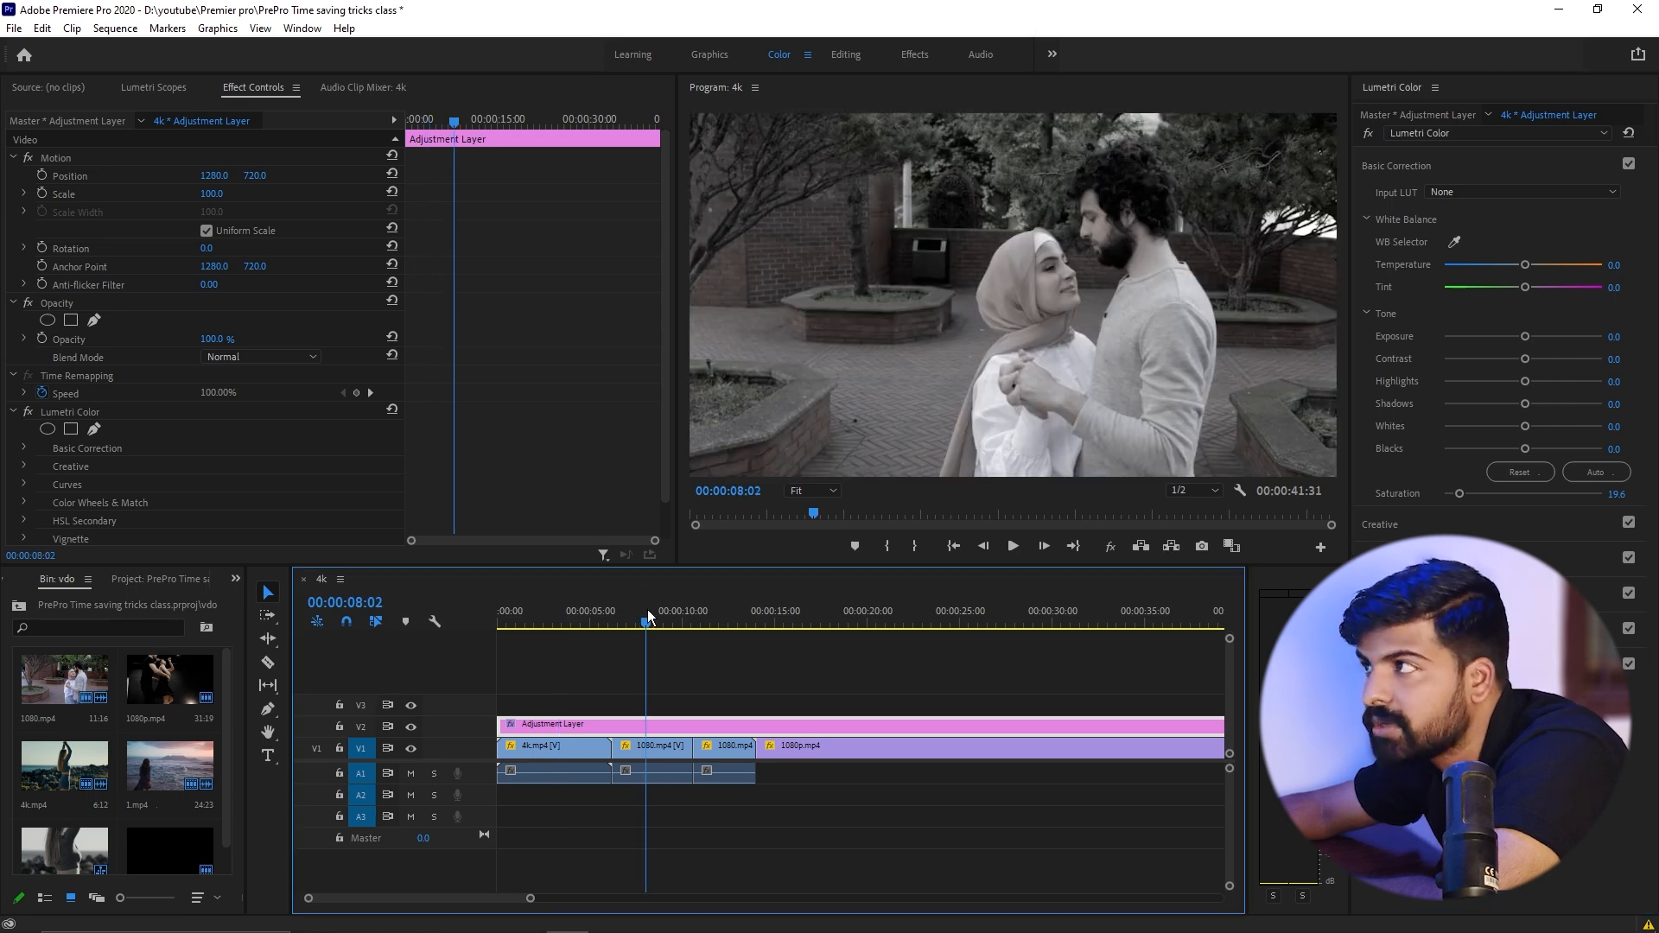
click(812, 600)
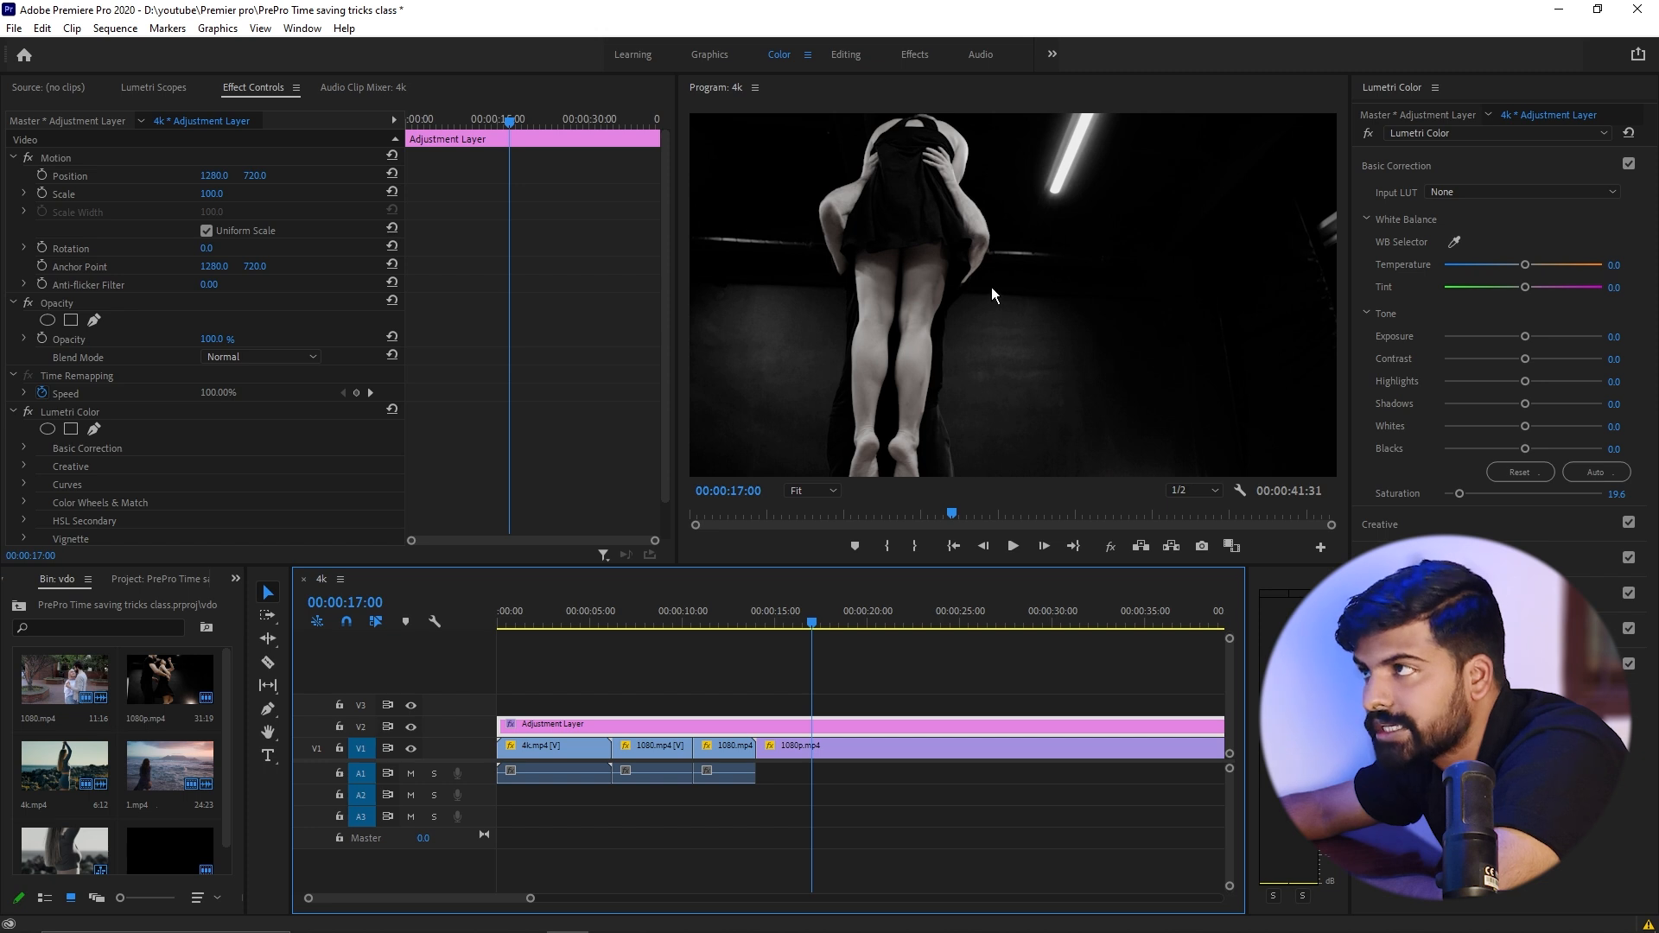
Step: Raise the adjustment layer's Saturation to 143.5 and check the look on the 1080.mp4 and 4k.mp4 clips
click(726, 611)
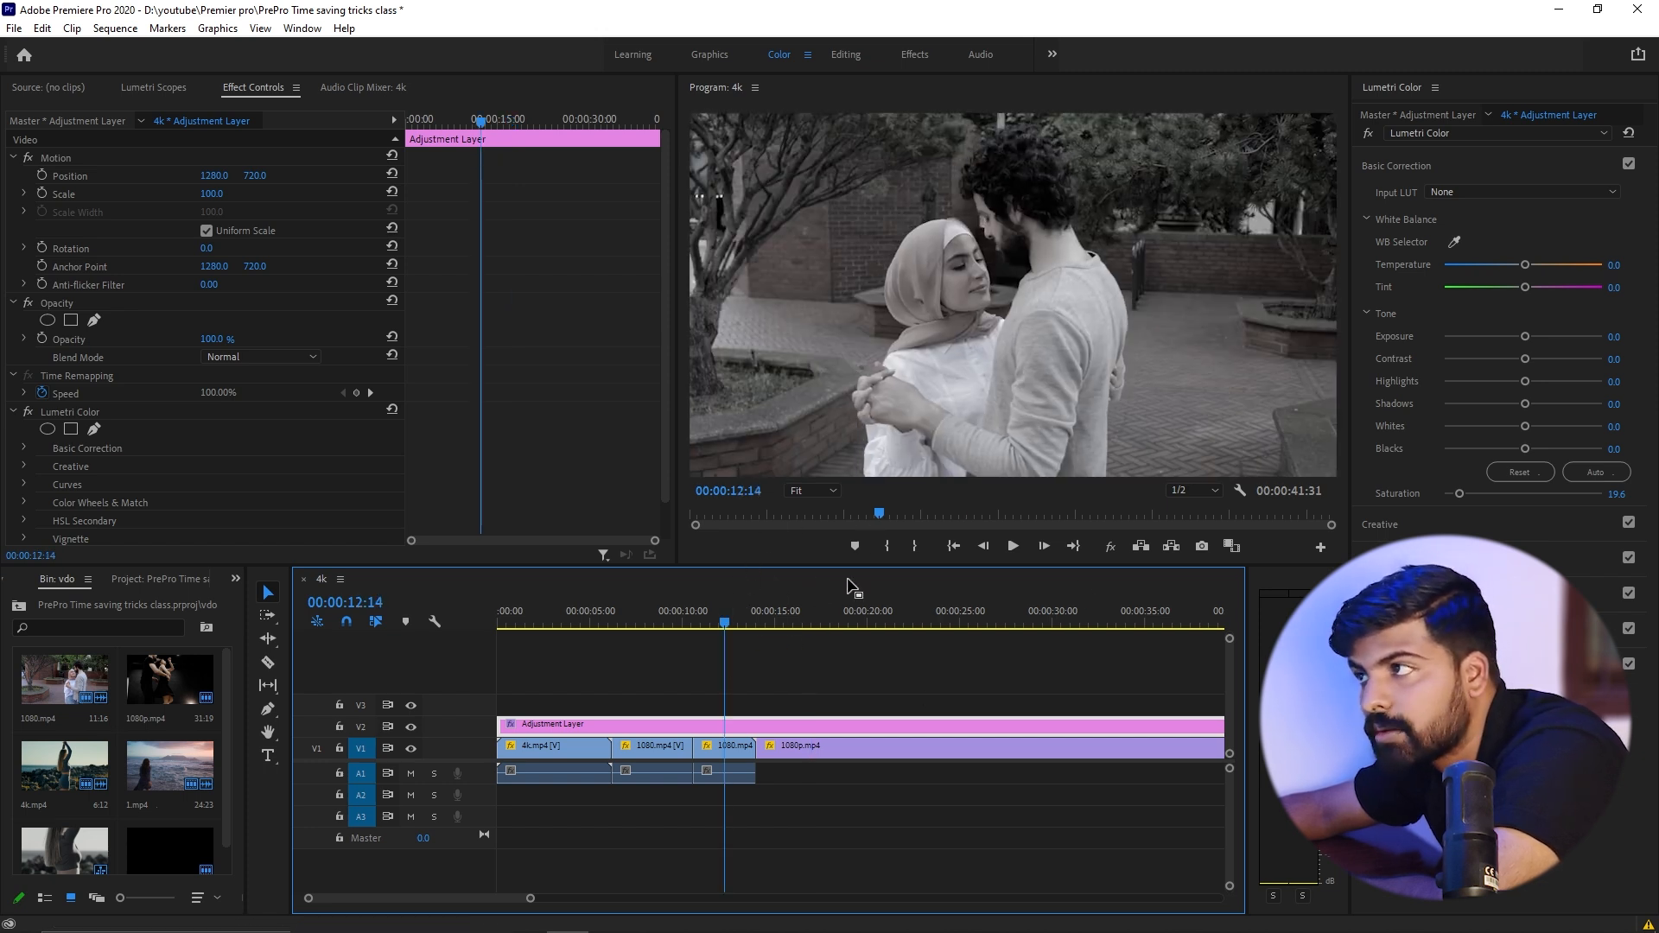
drag(1462, 491, 1531, 508)
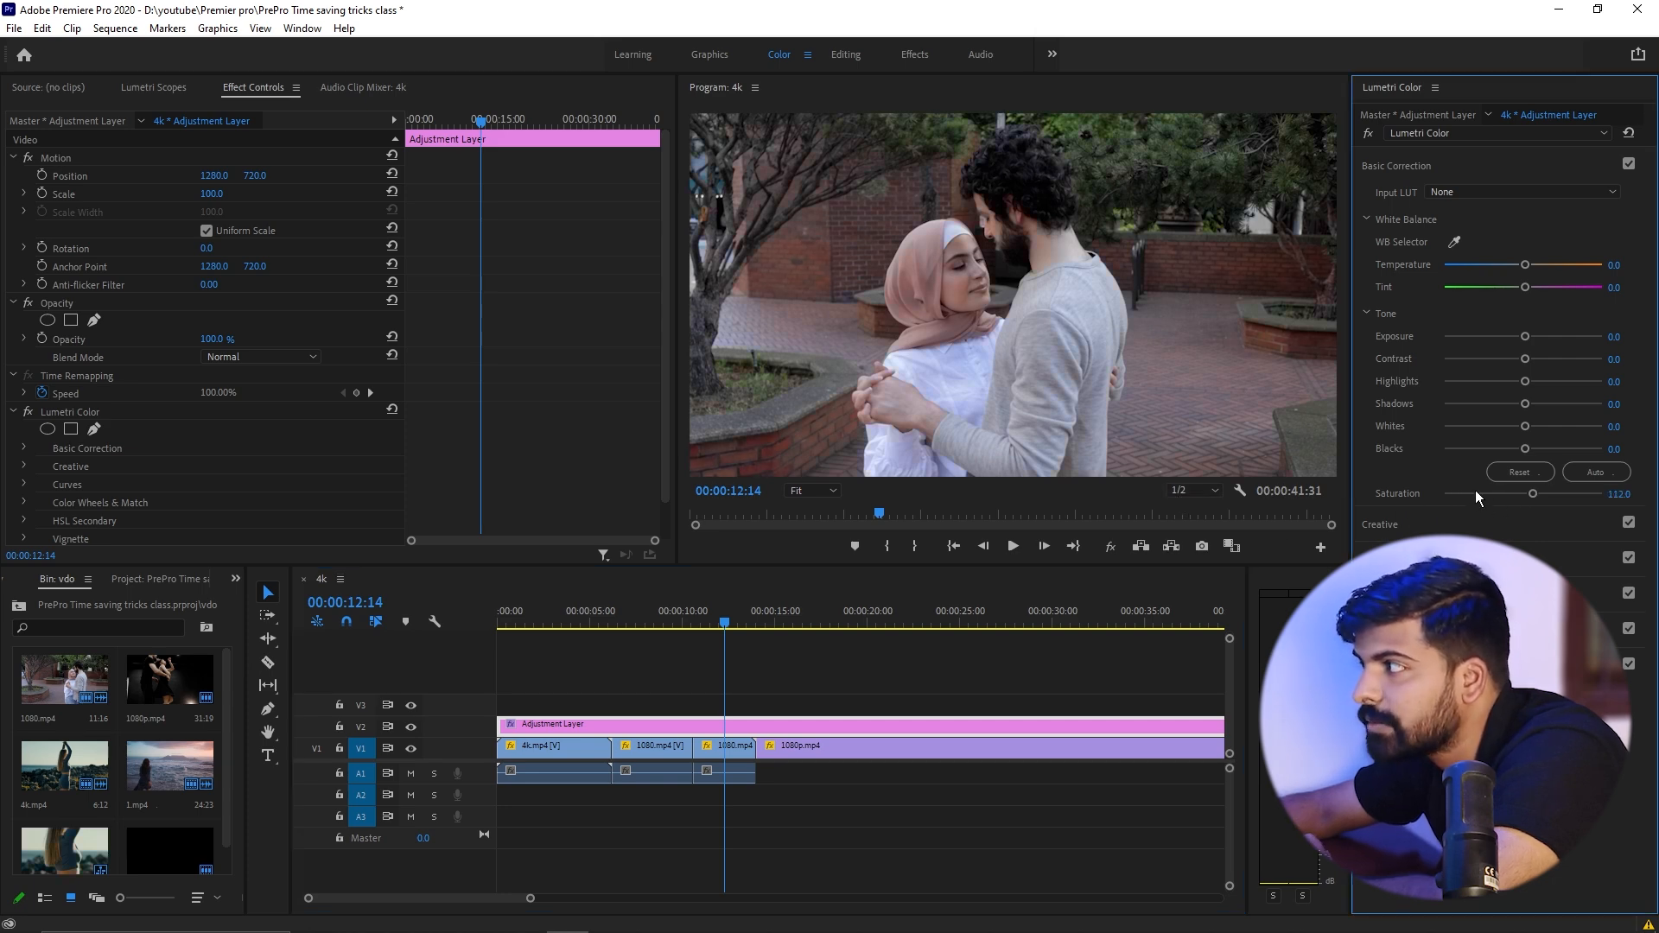
drag(1534, 493, 1557, 494)
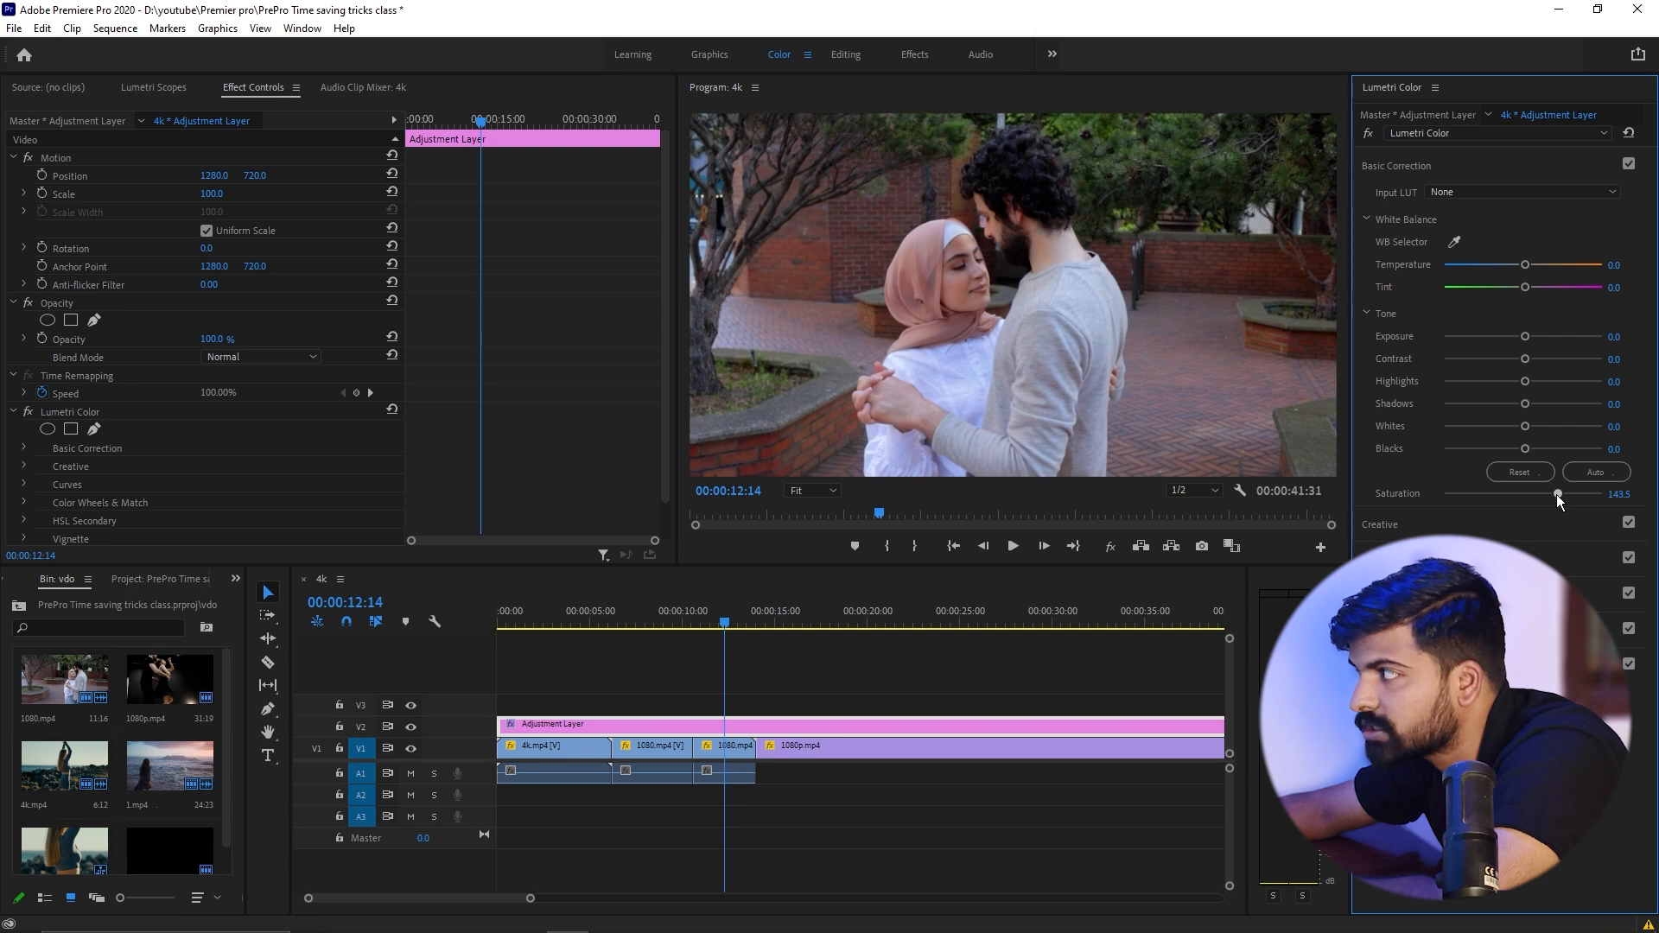
click(569, 621)
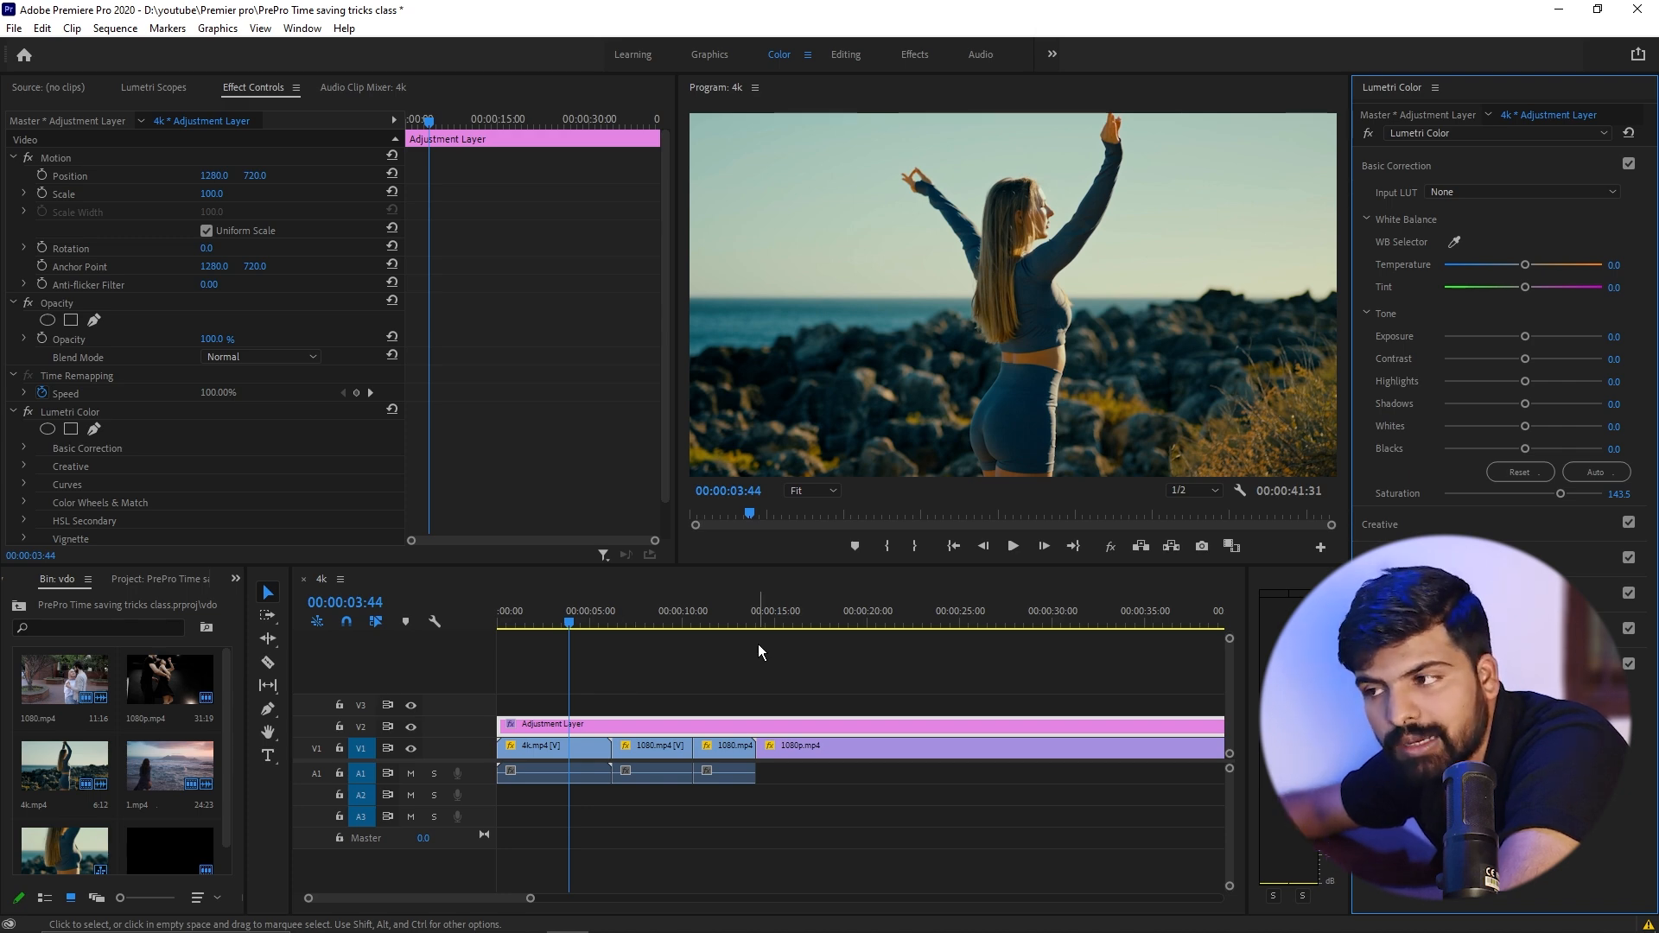
Step: In the Editing workspace, open the part 1 tips sequence and place the playhead at 00;05;51;16, near the end of green tips.mp4
click(840, 54)
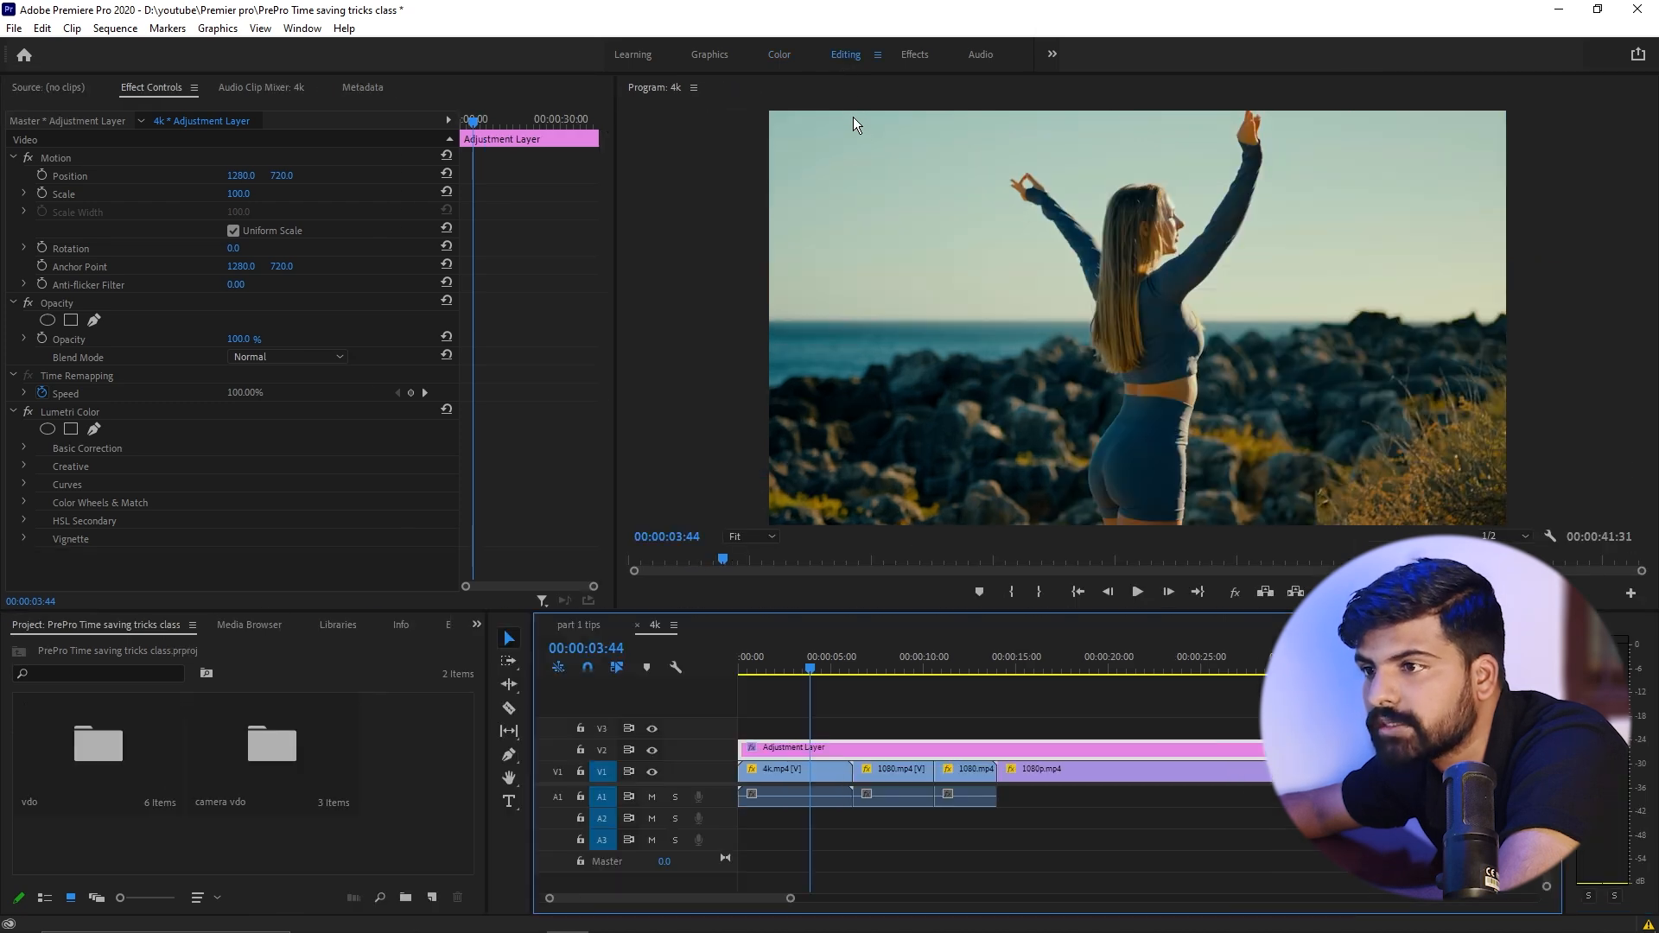
click(577, 623)
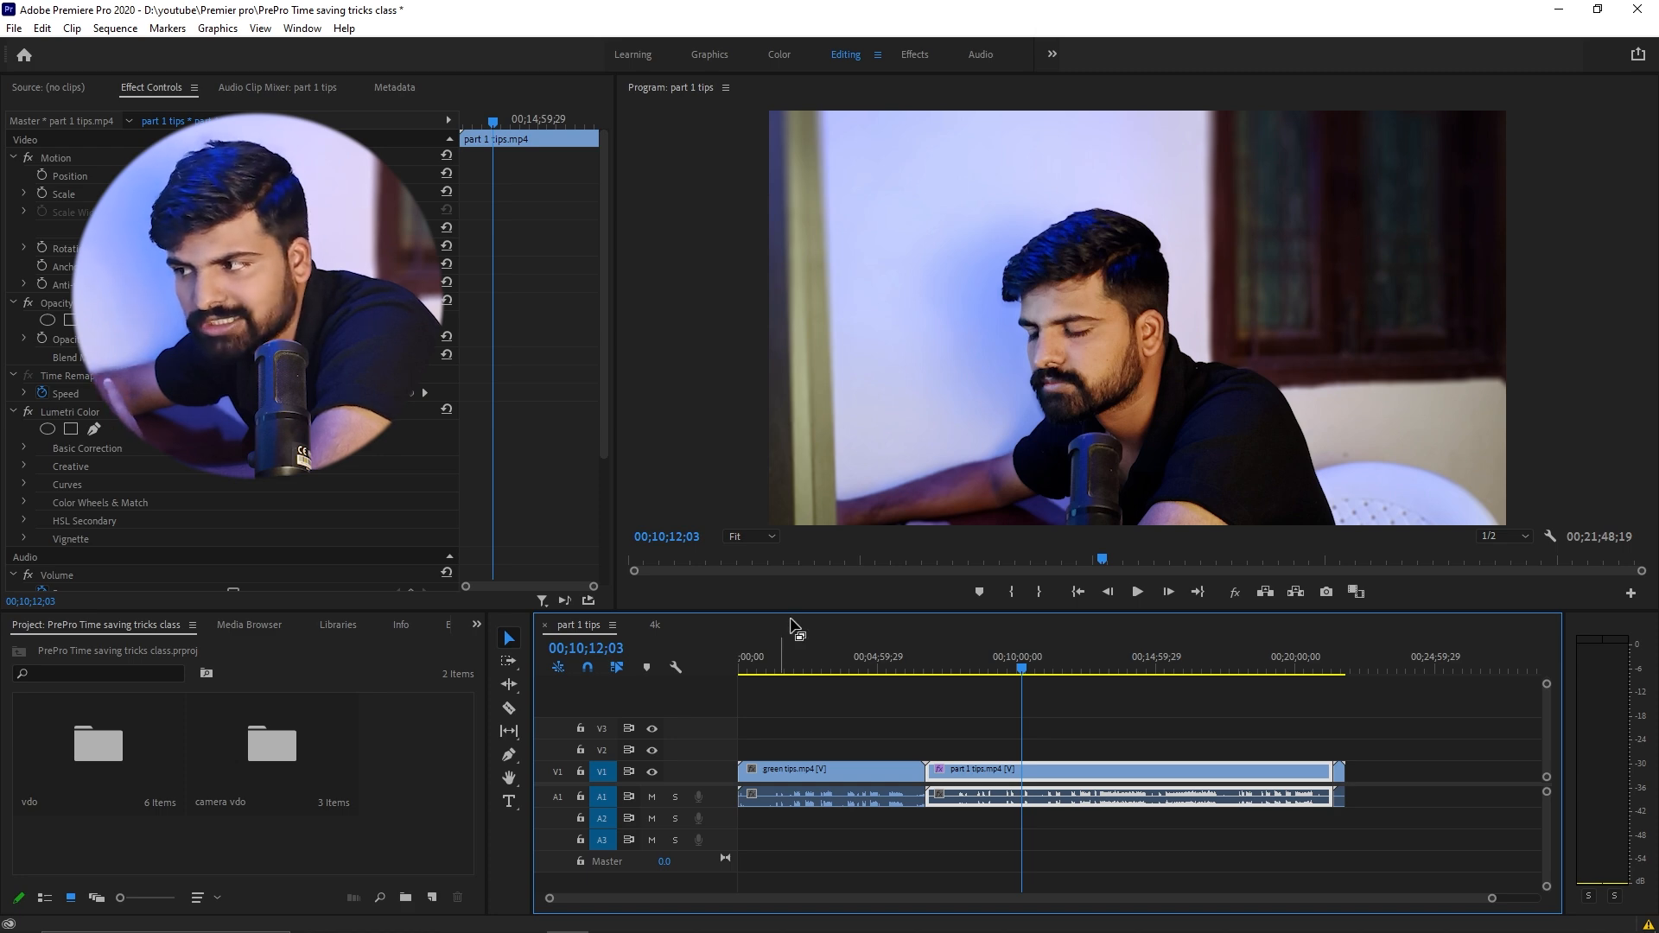
click(795, 654)
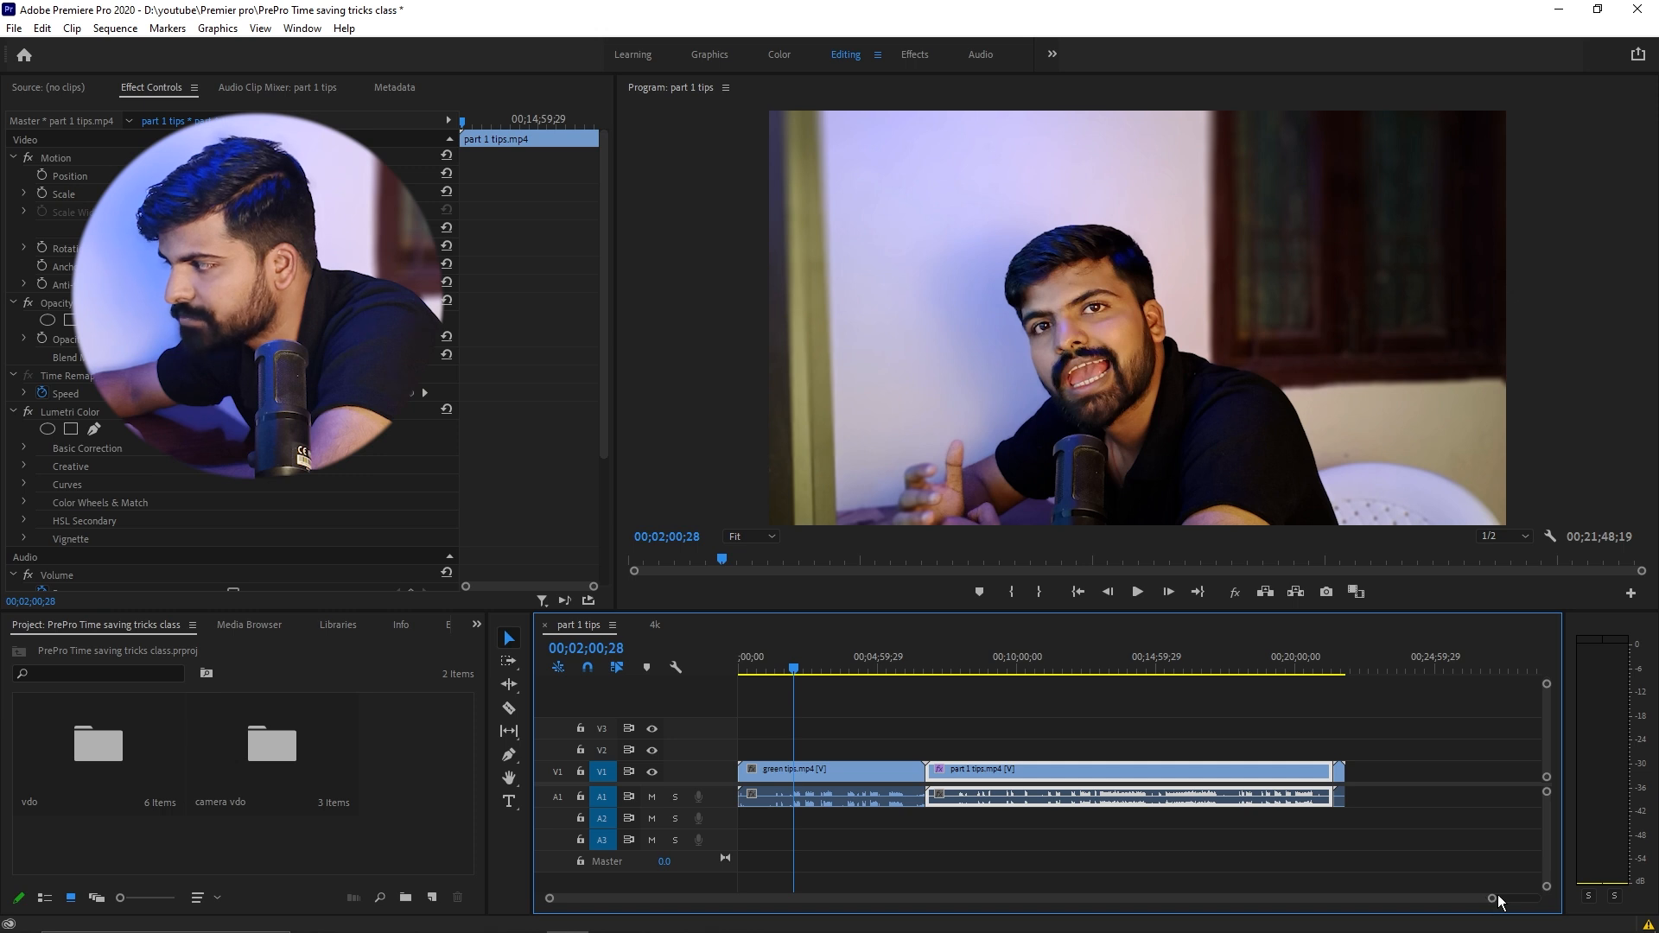
drag(1493, 899, 1030, 899)
scroll(1117, 699, down, 3)
click(1094, 669)
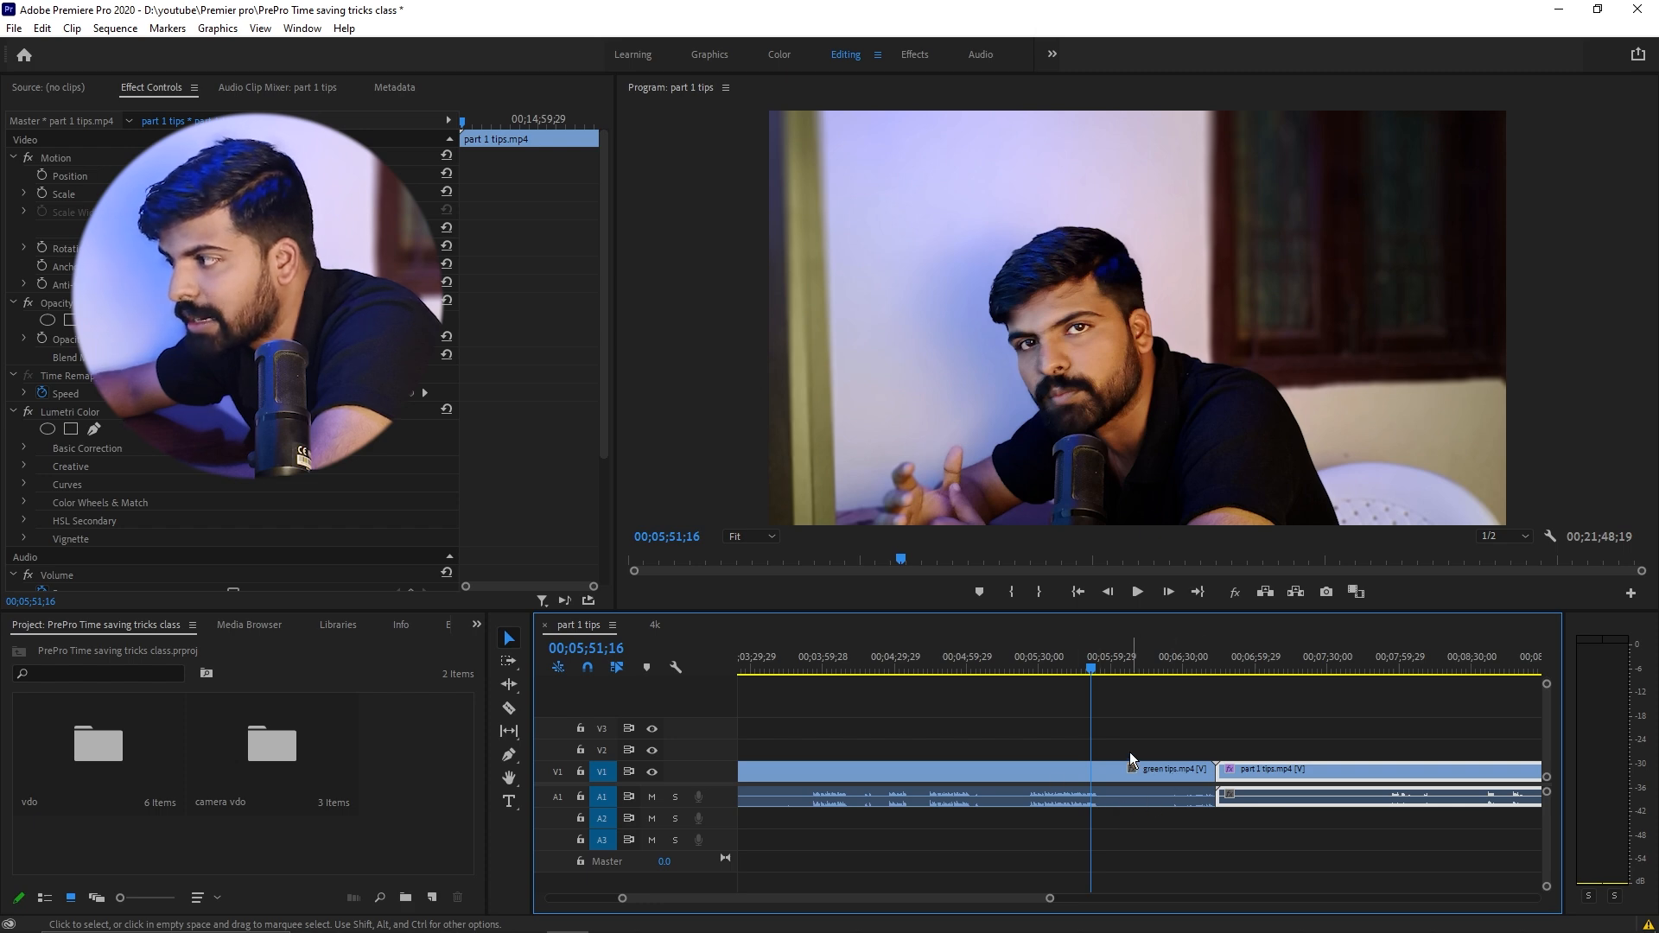
Step: Cut off the tail of green tips.mp4 just past the playhead, delete it and close the gap before part 1 tips.mp4
click(1099, 770)
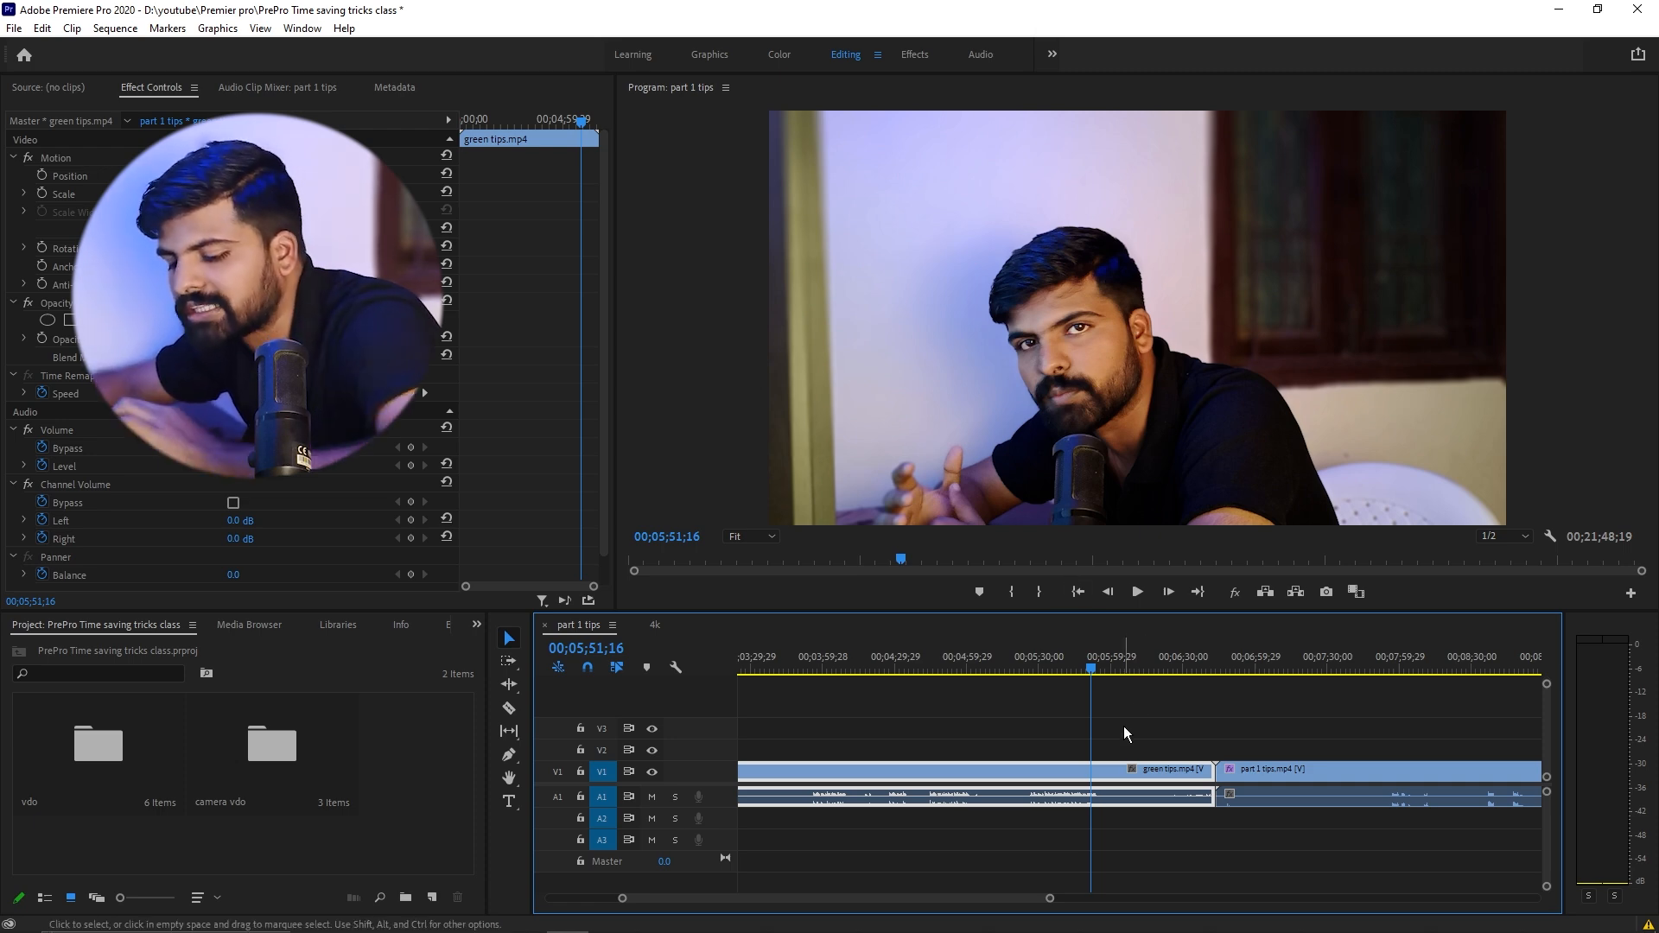
key(c)
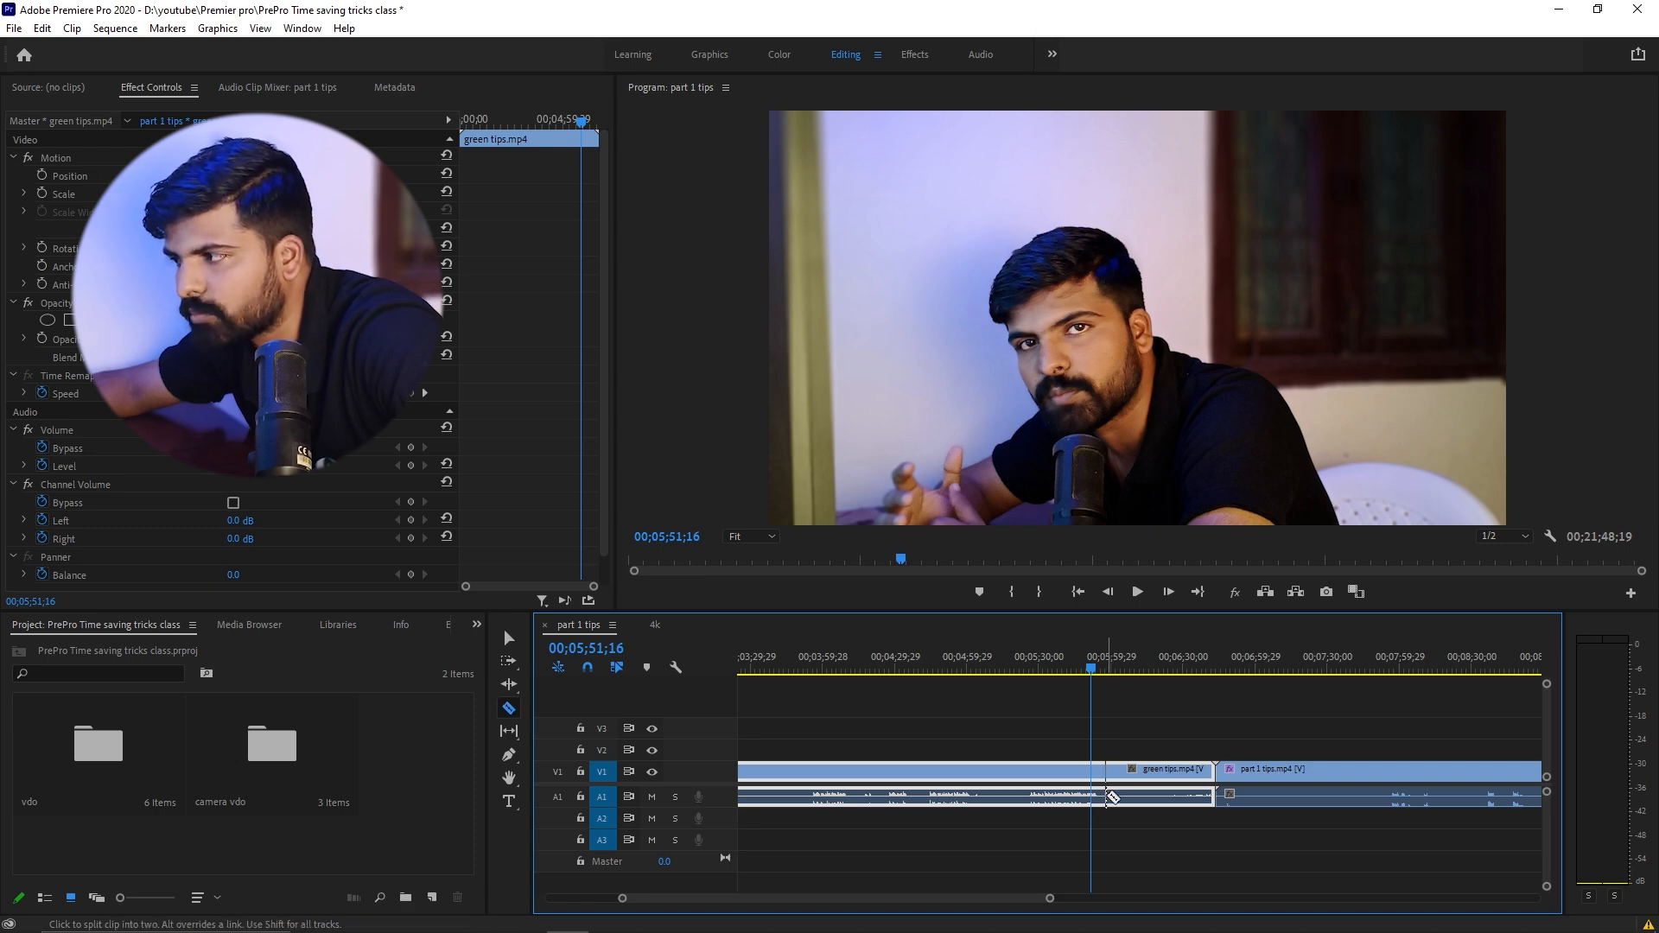
click(1109, 797)
key(v)
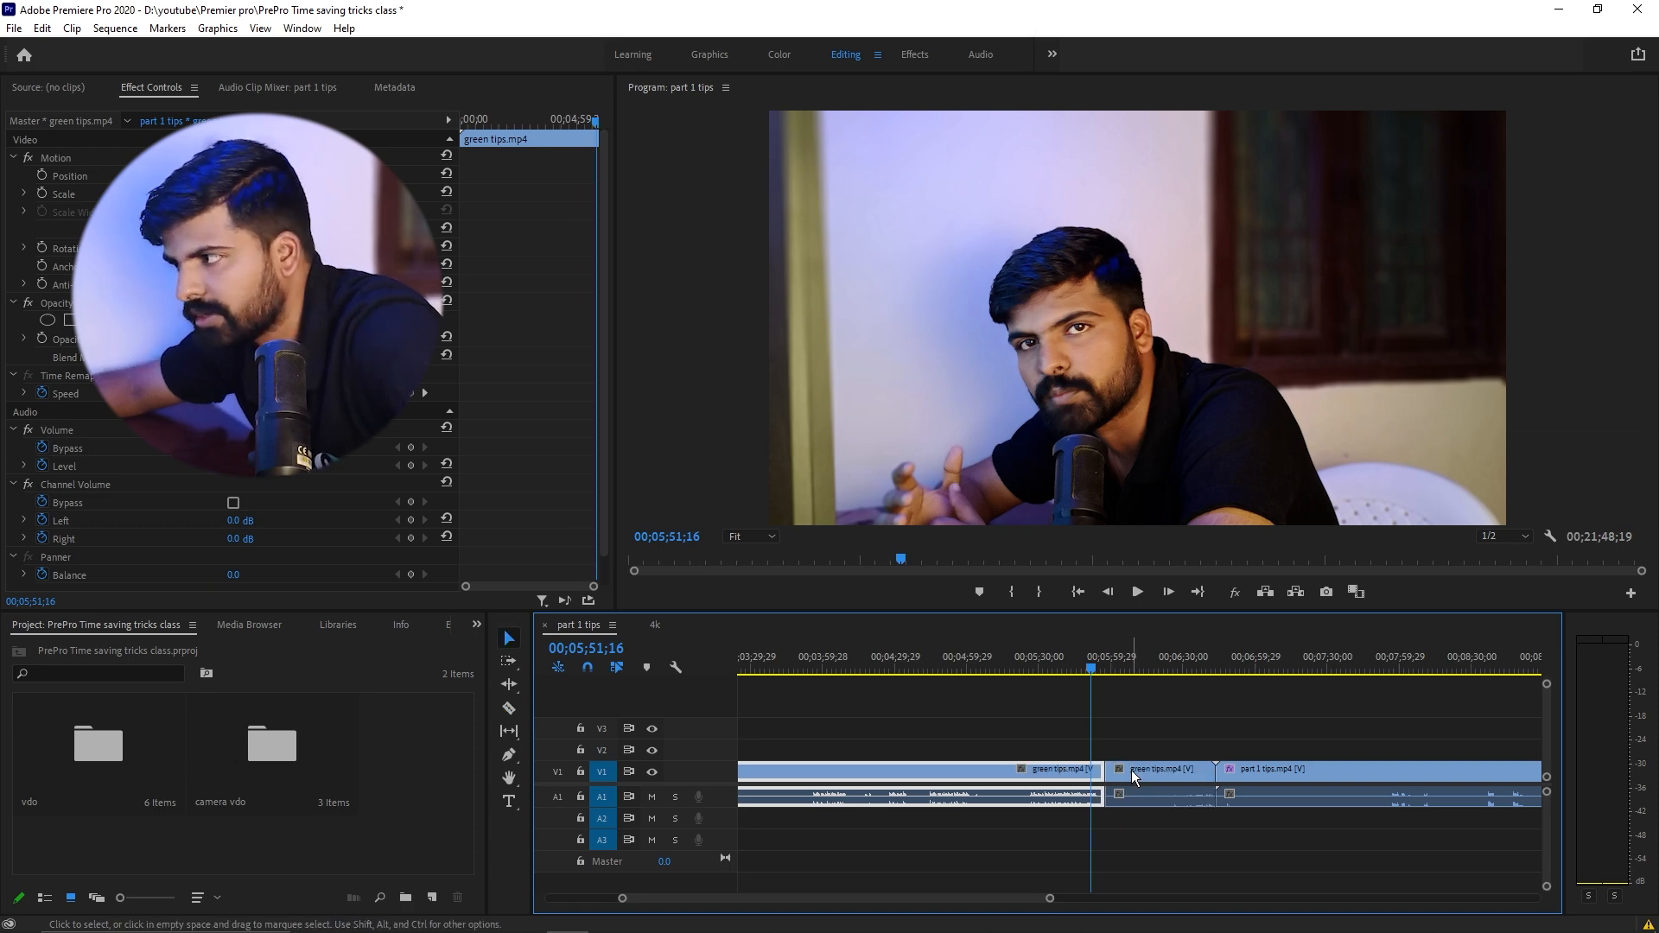
click(1132, 770)
key(Delete)
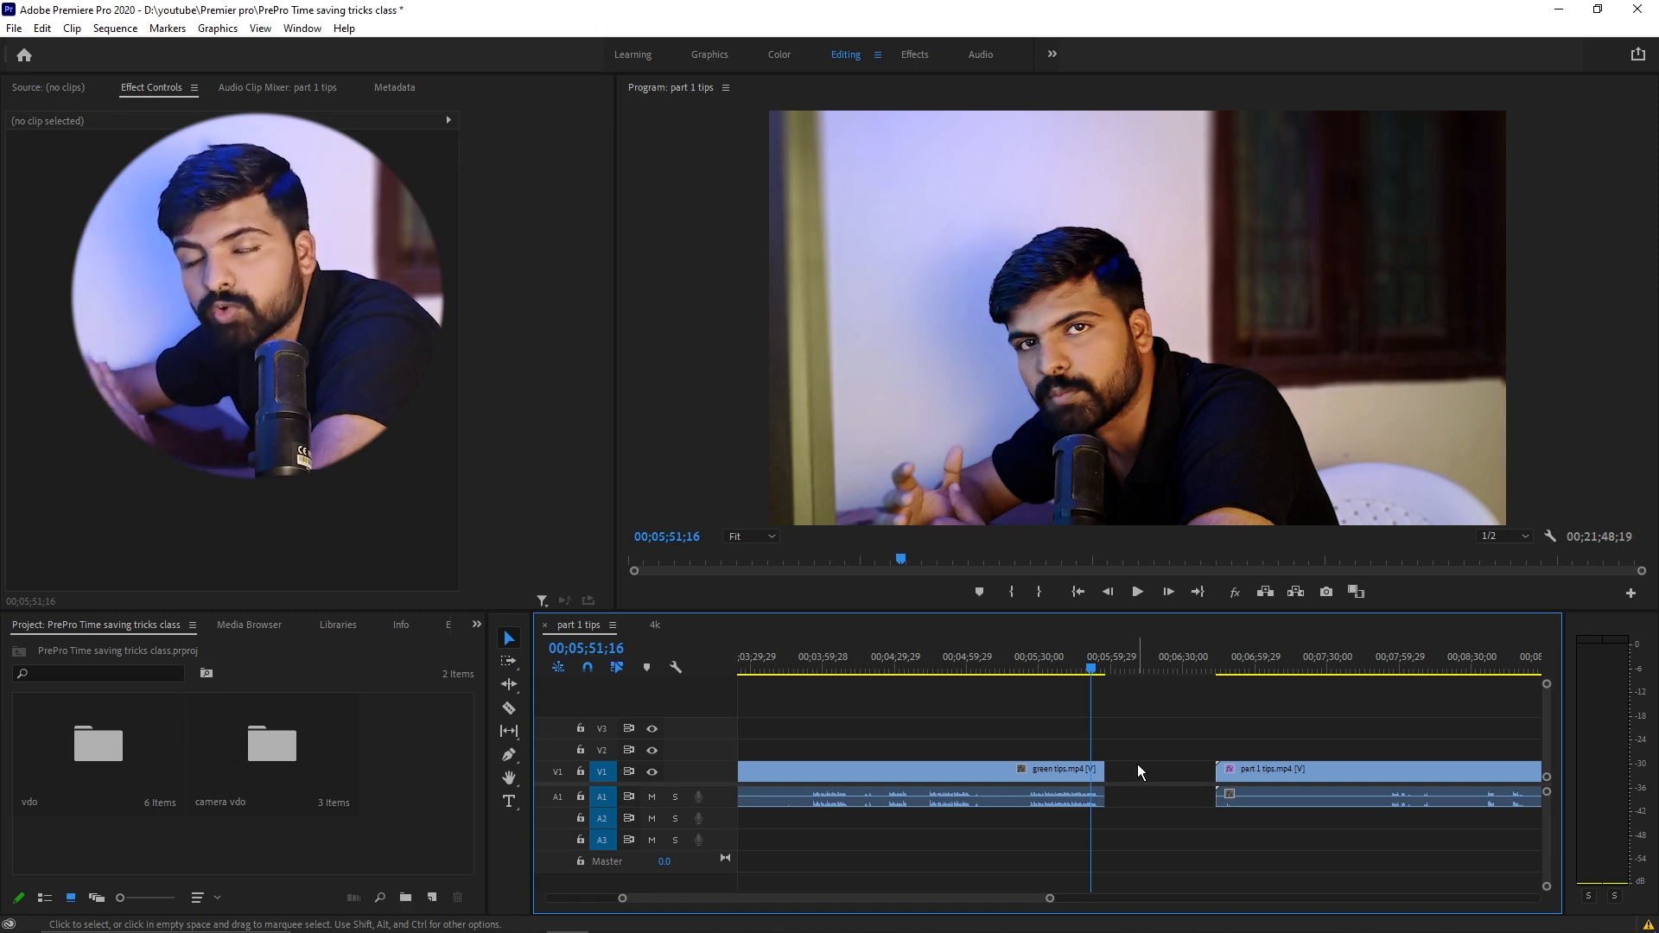
click(1143, 770)
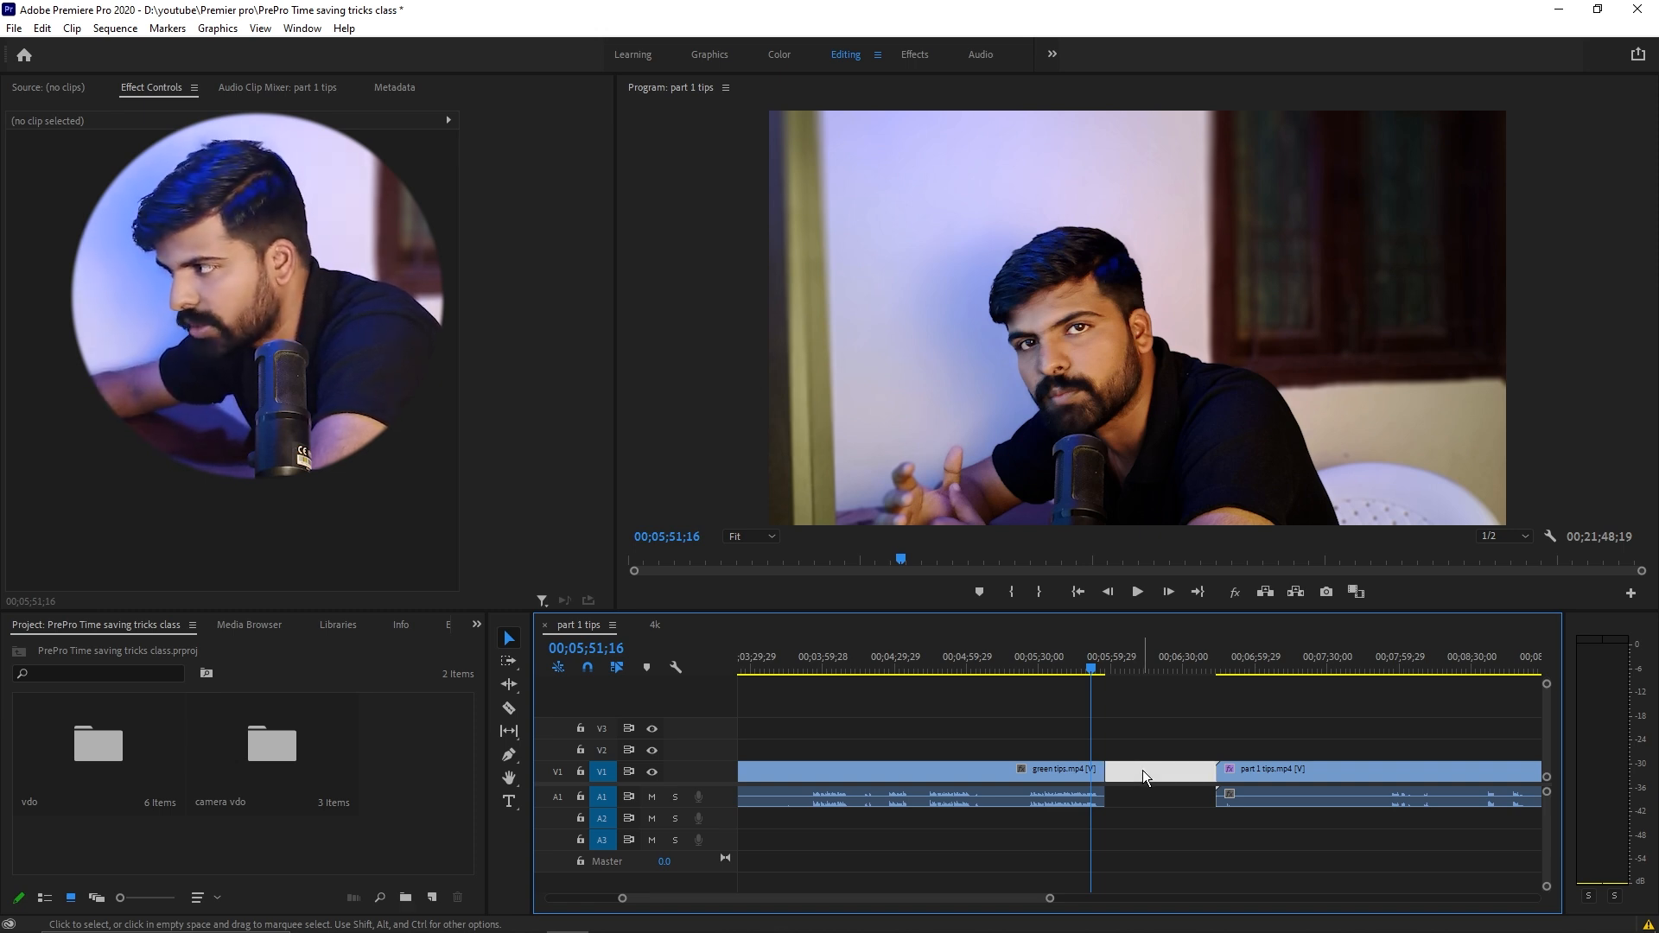
key(Delete)
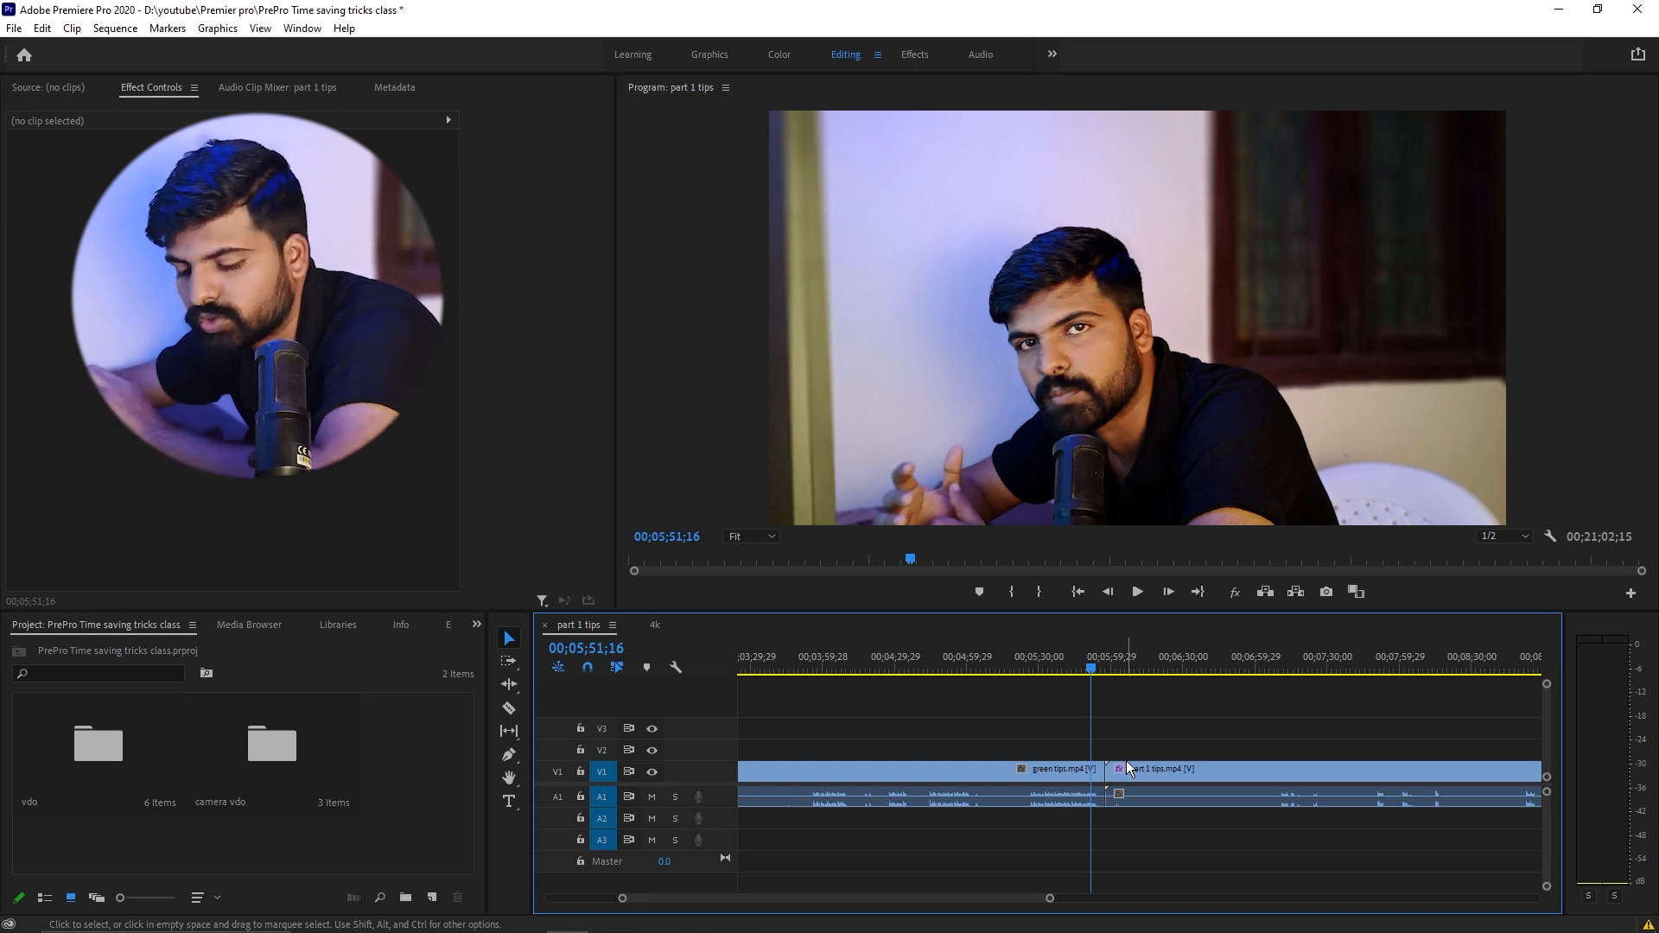
Step: Undo the gap closing, the deletion of the tail and the cut in green tips.mp4
key(ctrl+z)
key(ctrl+z)
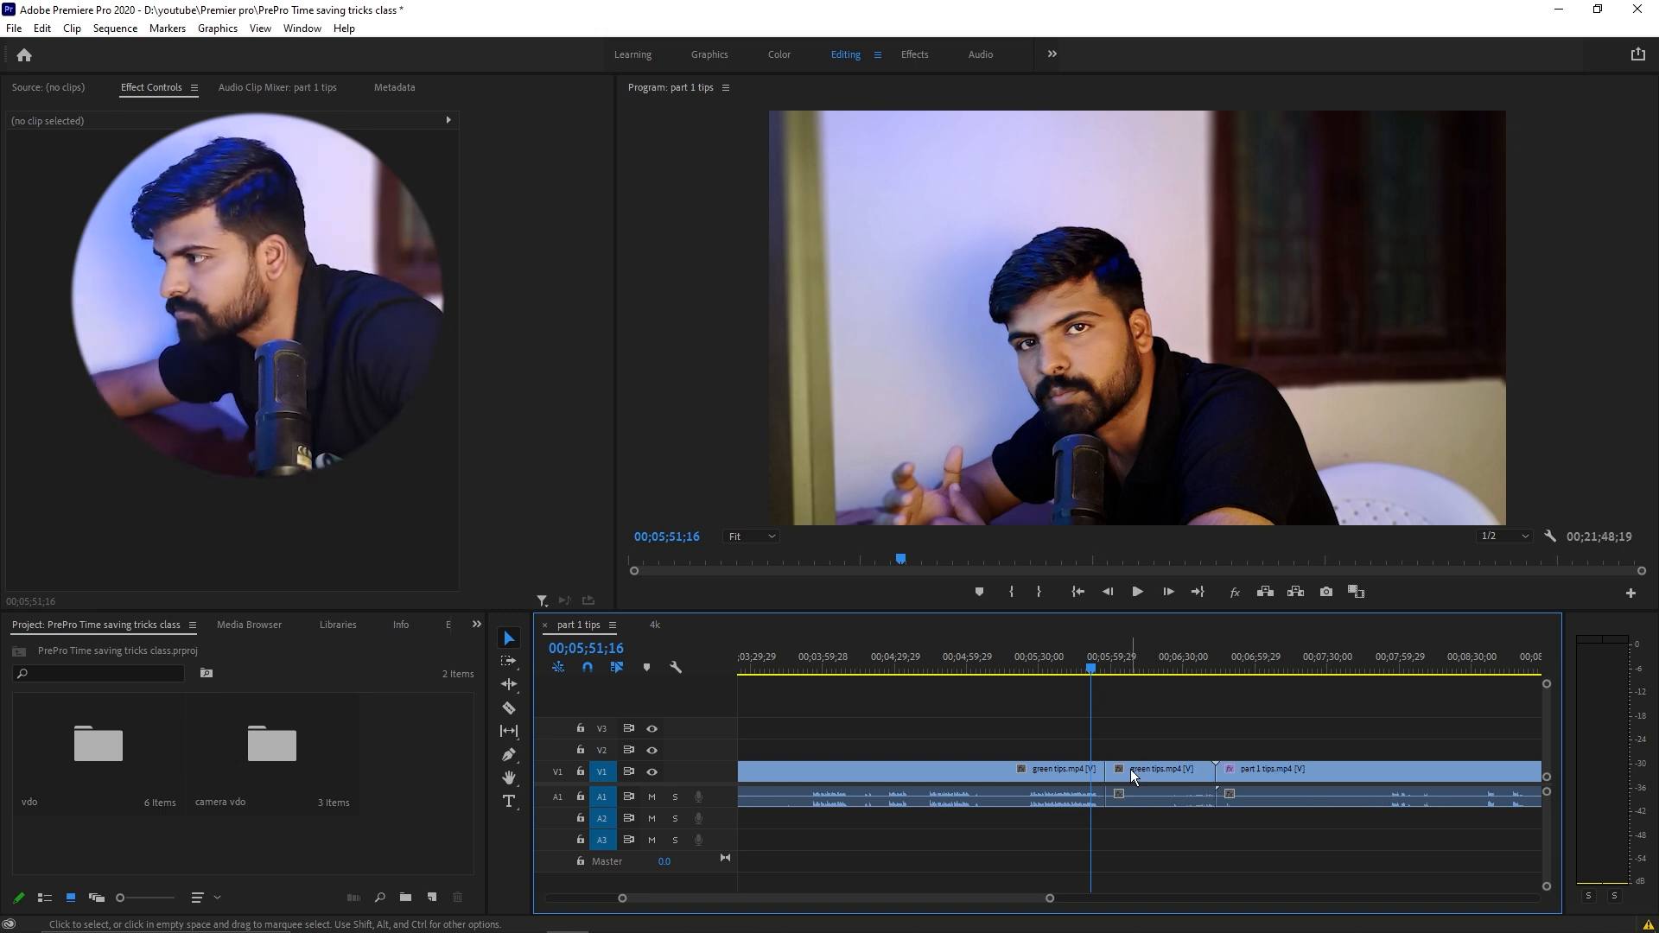
key(ctrl+z)
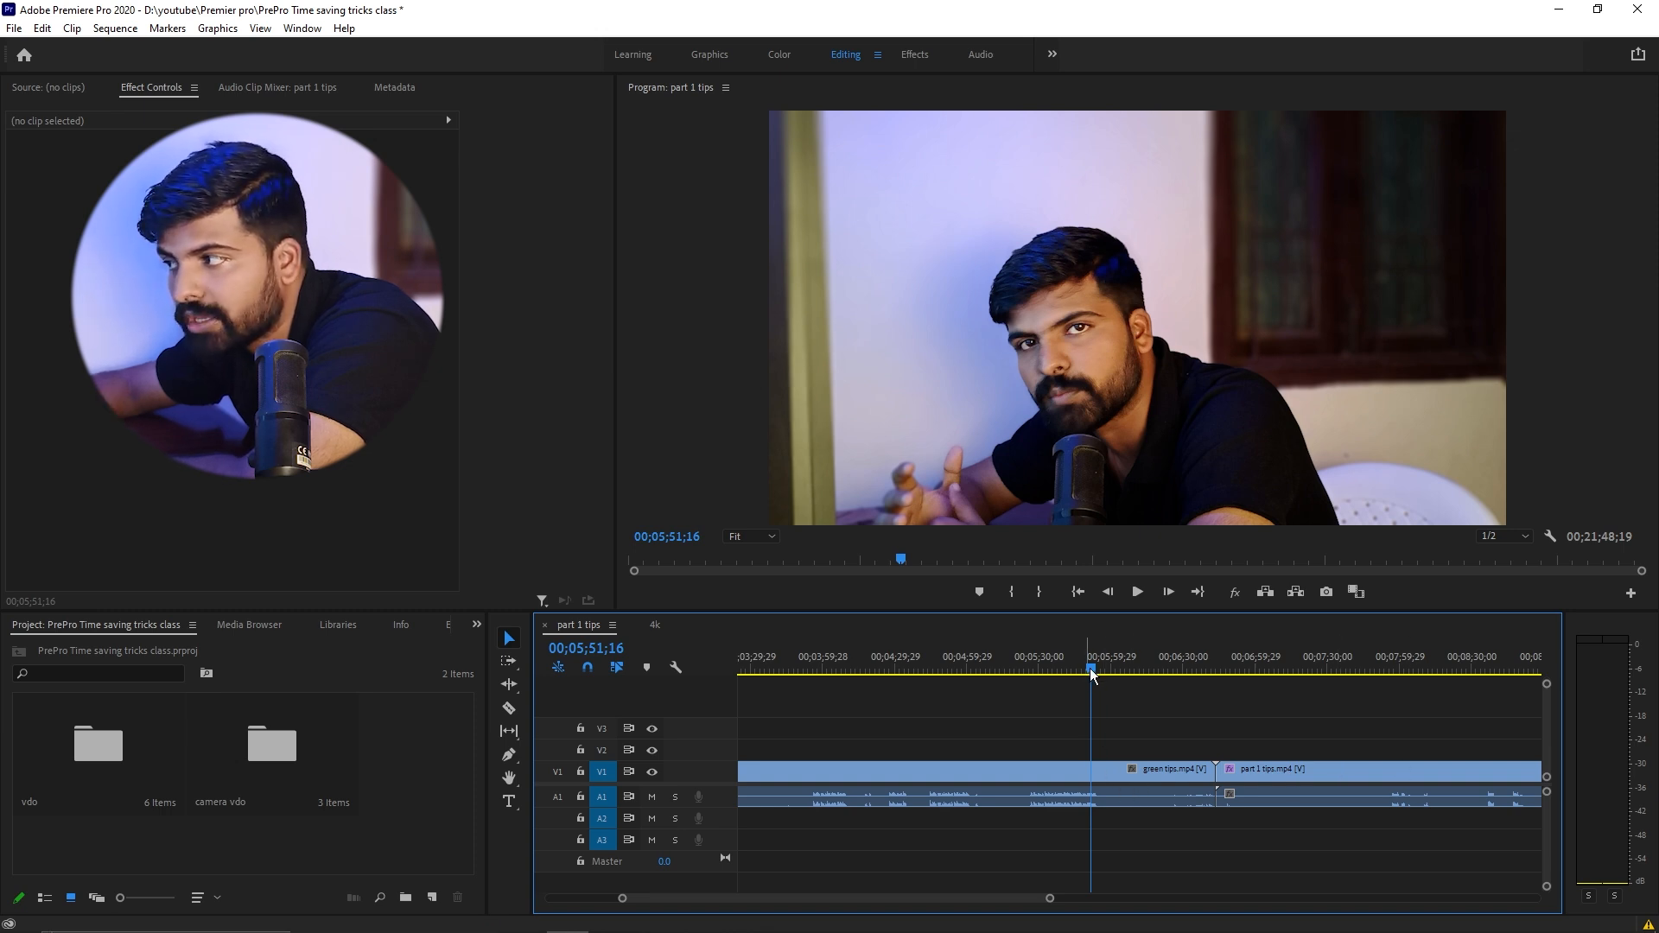
Step: Move the playhead to 00;05;56;17 and ripple trim the end of green tips.mp4 back to it
drag(1091, 671, 1103, 670)
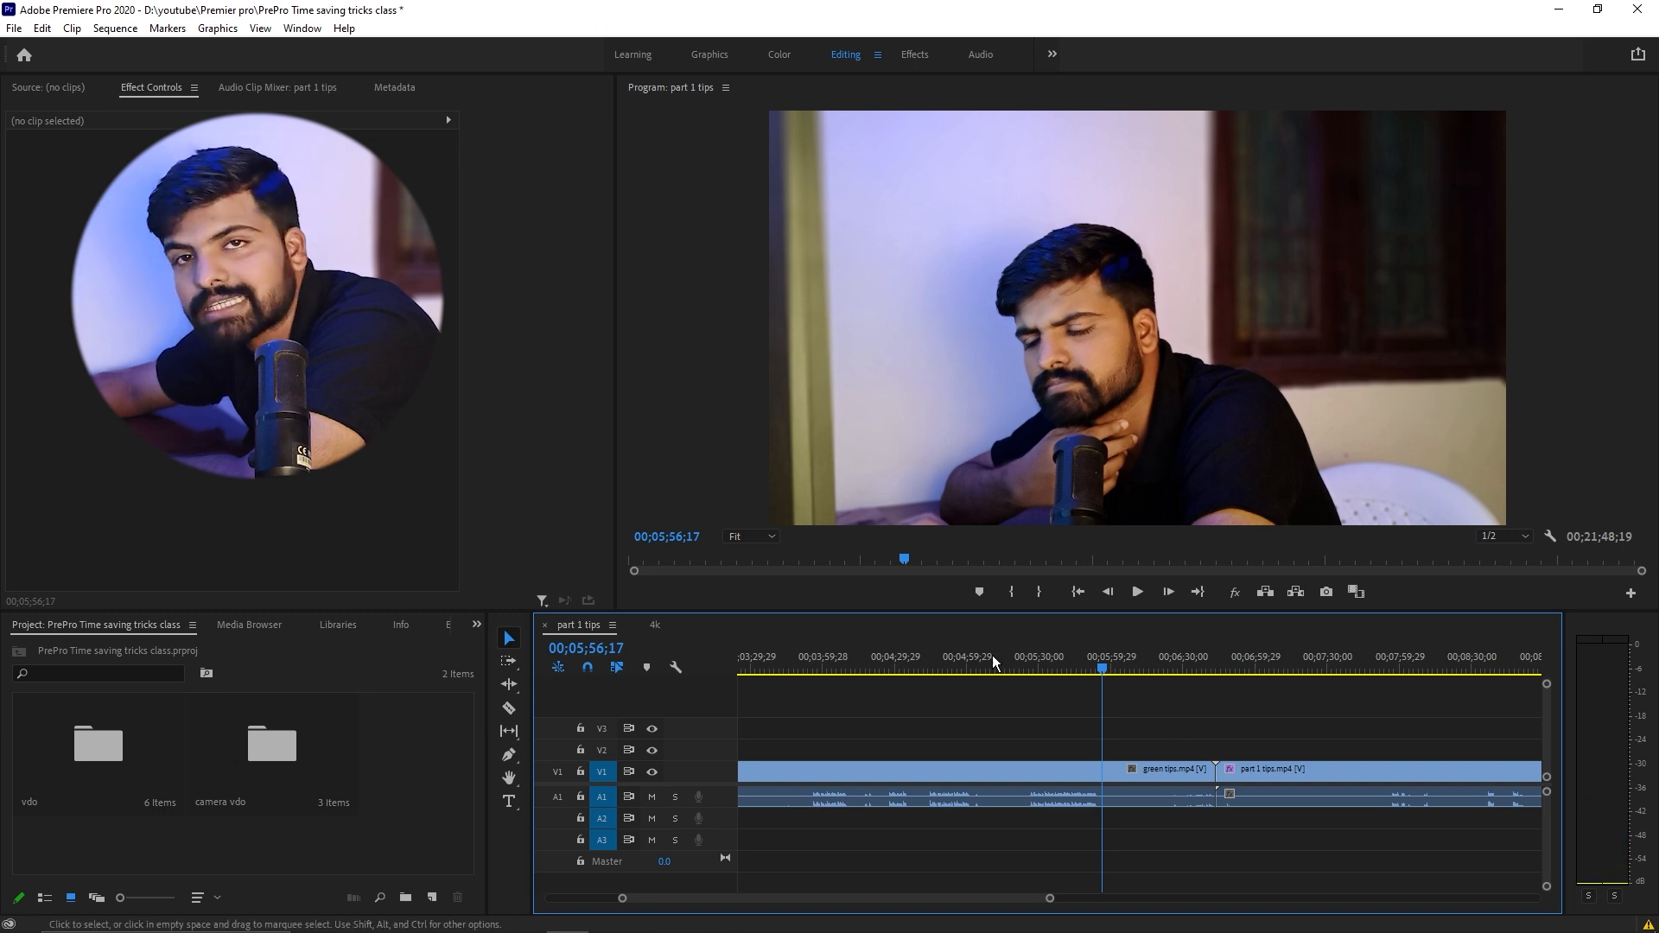
drag(1049, 897, 913, 898)
scroll(1179, 765, down, 3)
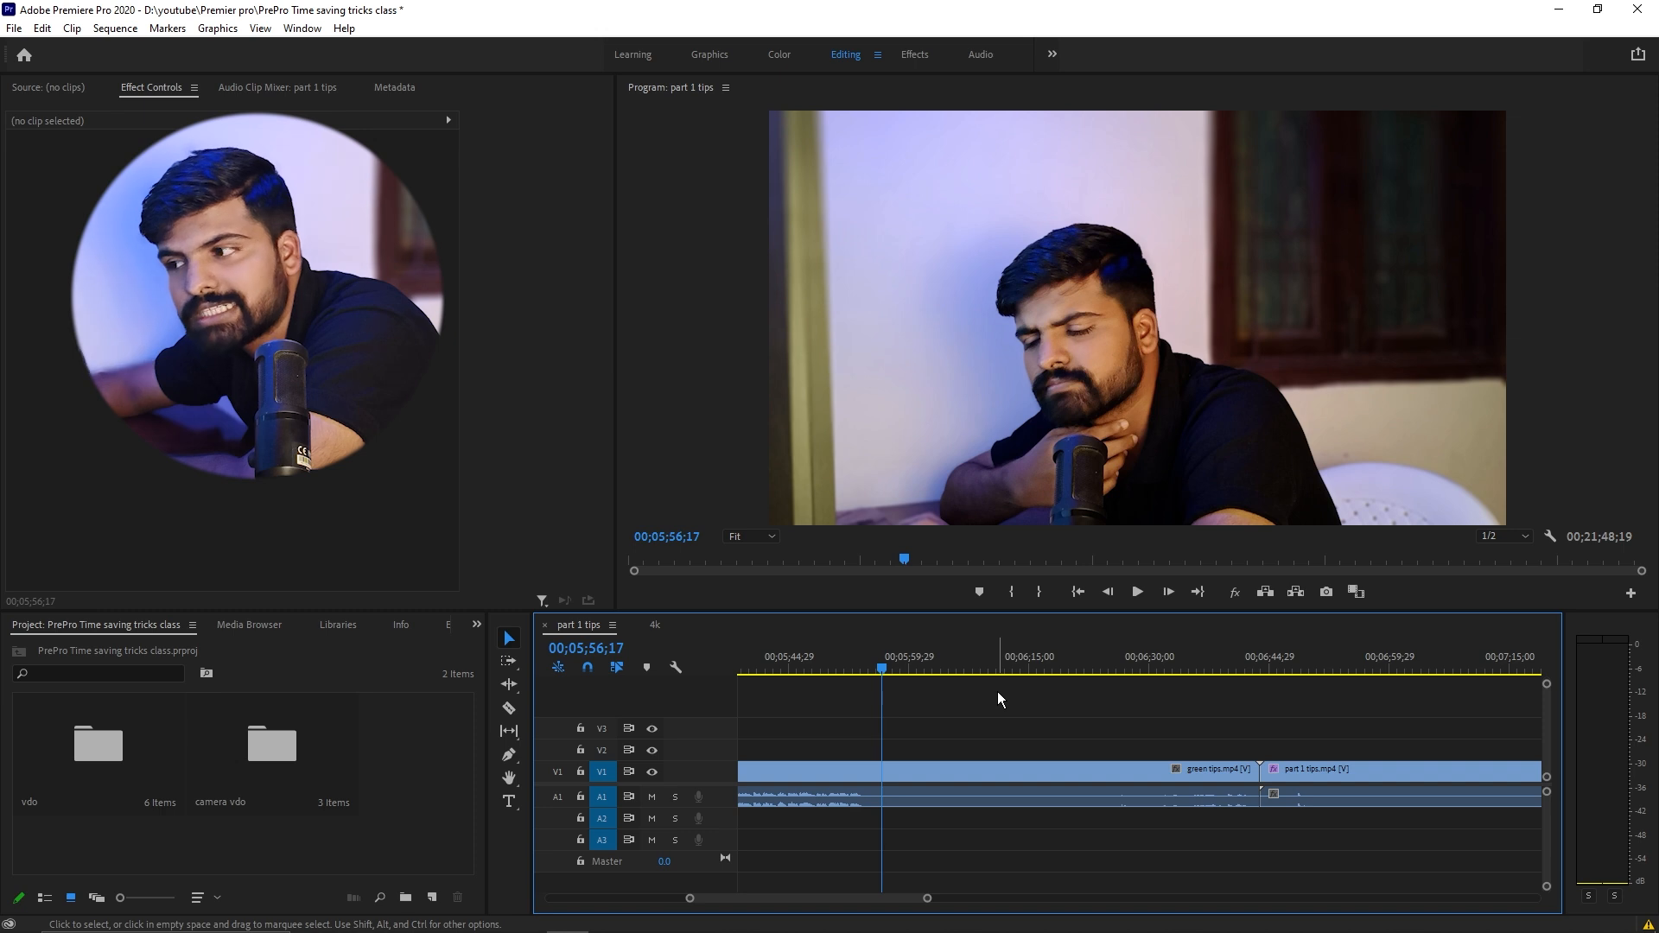
key(w)
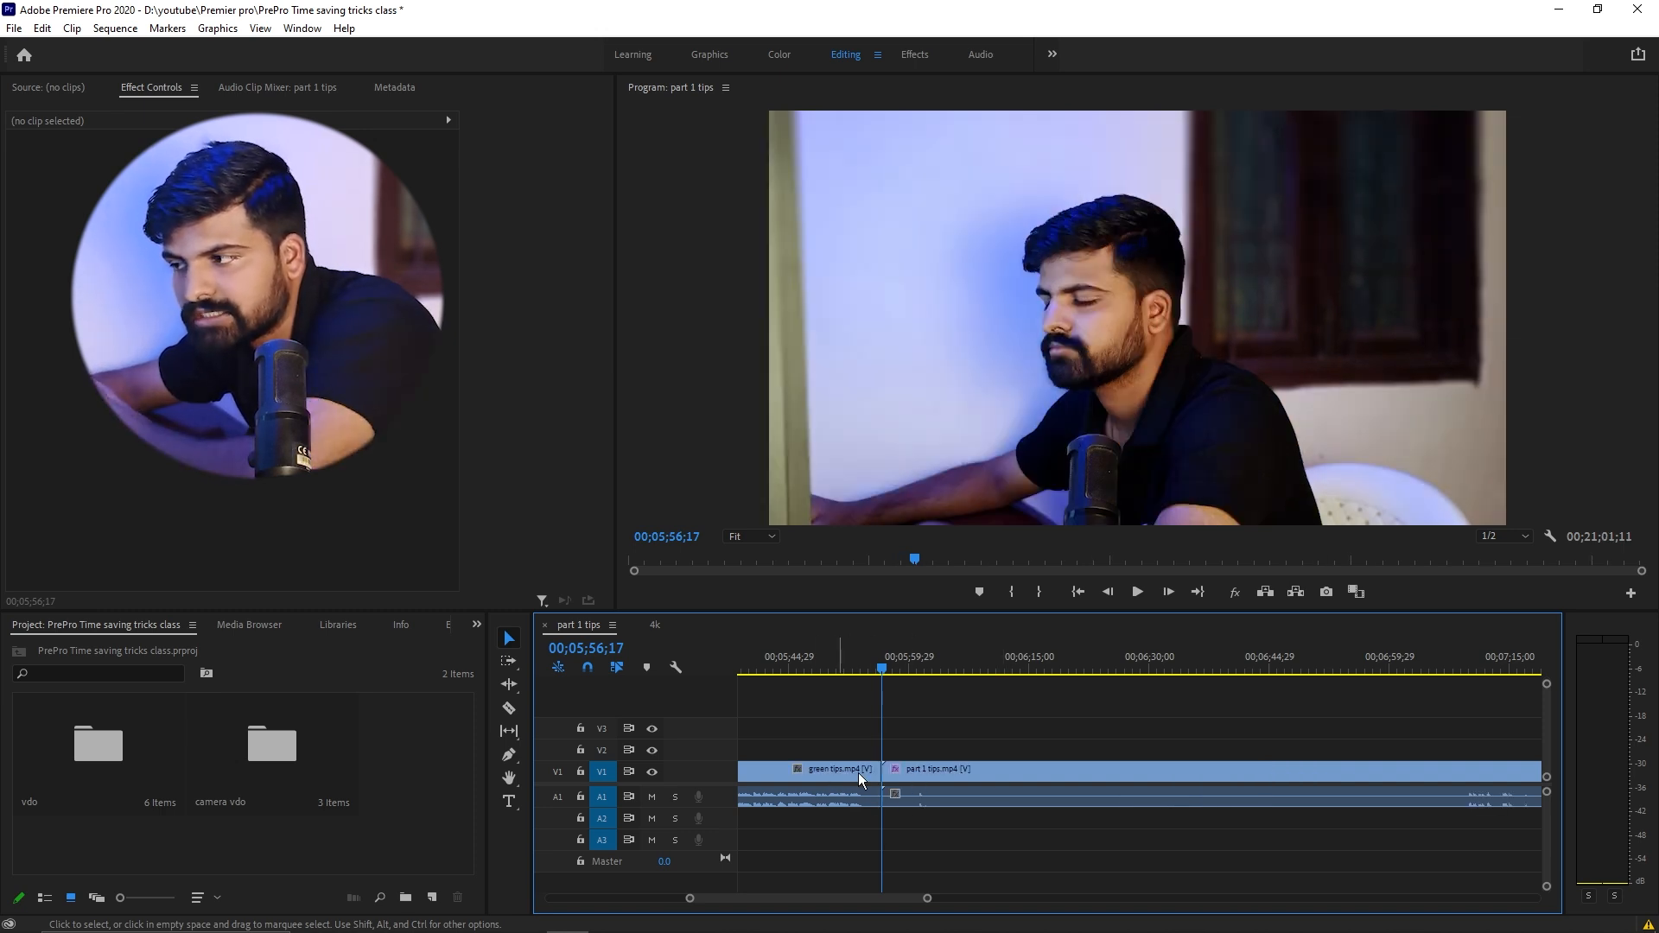
scroll(907, 768, up, 3)
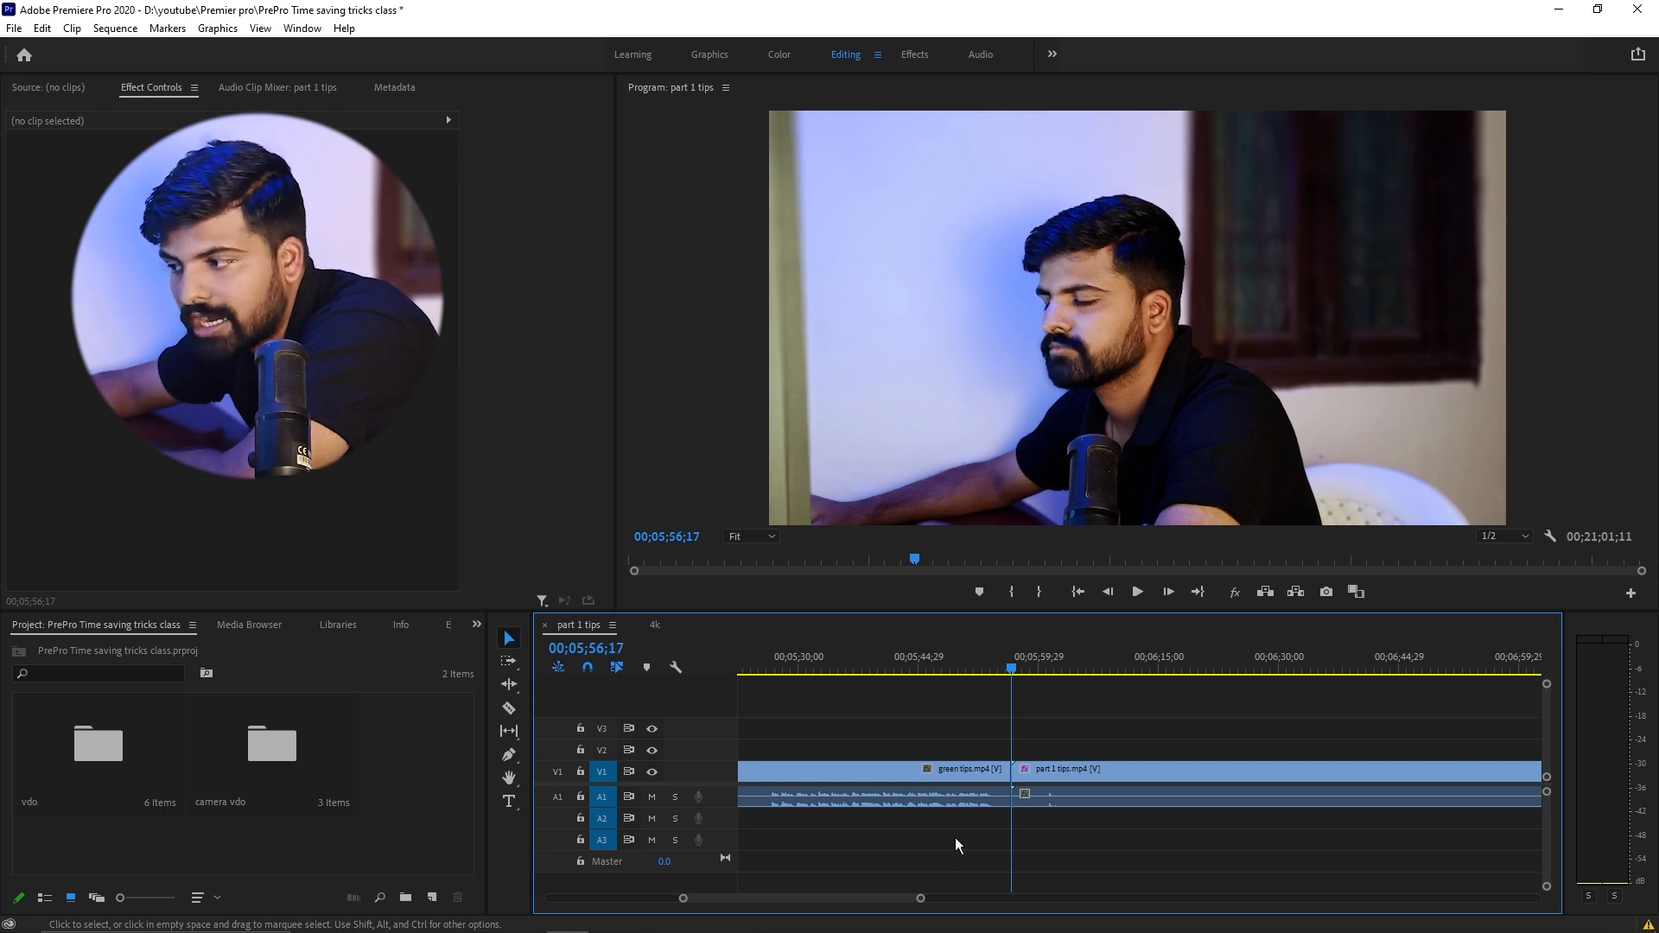
Step: Ripple trim the end of part 1 tips.mp4 back to 00;19;04;11 so that 1.mp4 follows directly
drag(920, 898, 1113, 909)
scroll(1298, 831, down, 10)
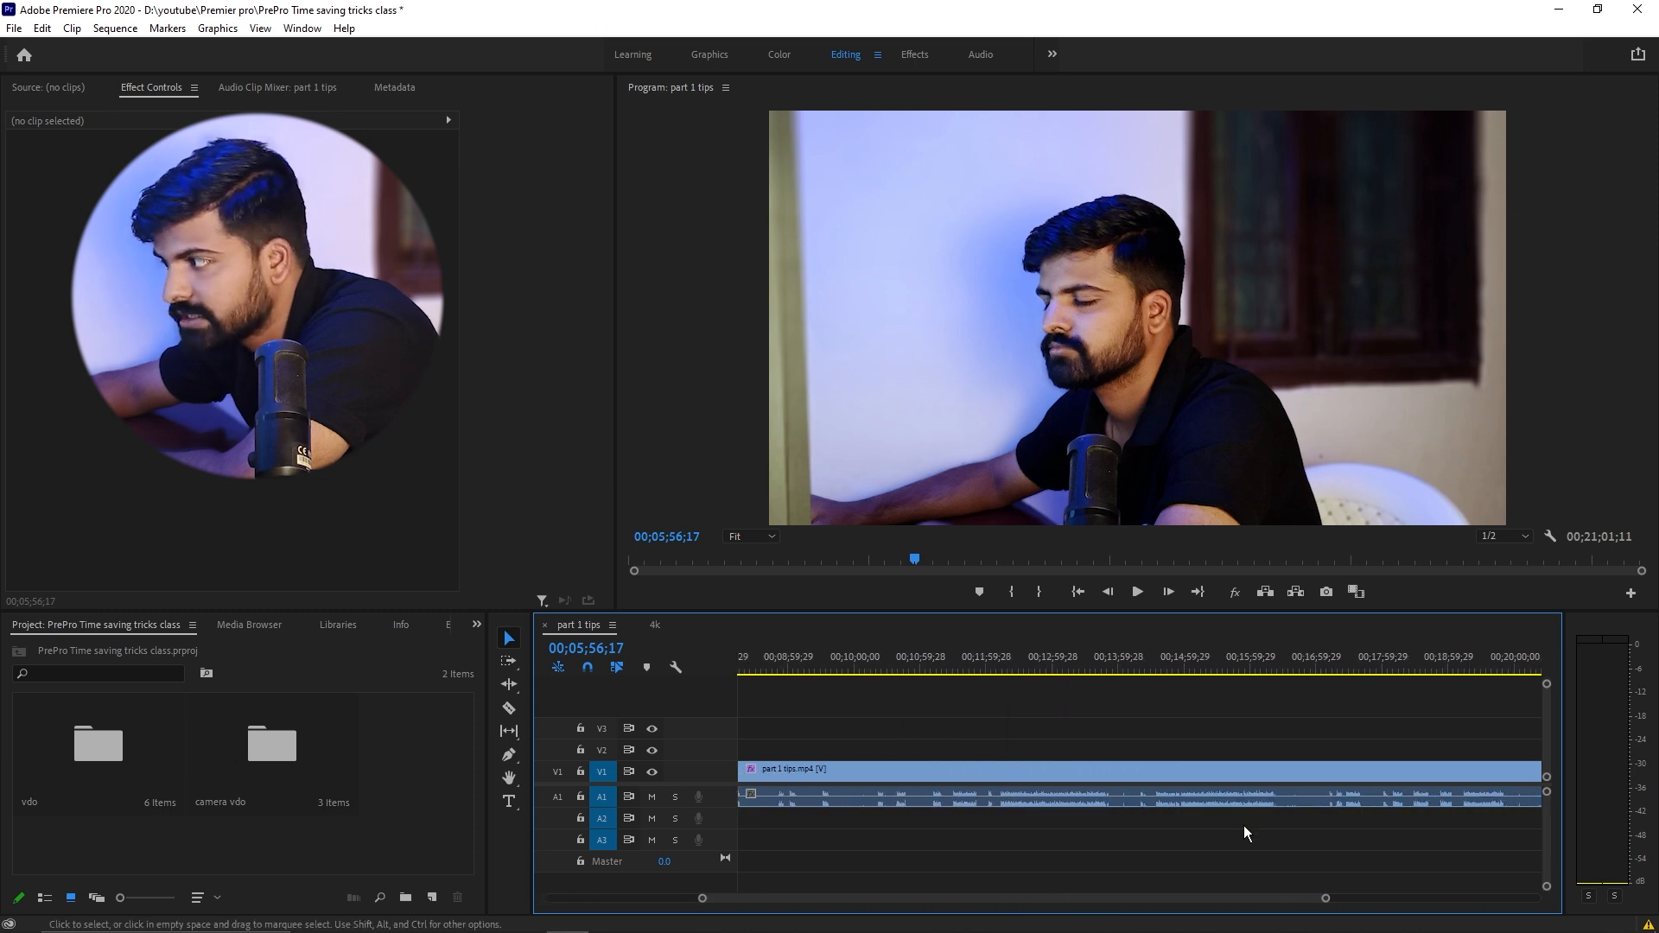
scroll(1240, 830, down, 5)
click(1146, 661)
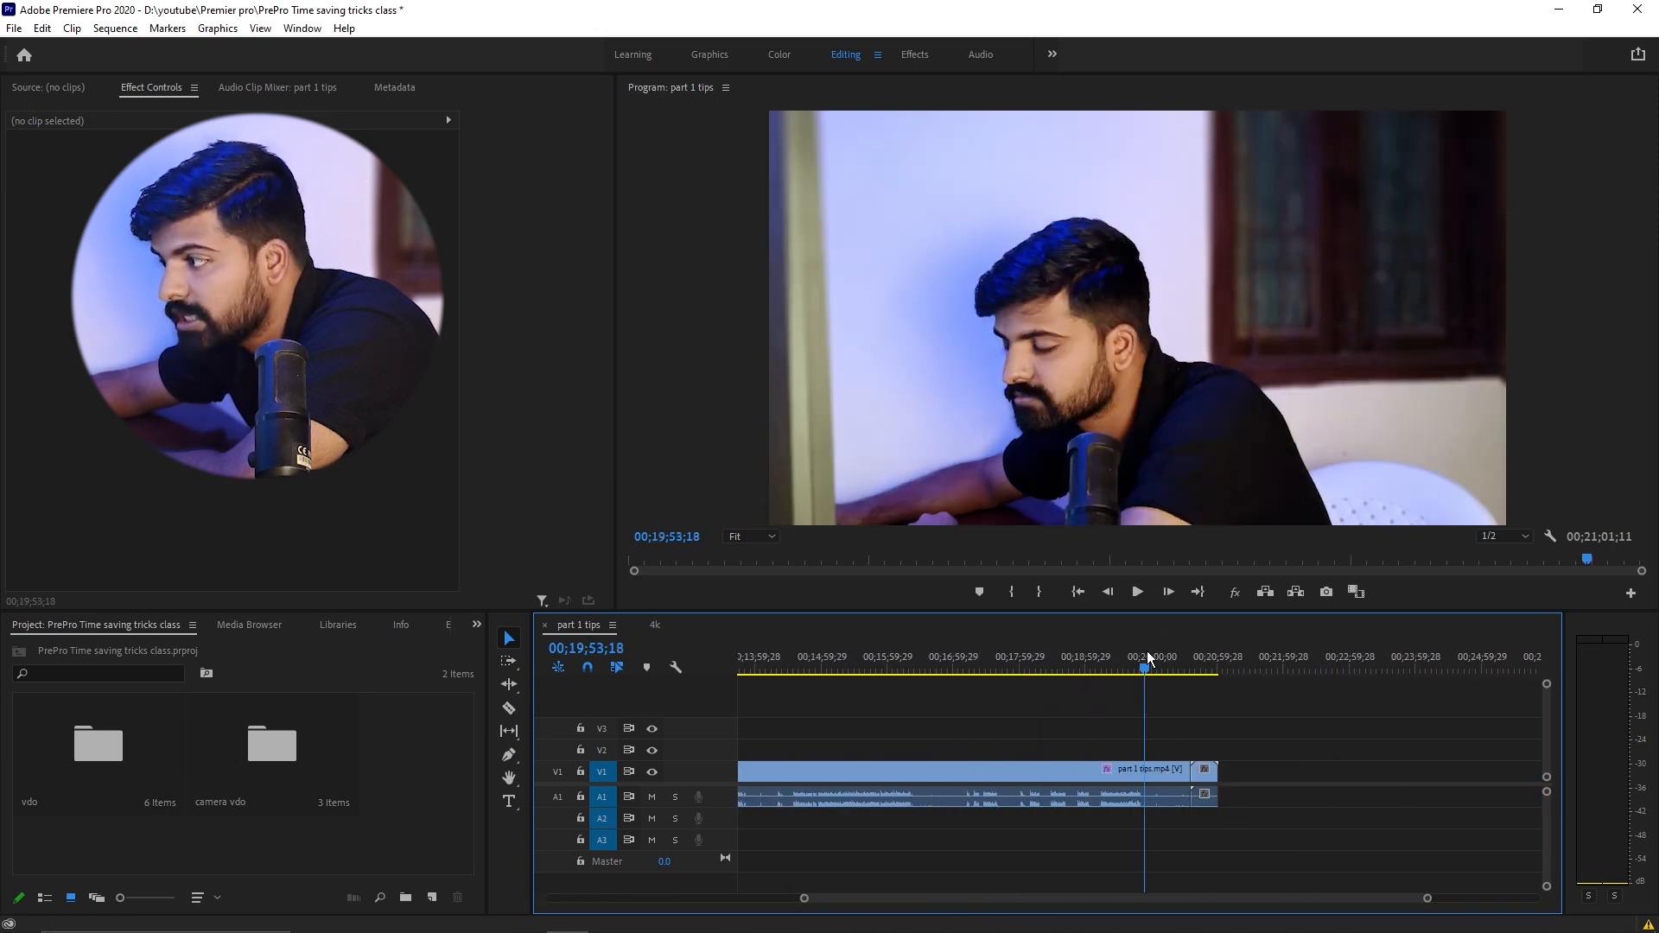
drag(1427, 899, 1274, 932)
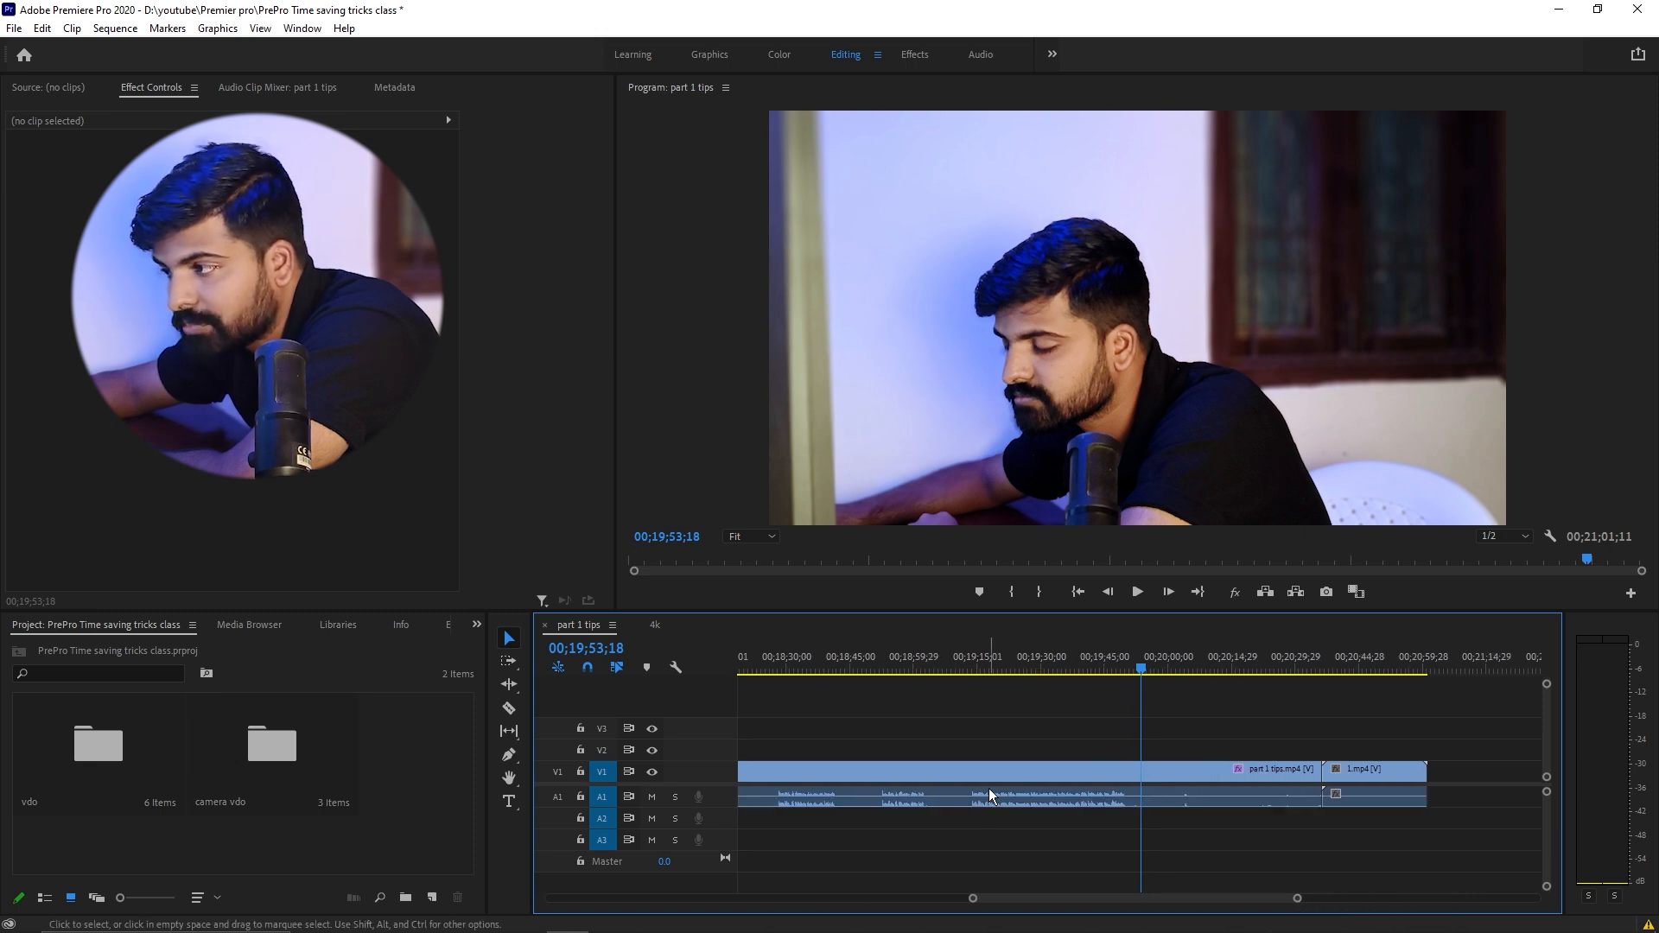
click(1364, 661)
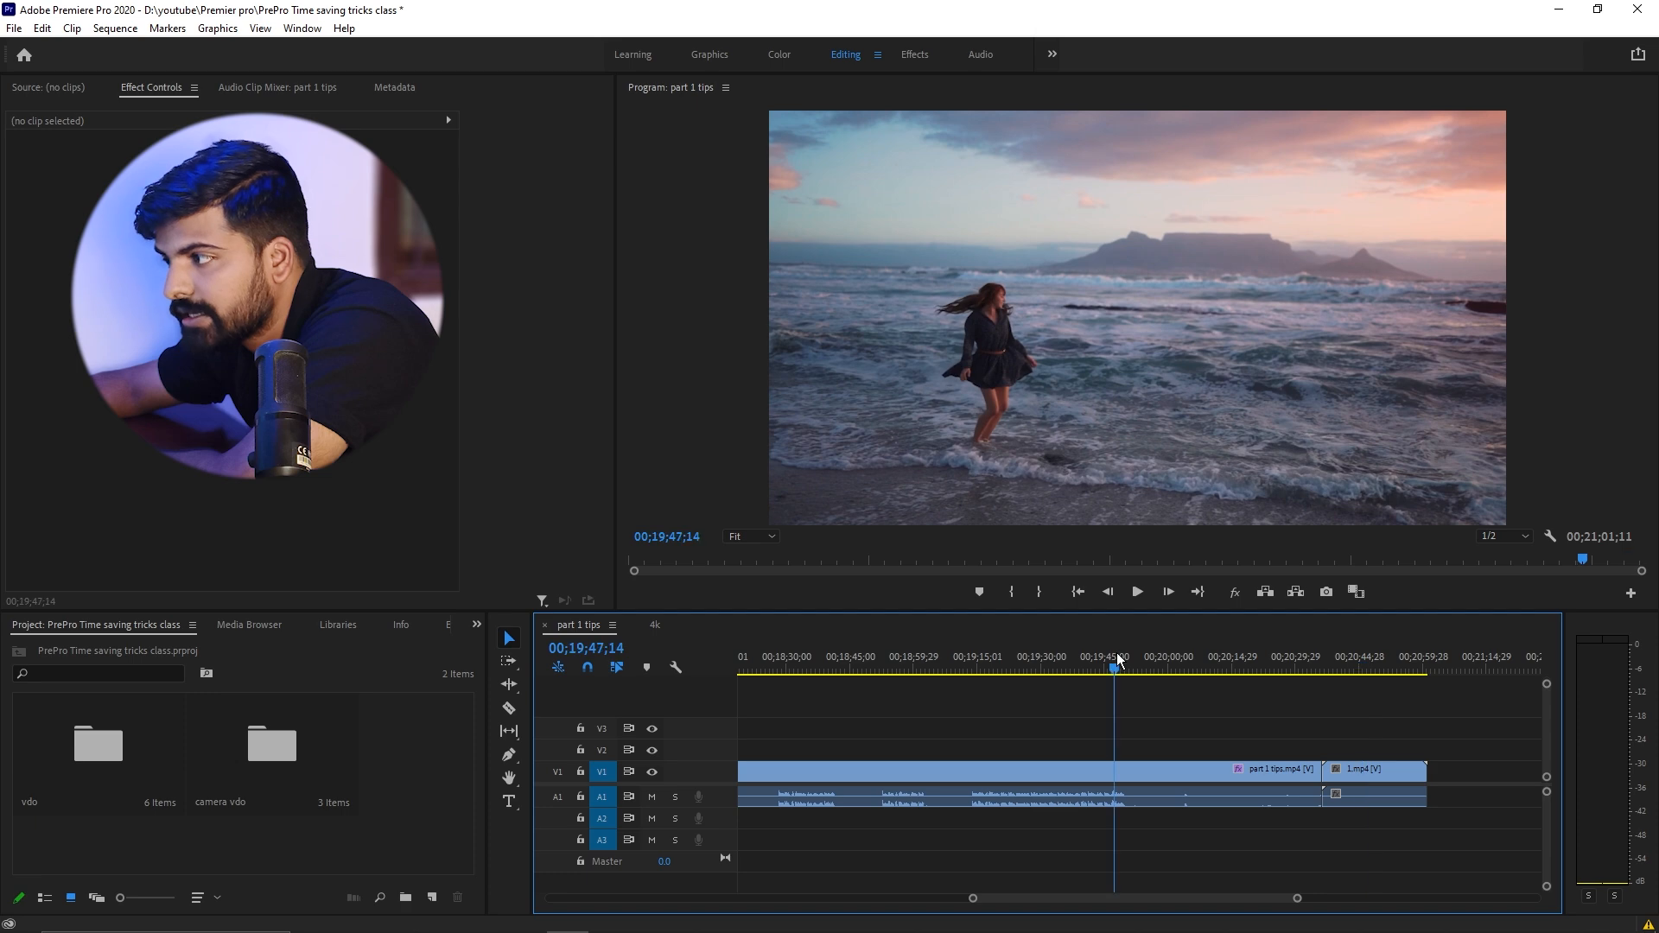
click(1113, 662)
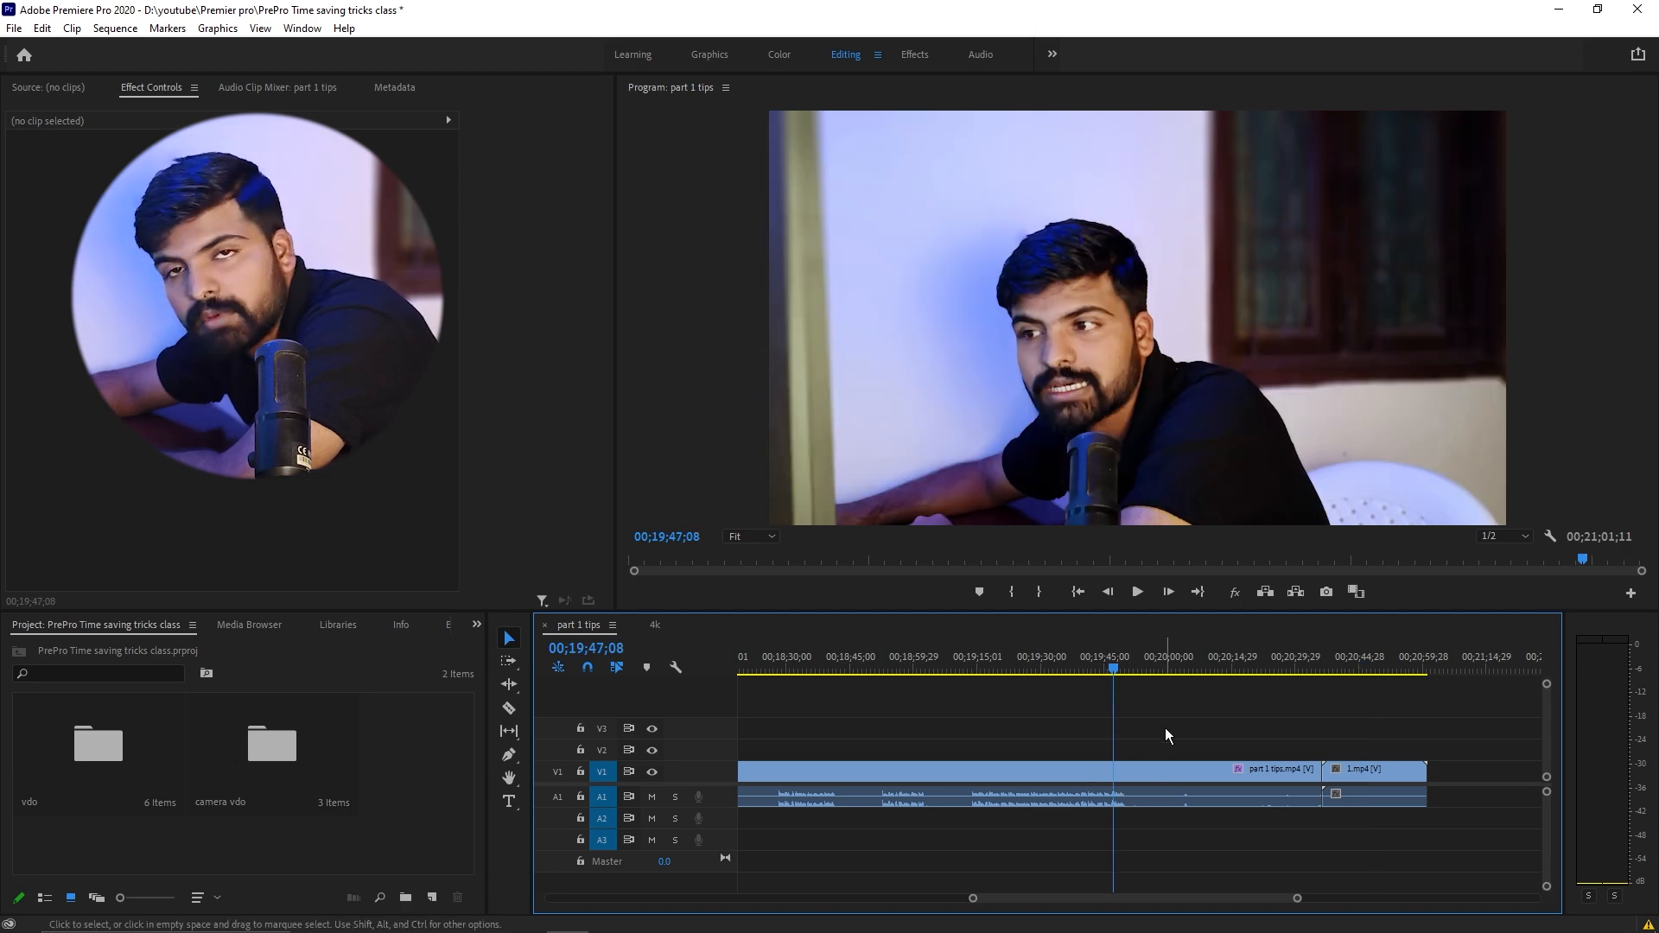
drag(1127, 664, 933, 738)
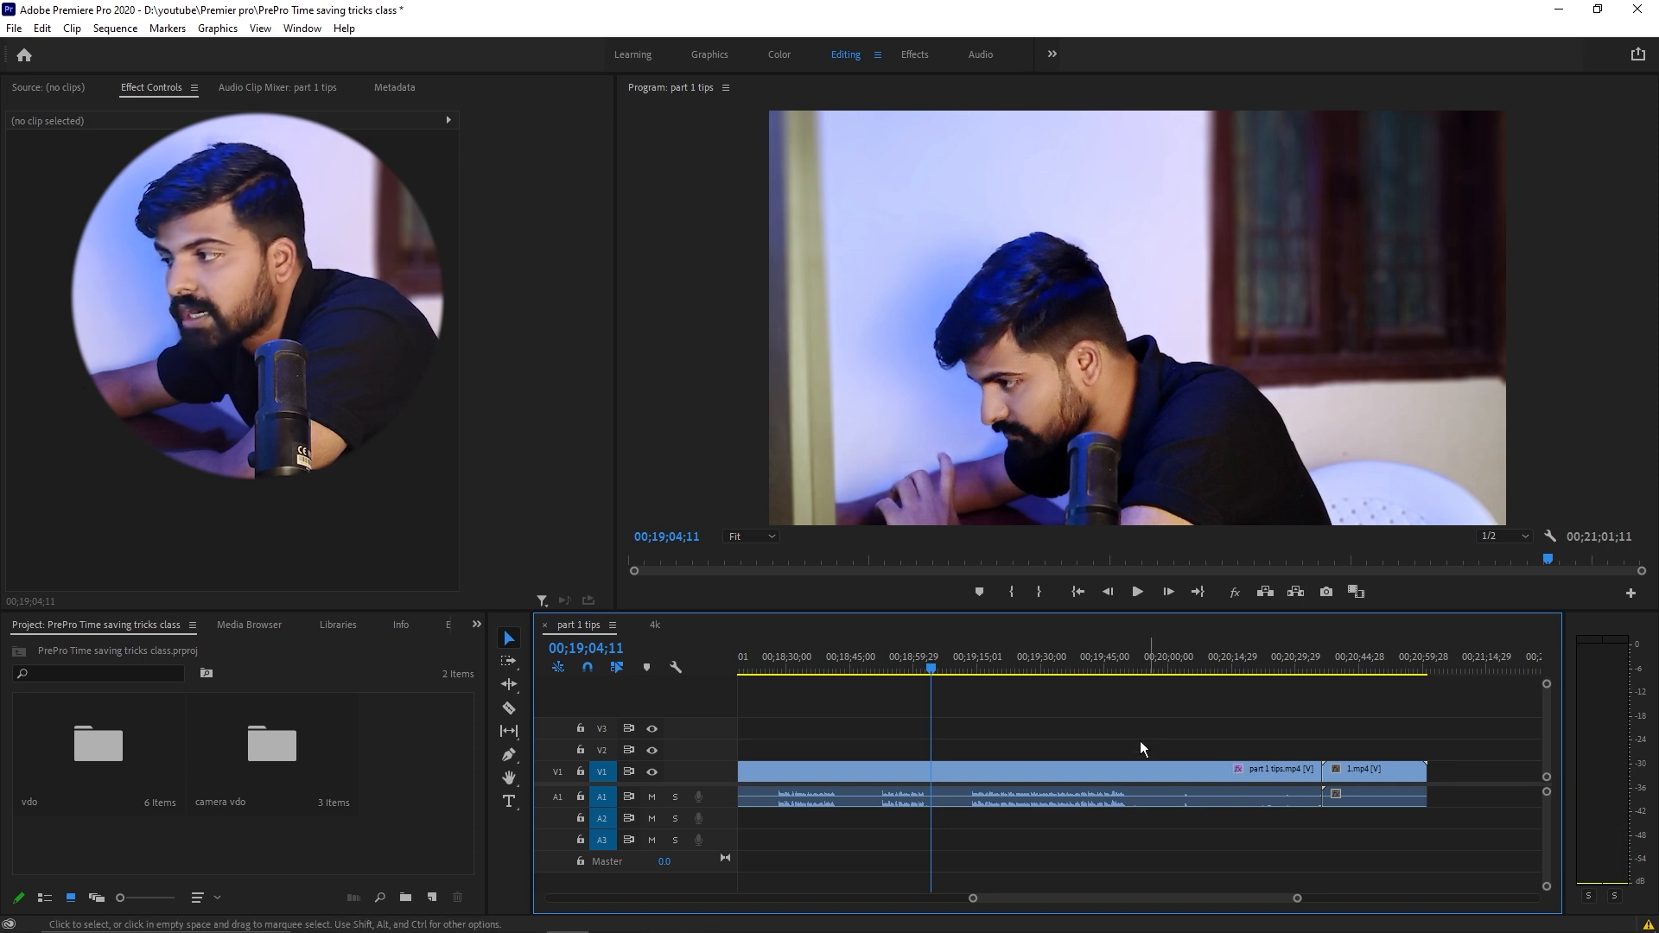
drag(981, 730, 1052, 788)
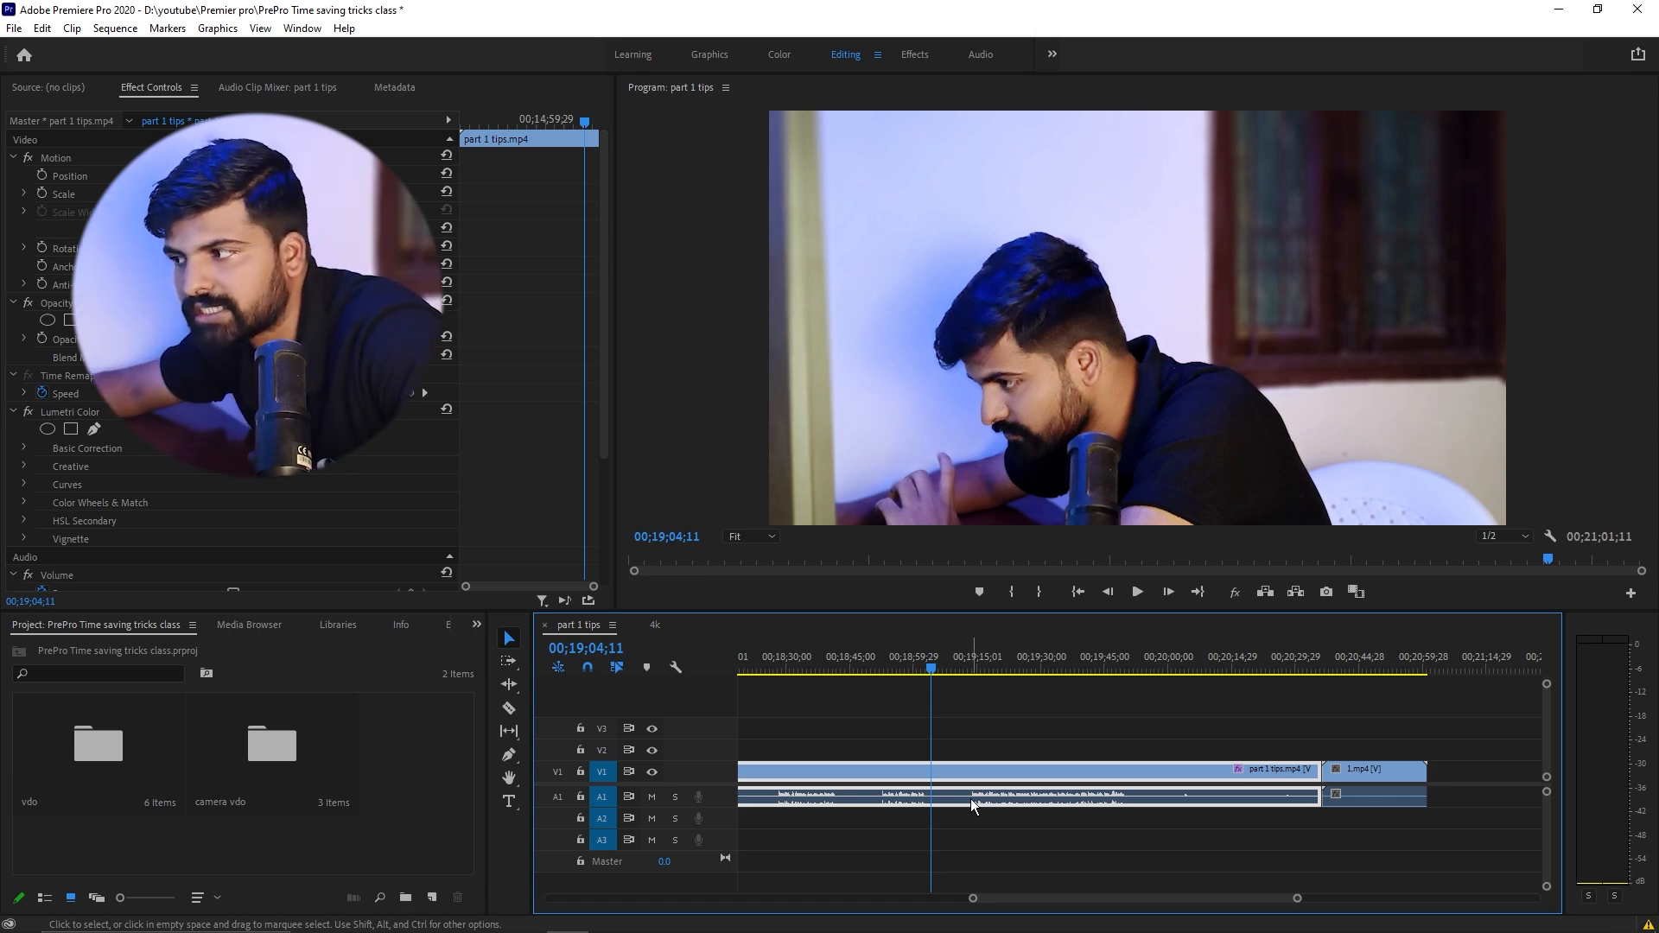
key(w)
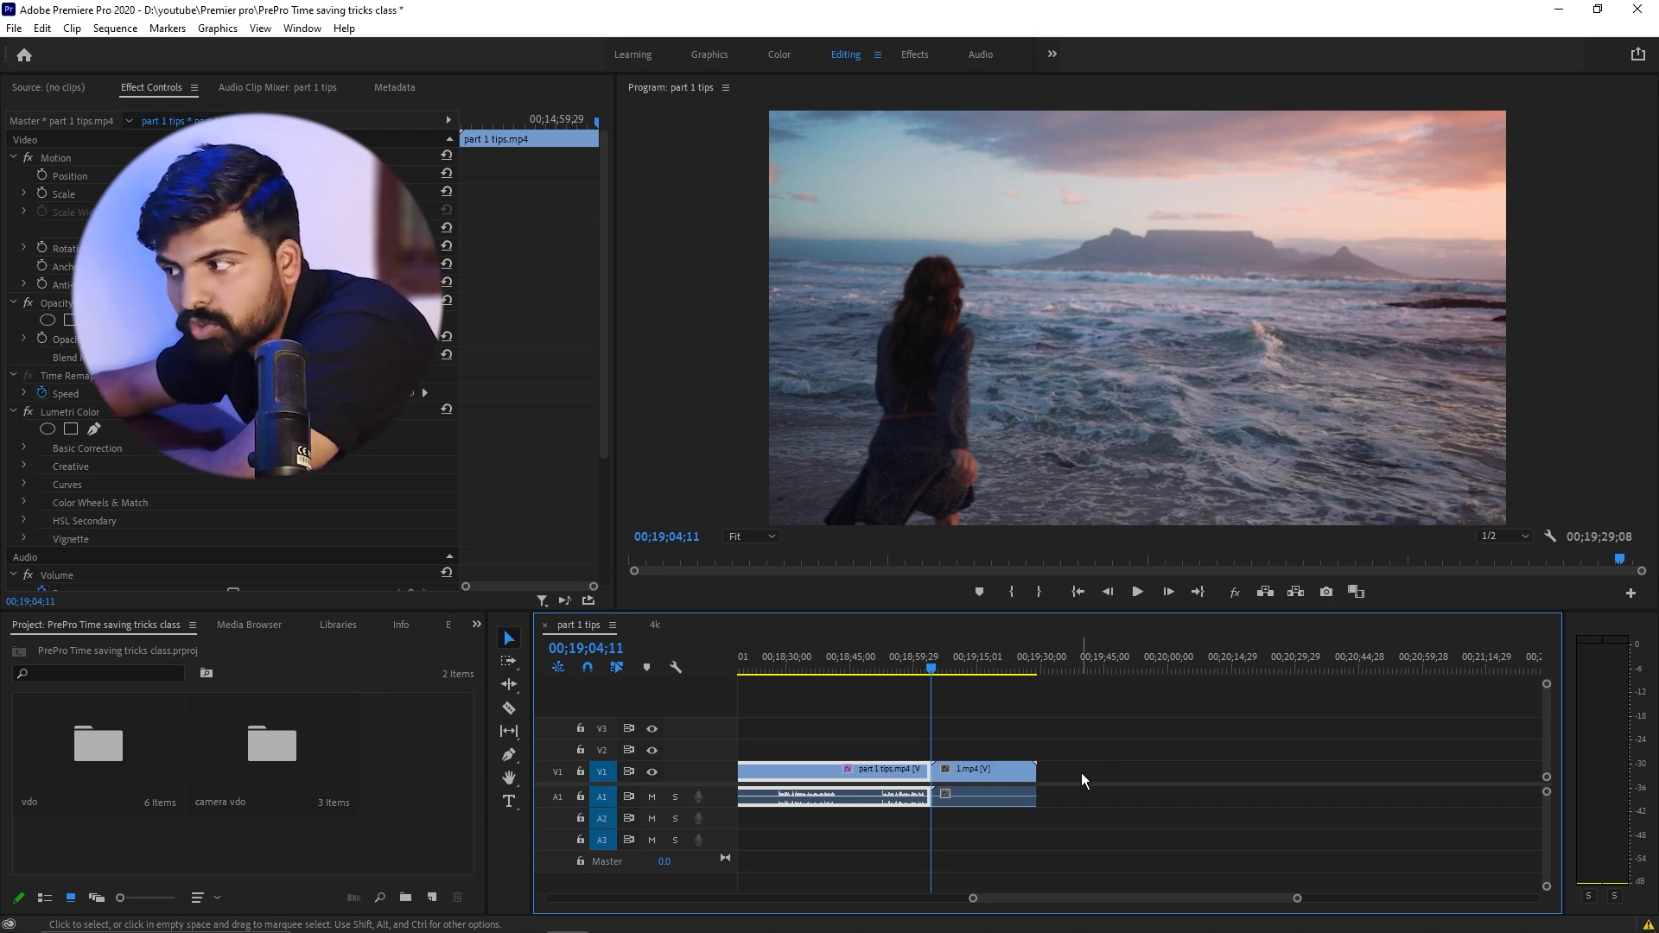
Step: Bring the start of part 1 tips.mp4 into view and place the playhead at 00;11;24;05 within the clip
scroll(1081, 772, up, 6)
scroll(1076, 773, up, 10)
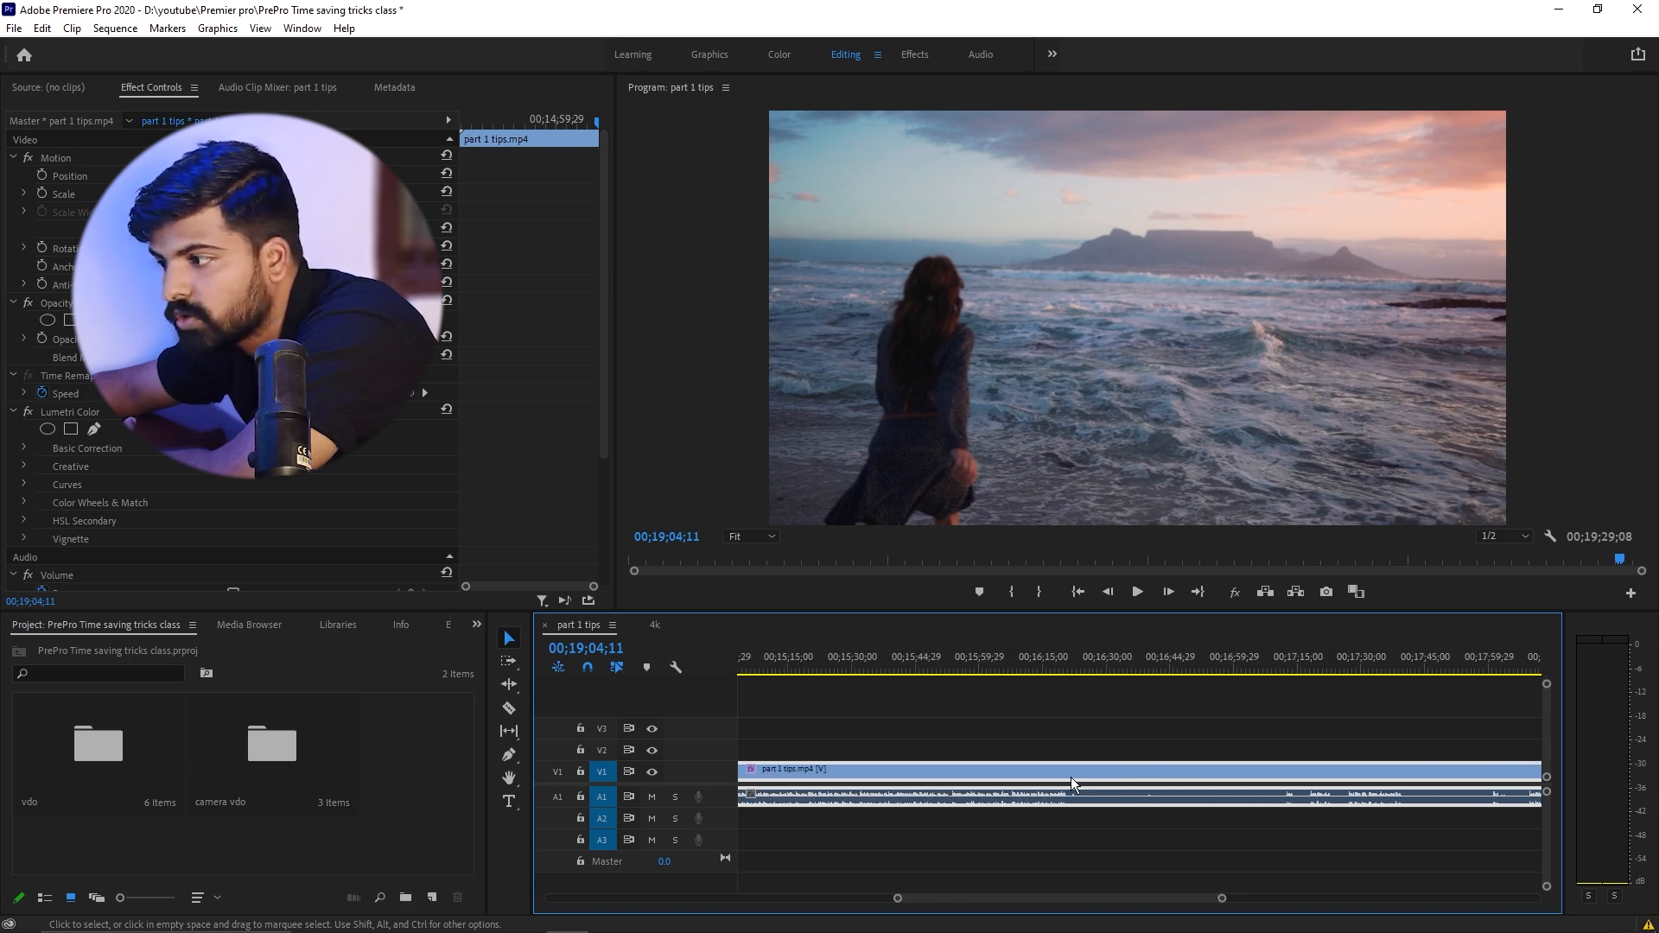
scroll(1070, 782, up, 1)
drag(1167, 900, 1326, 899)
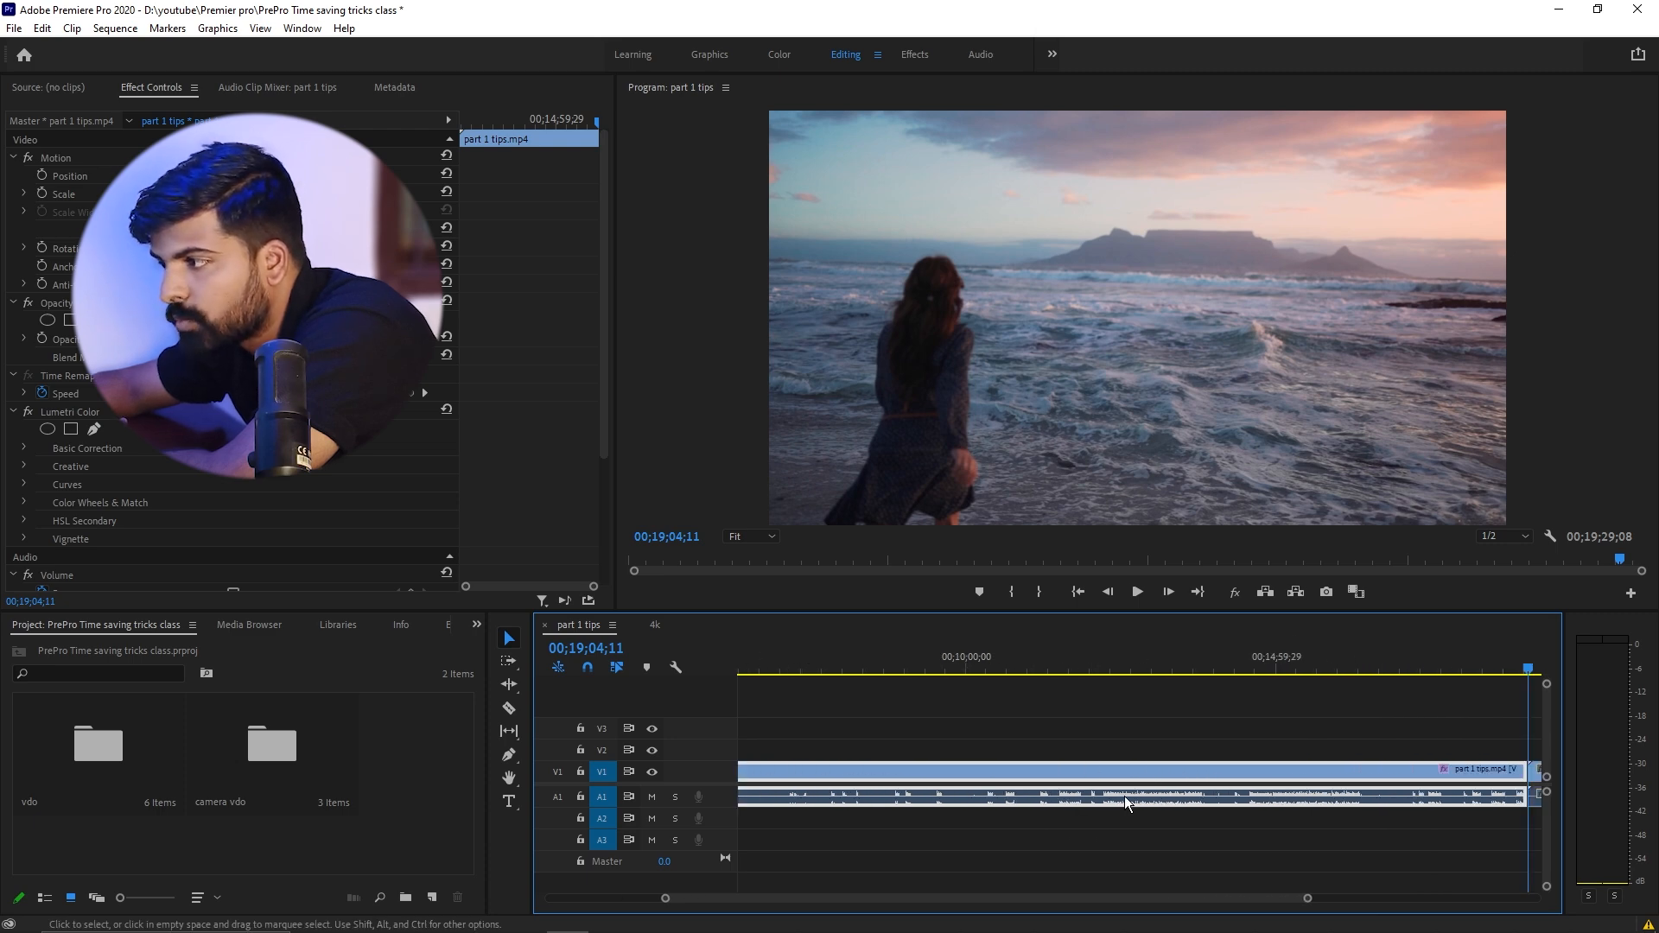
scroll(978, 785, down, 2)
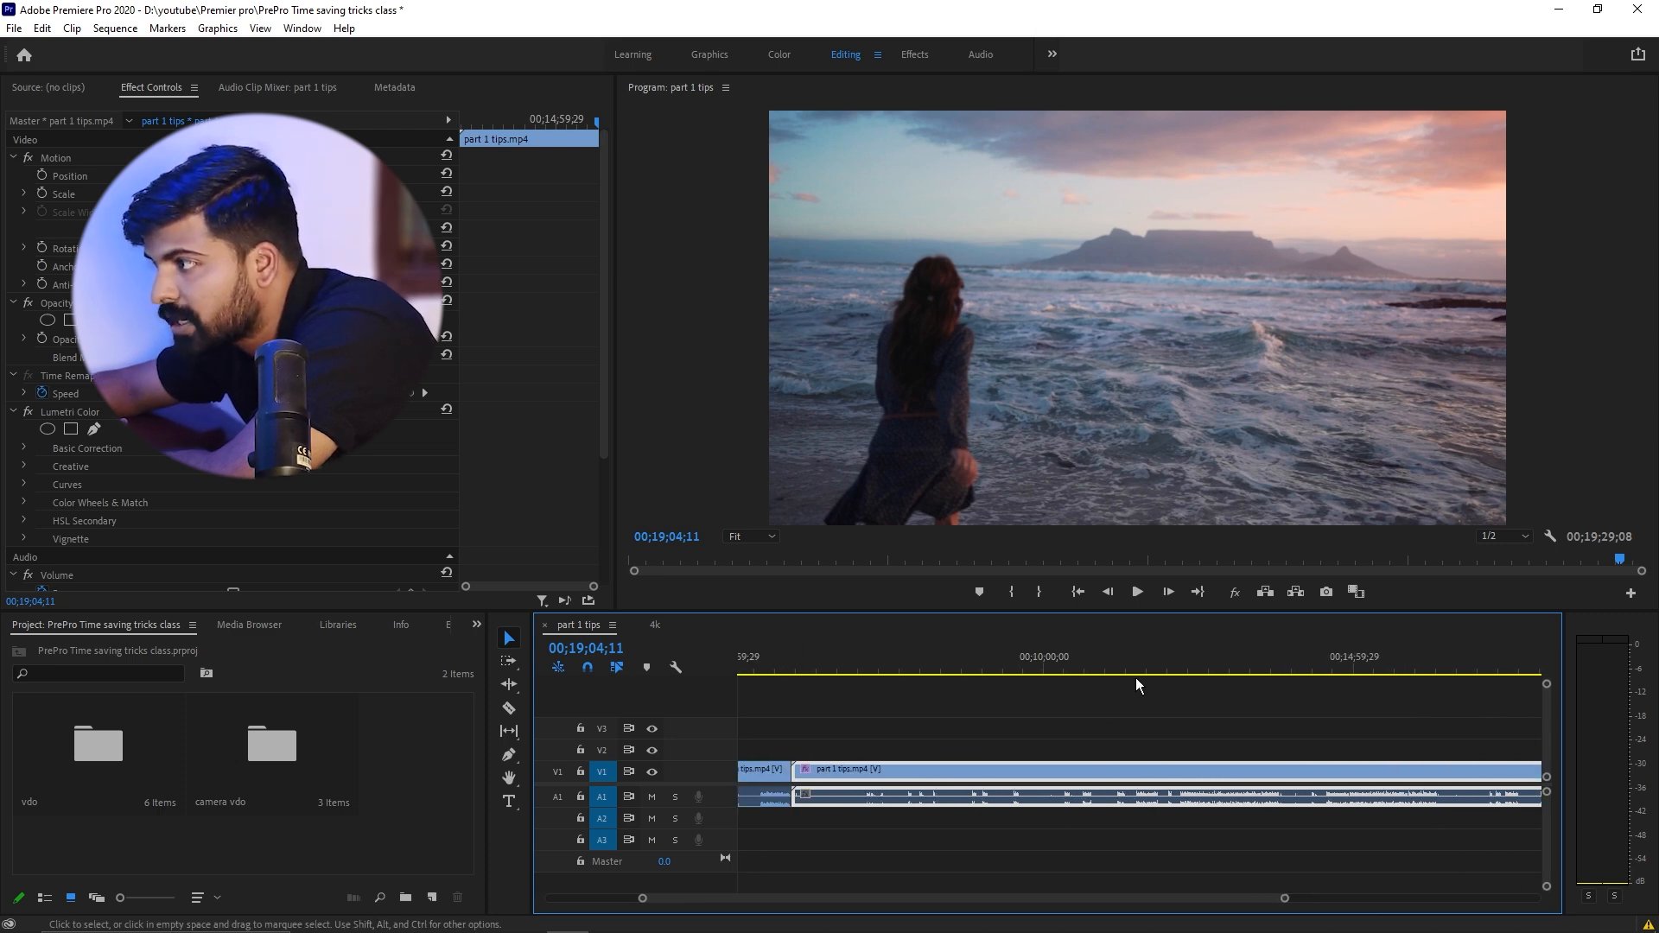
click(1180, 669)
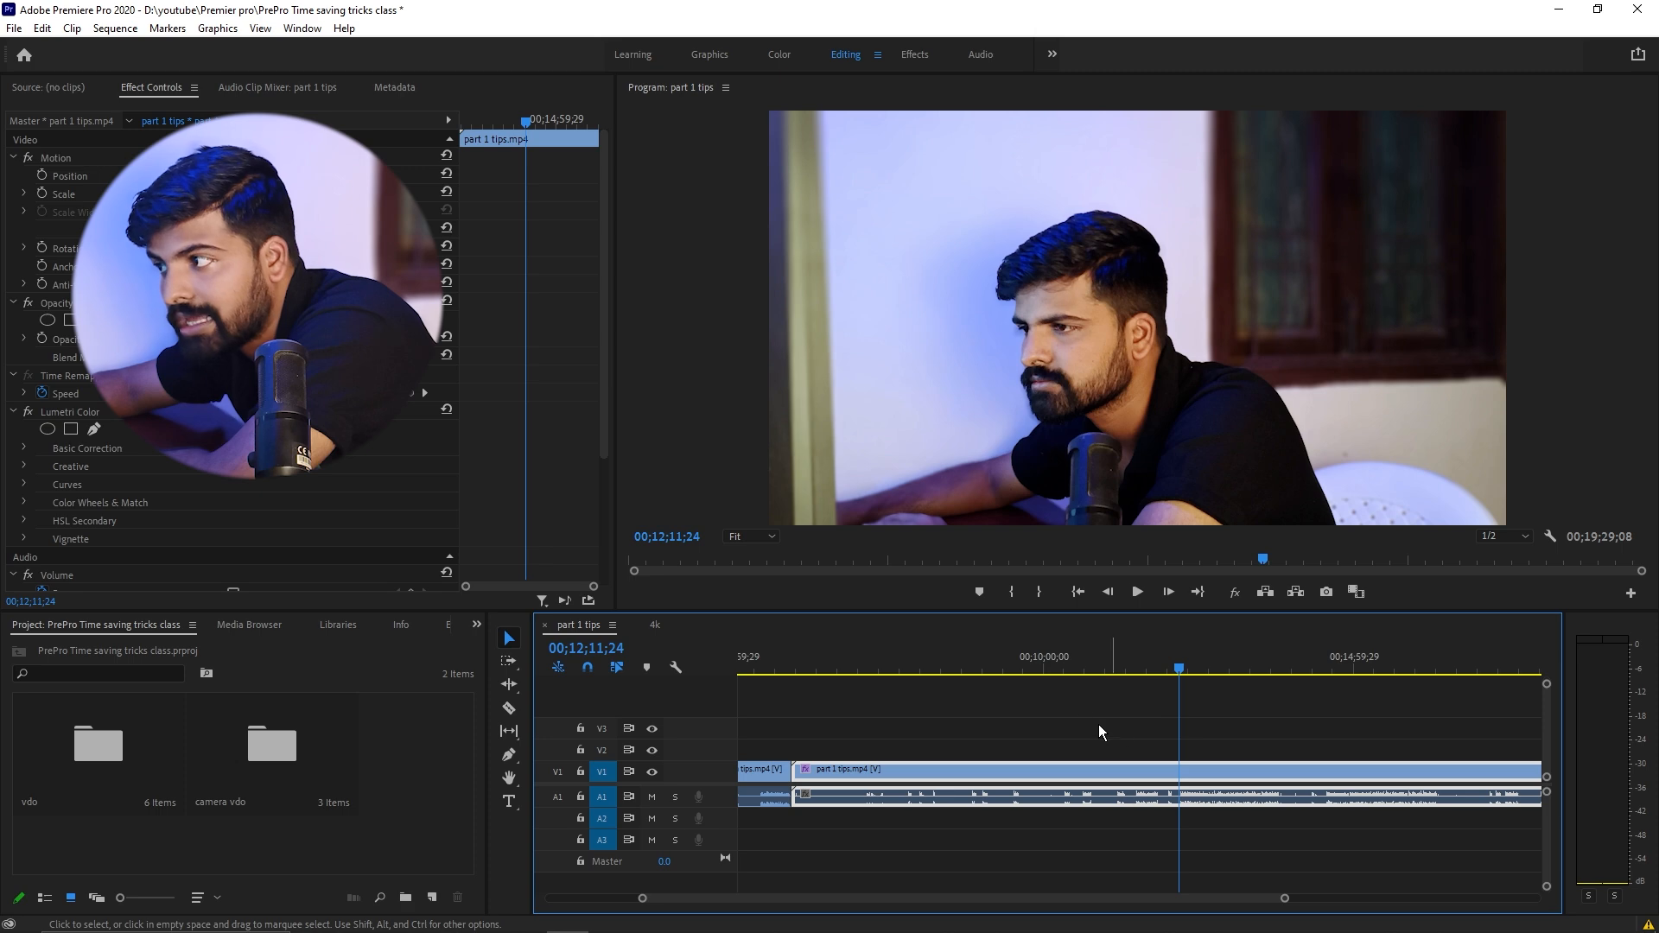
click(1128, 672)
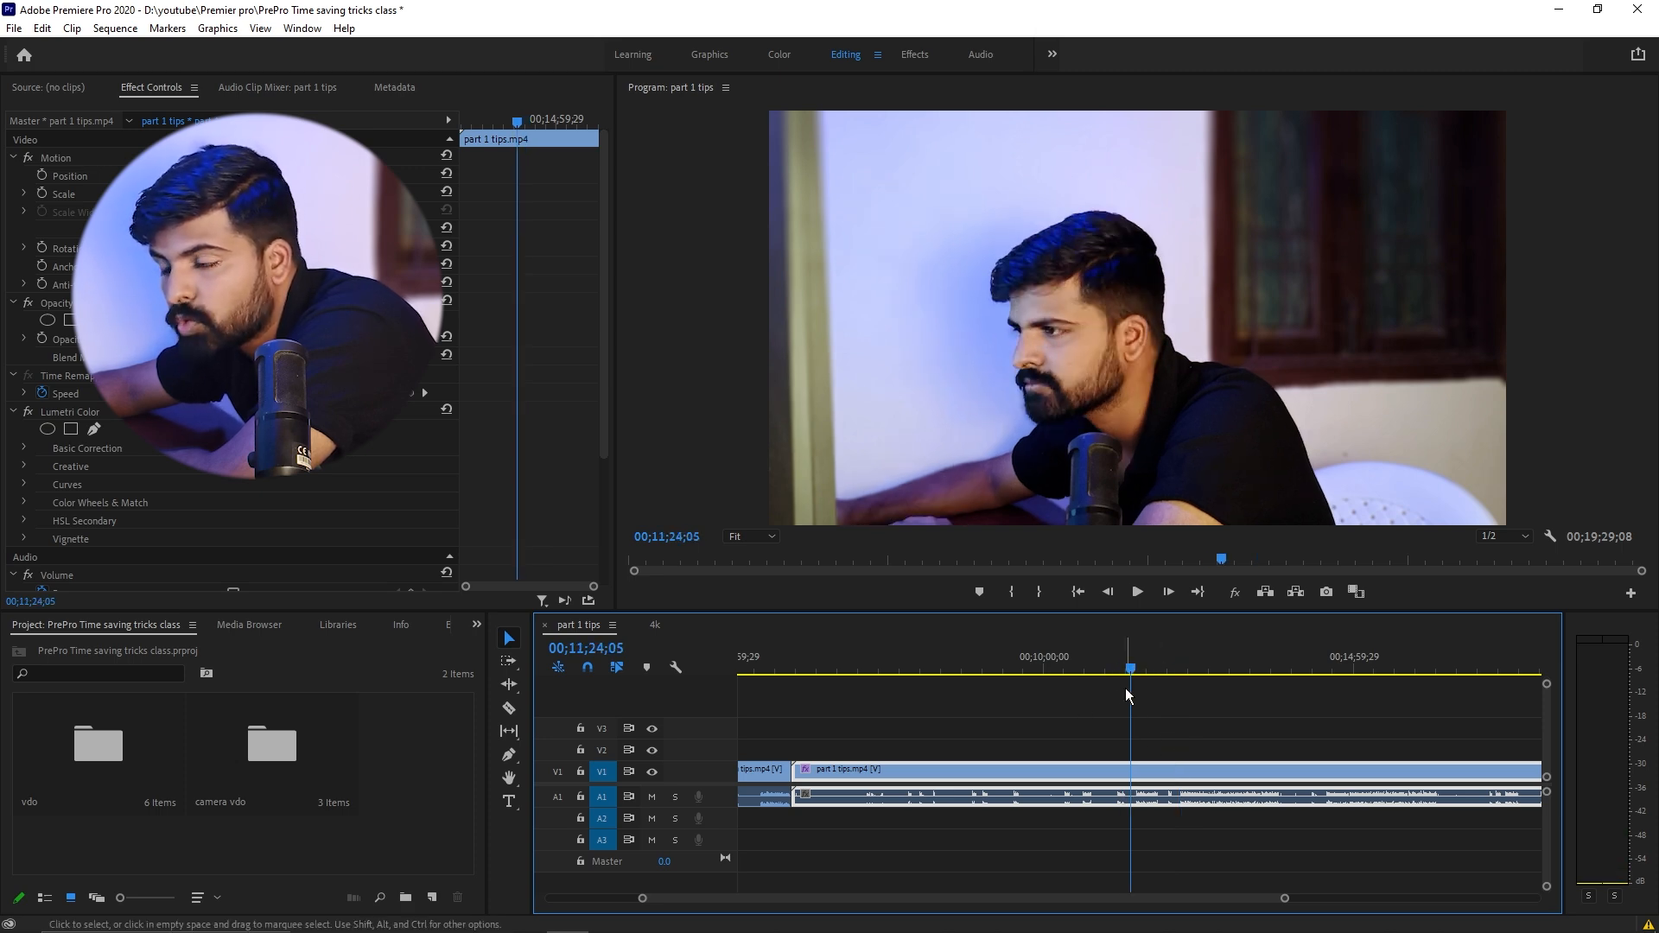
Step: Try trimming the start of part 1 tips.mp4 forward to the playhead by its edge, and undo the trim
drag(794, 769, 1128, 772)
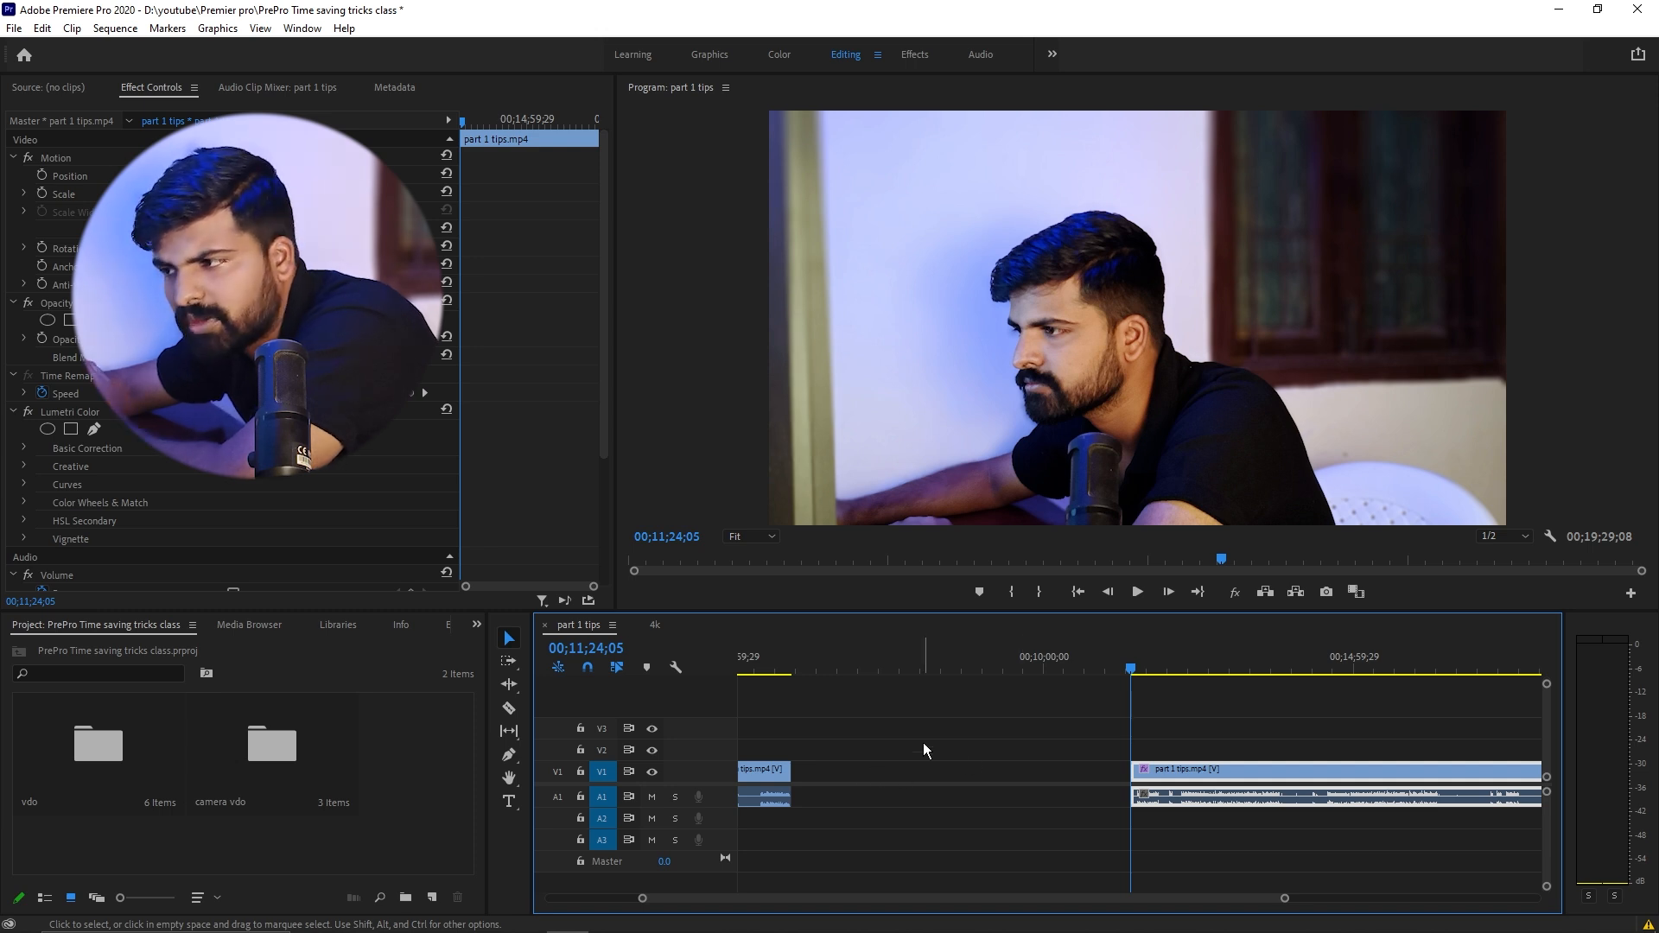
key(ctrl+z)
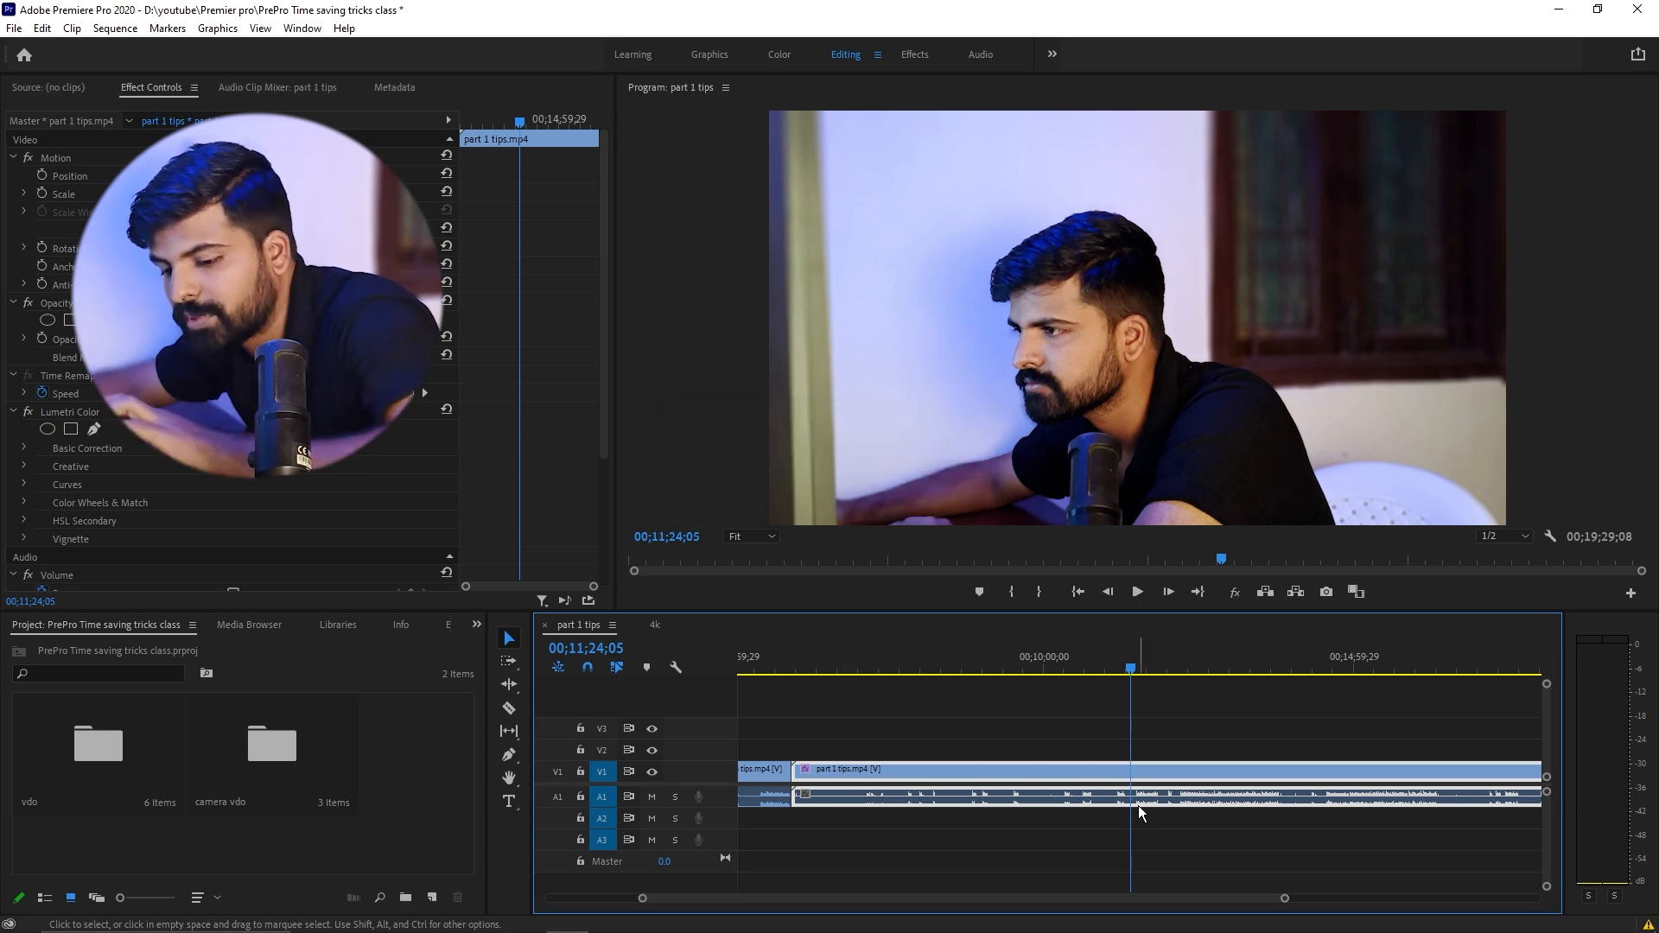
Step: Ripple trim the start of part 1 tips.mp4 to the playhead at 00;11;24;05 and the start of green tips.mp4 to 00;01;48;18
key(q)
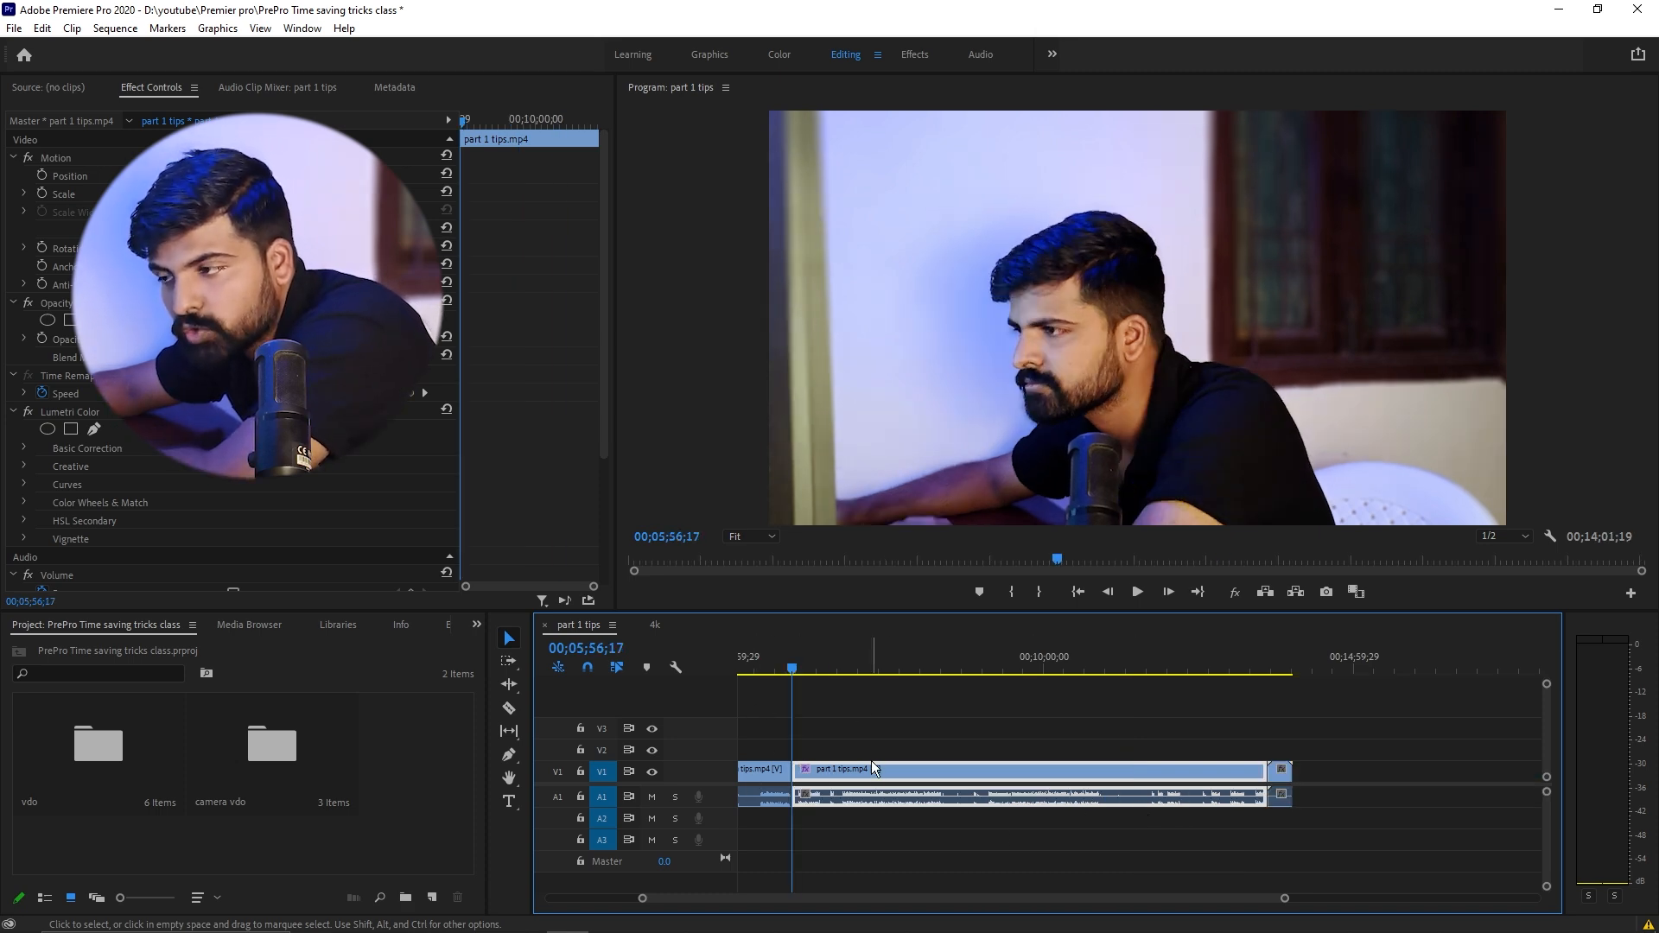
scroll(827, 778, up, 3)
scroll(912, 771, up, 4)
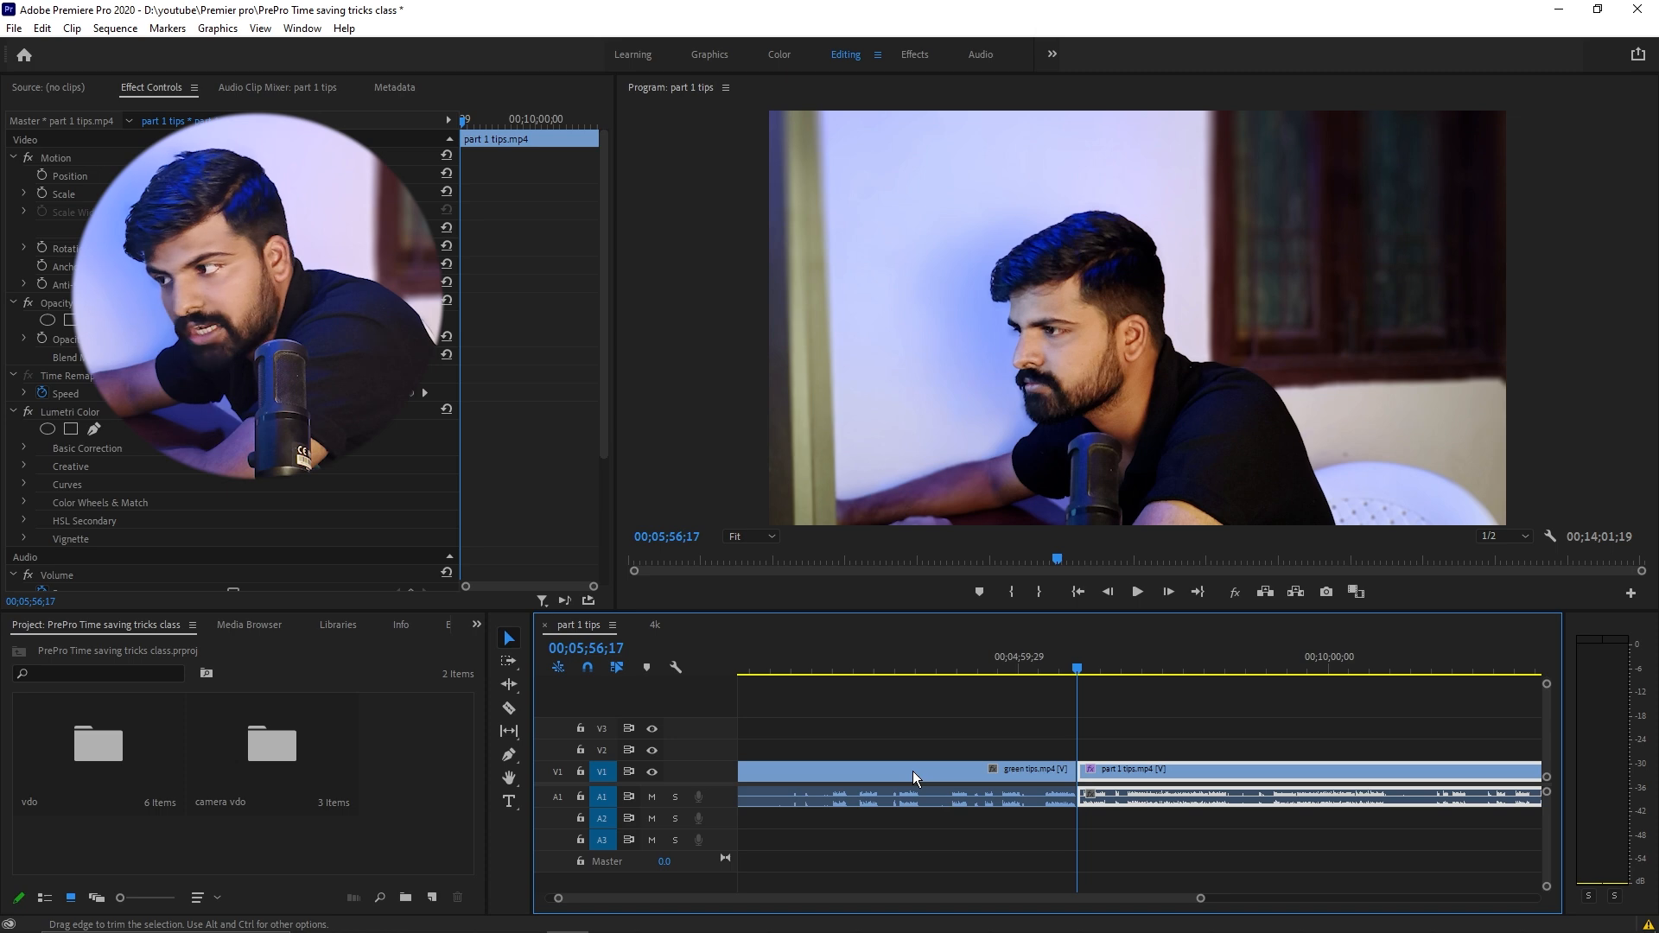
drag(781, 666, 852, 719)
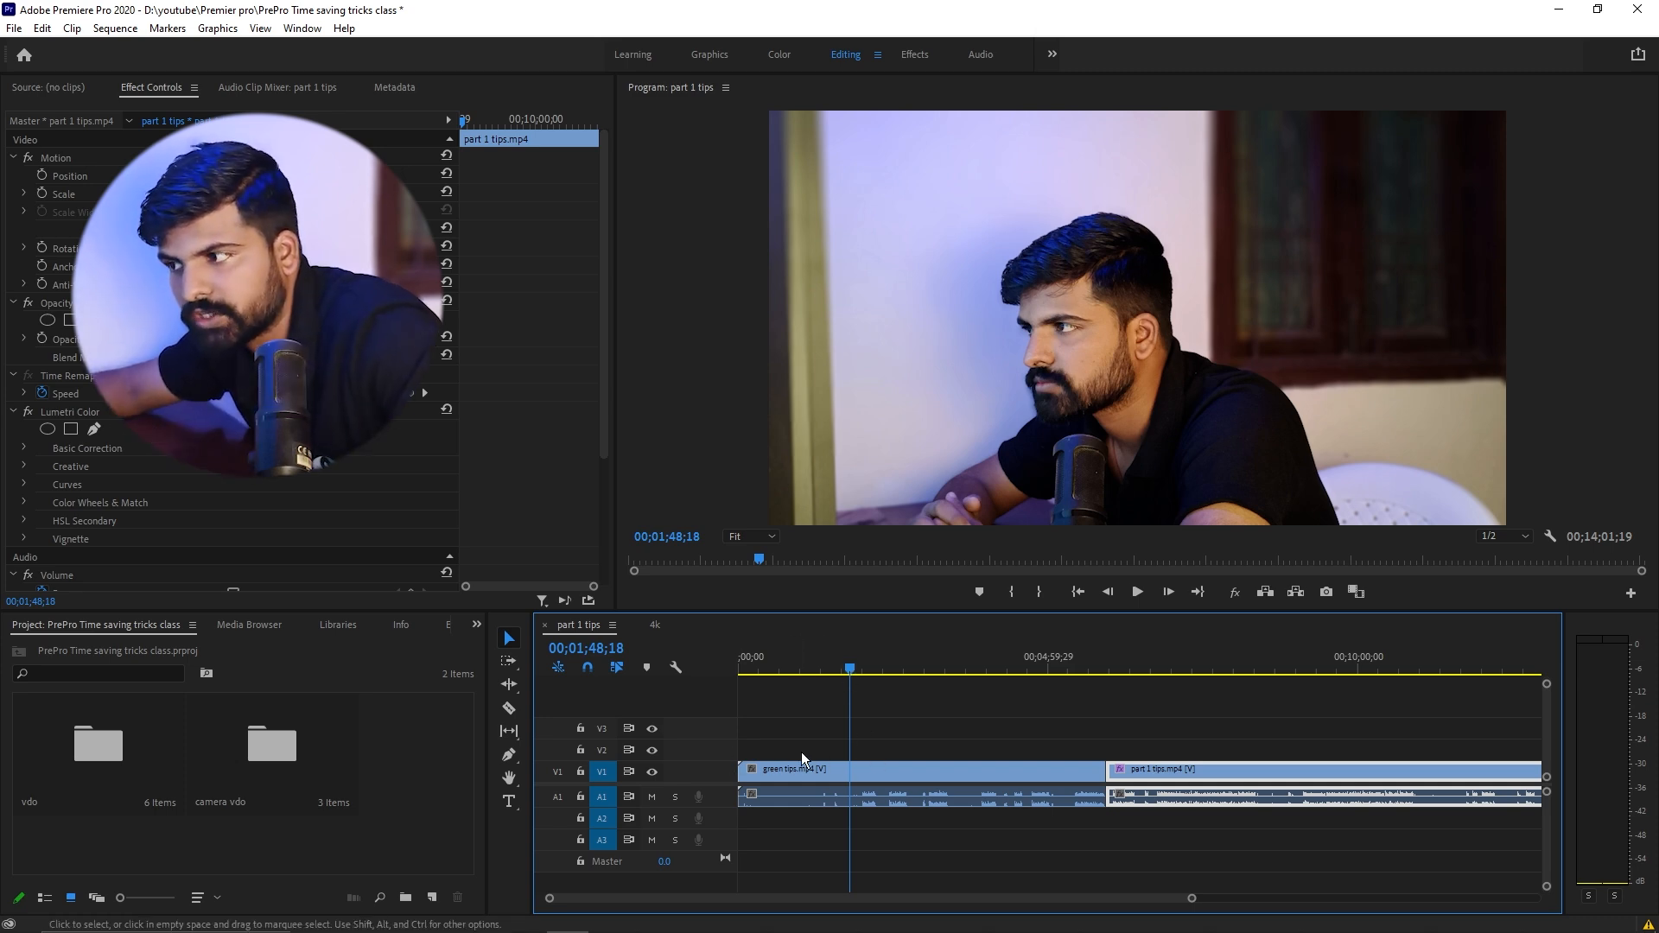
key(q)
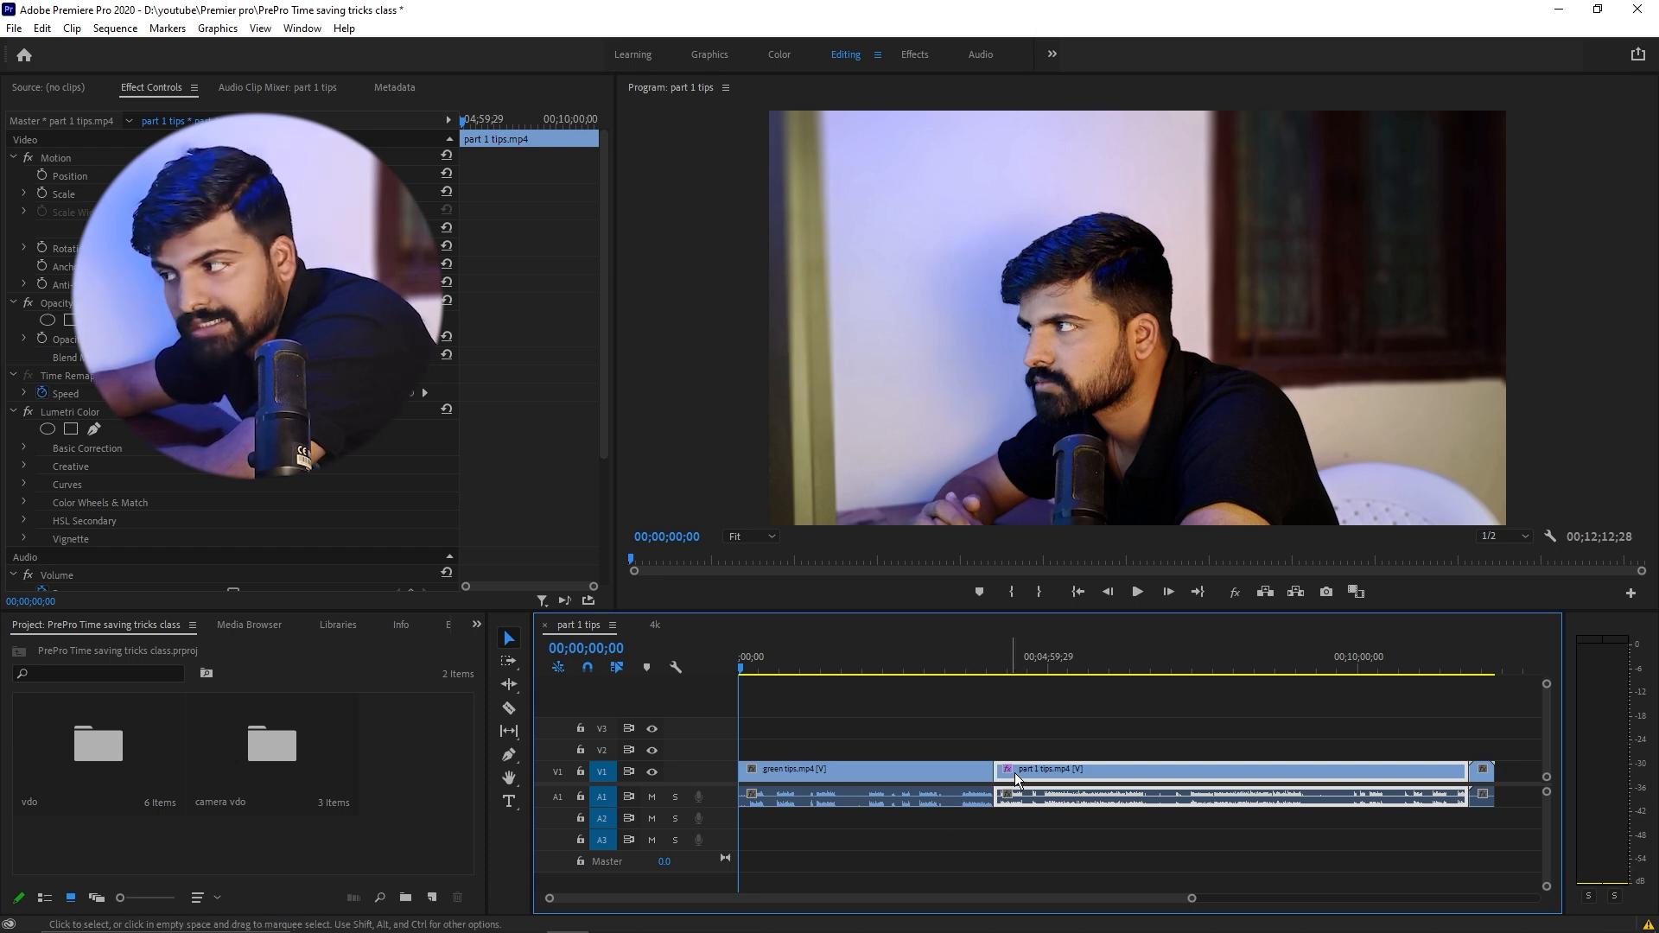
Step: Split green tips.mp4 at 00;03;13;20 and at about 00;03;36 to isolate the silent section
click(946, 660)
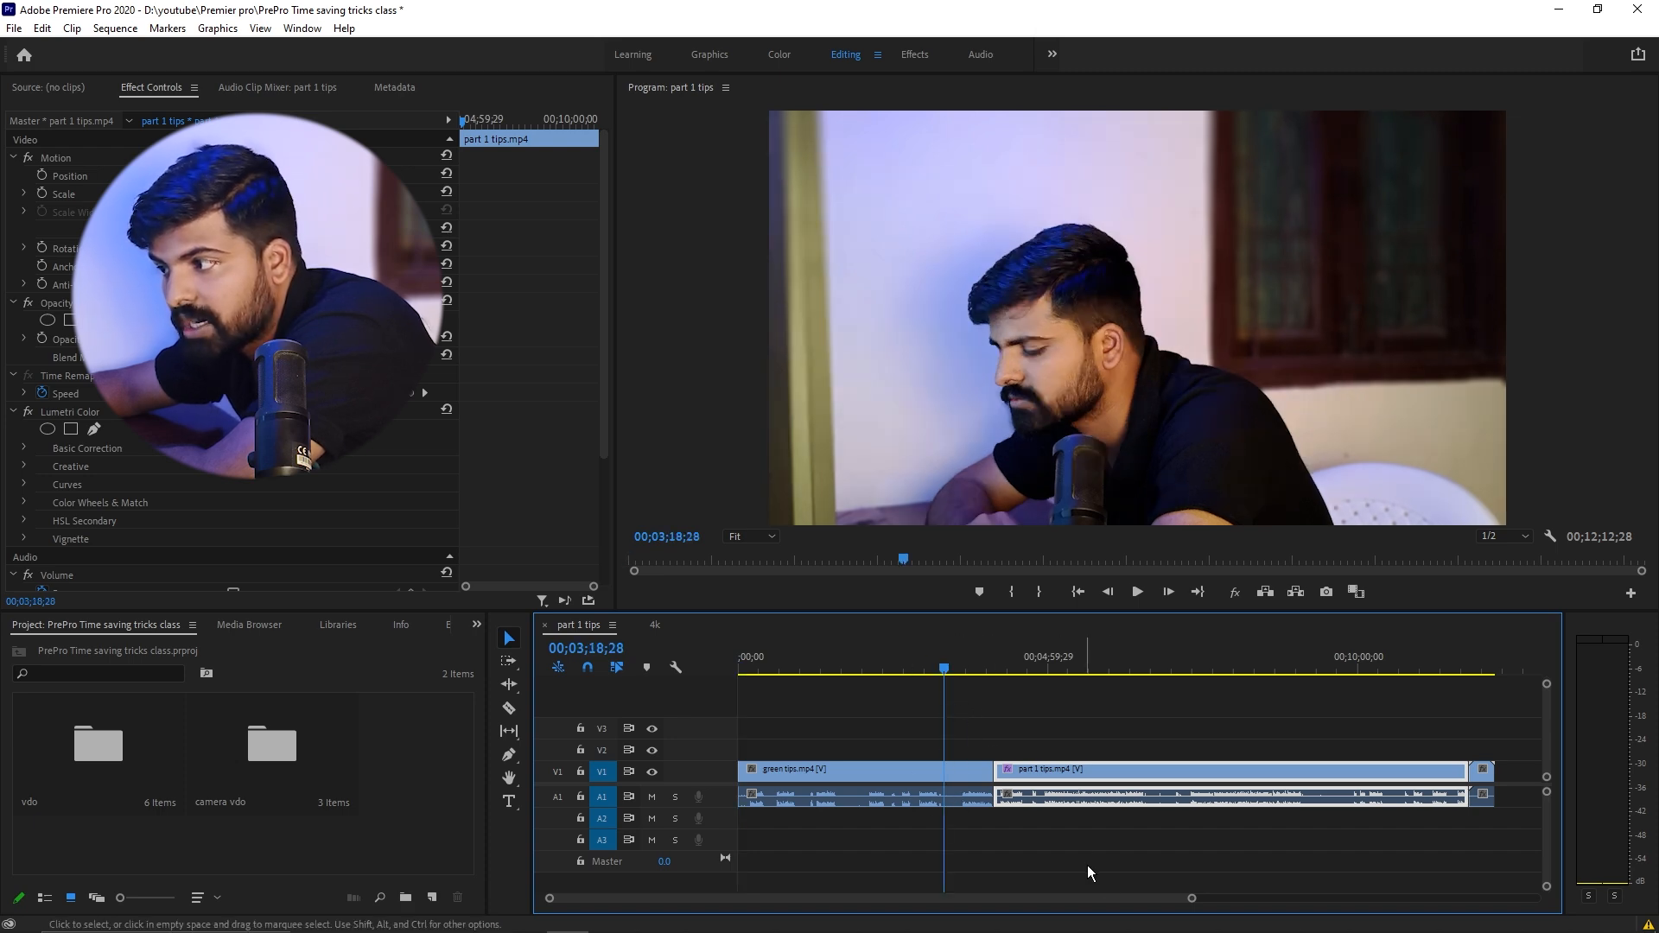
key(equal)
key(equal)
key(equal)
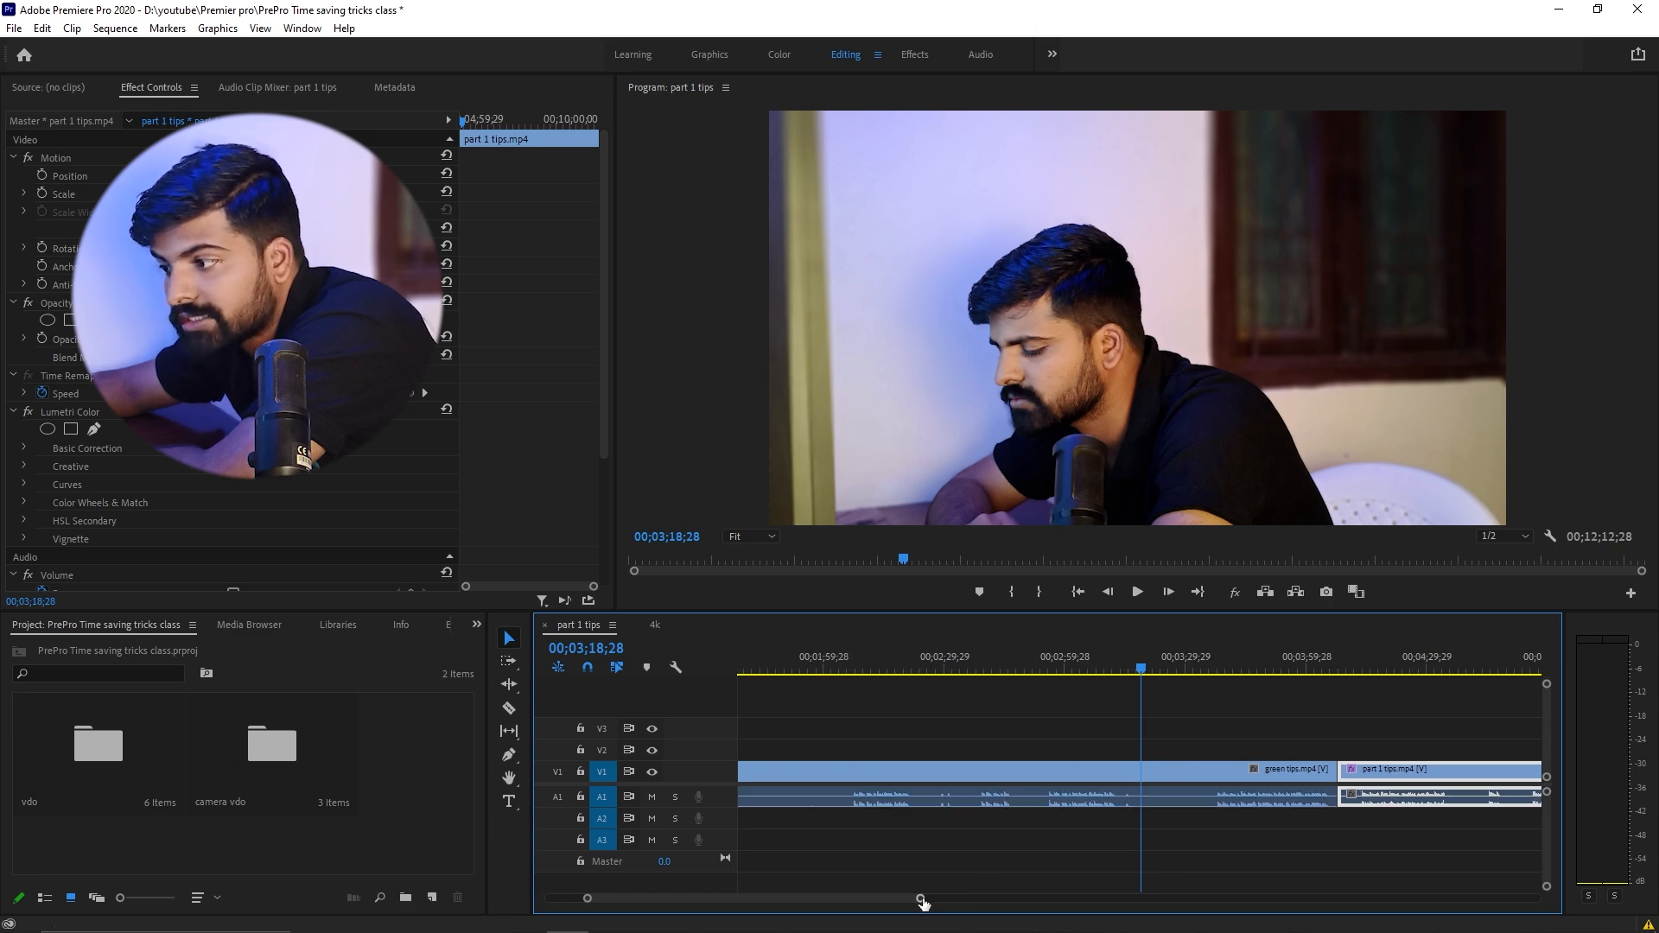
key(equal)
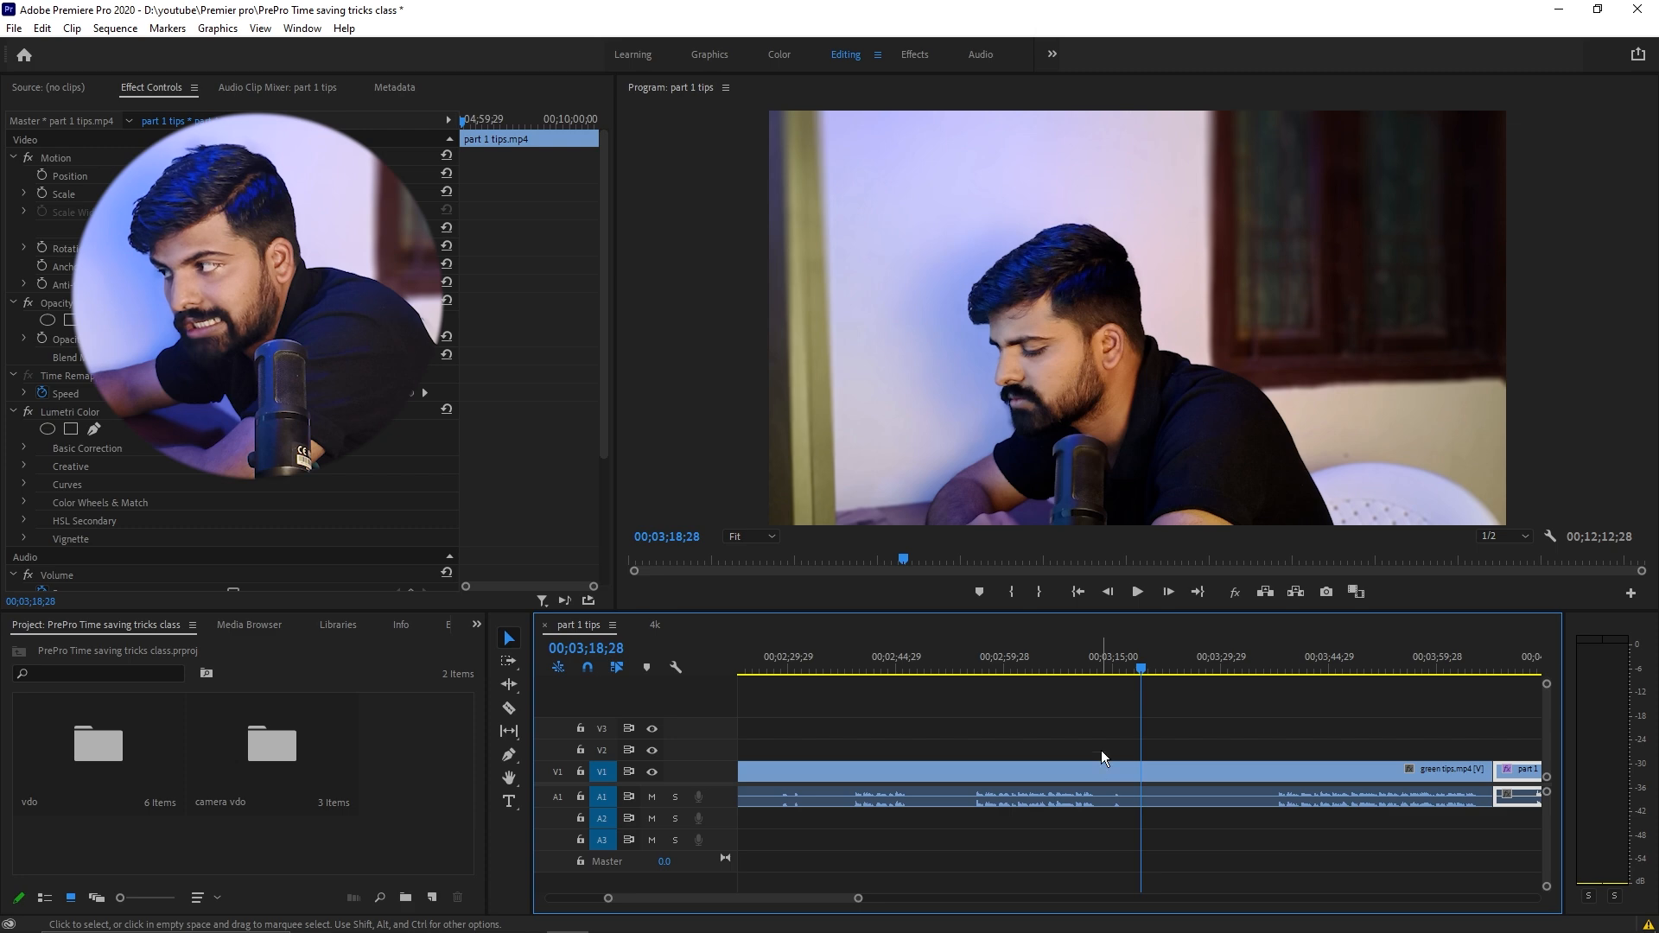
click(1115, 658)
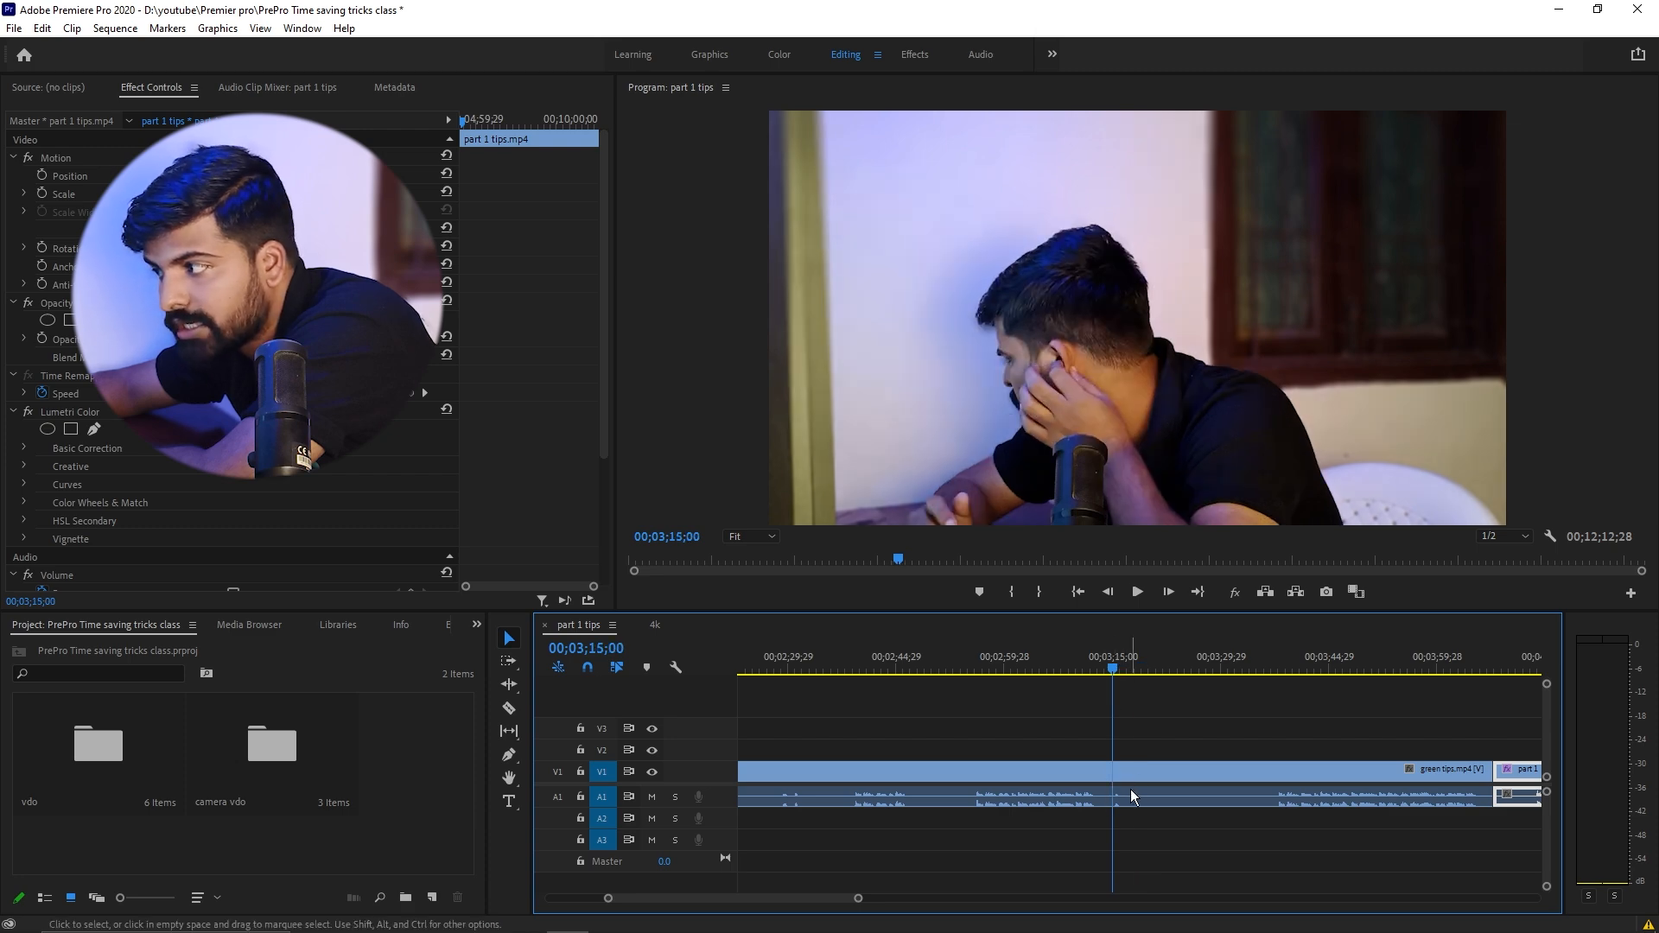
drag(1300, 660, 1105, 745)
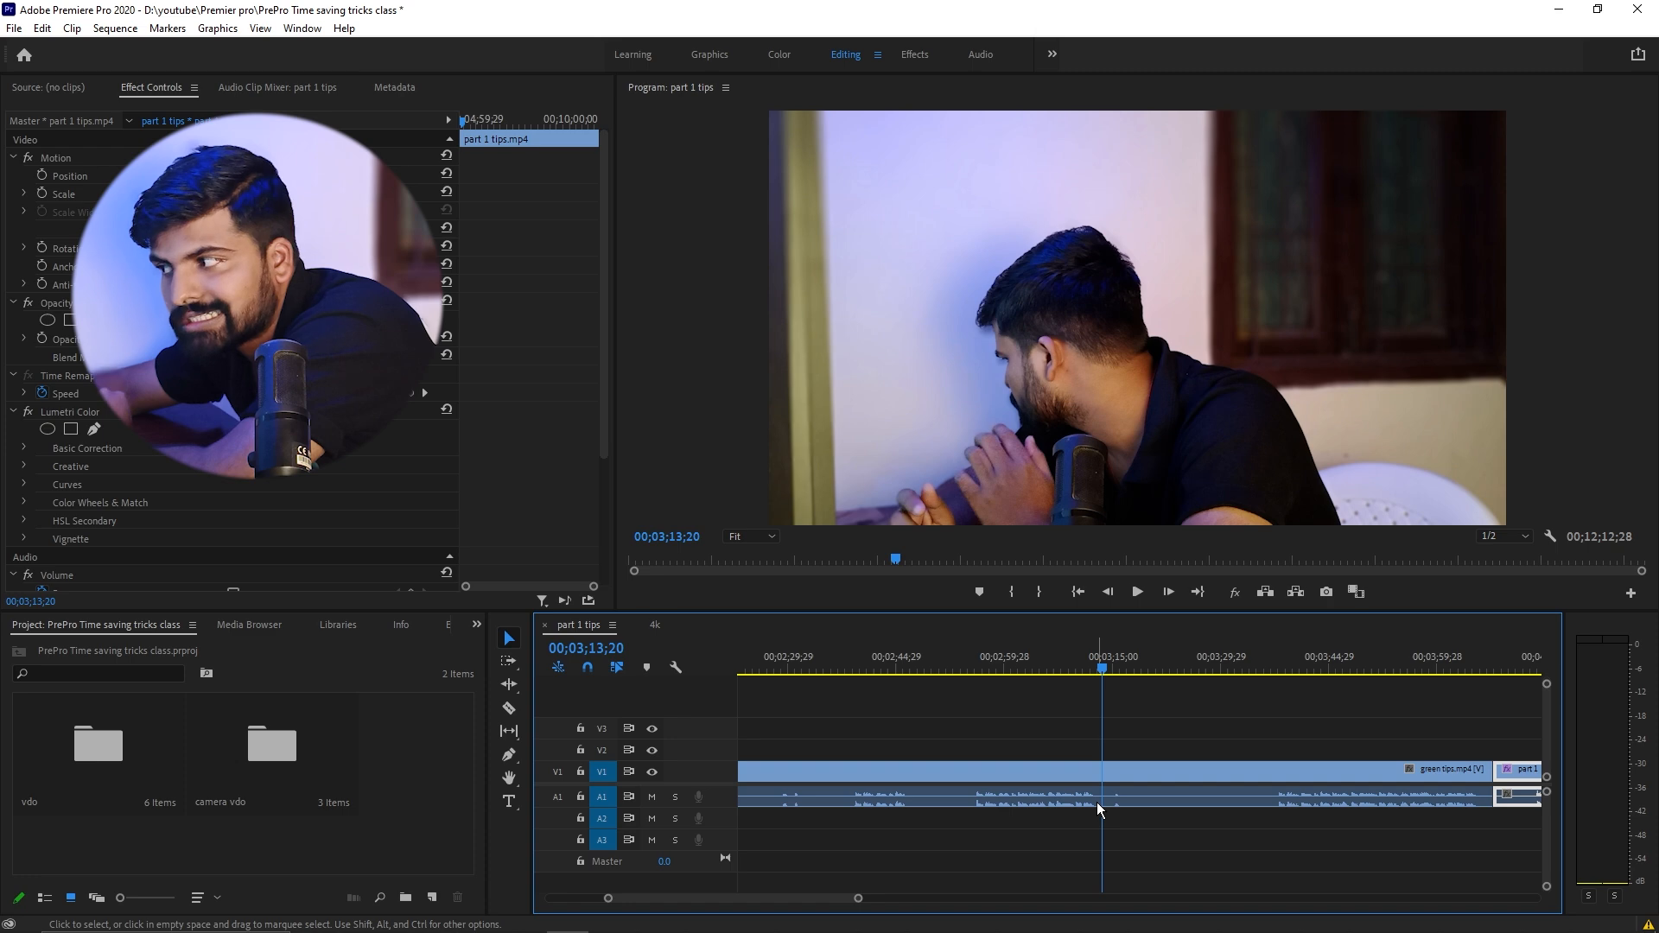
key(c)
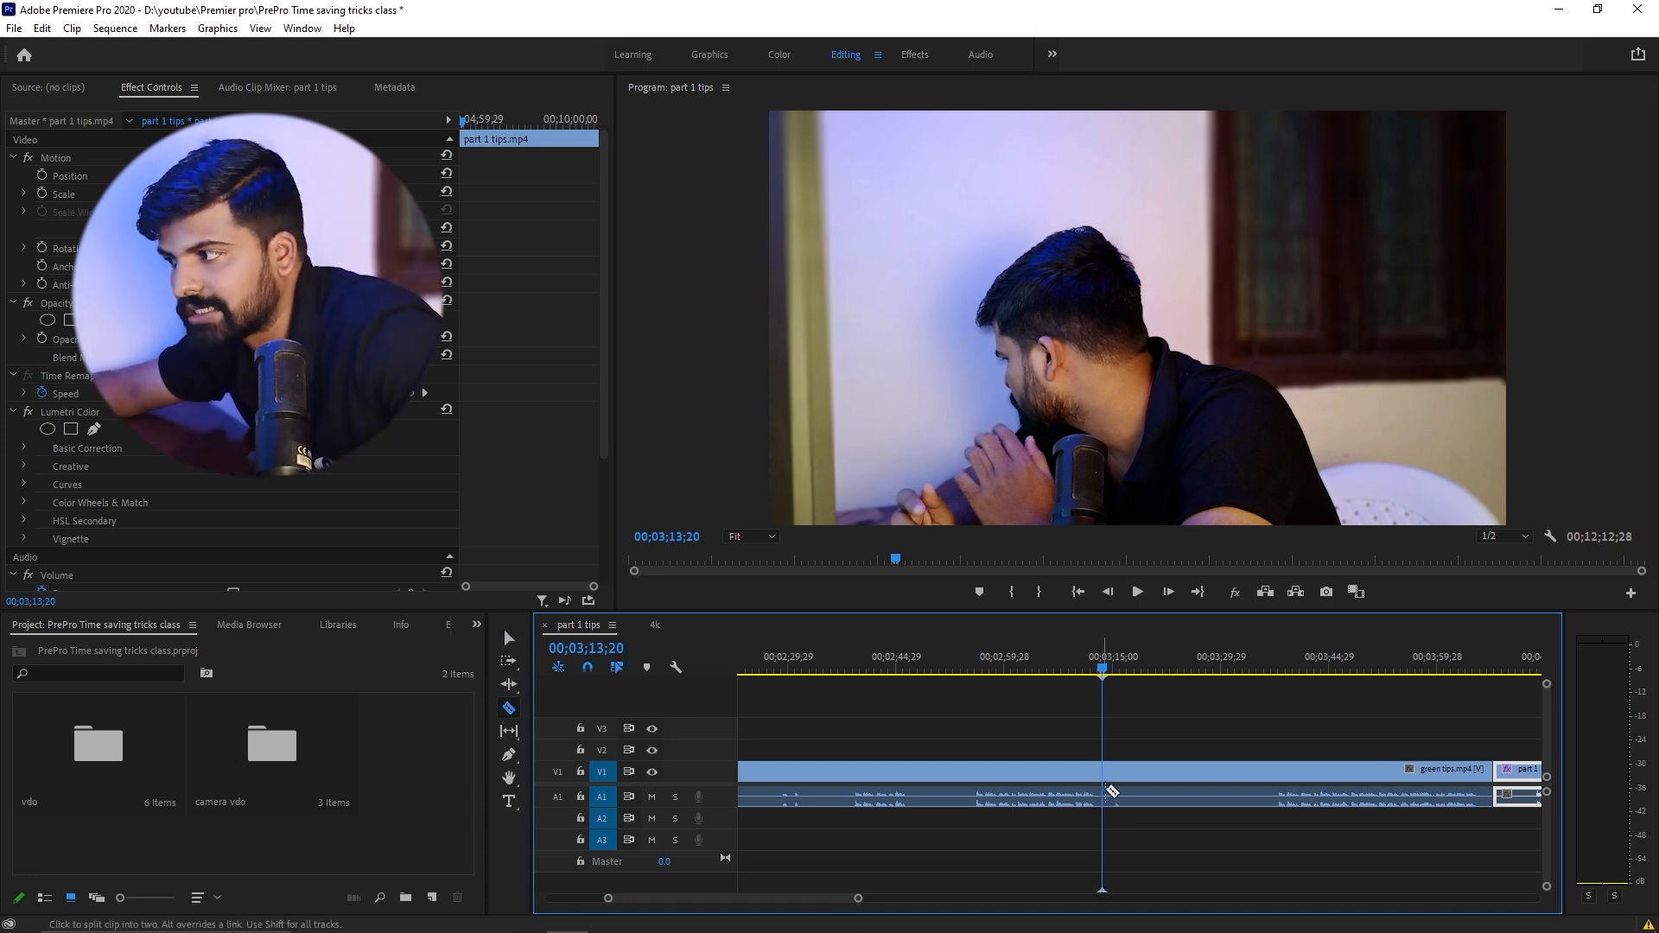
click(1105, 795)
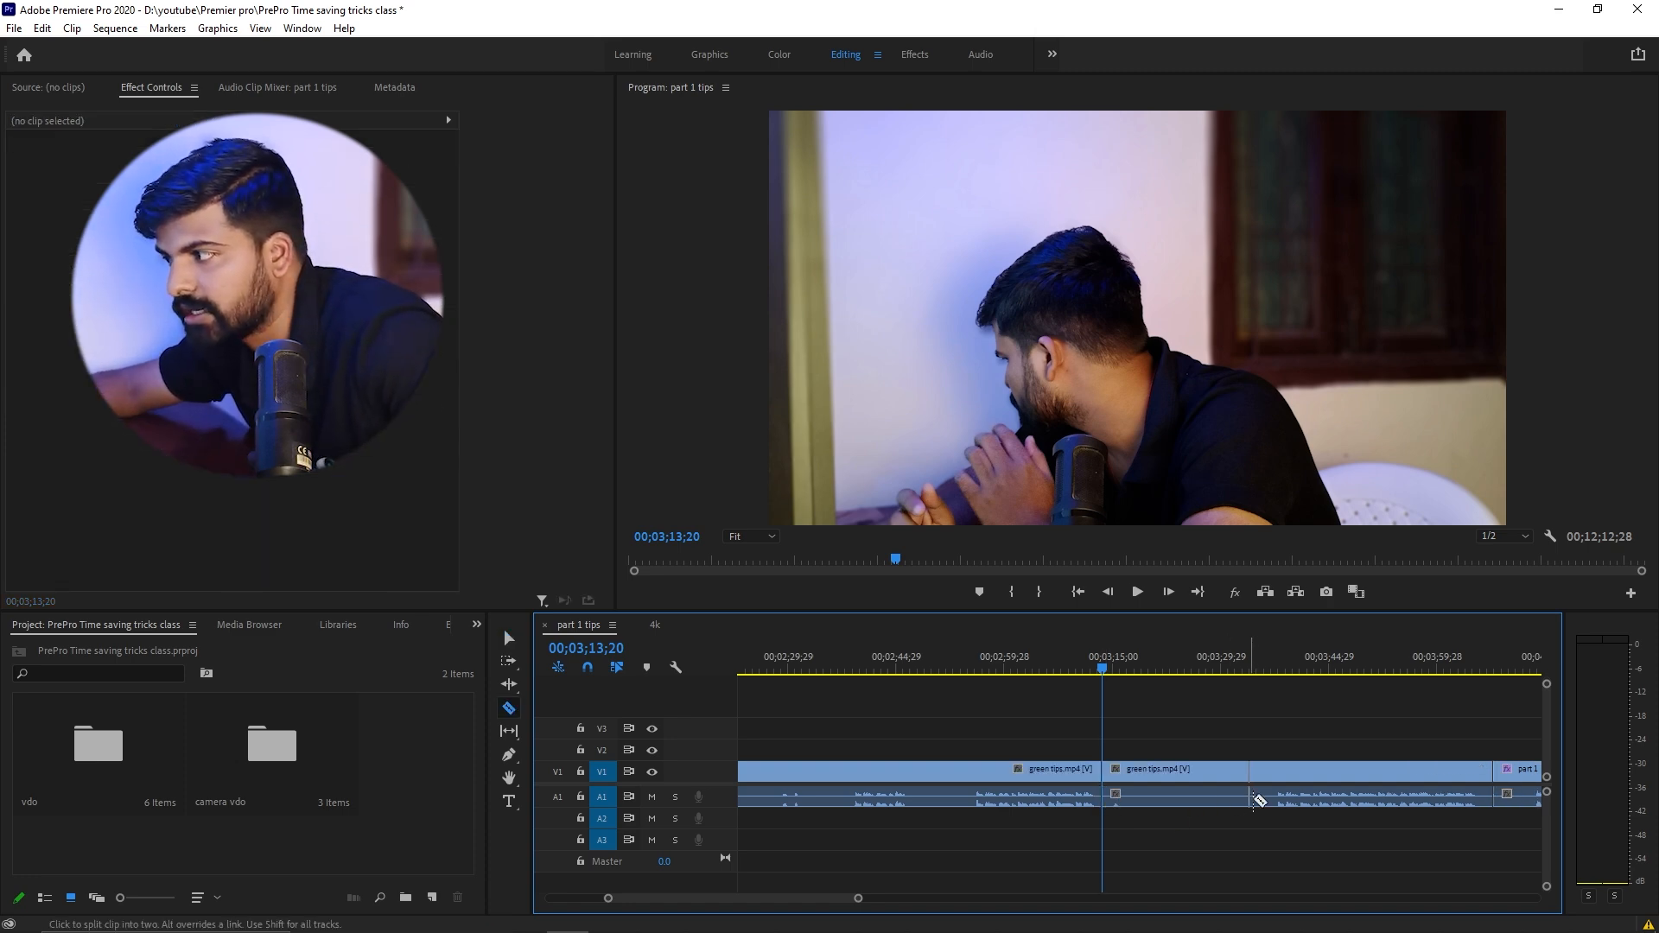
click(1267, 797)
key(v)
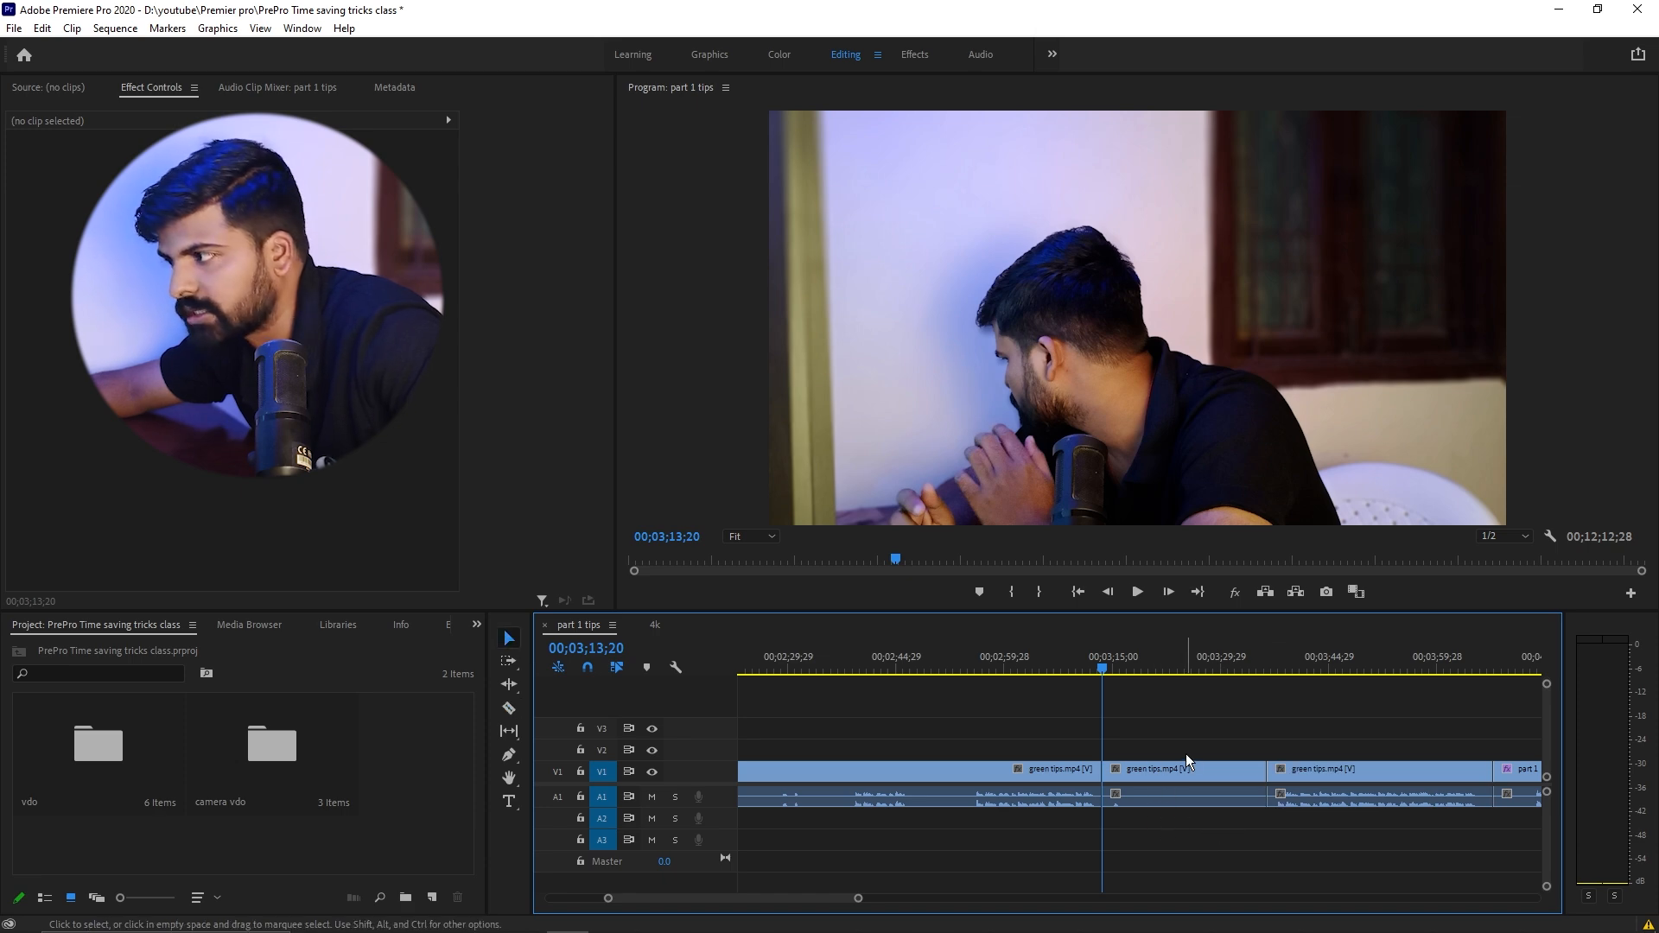
Step: Try deleting the isolated silent section of green tips.mp4 without rippling, and undo the deletion
click(1184, 767)
key(Delete)
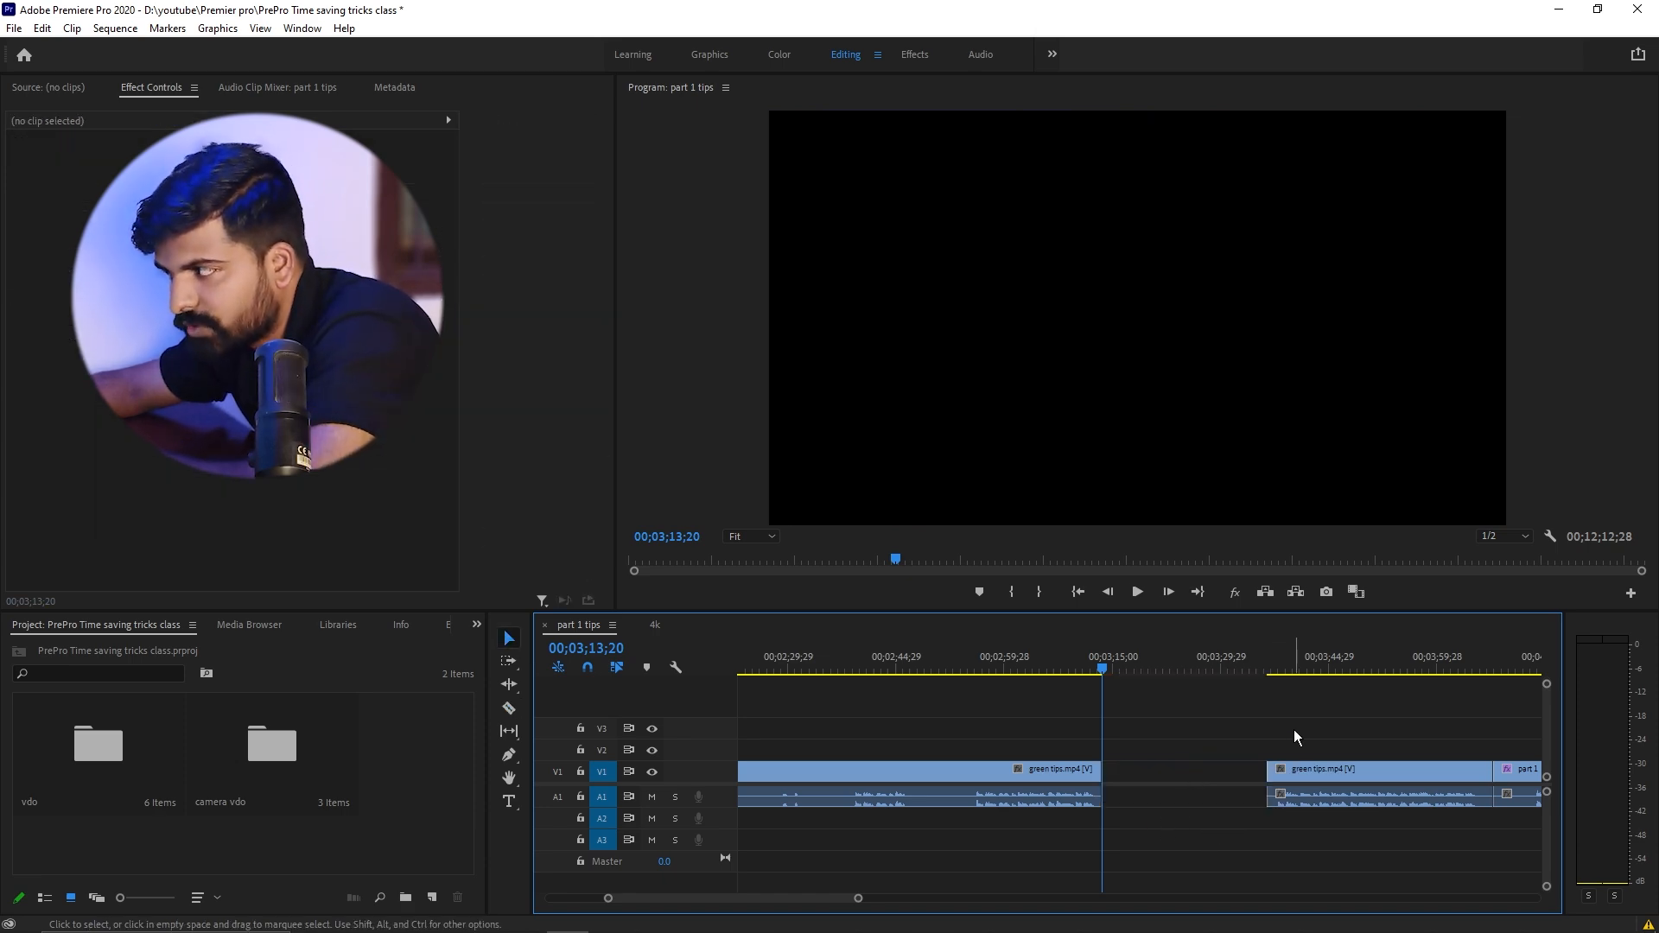
click(1313, 771)
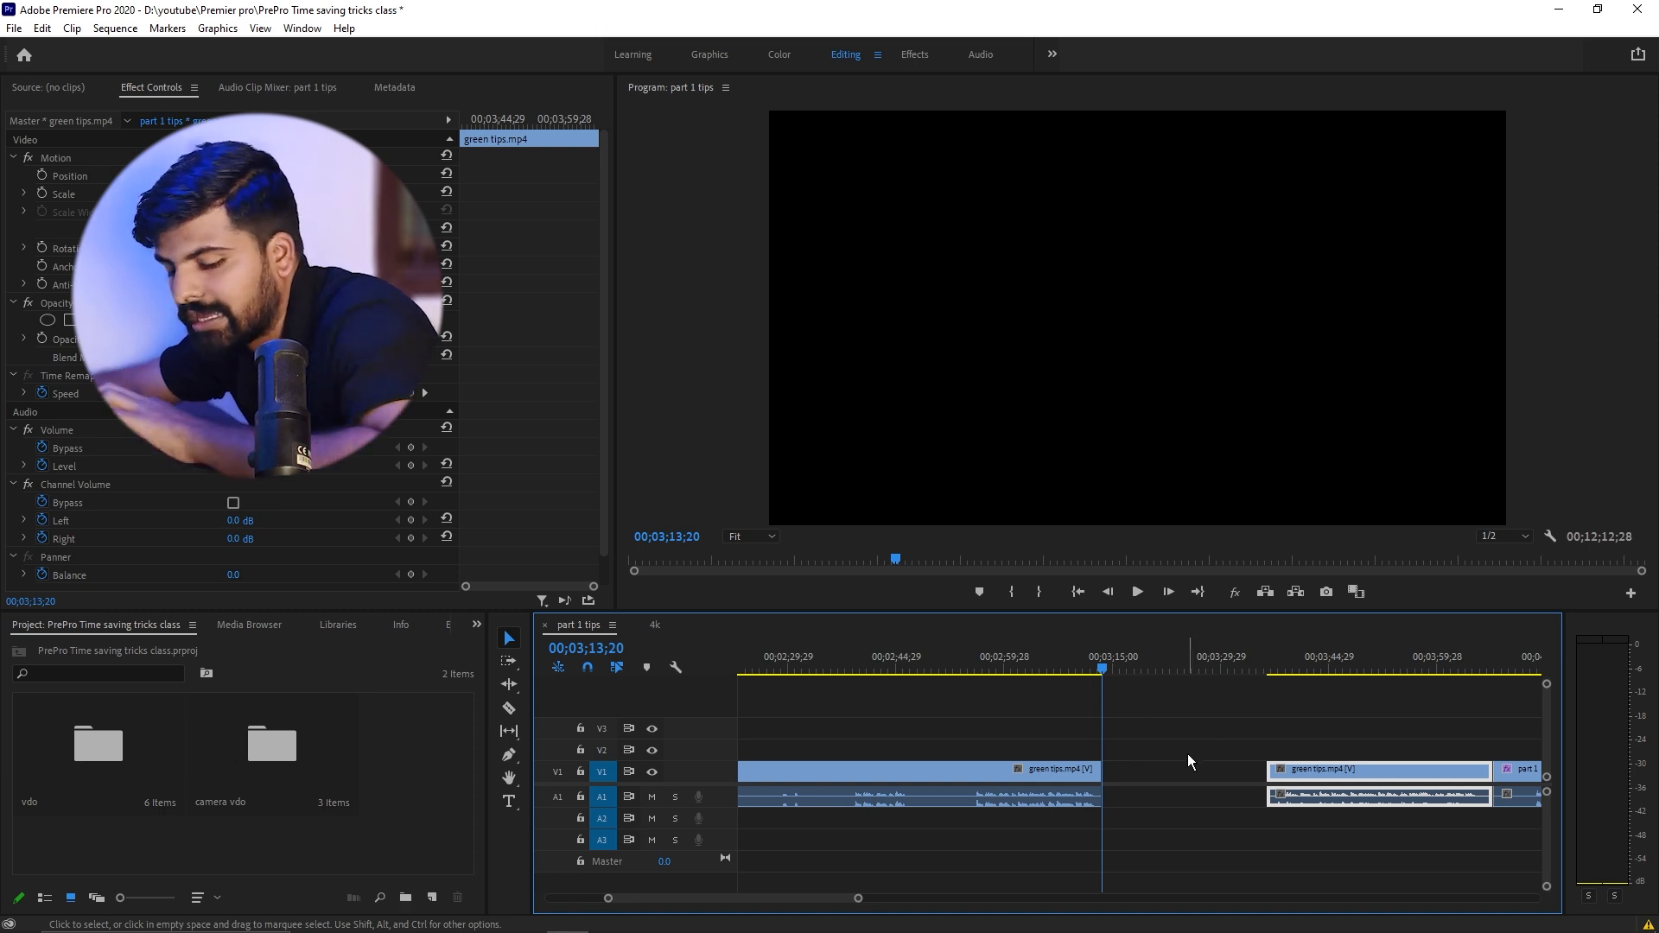
key(ctrl+z)
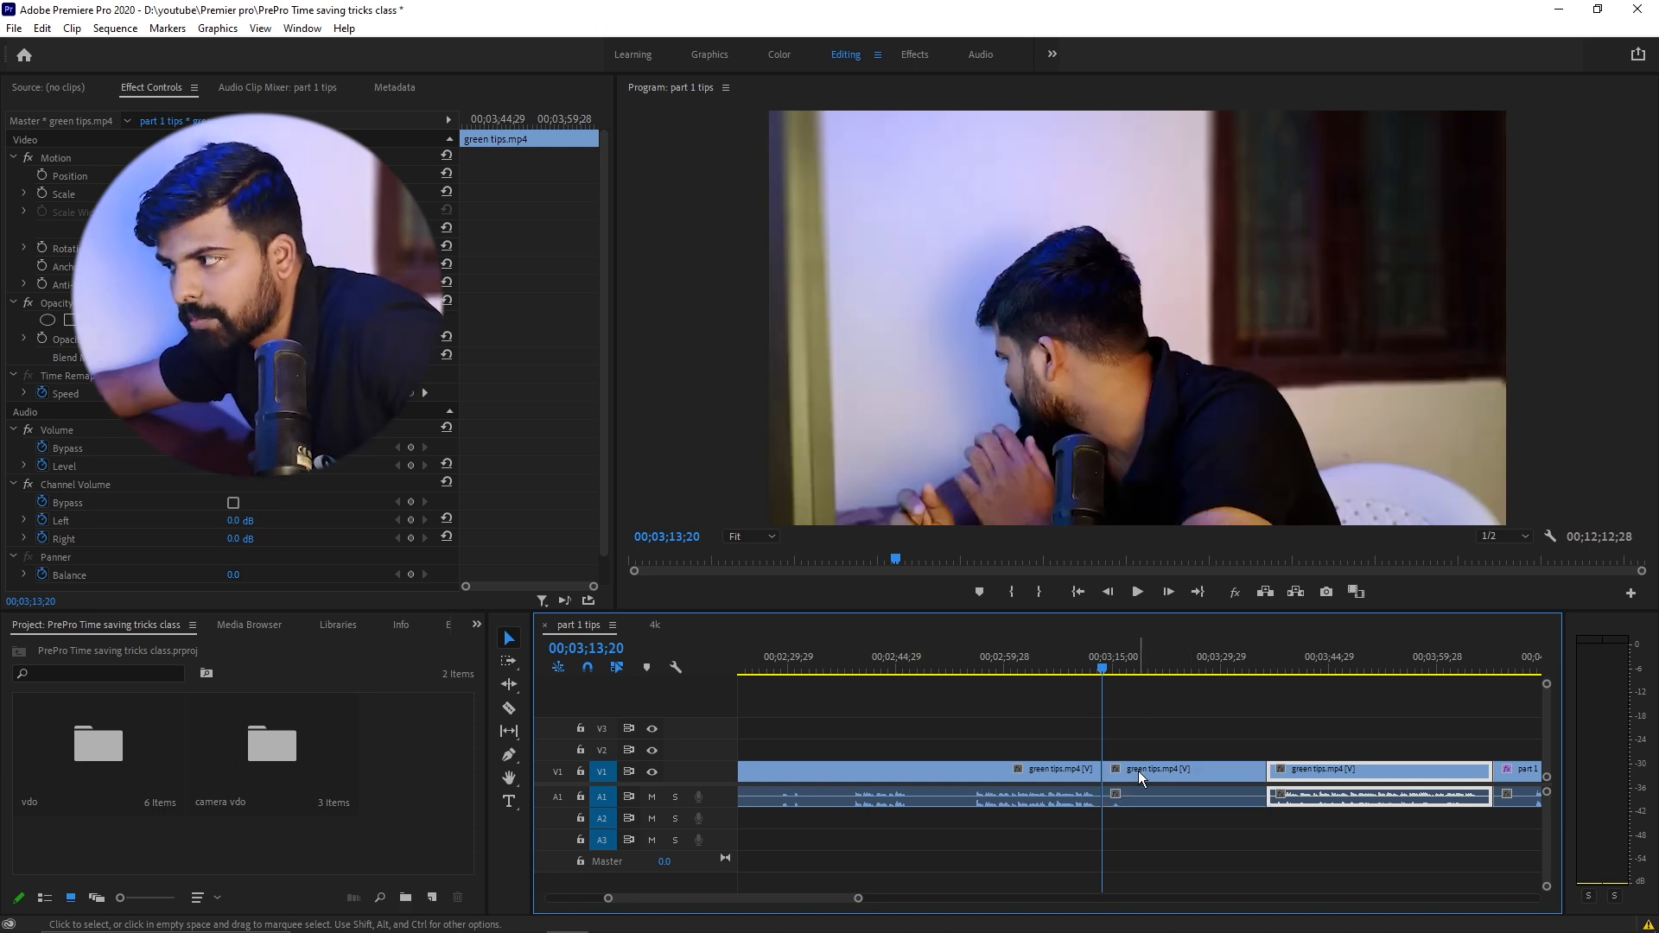
Step: Ripple delete the isolated silent section of green tips.mp4 so the following clips close up
click(1158, 767)
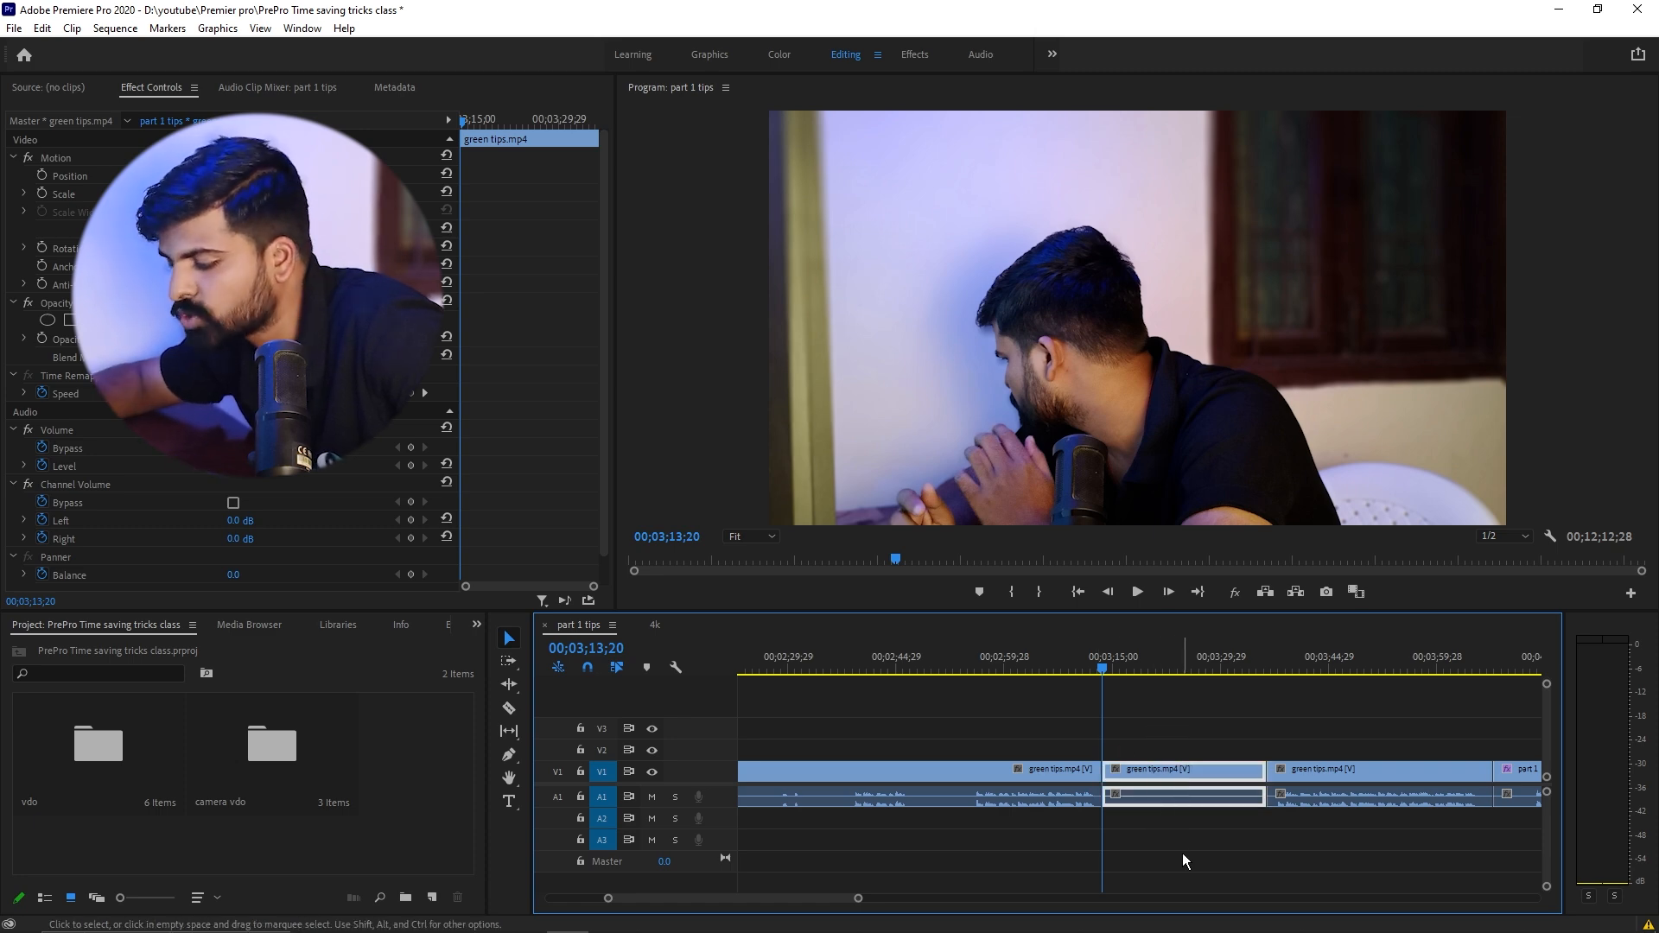
key(shift+Delete)
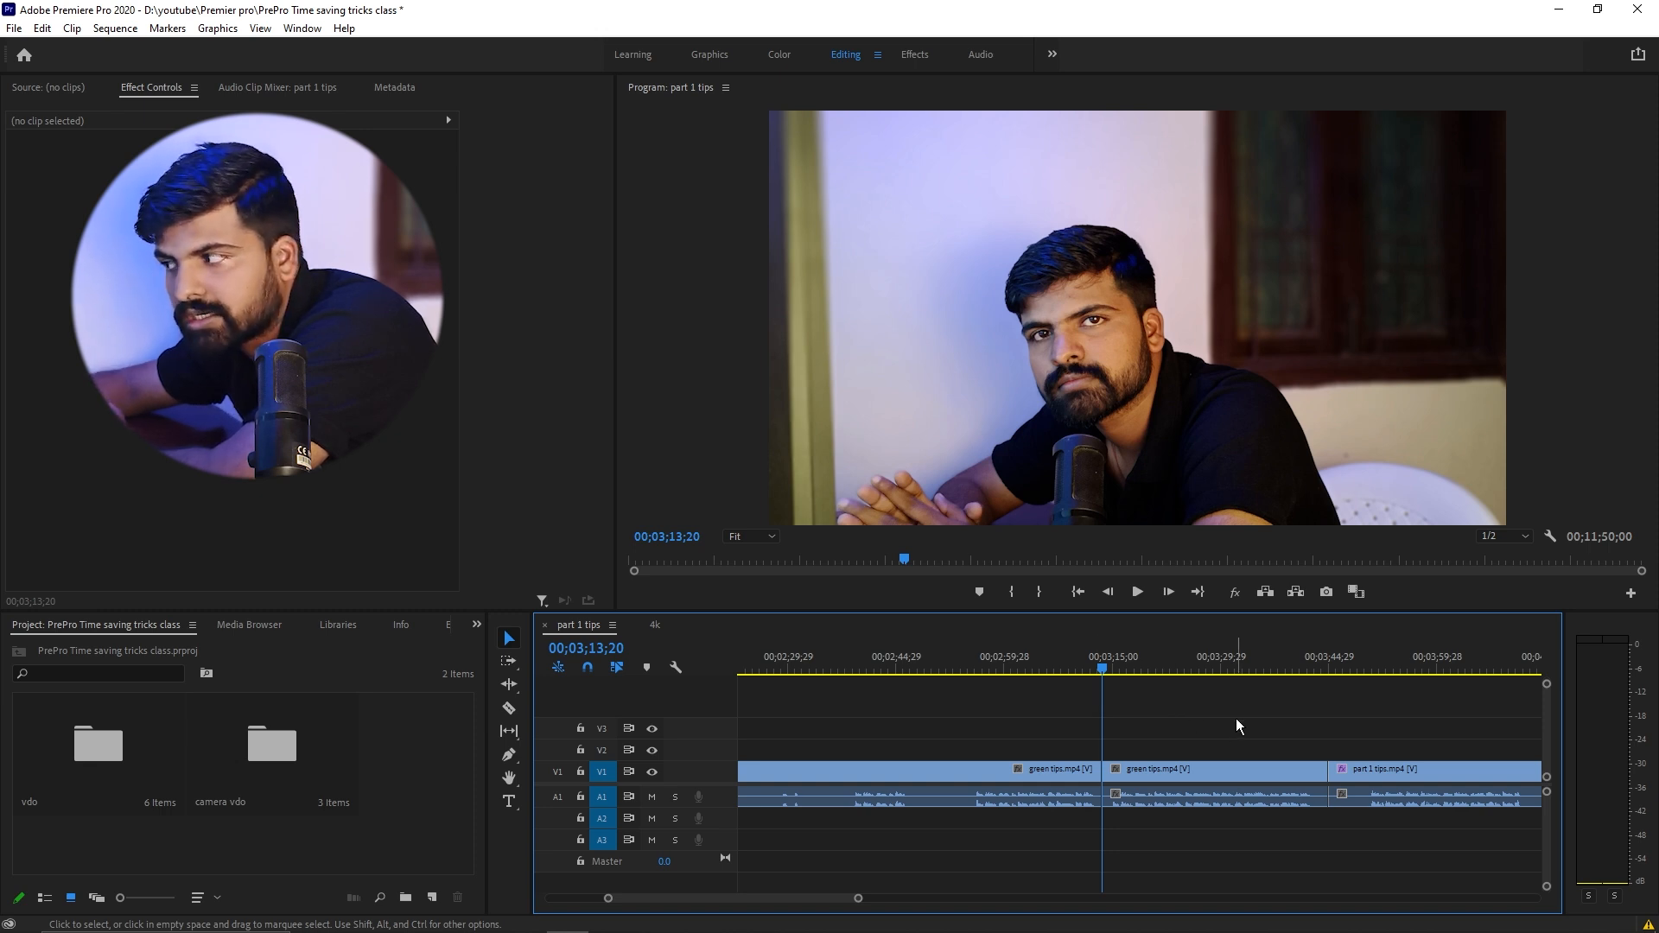
Step: Split green tips.mp4 at the end of its earlier silent stretch, about 00;02;05, and select the segment after the cut
scroll(1175, 775, up, 10)
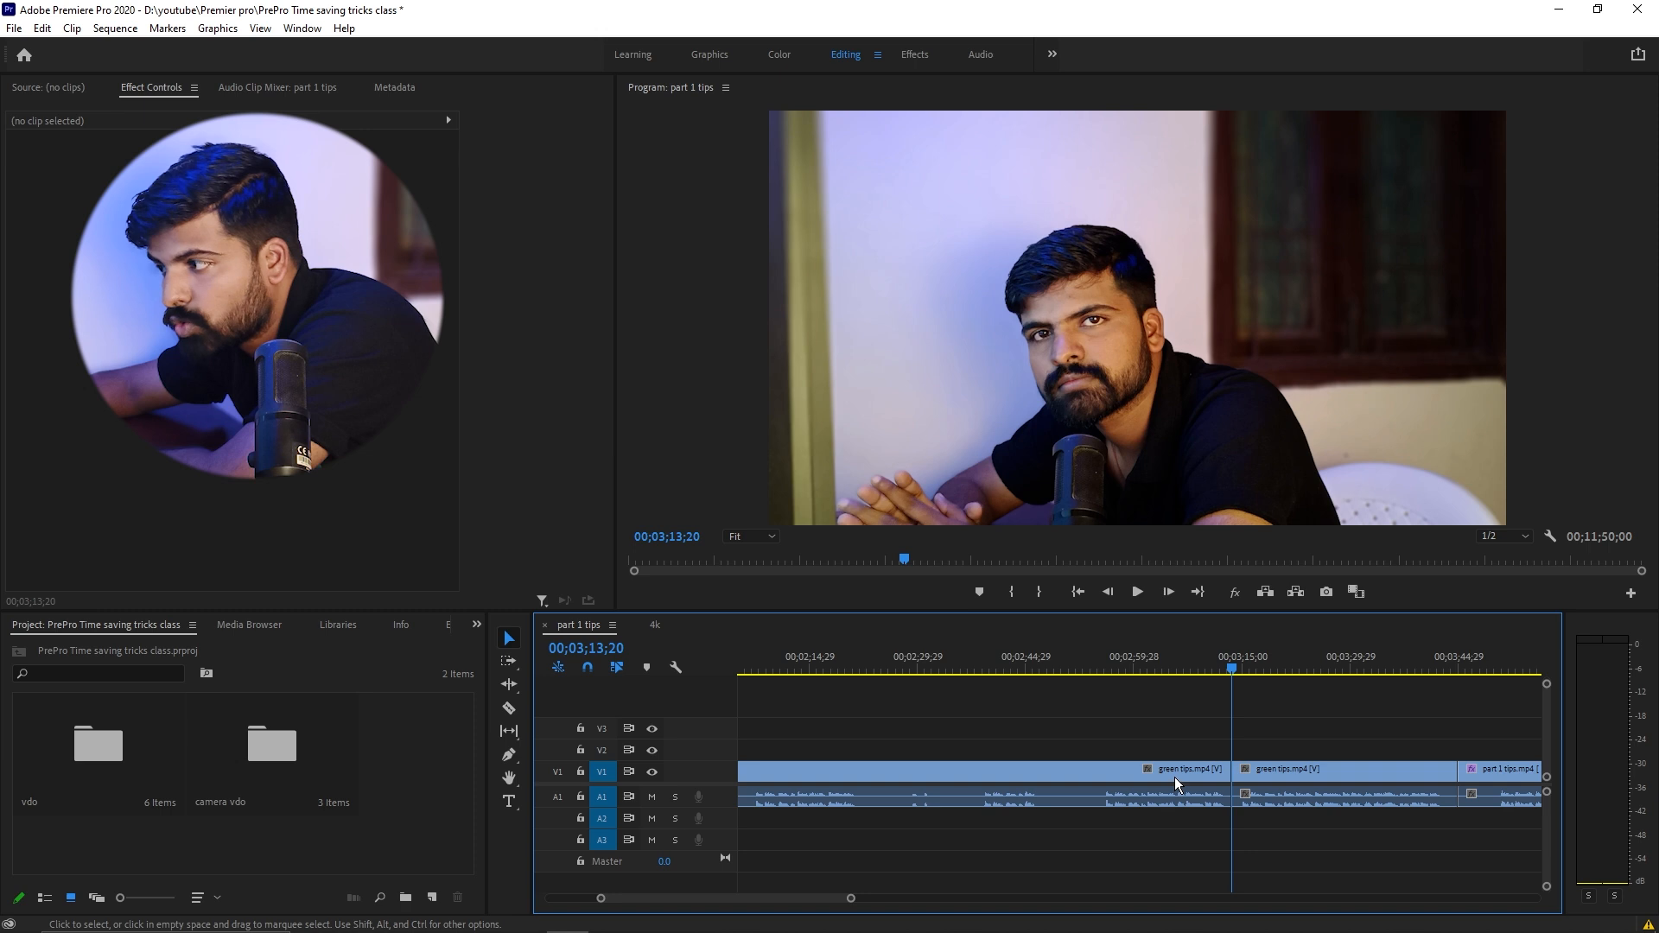
scroll(1170, 774, up, 4)
click(1071, 652)
scroll(1159, 723, down, 2)
key(c)
click(1209, 797)
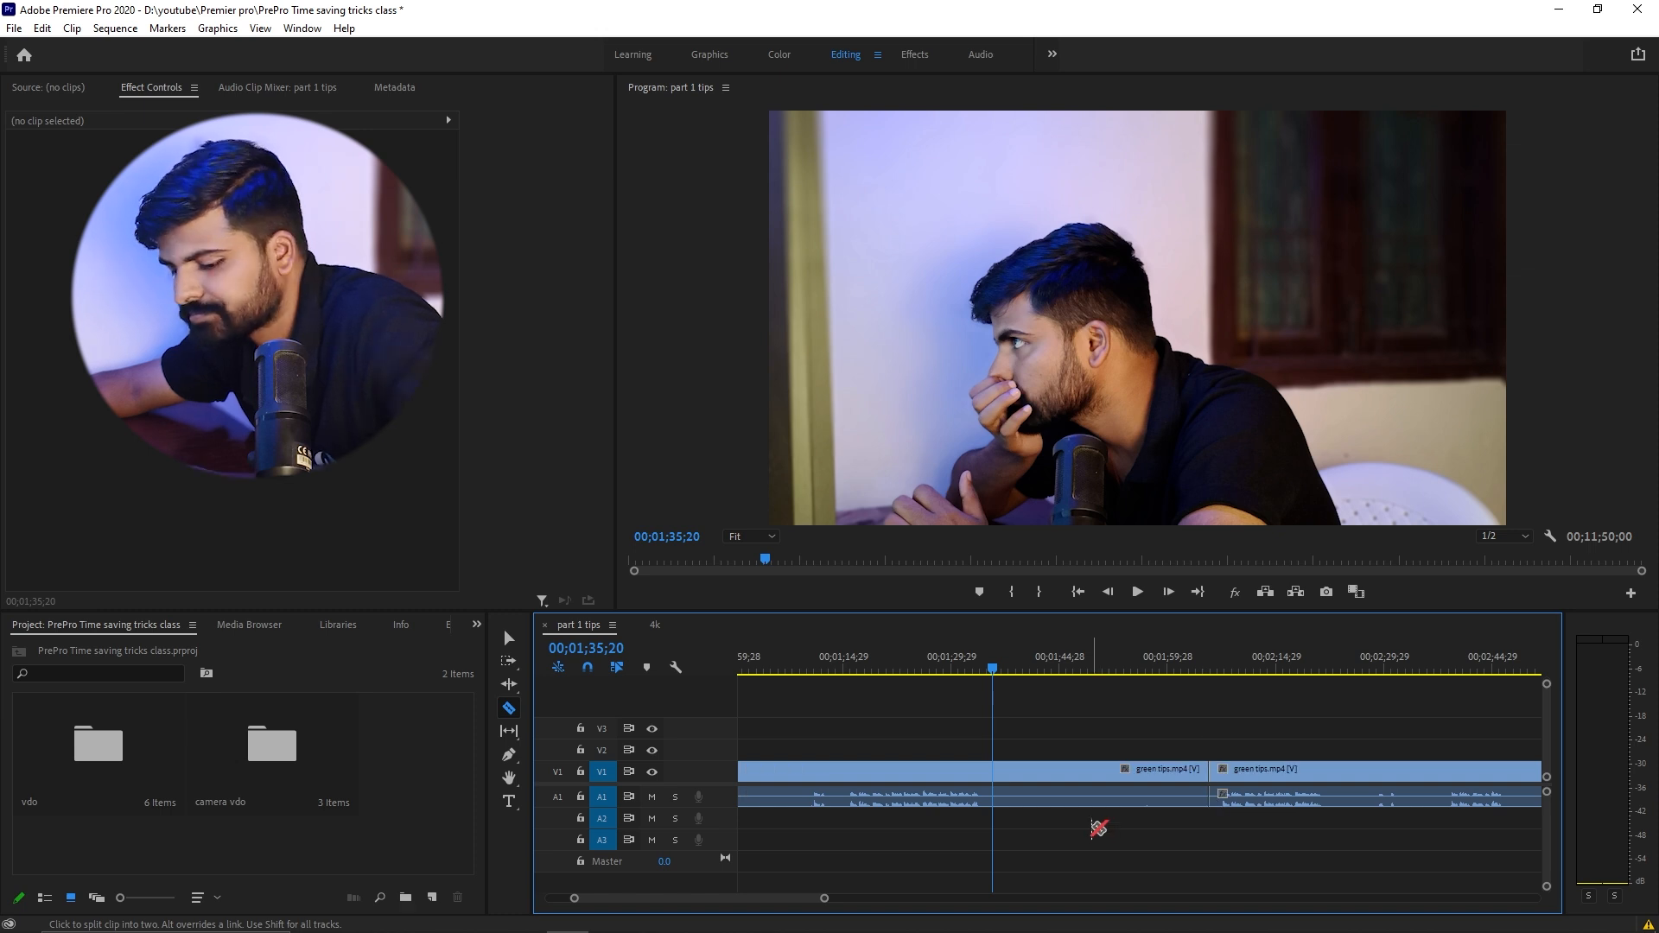
key(v)
click(1107, 661)
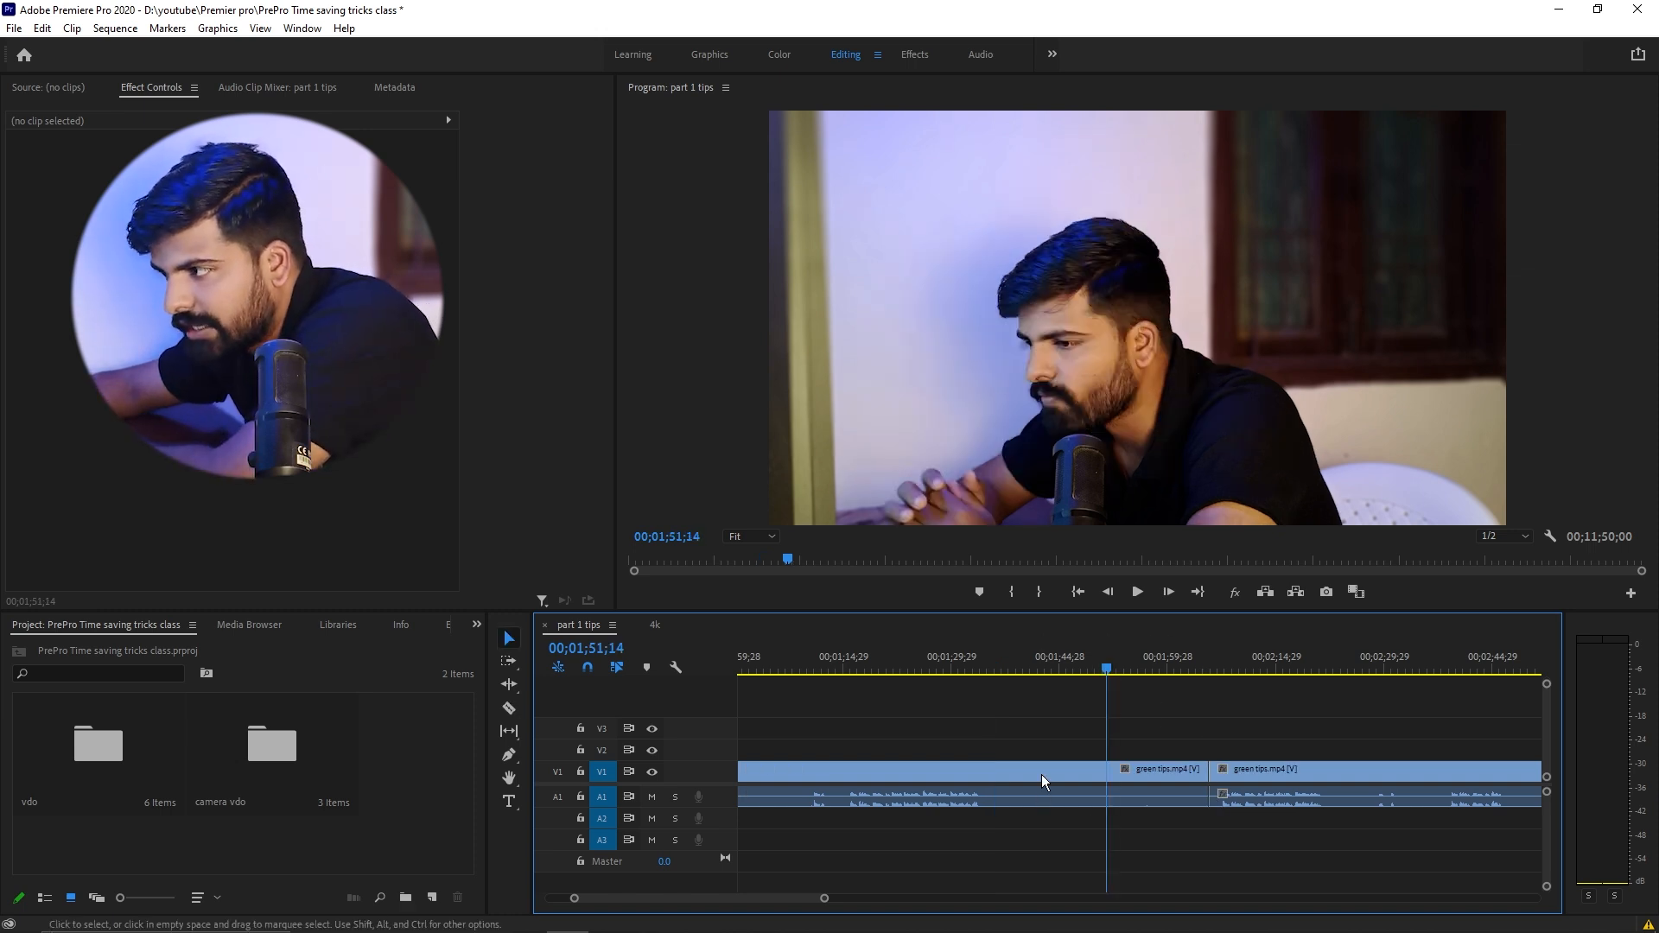
click(1039, 775)
click(1327, 776)
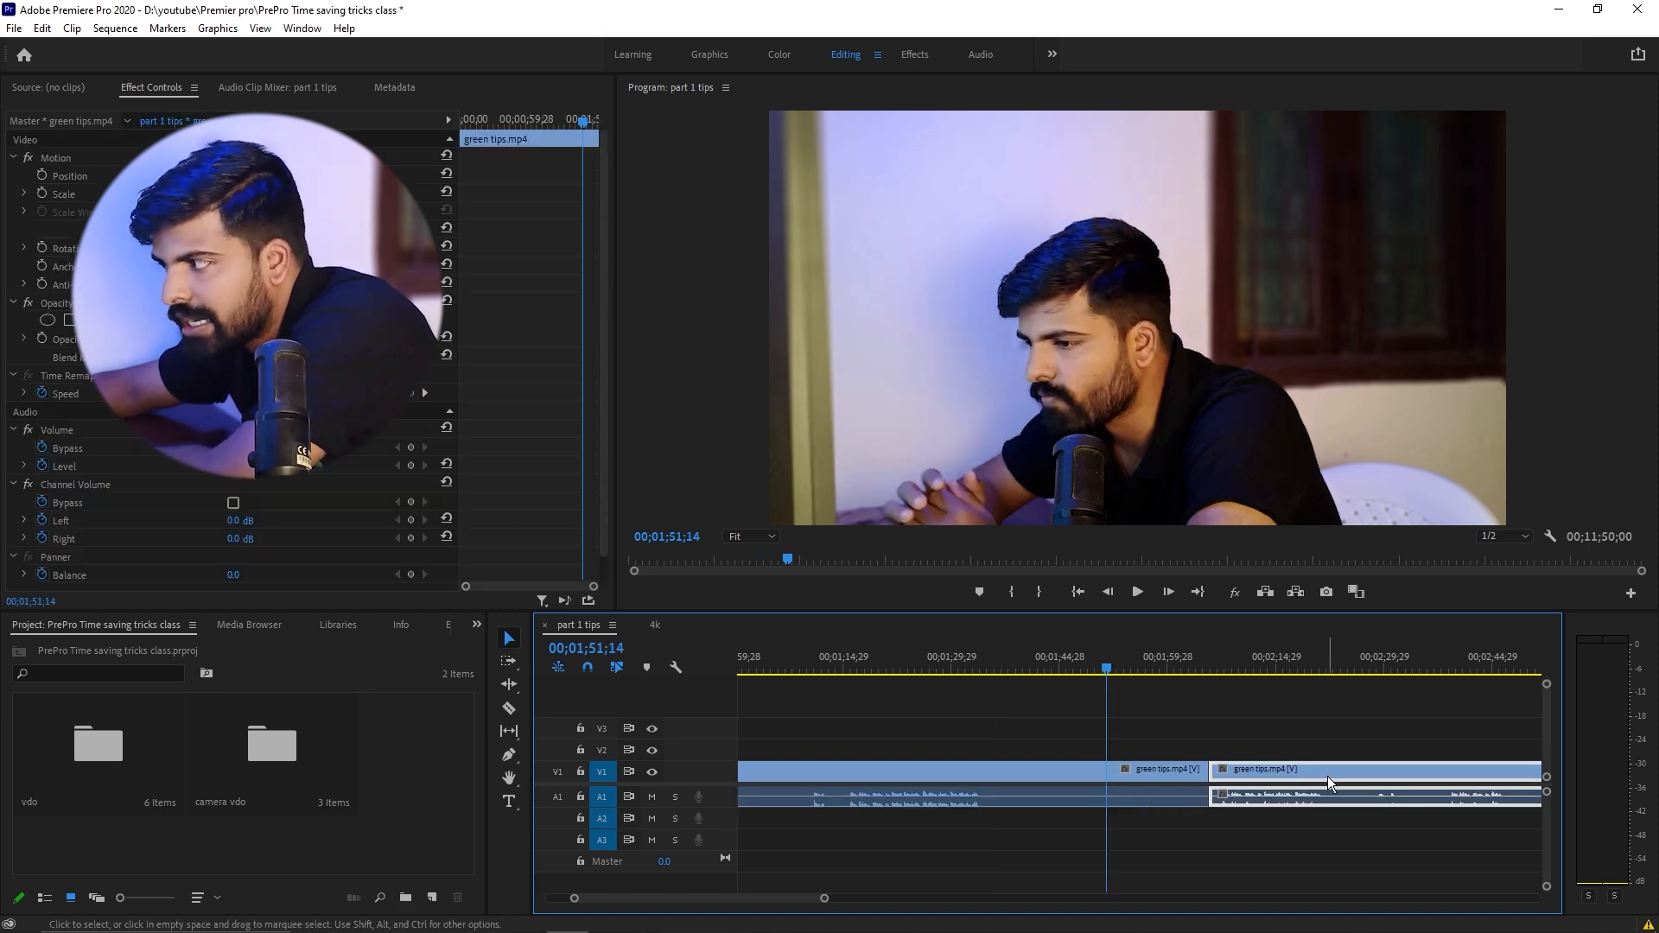
Step: Try trimming the end of the green tips.mp4 segment before the cut with regular trims, and undo both trims
click(991, 667)
drag(1201, 771, 1070, 771)
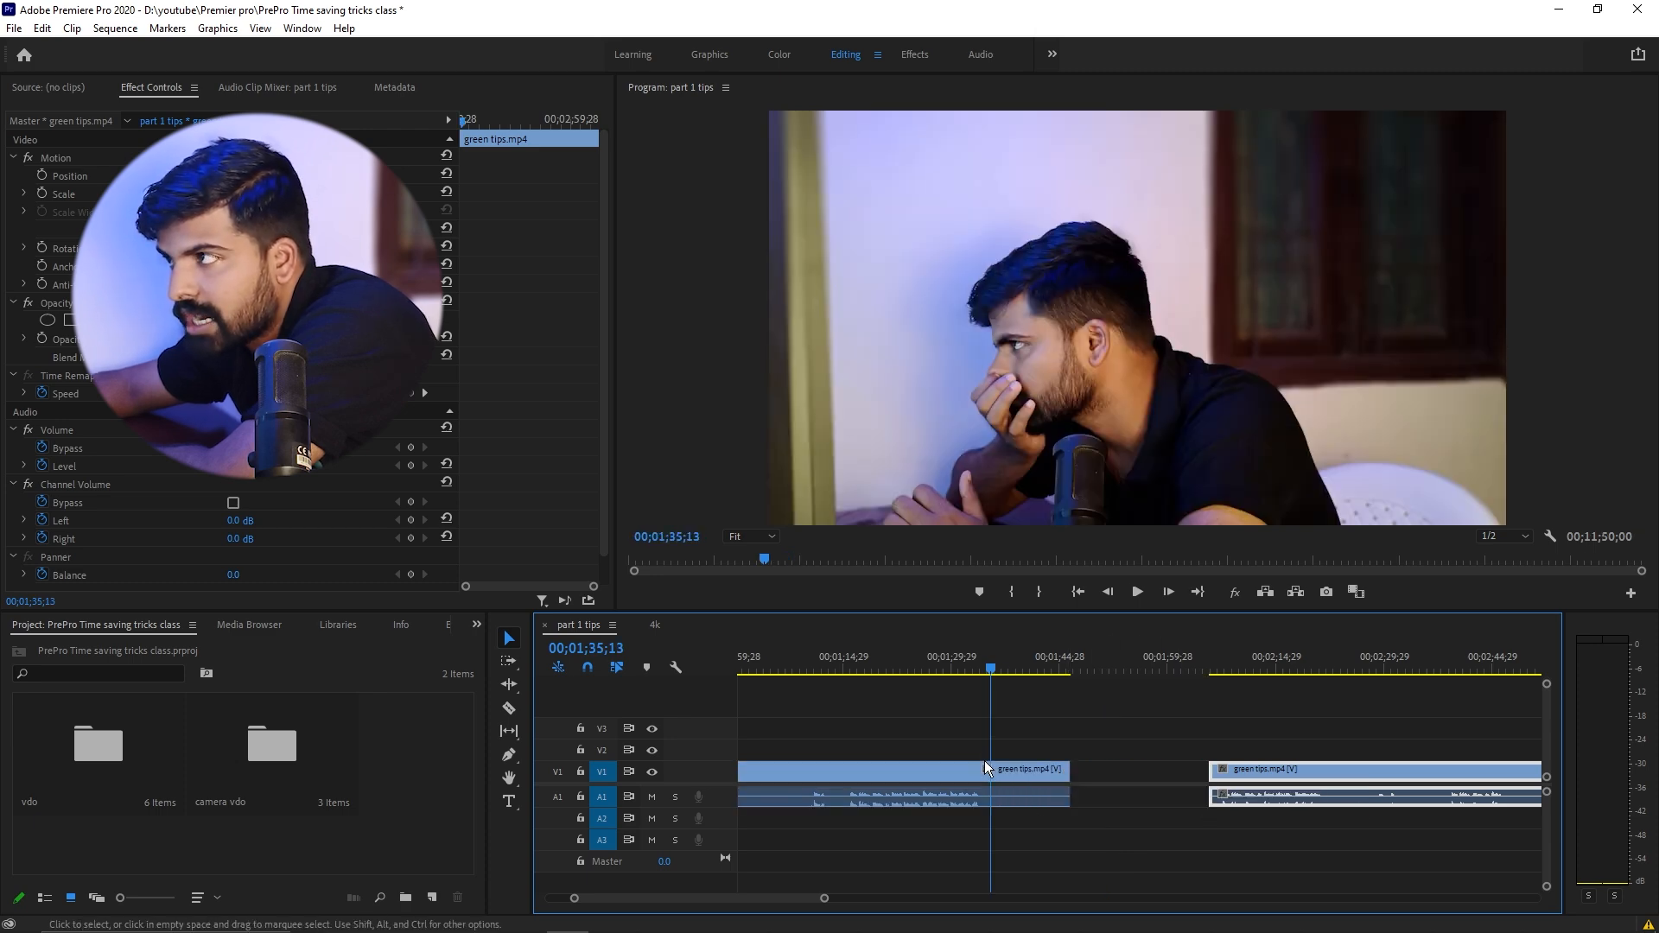
click(927, 669)
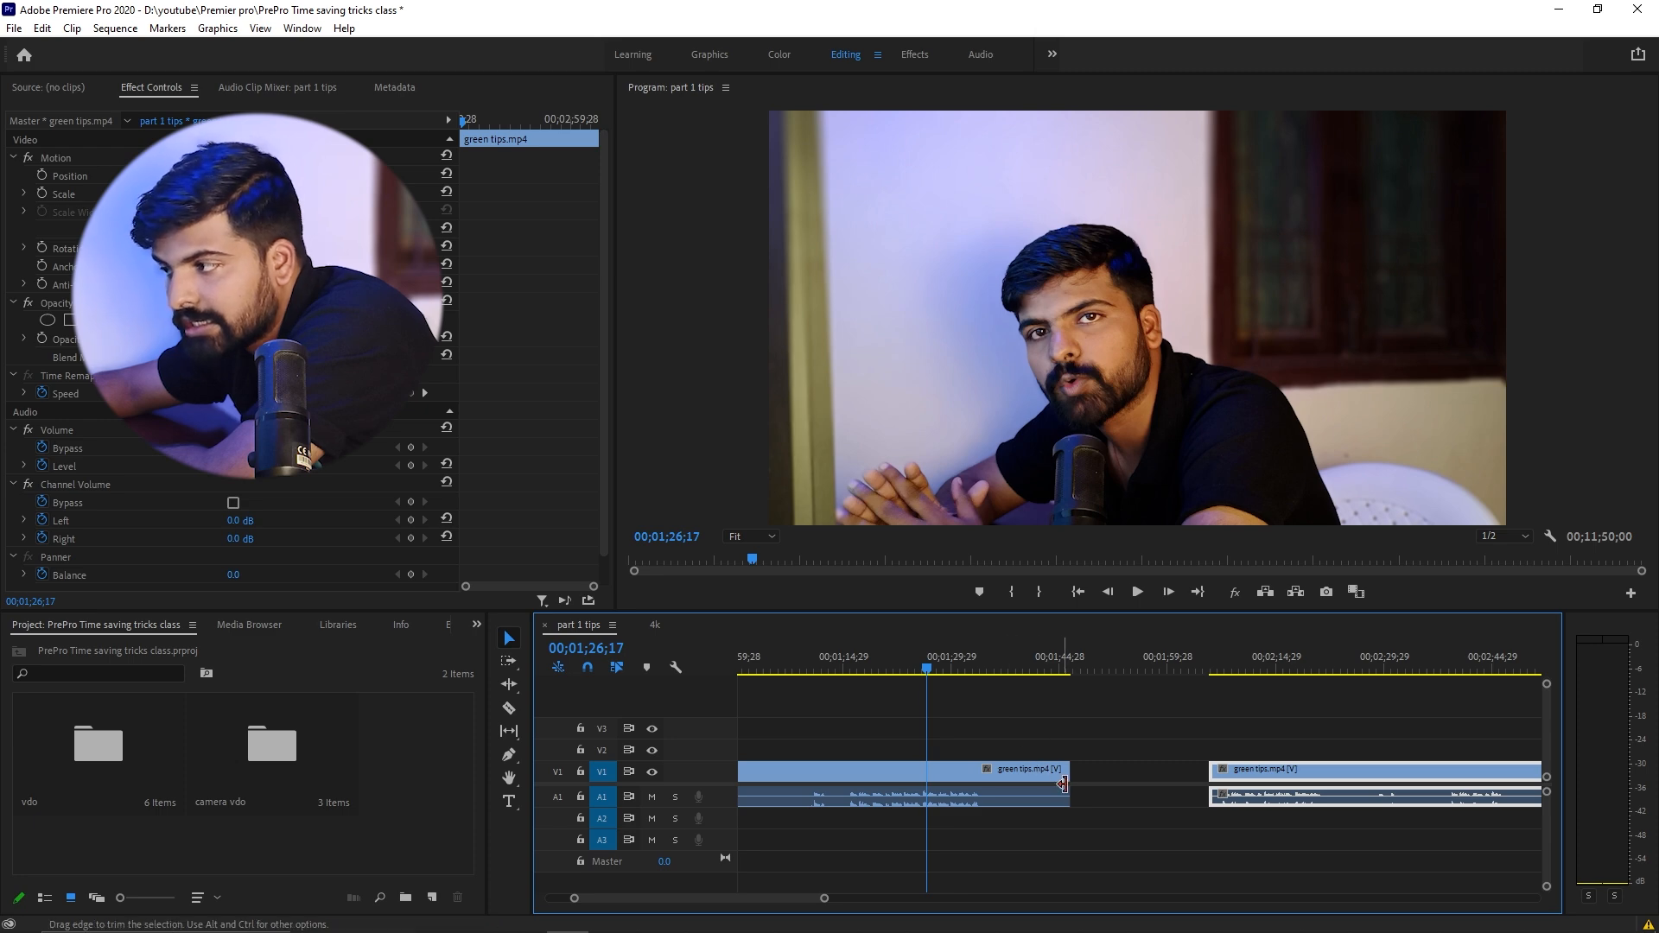
click(1155, 769)
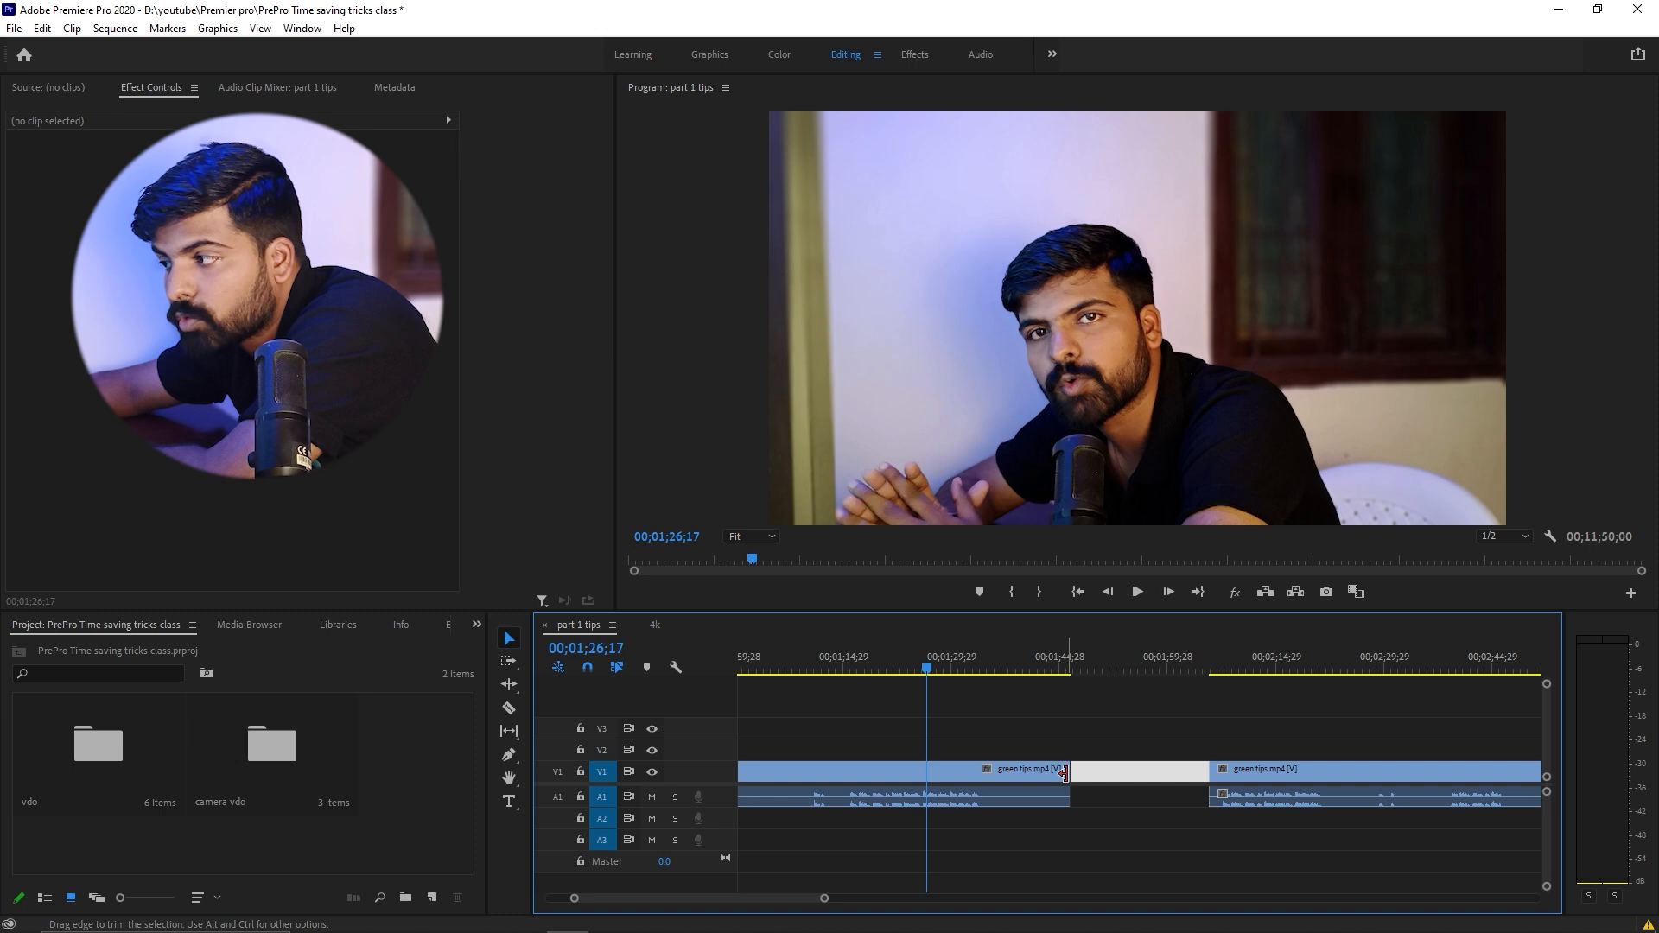
drag(1070, 771, 1037, 773)
click(1270, 769)
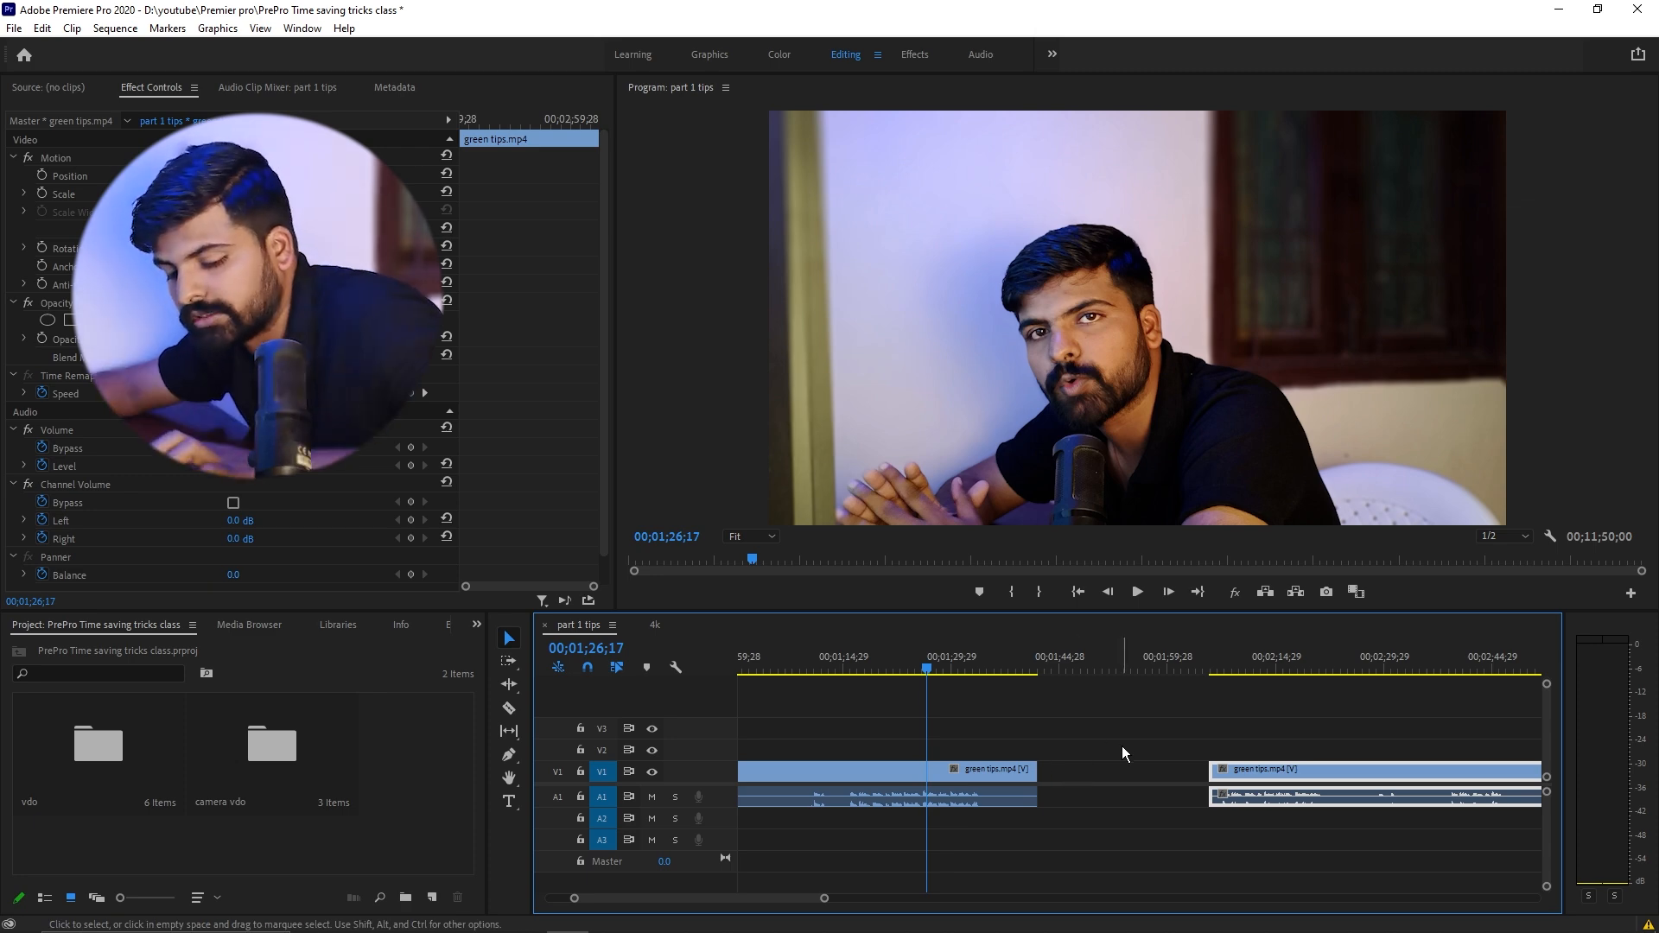
key(ctrl+z)
key(ctrl+z)
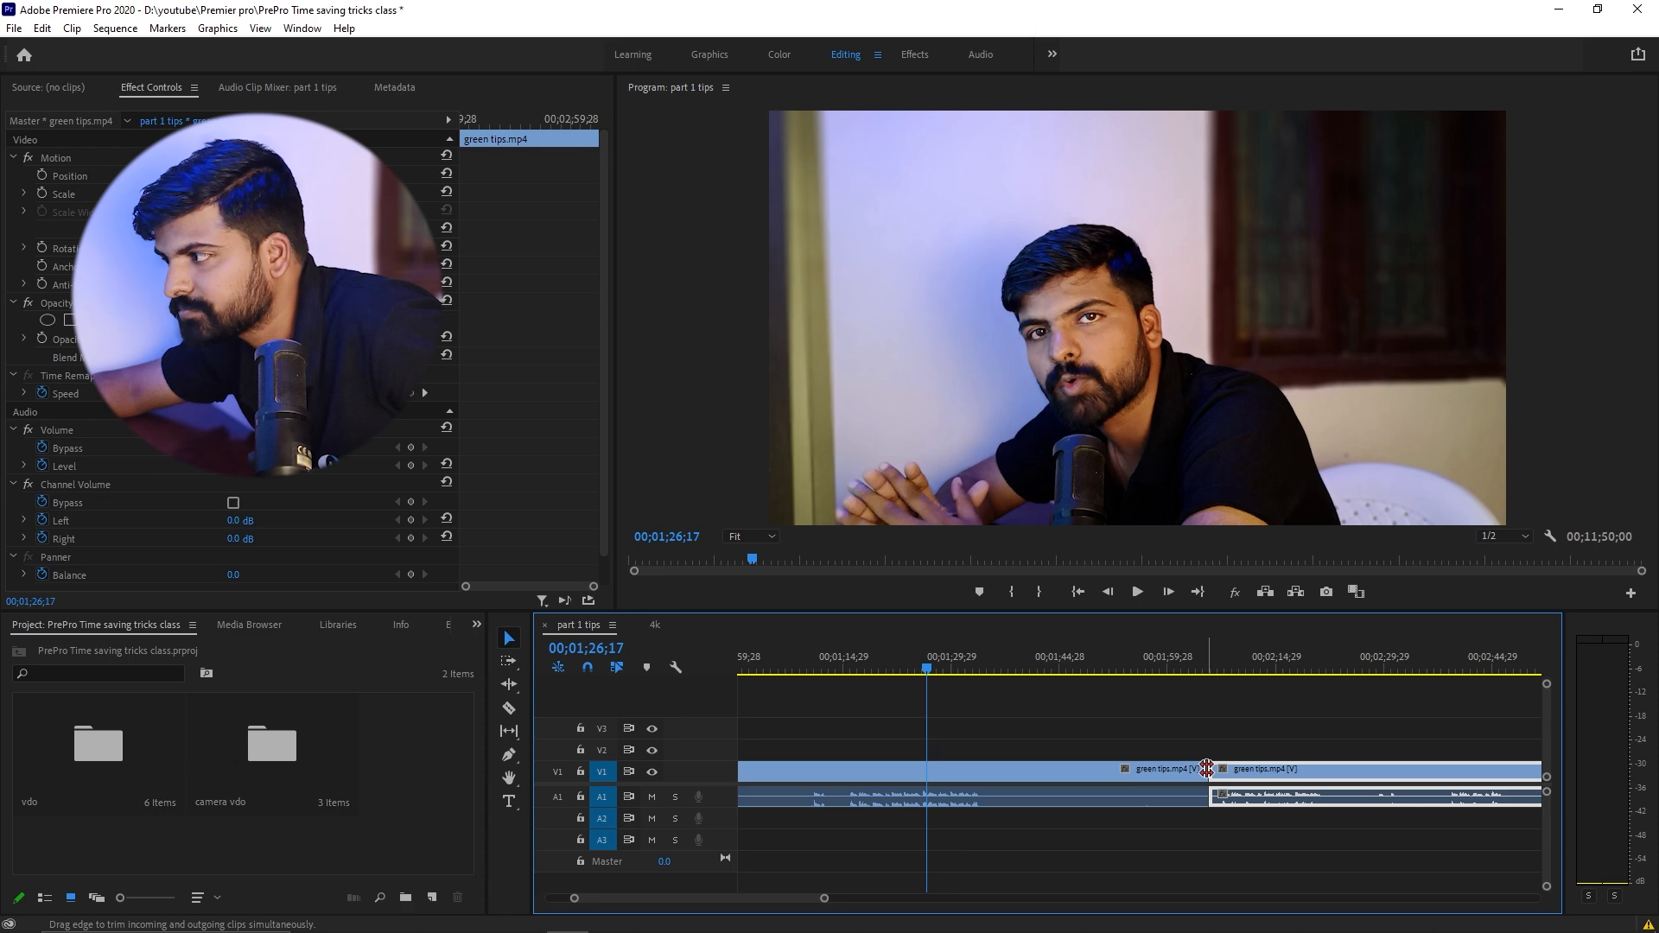
Step: Ripple trim the end of the green tips.mp4 segment before the cut back by about 29 seconds
drag(1199, 772, 989, 774)
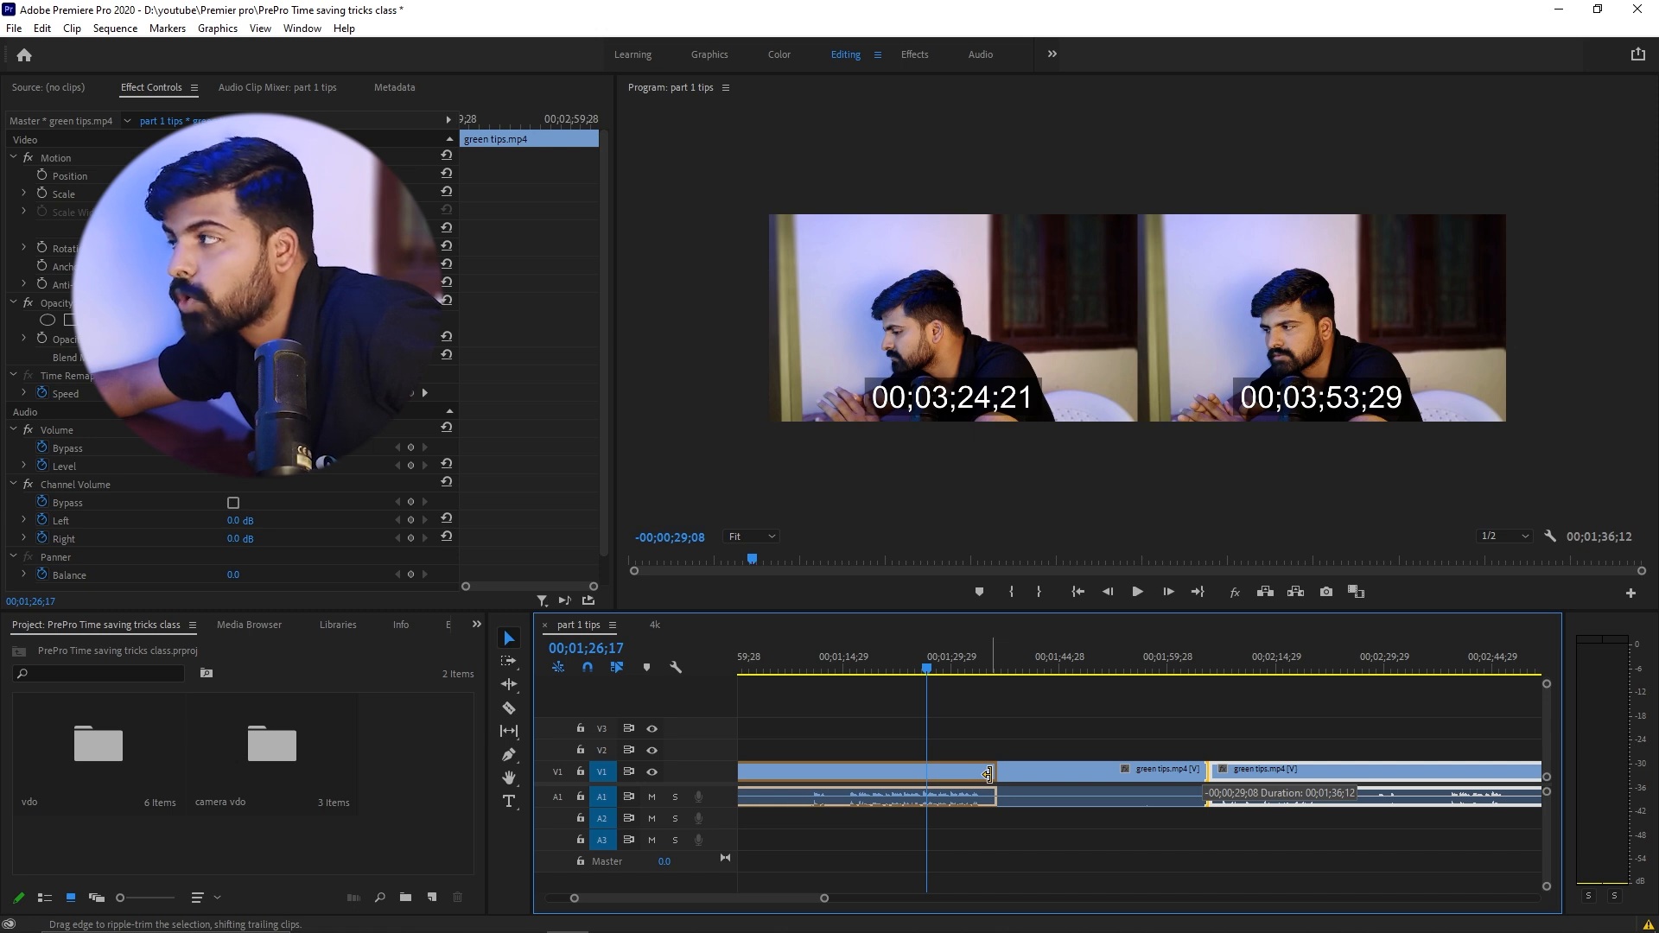
drag(988, 774, 988, 775)
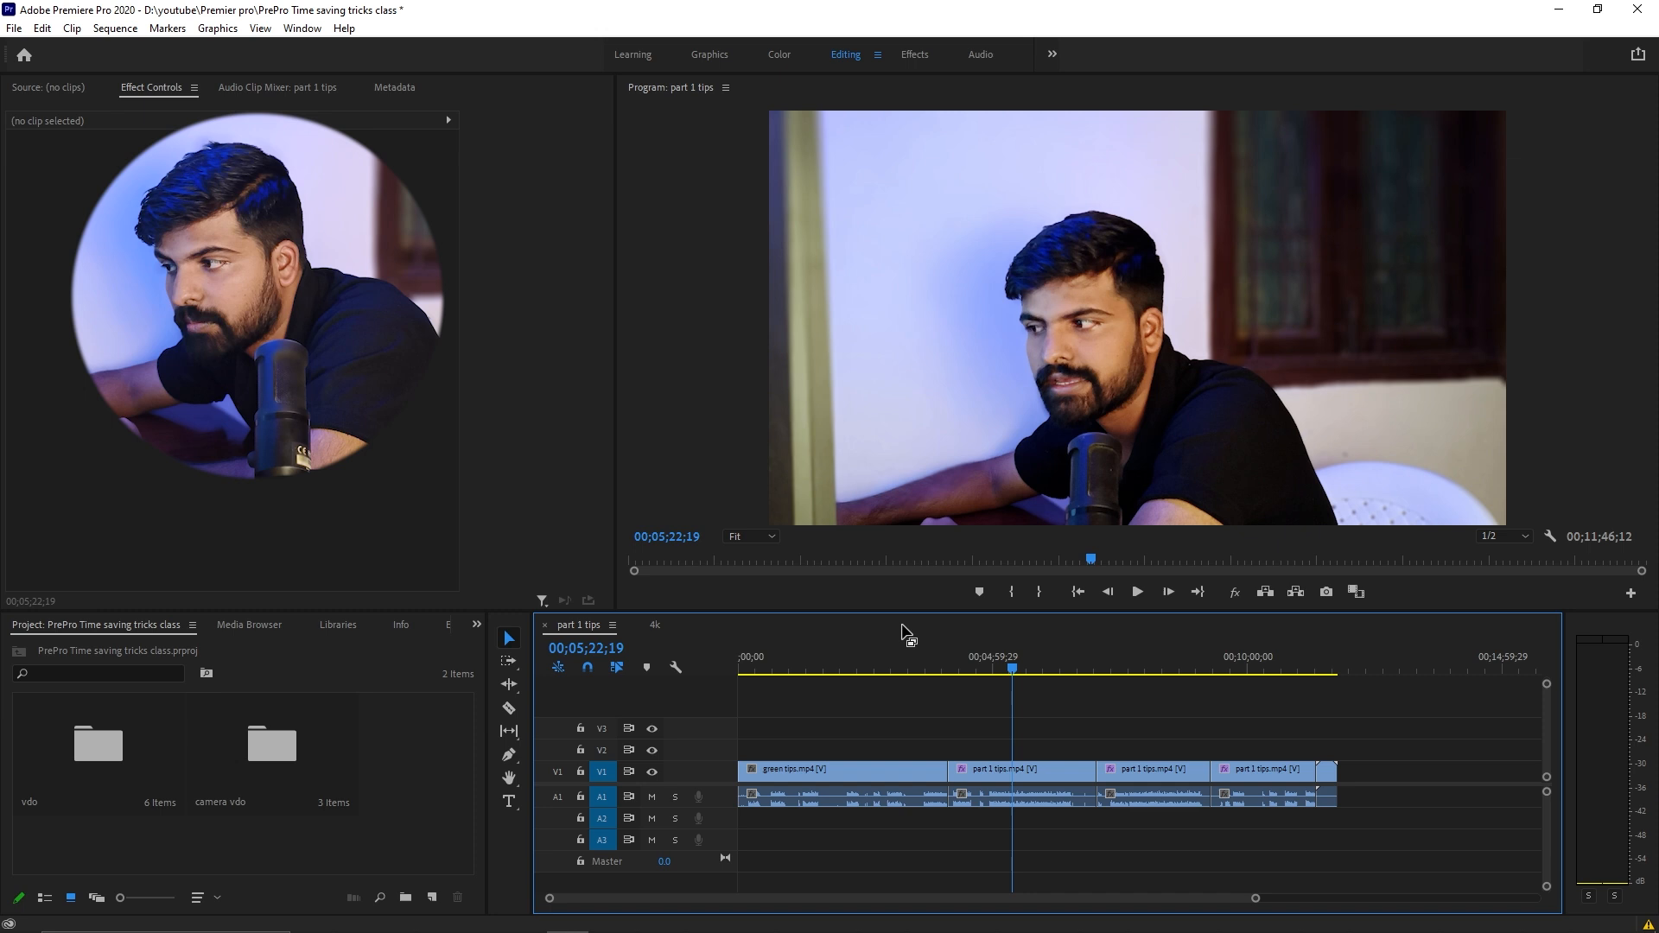
Step: Review the assembled clips through to the final beach clip, and return the playhead to the end of green tips.mp4 at 00;04;07;10
click(845, 665)
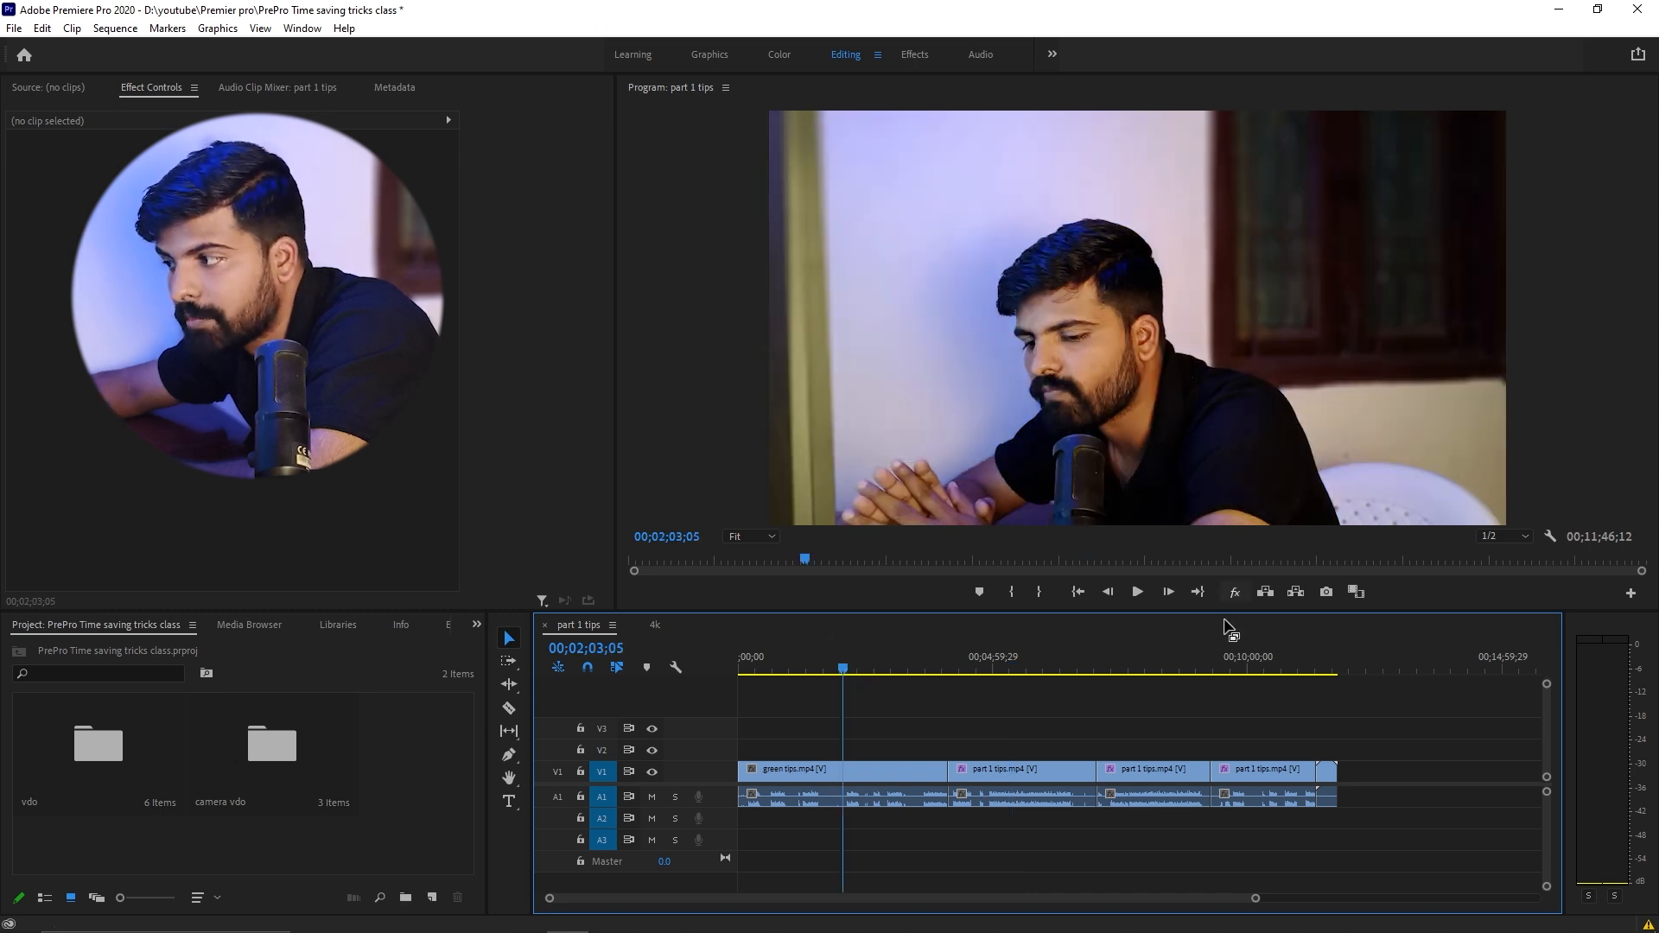
click(1018, 665)
drag(1161, 667, 1251, 666)
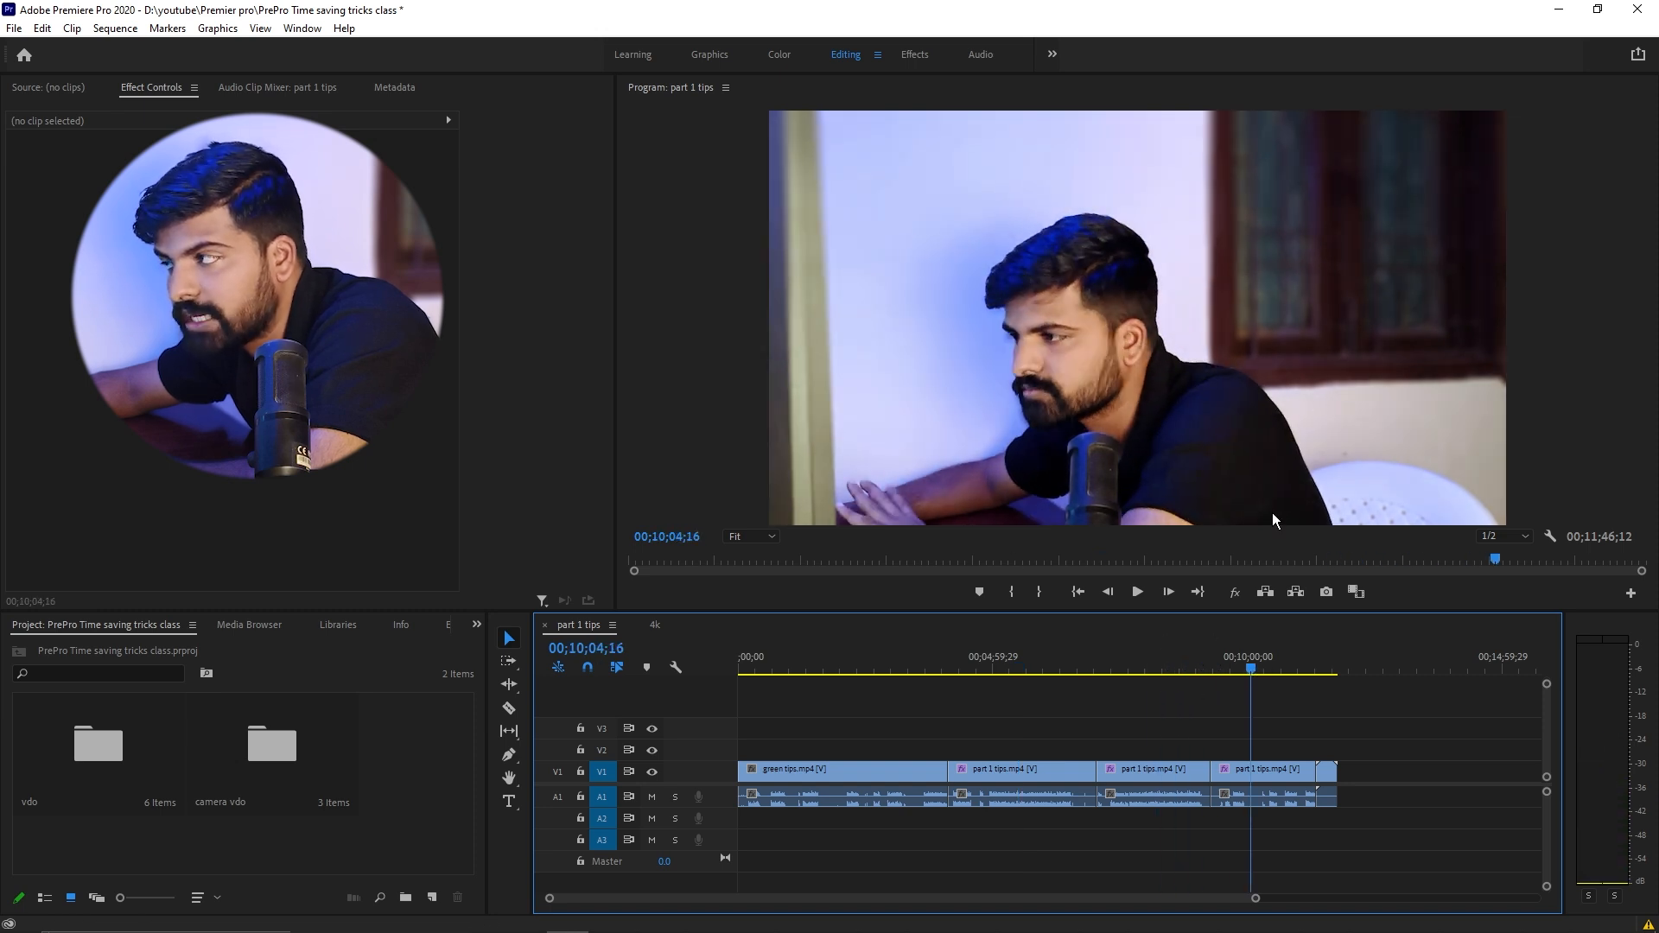
click(1322, 662)
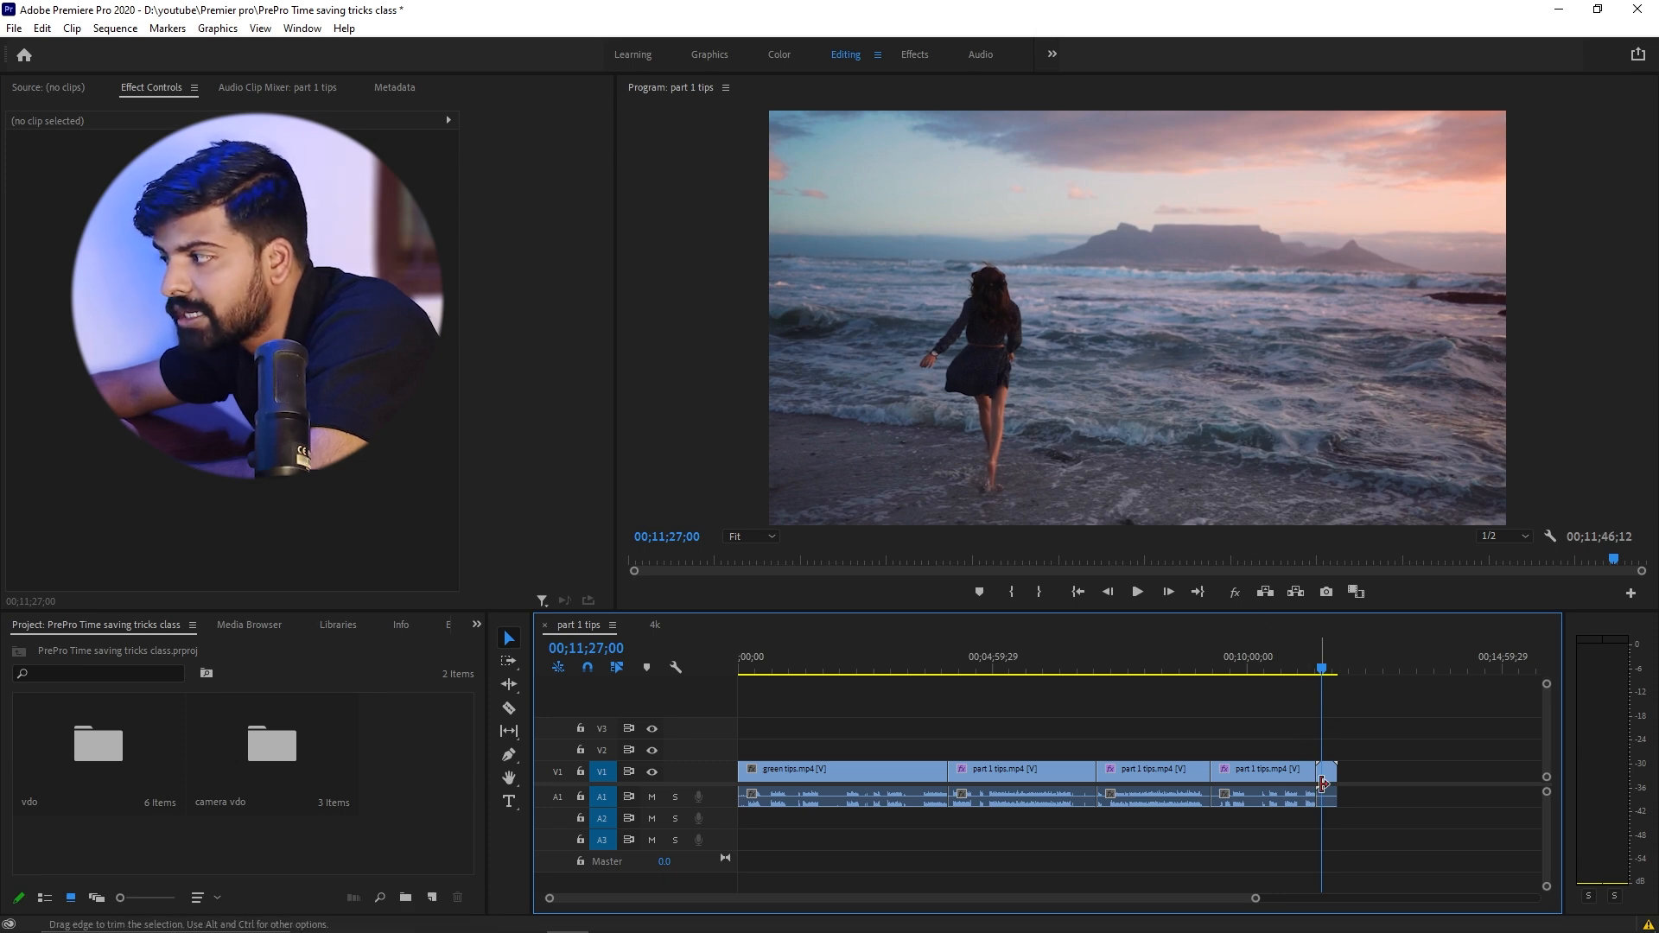
mouse_move(947, 656)
mouse_down()
mouse_move(971, 661)
mouse_move(952, 681)
mouse_up()
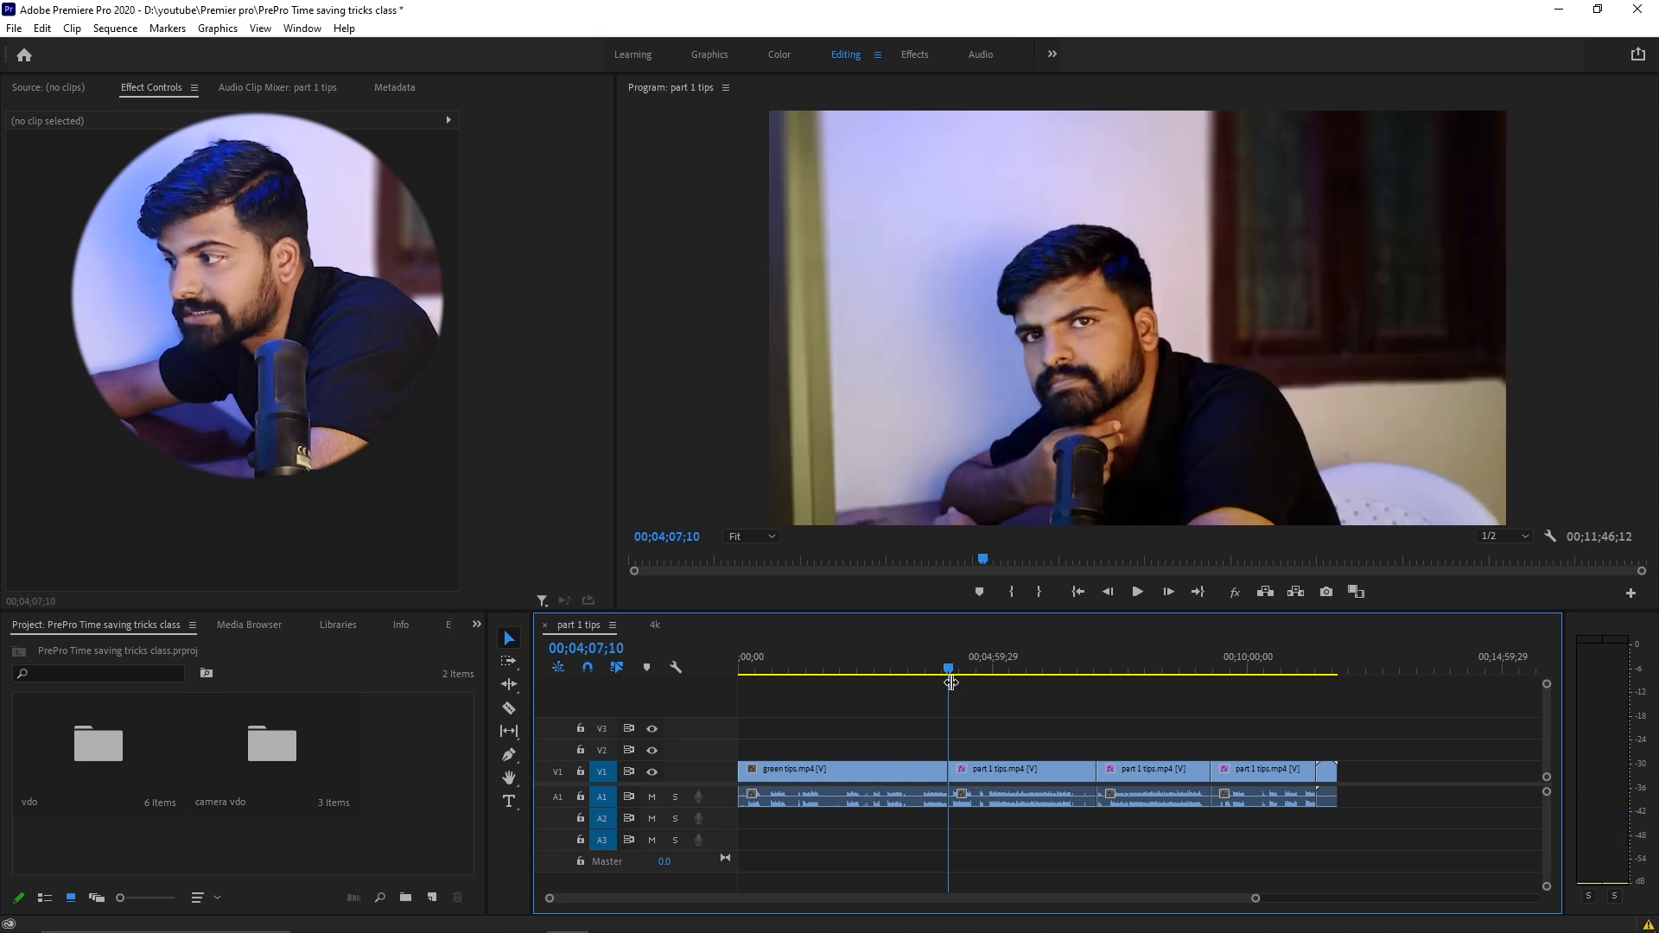
Step: Shift all clips after green tips.mp4 about 1 min 12 s later and move the final beach clip into the gap directly after green tips.mp4
click(903, 661)
drag(1035, 750, 1335, 821)
drag(1003, 762, 1085, 764)
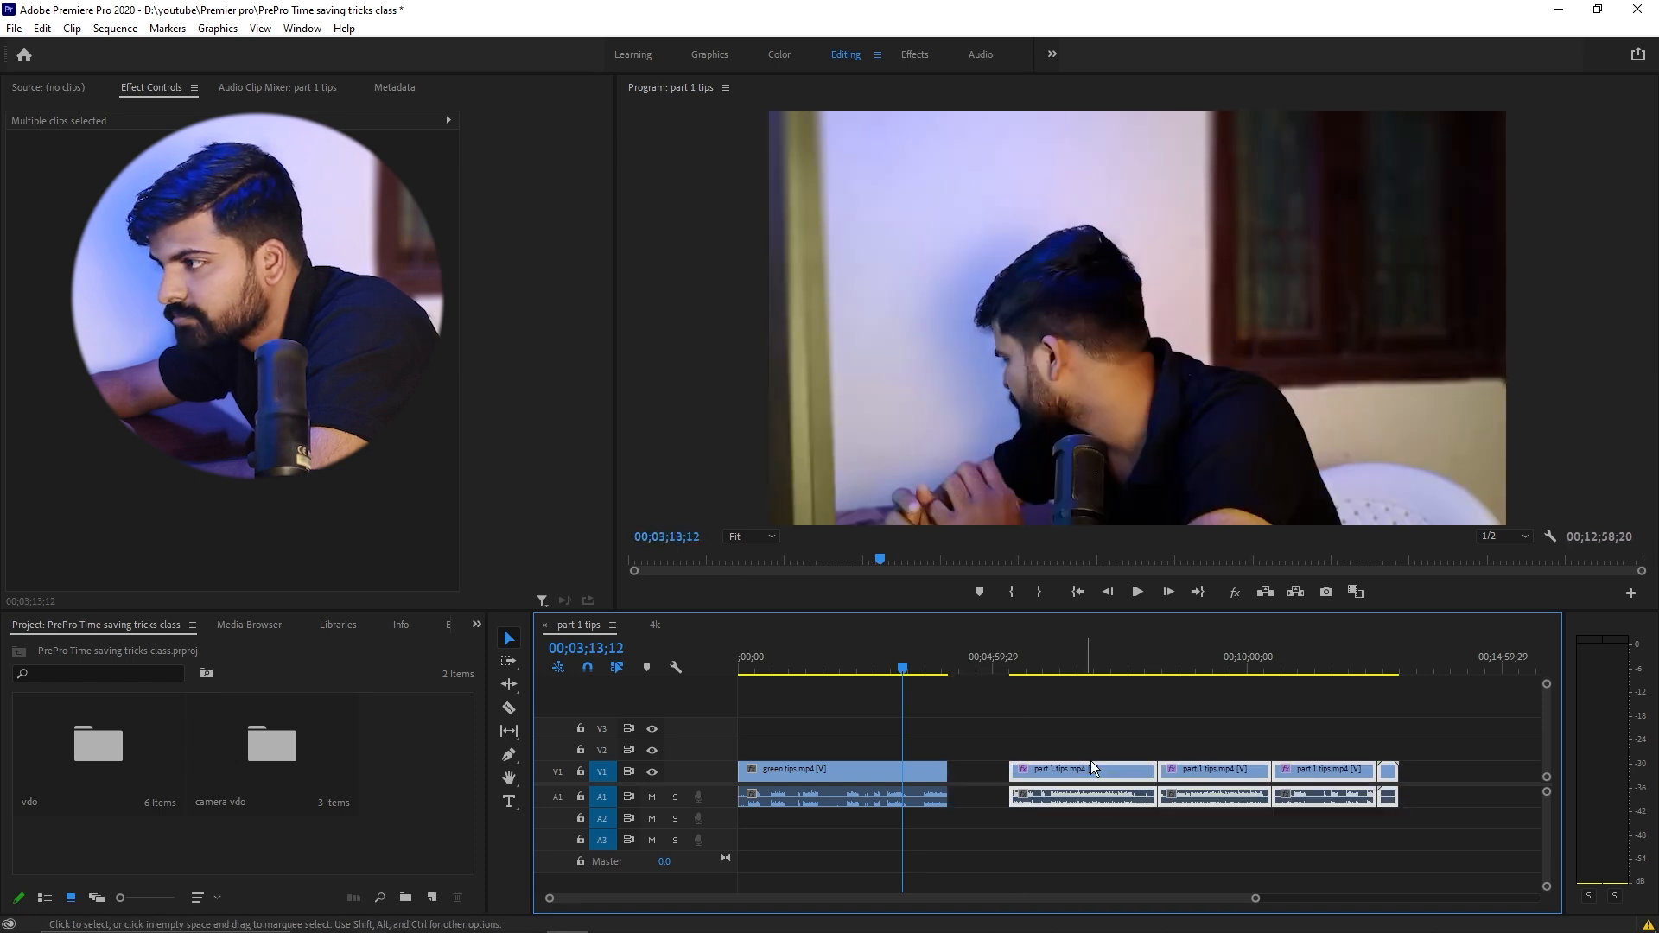
click(1450, 750)
drag(1389, 773, 956, 783)
Step: Close the remaining gap between the beach clip and the first part 1 tips.mp4 clip, and scrub across the joined clips
drag(949, 666, 961, 667)
click(987, 775)
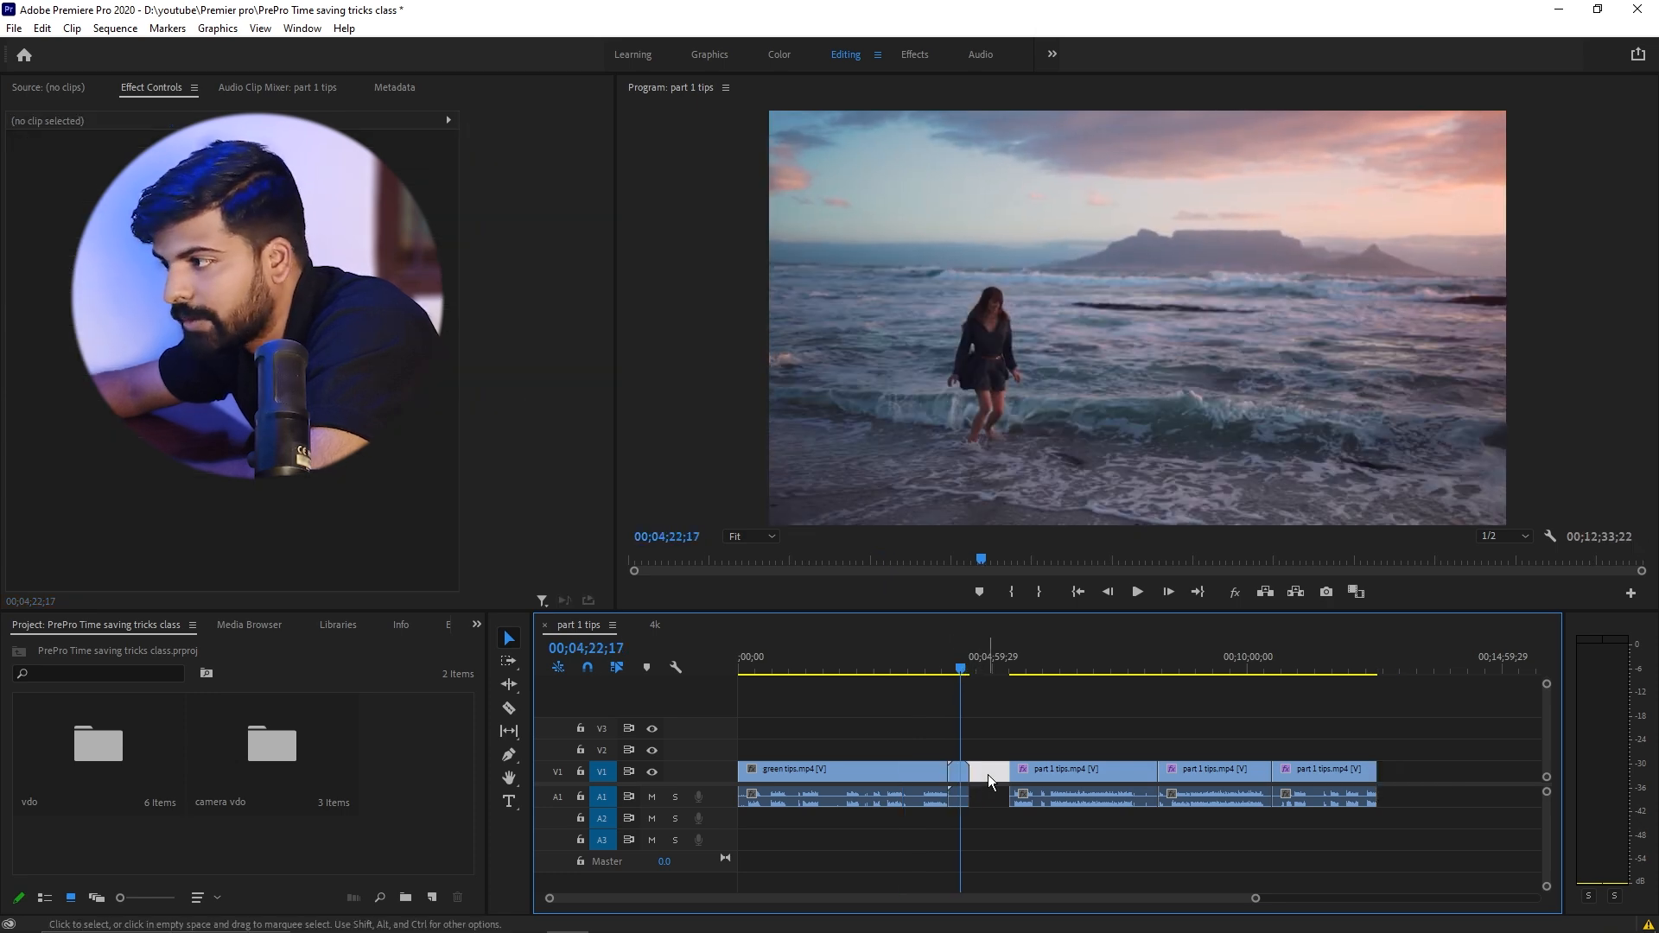
key(Delete)
mouse_move(954, 676)
mouse_down()
mouse_move(930, 672)
mouse_move(976, 691)
mouse_up()
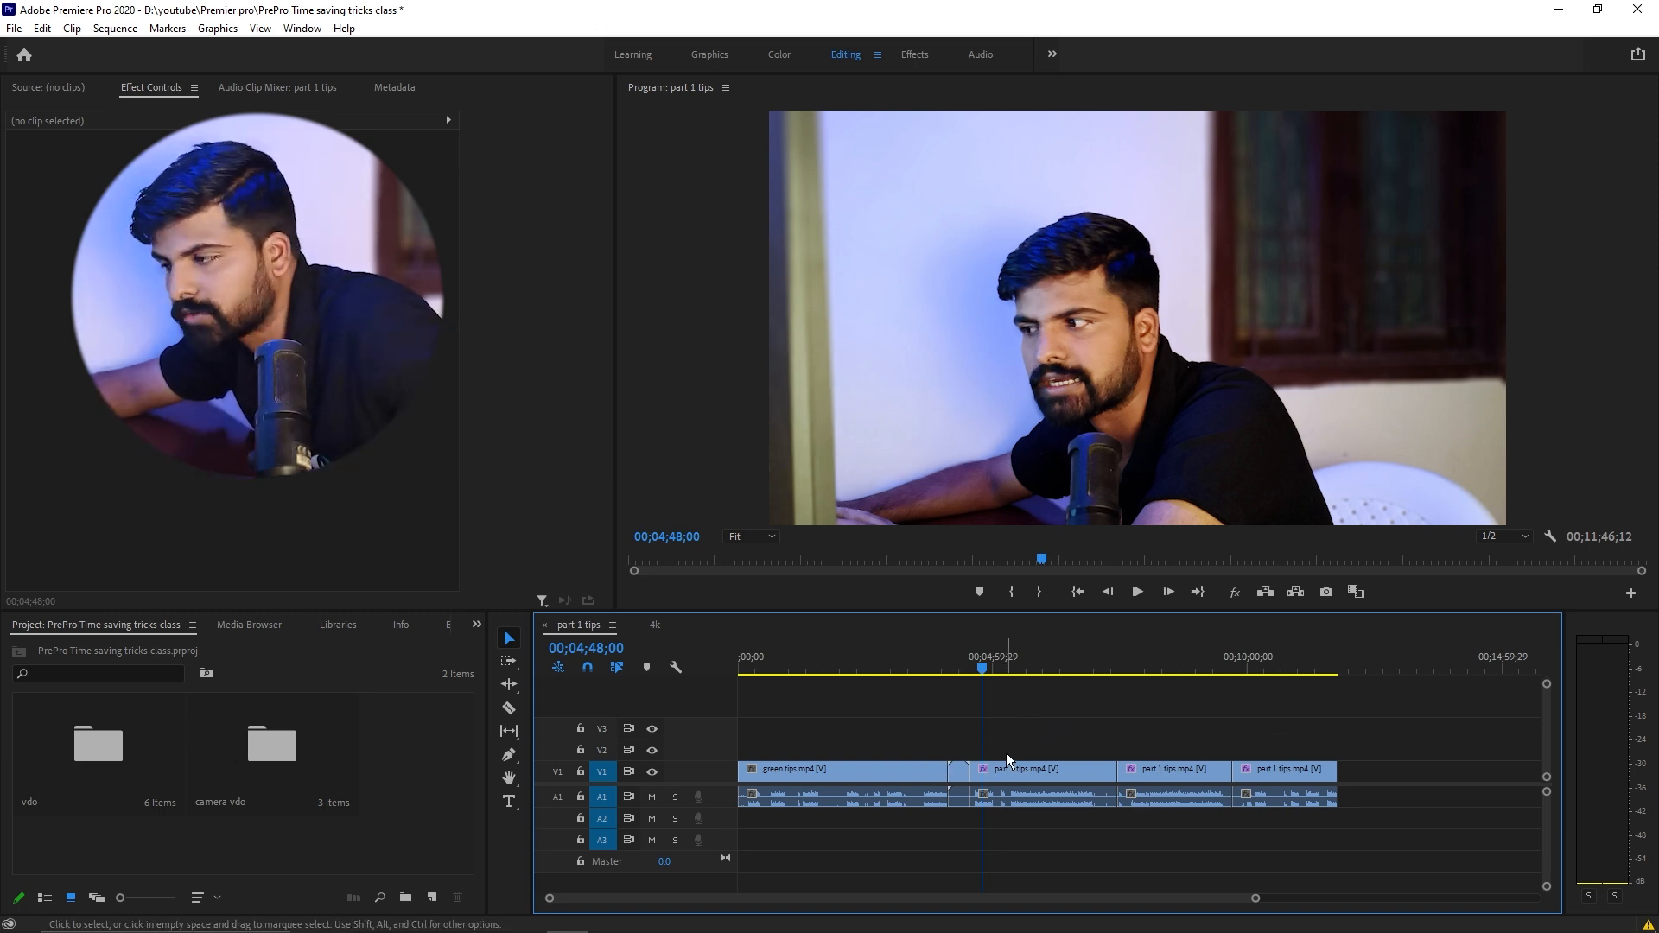
Step: Undo the shift of the part 1 tips.mp4 clips, the beach clip's move behind green tips.mp4 and the gap closing
key(ctrl+z)
key(ctrl+z)
key(ctrl+z)
key(ctrl+shift+z)
key(ctrl+shift+z)
key(ctrl+shift+z)
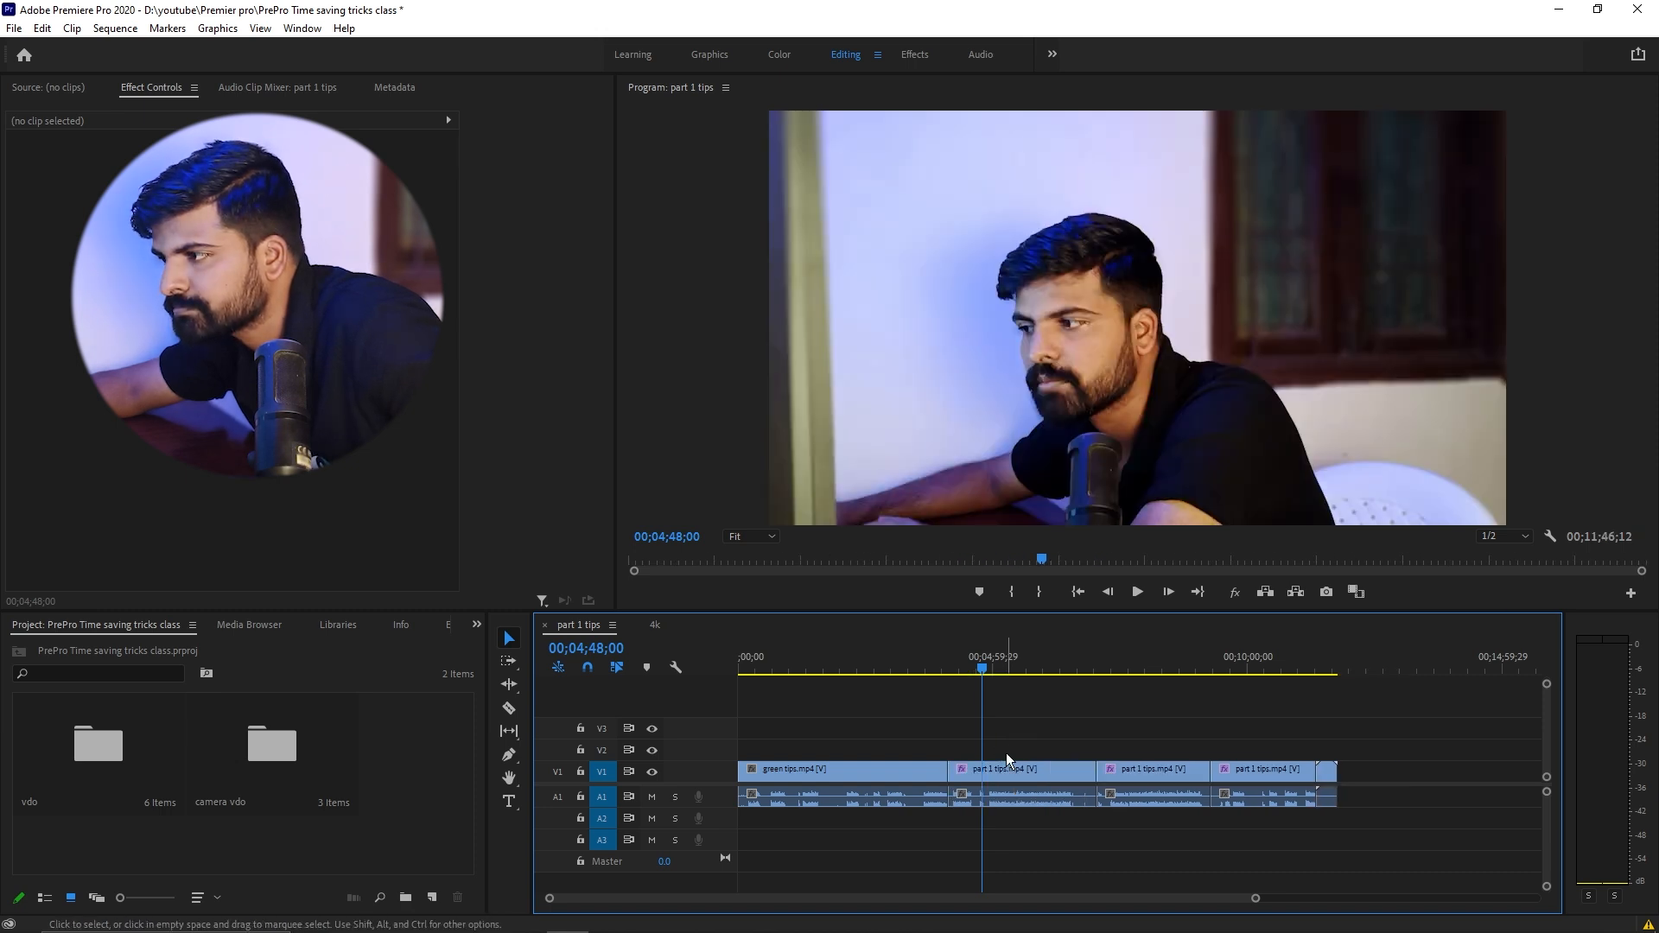
Step: Rearrange the beach clip from the sequence's end to directly after green tips.mp4, shifting the following clips, and check the new order
click(1319, 667)
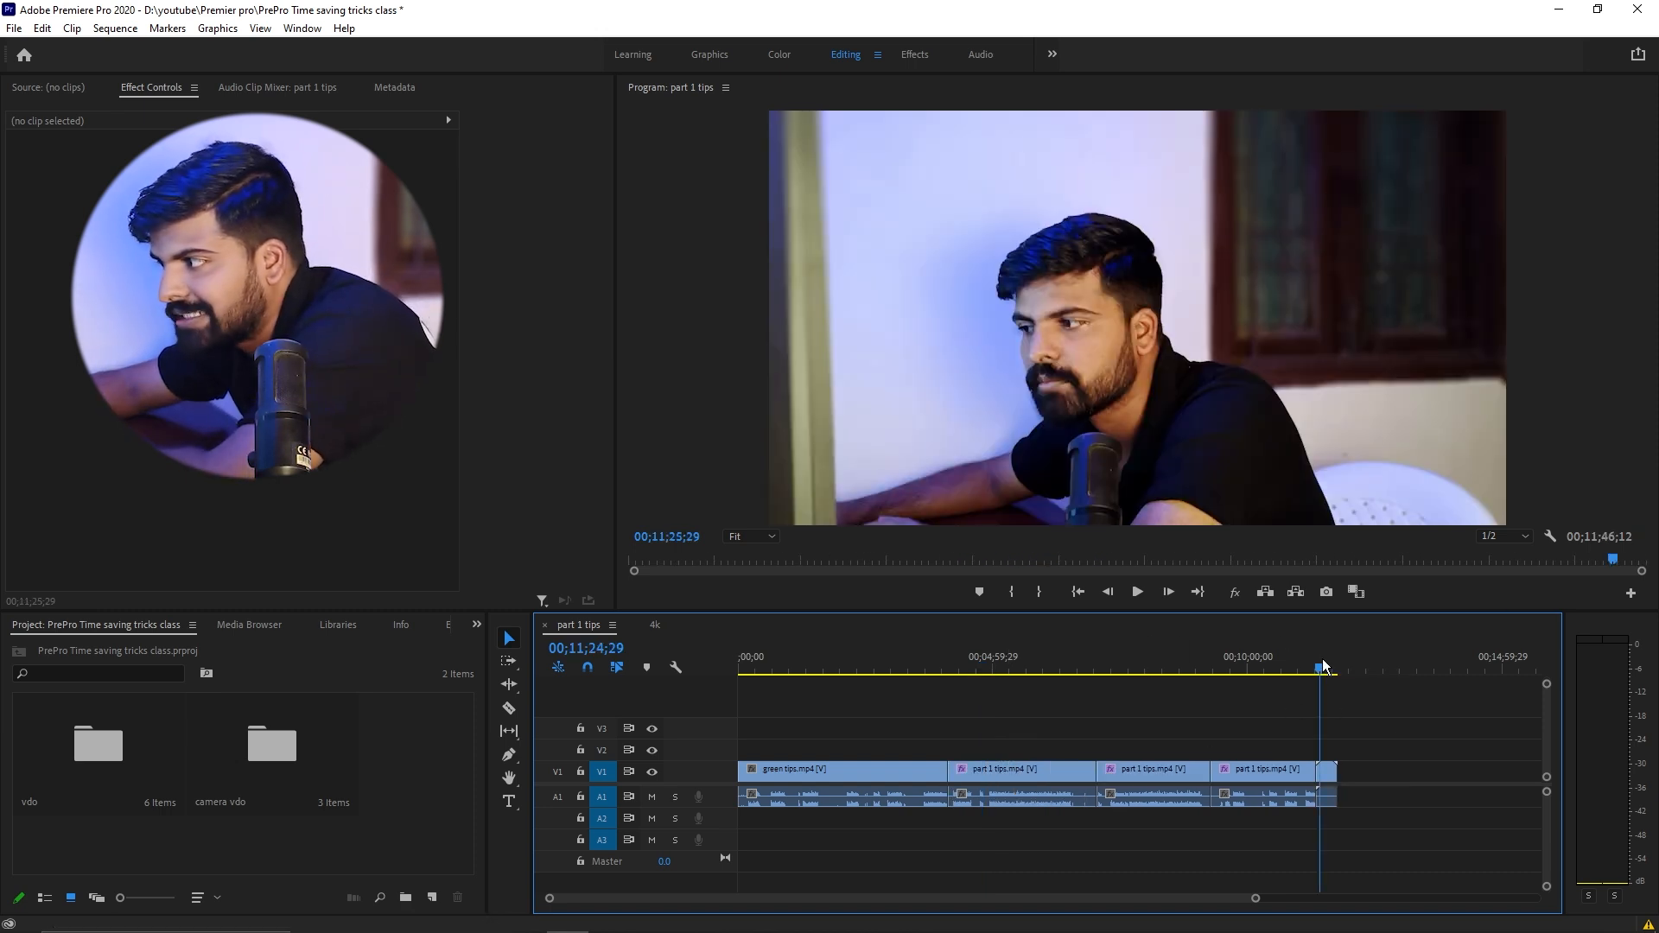
click(1324, 772)
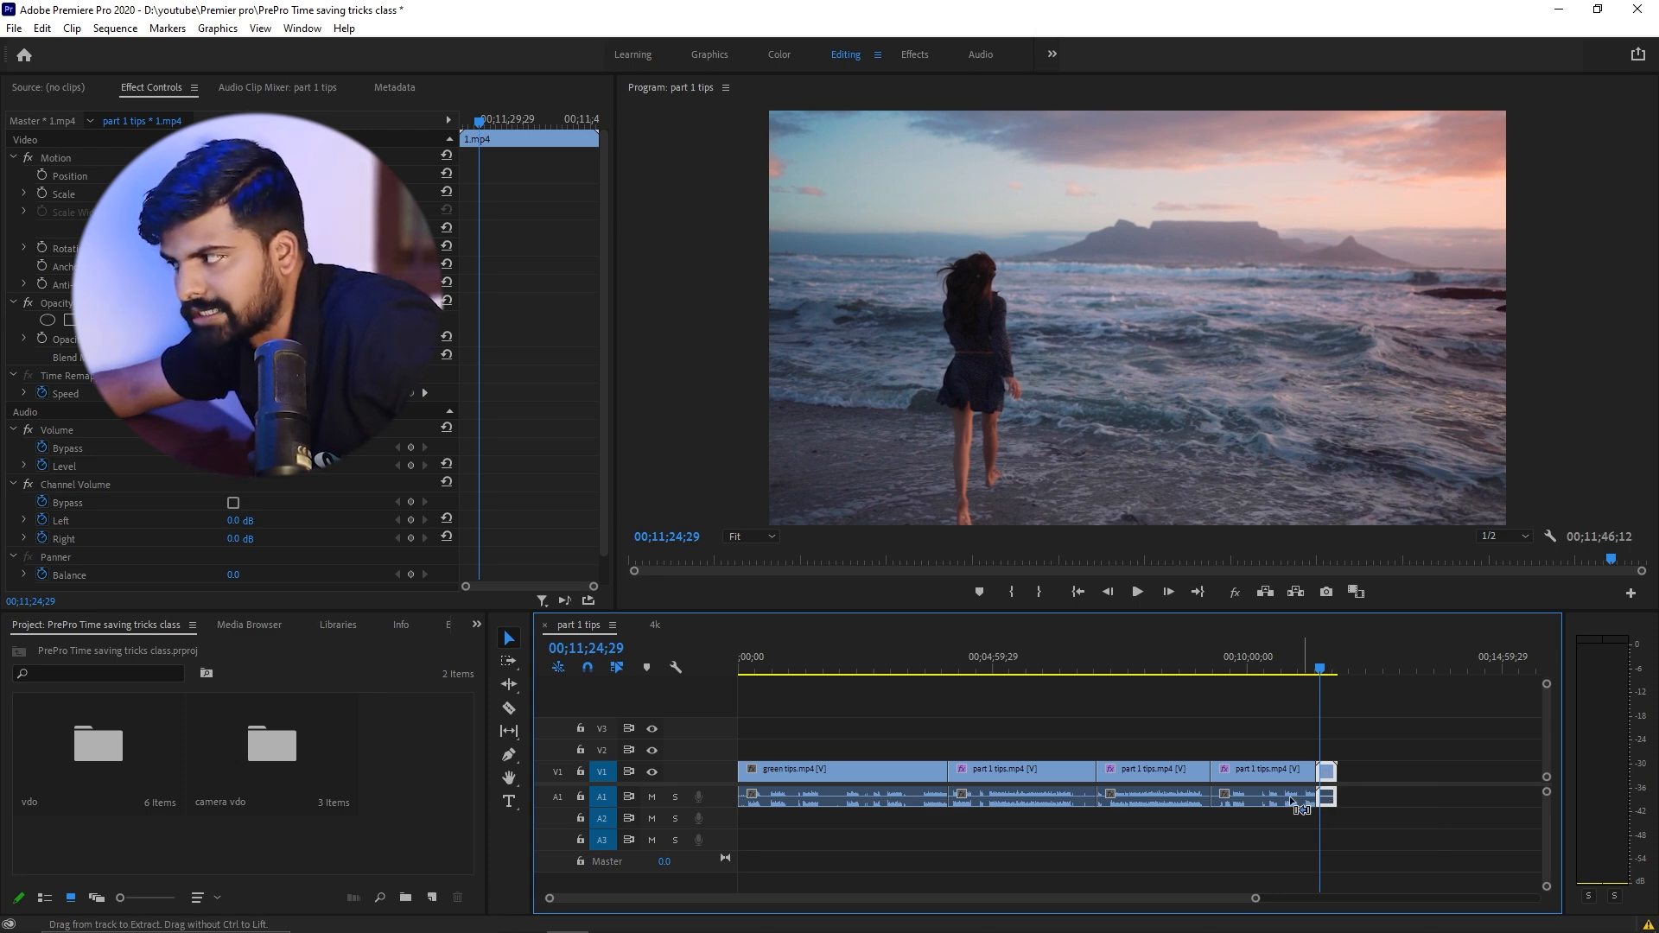
drag(1328, 775, 976, 784)
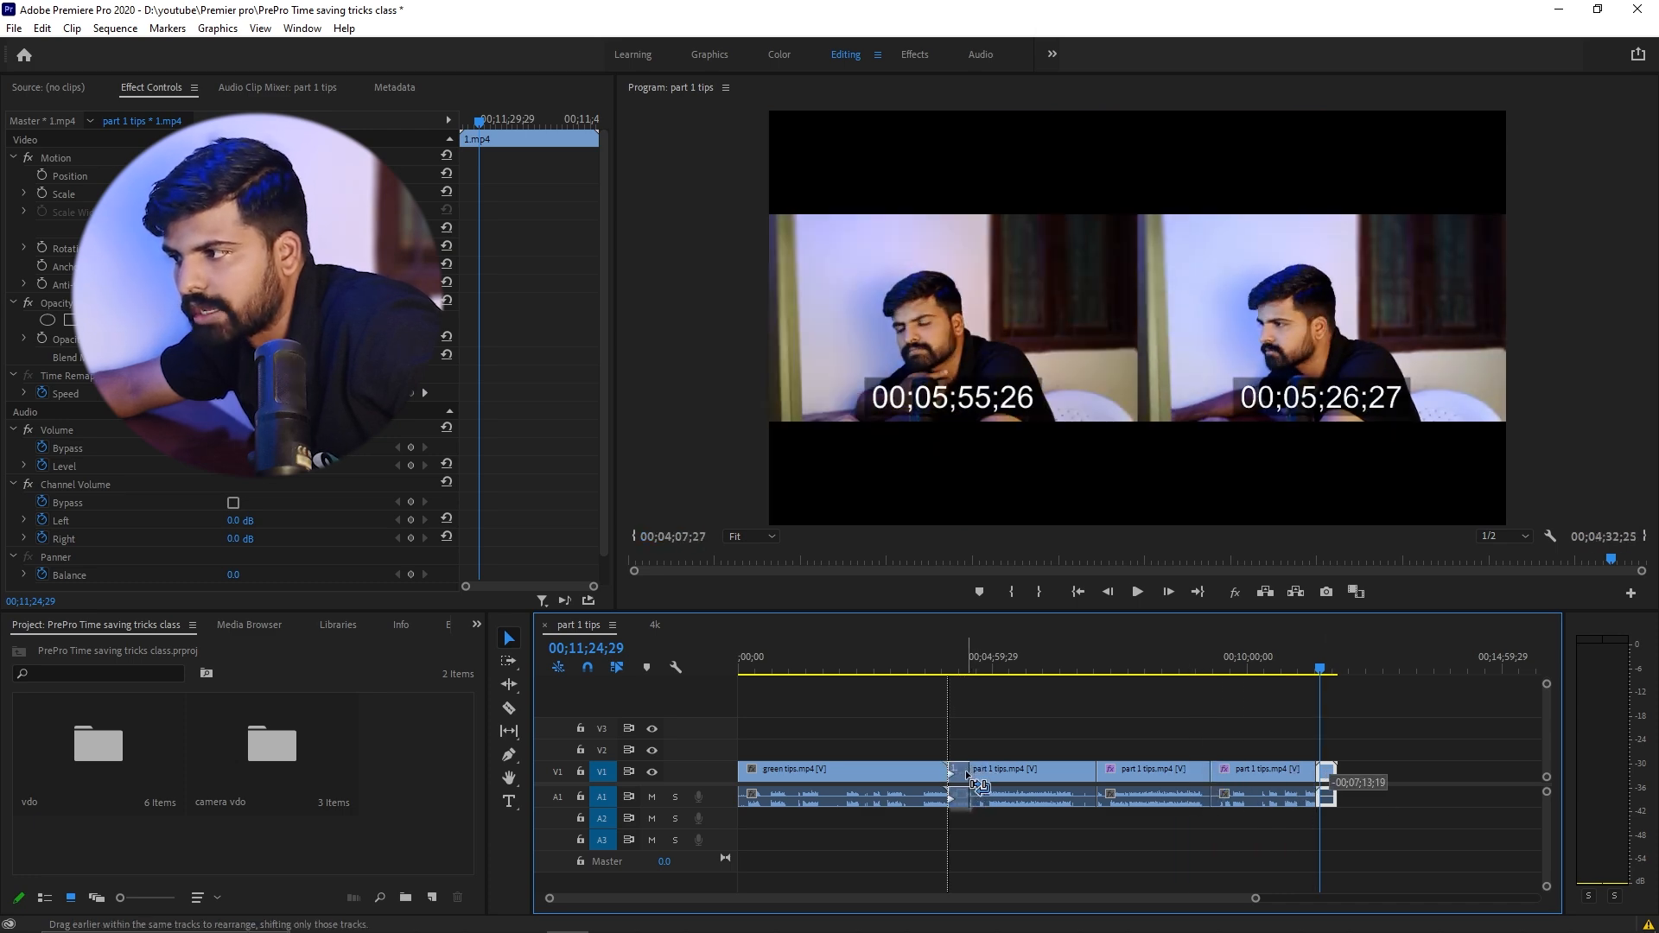
drag(975, 783, 975, 783)
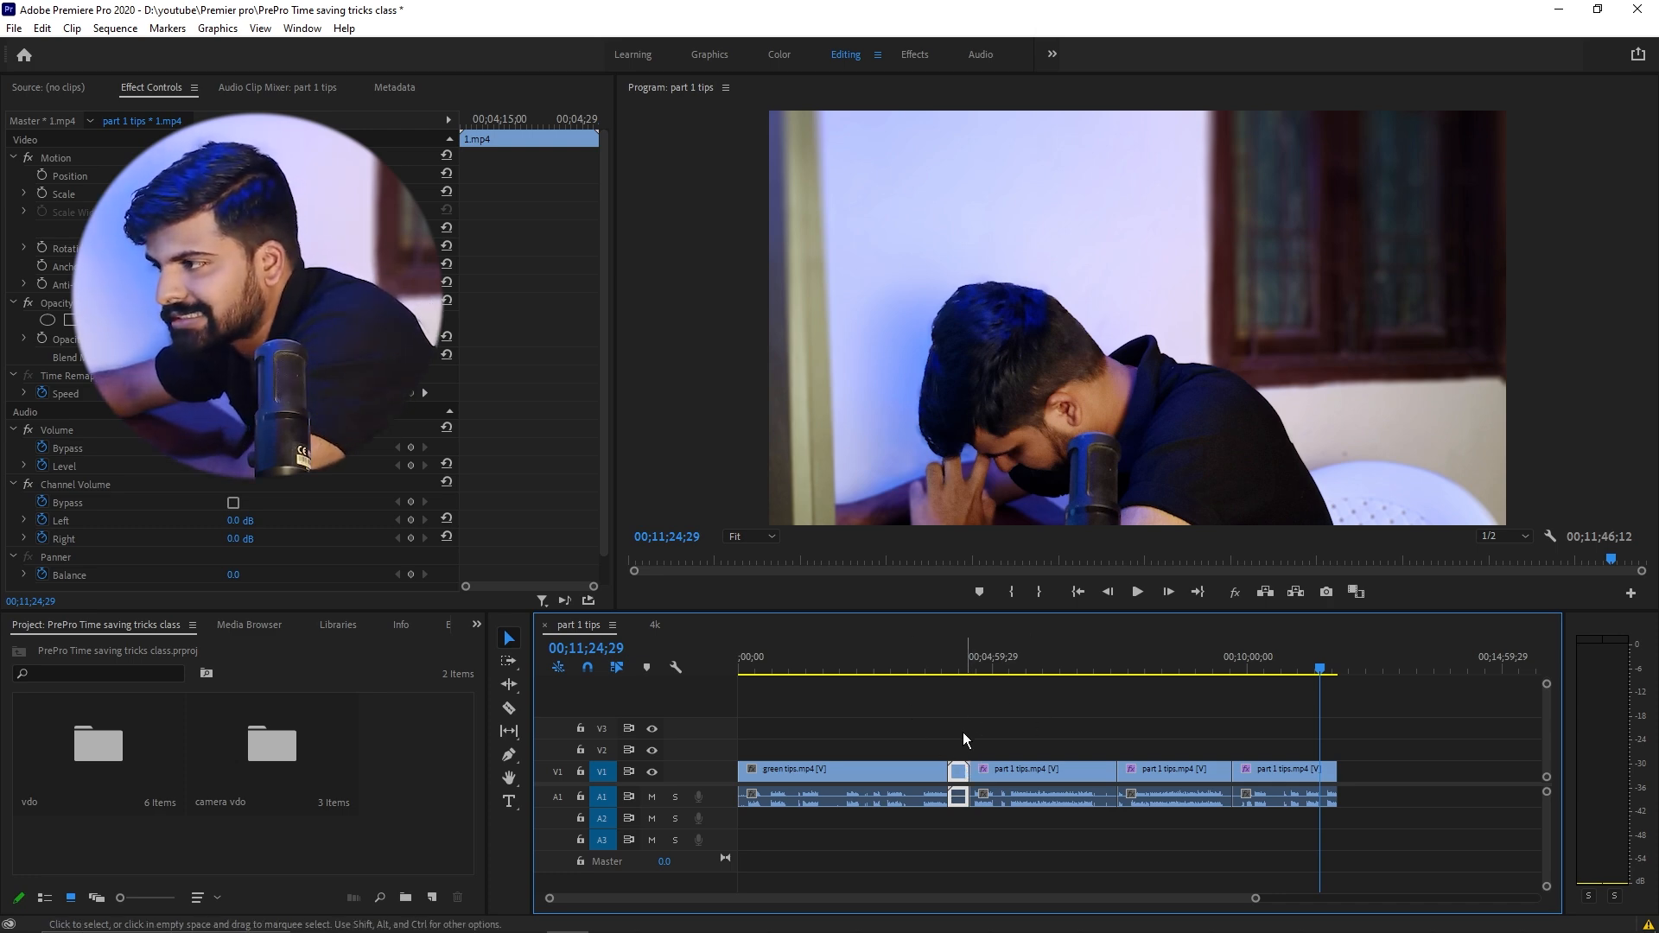
click(959, 667)
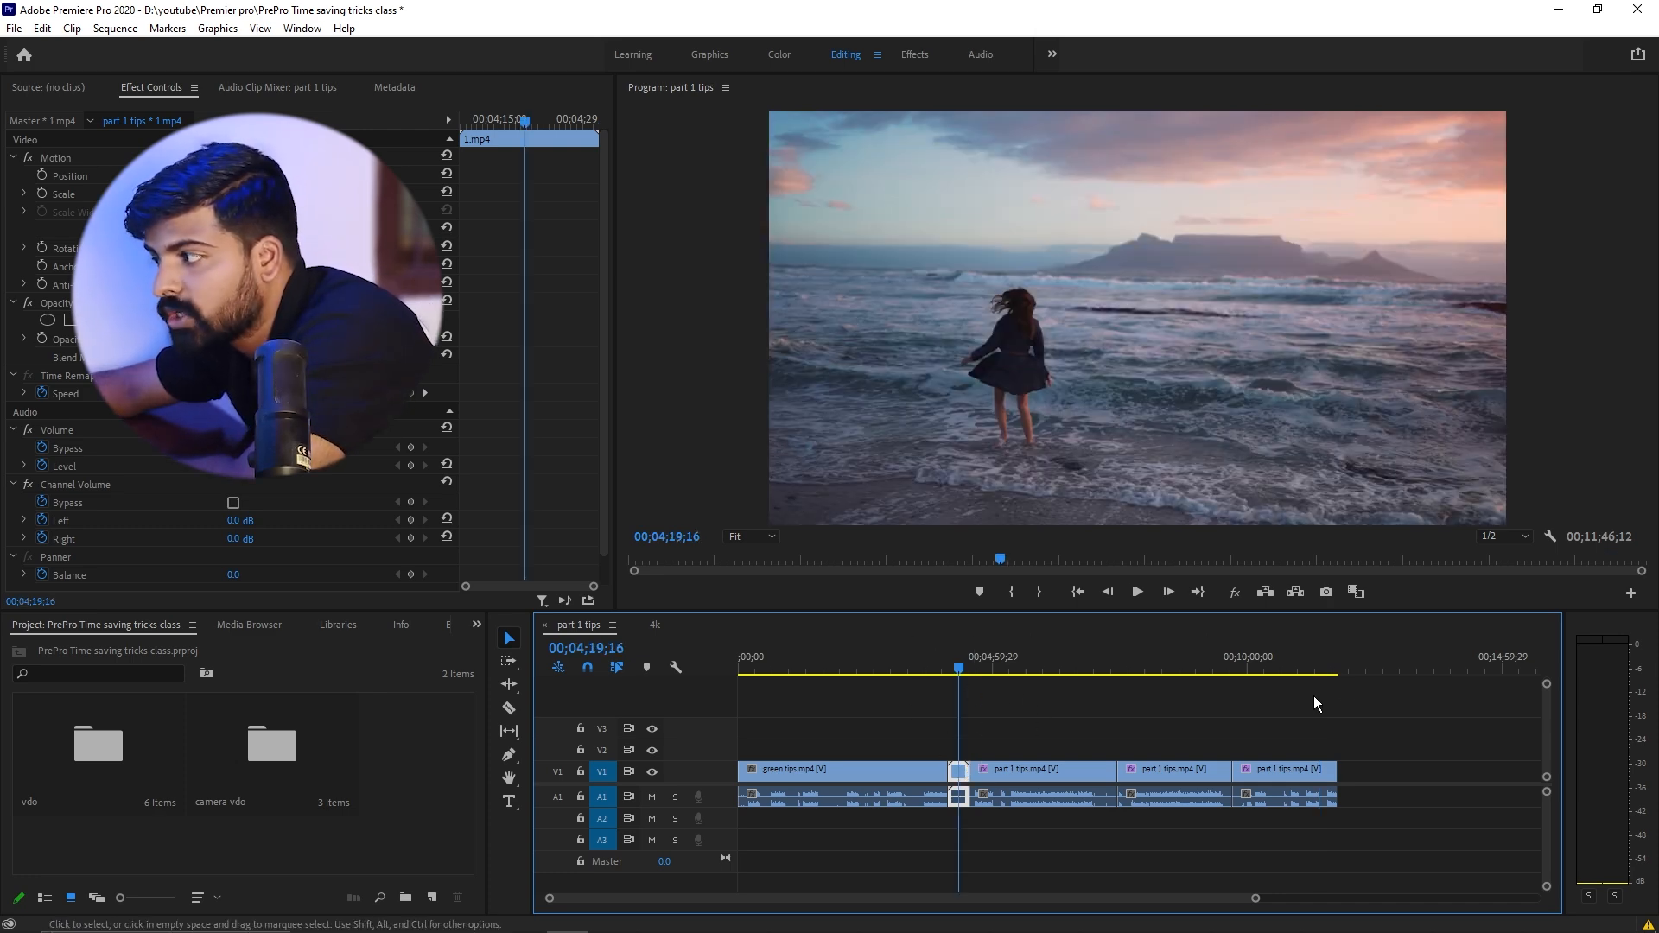
drag(1334, 662, 1312, 682)
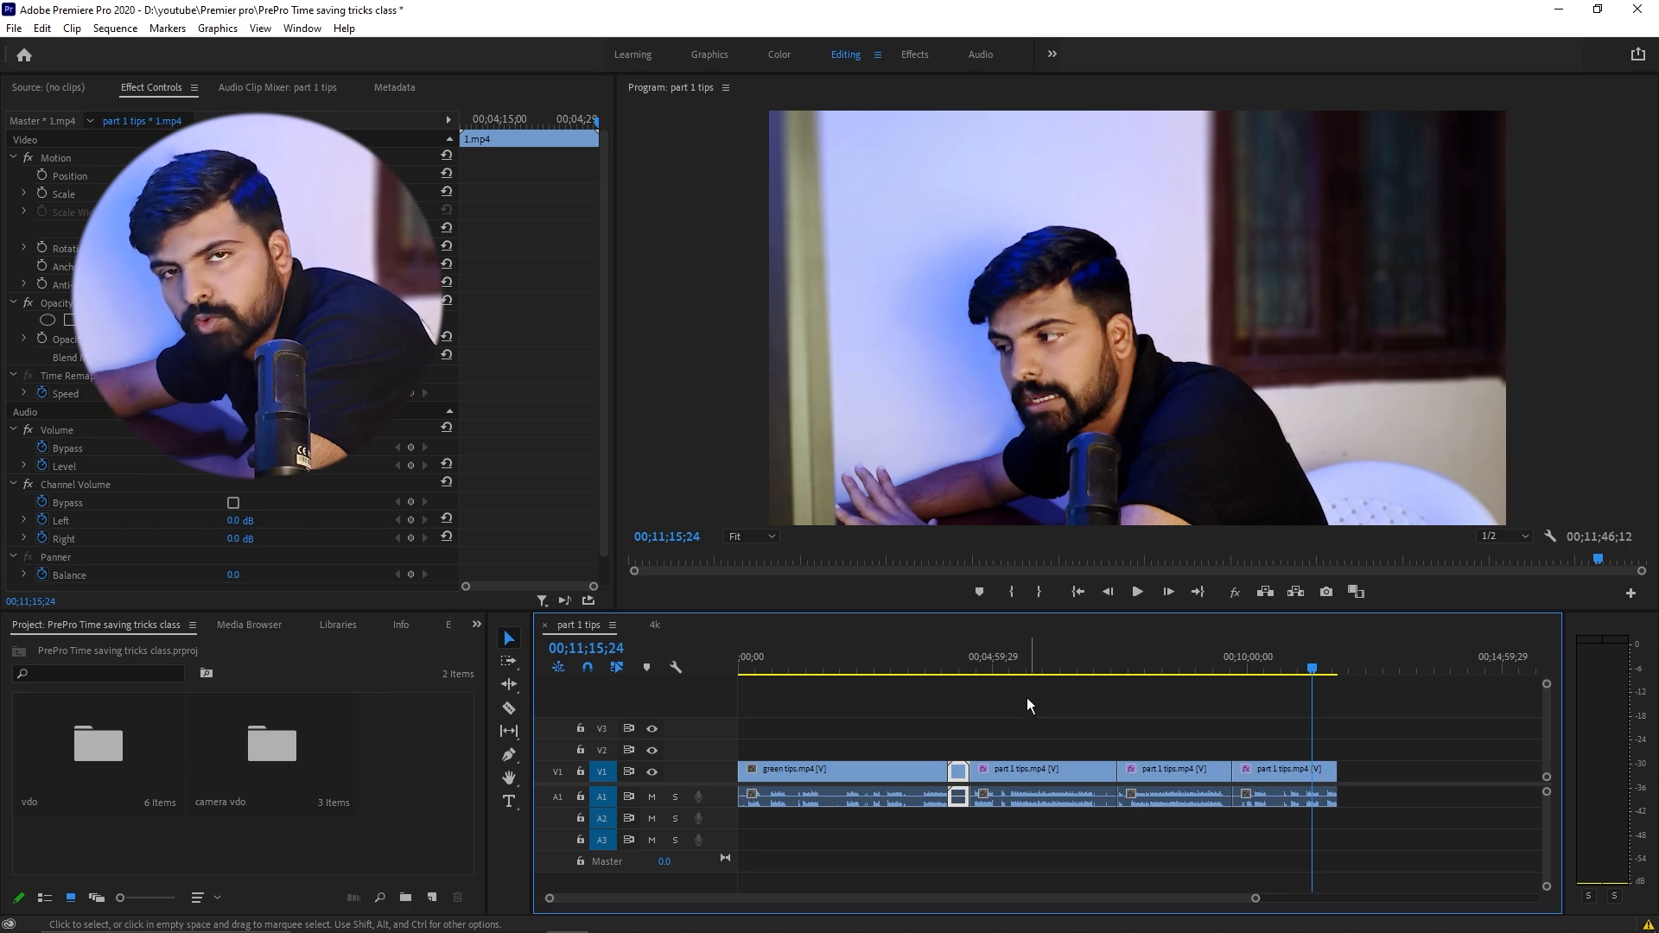
click(960, 662)
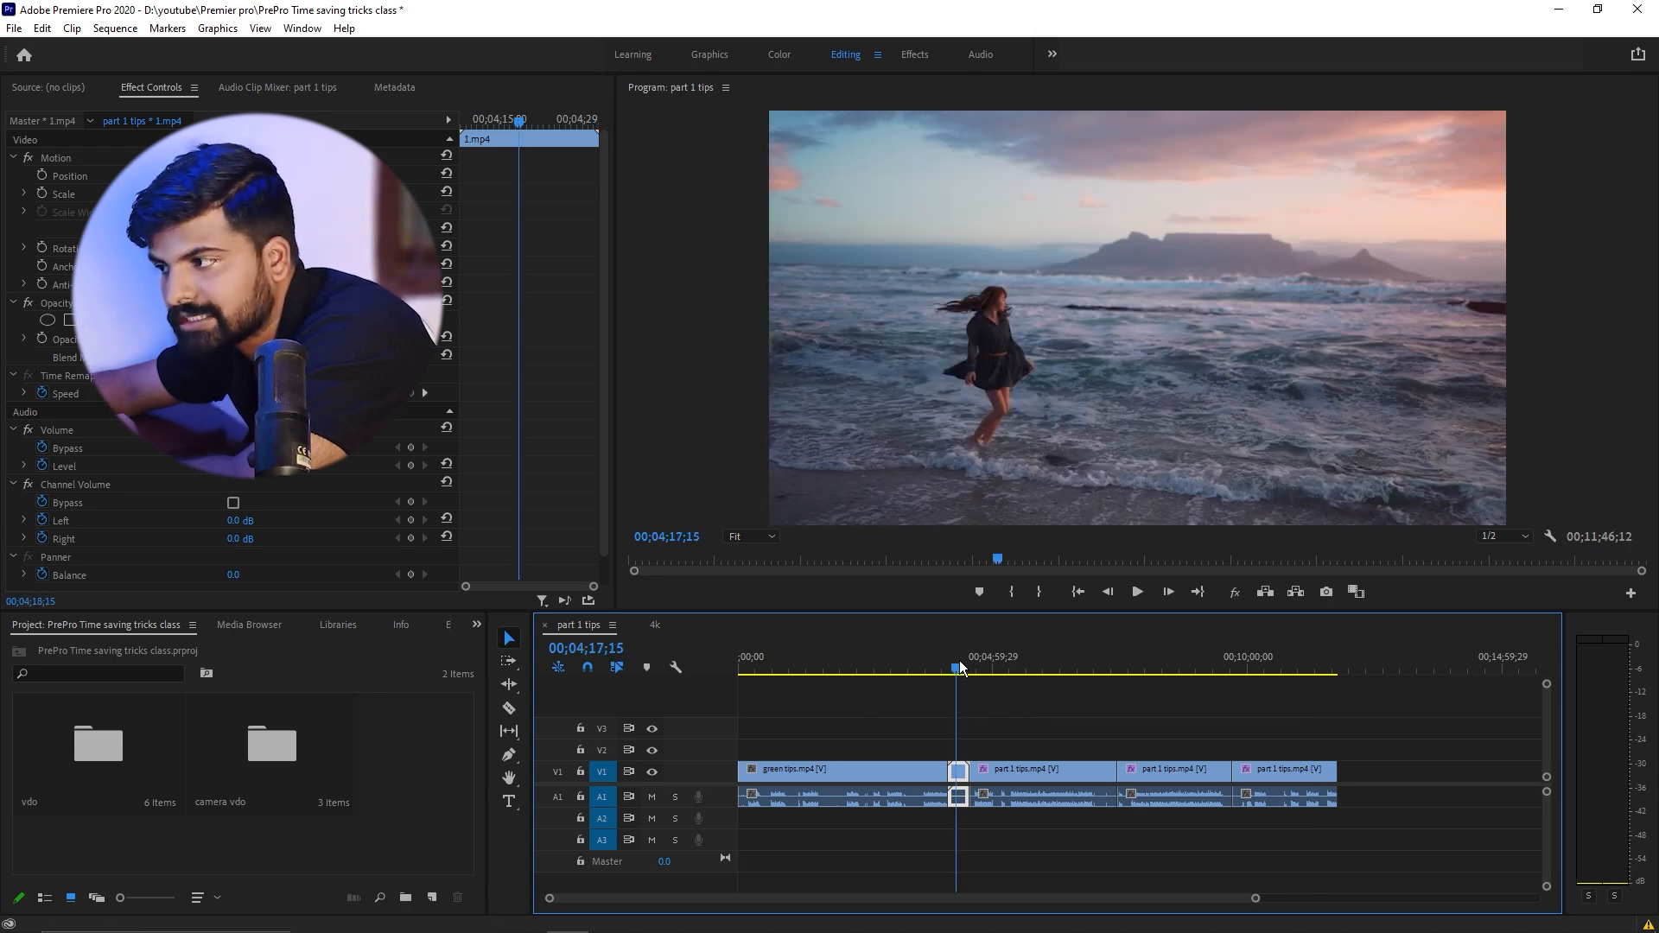
Step: Add the couple clip from the vdo bin directly after the last part 1 tips.mp4 clip and preview it against the beach clip
double_click(64, 749)
drag(503, 366, 1341, 801)
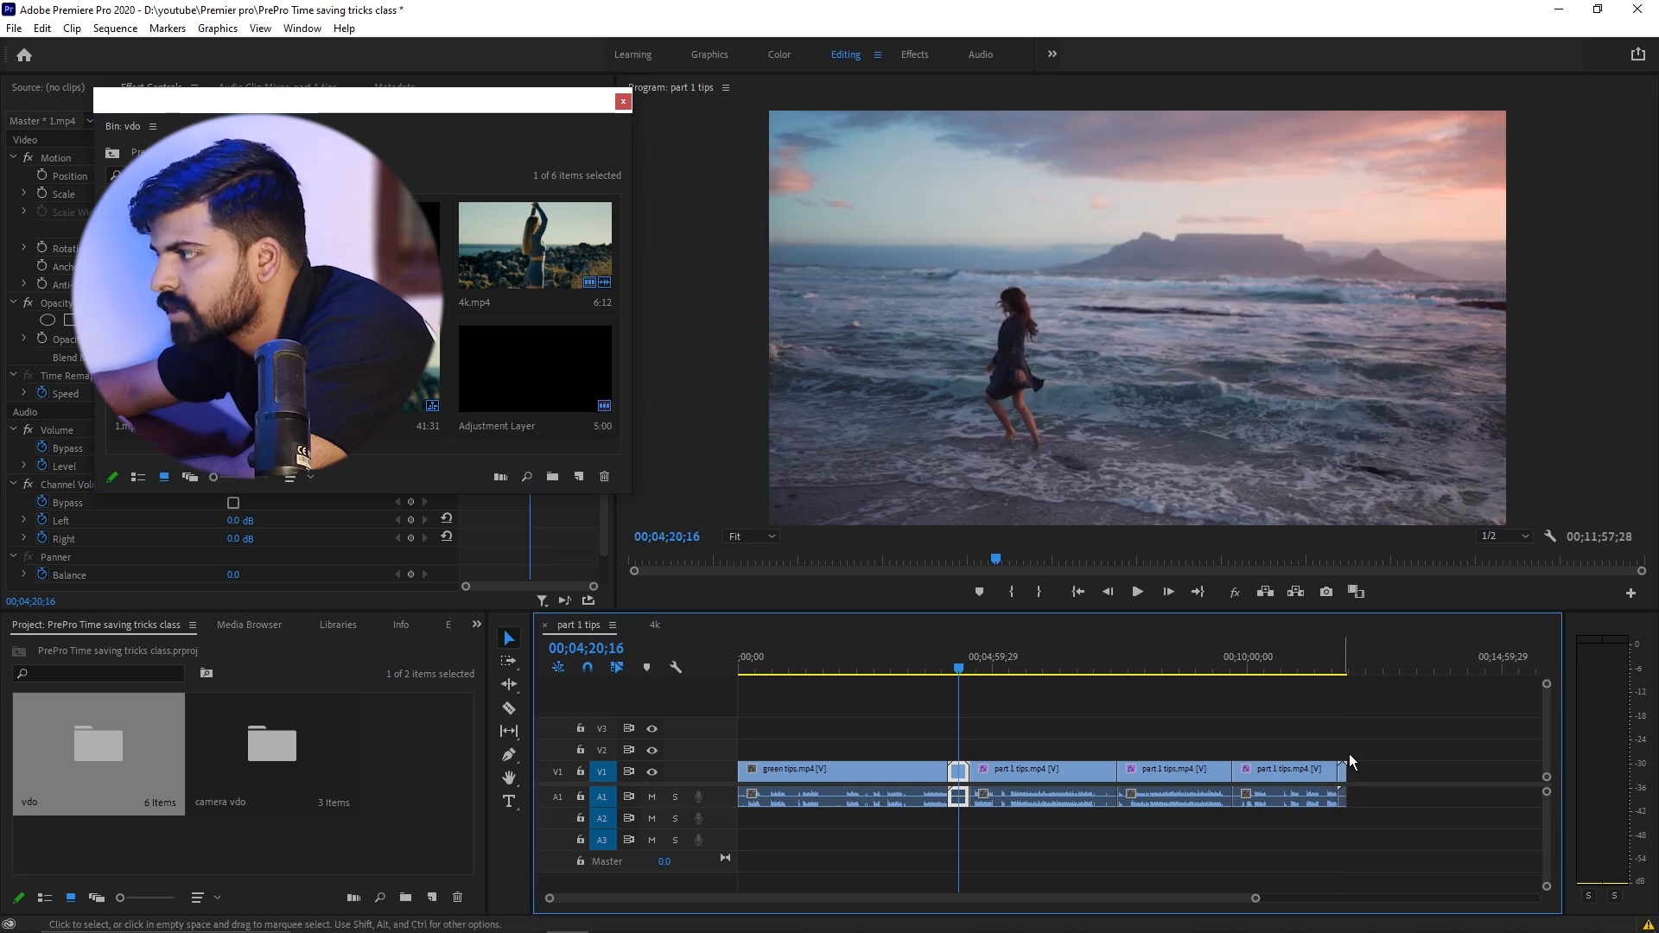
click(1343, 667)
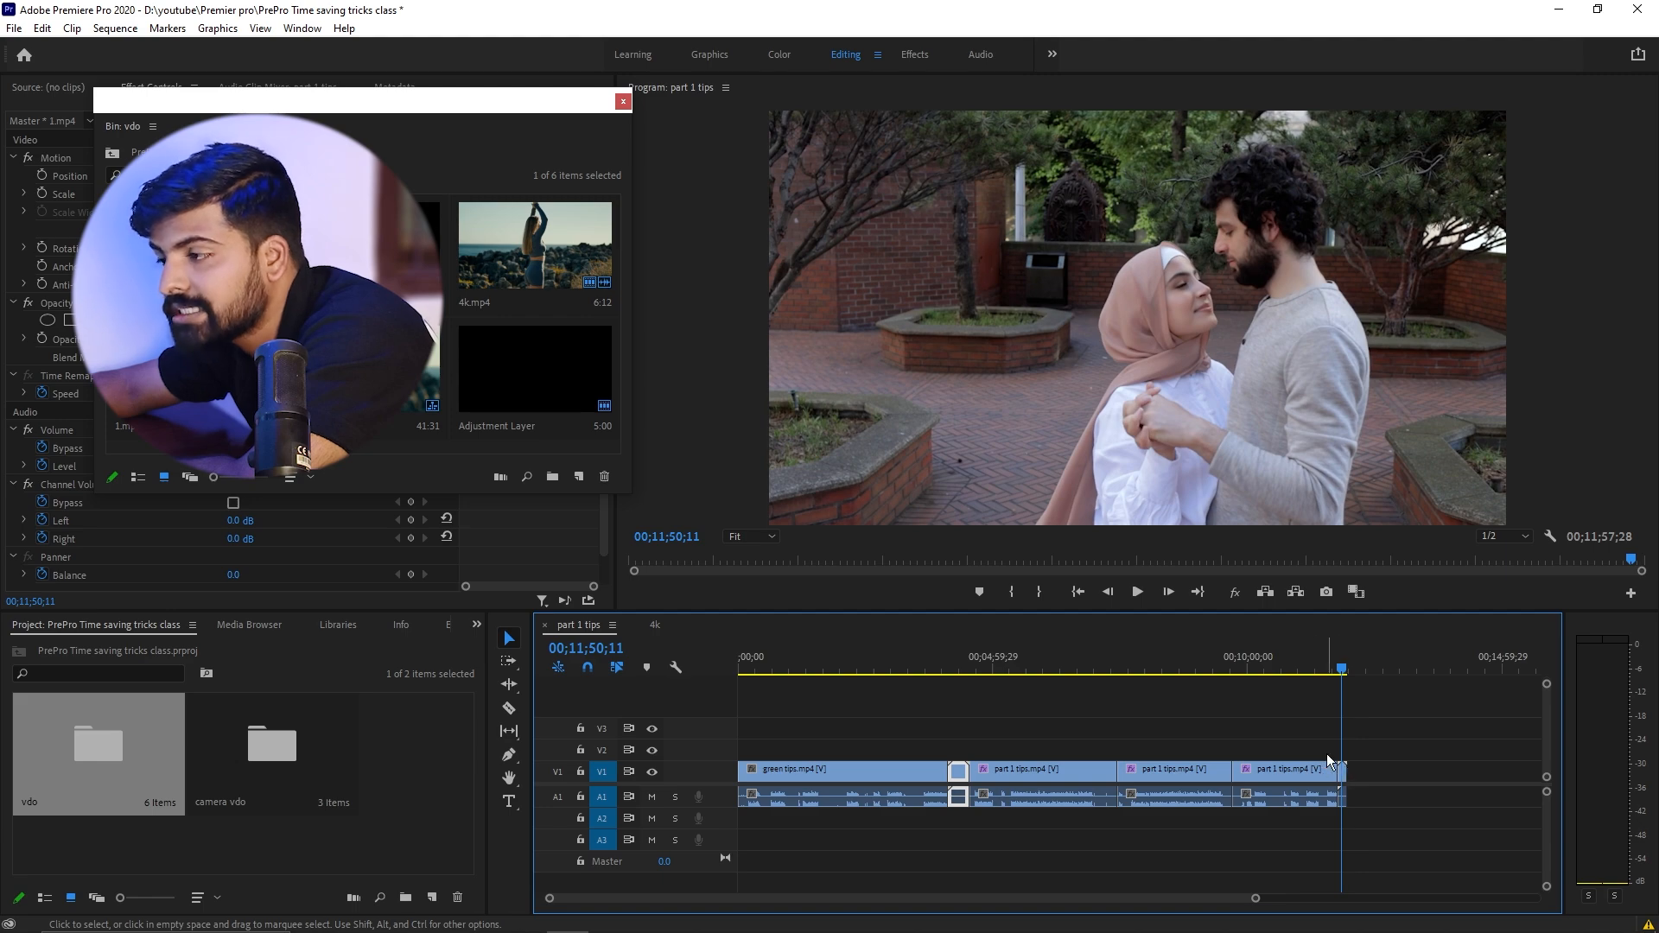
mouse_move(953, 662)
mouse_down()
mouse_move(977, 667)
mouse_move(962, 691)
mouse_up()
Step: Try to move the couple clip from the sequence's end to directly after the beach clip, and undo the move
drag(1255, 900, 1132, 917)
scroll(1296, 837, down, 3)
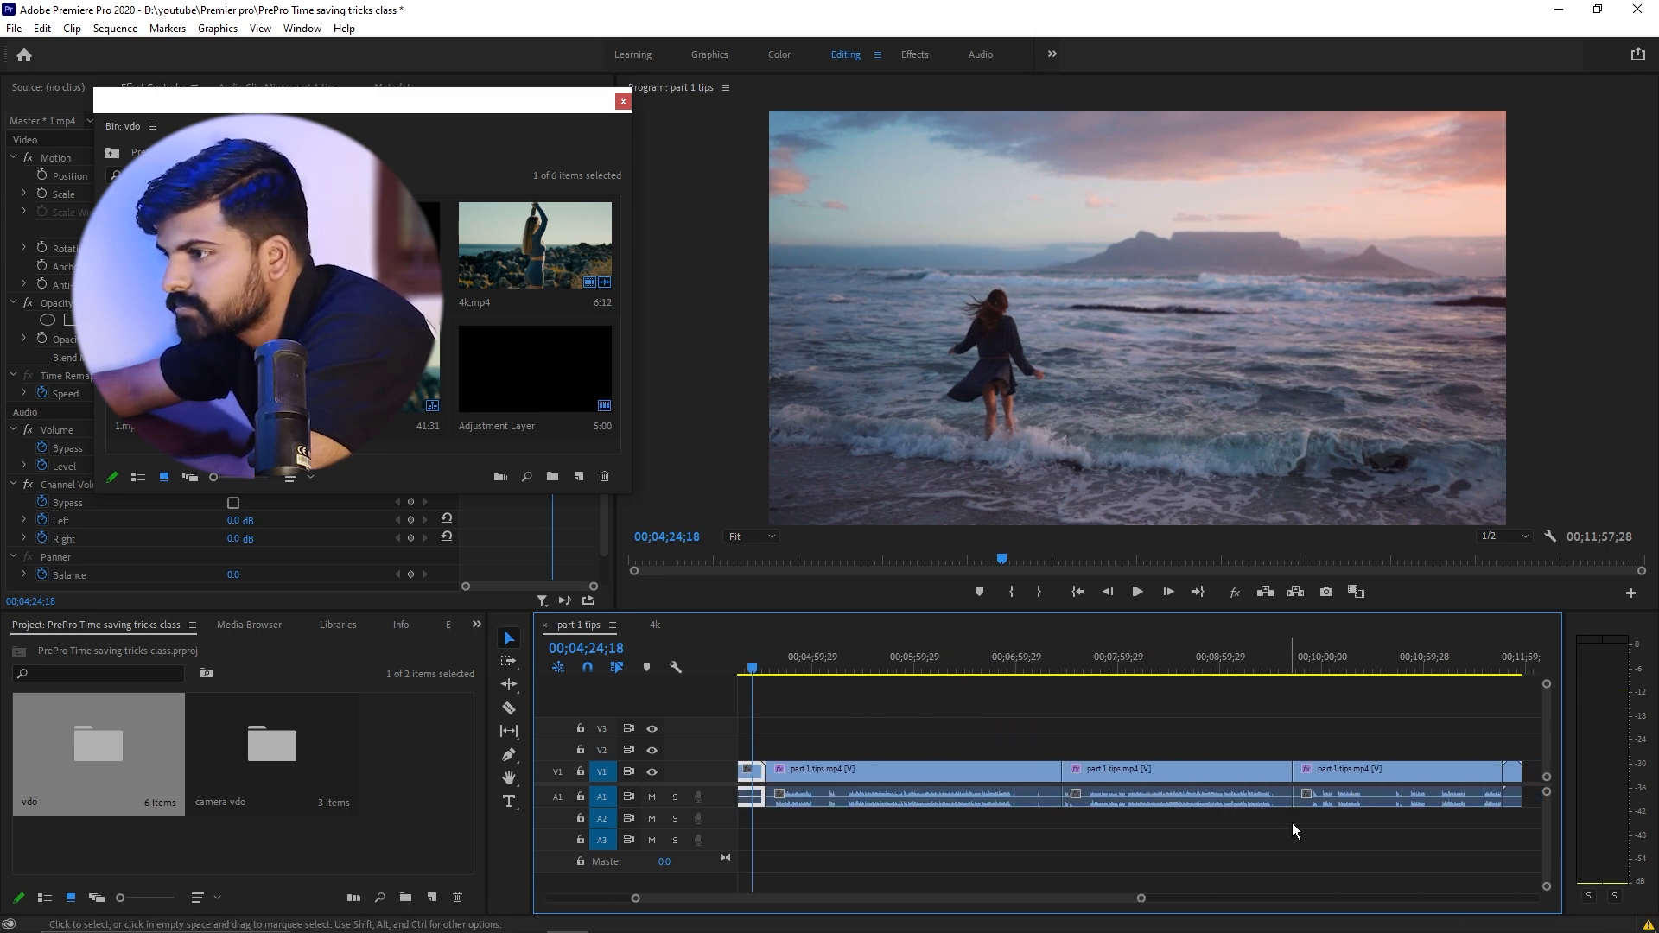
scroll(1288, 832, up, 1)
drag(1136, 901, 1168, 903)
scroll(1244, 864, down, 3)
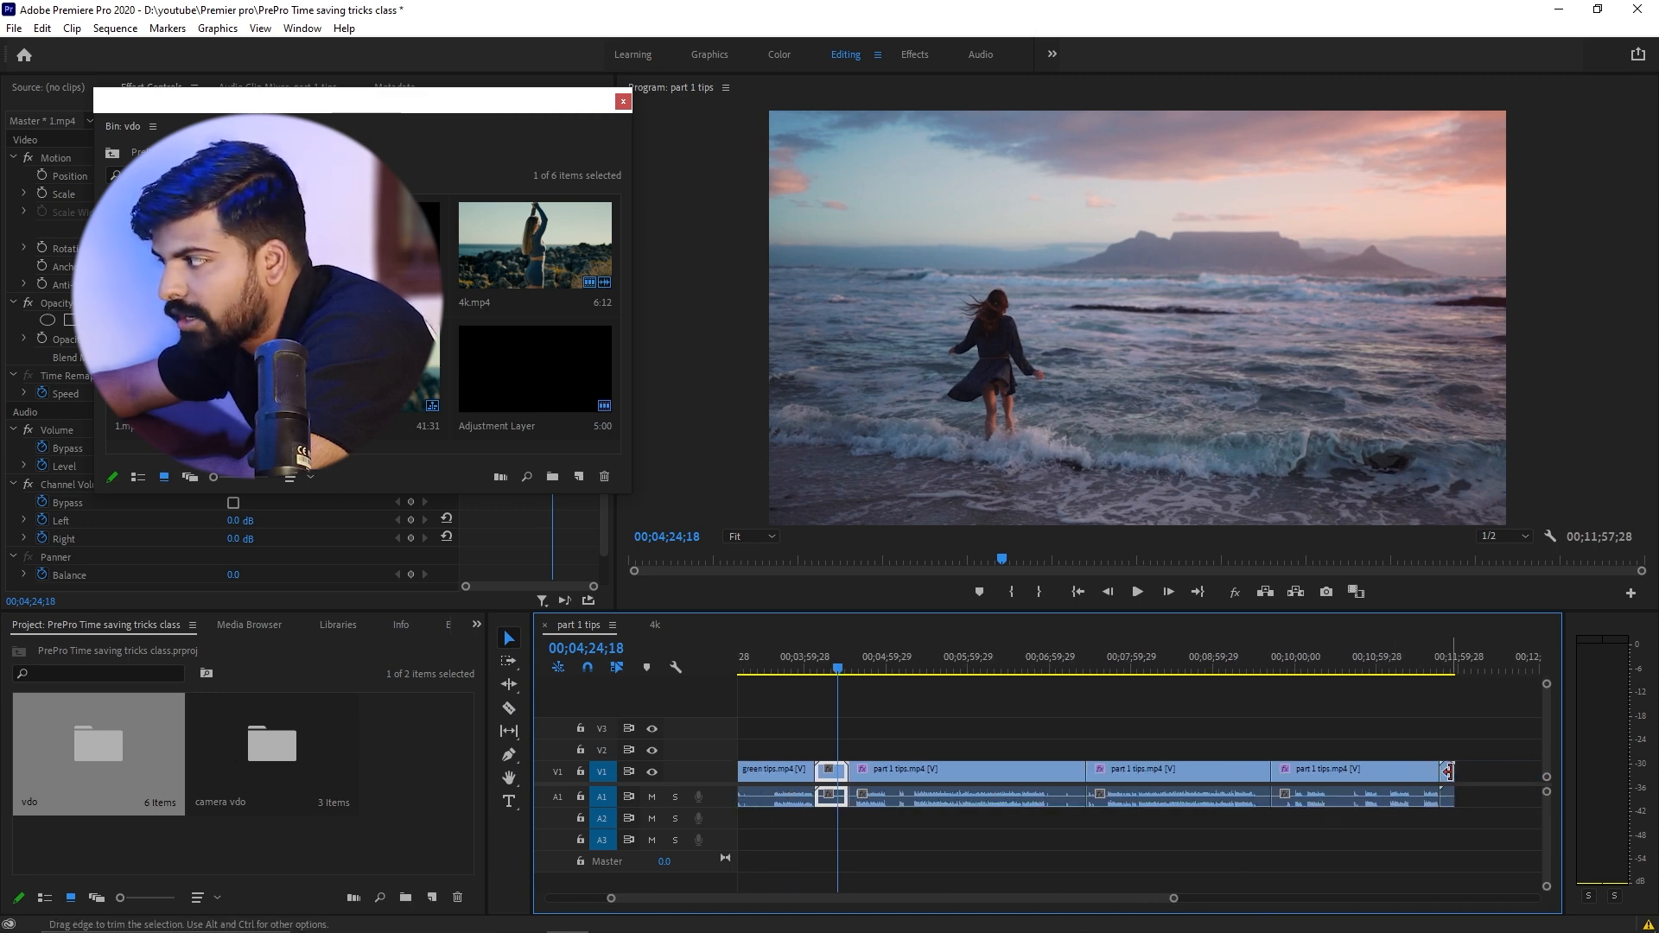
click(1448, 771)
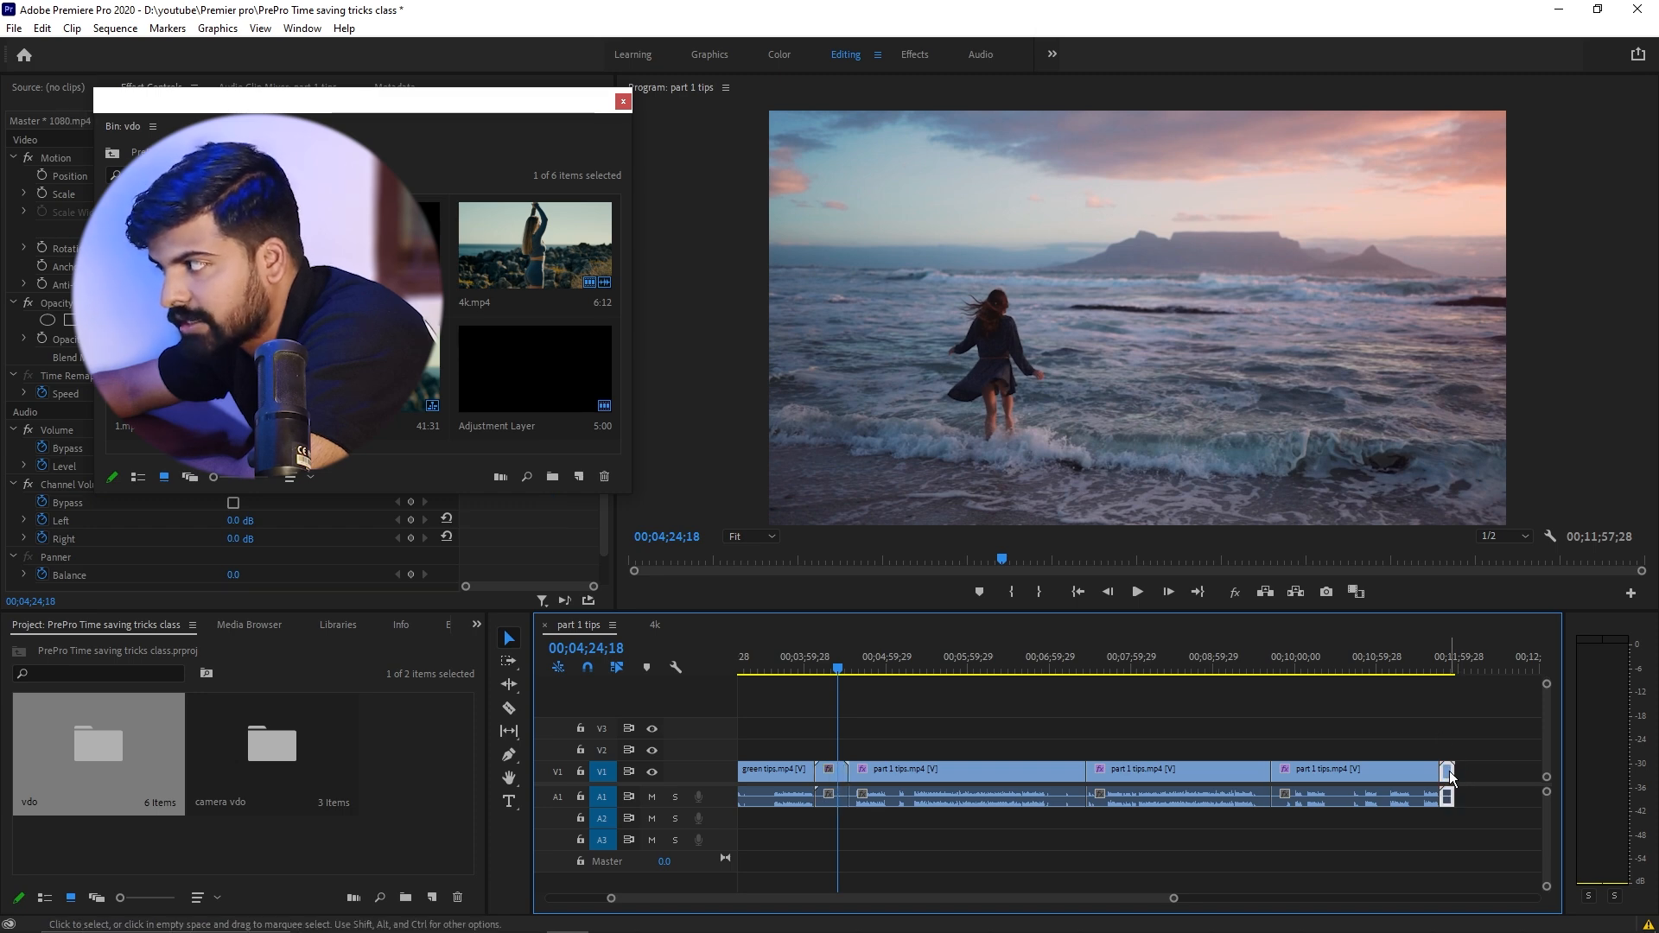
click(1447, 667)
click(1448, 666)
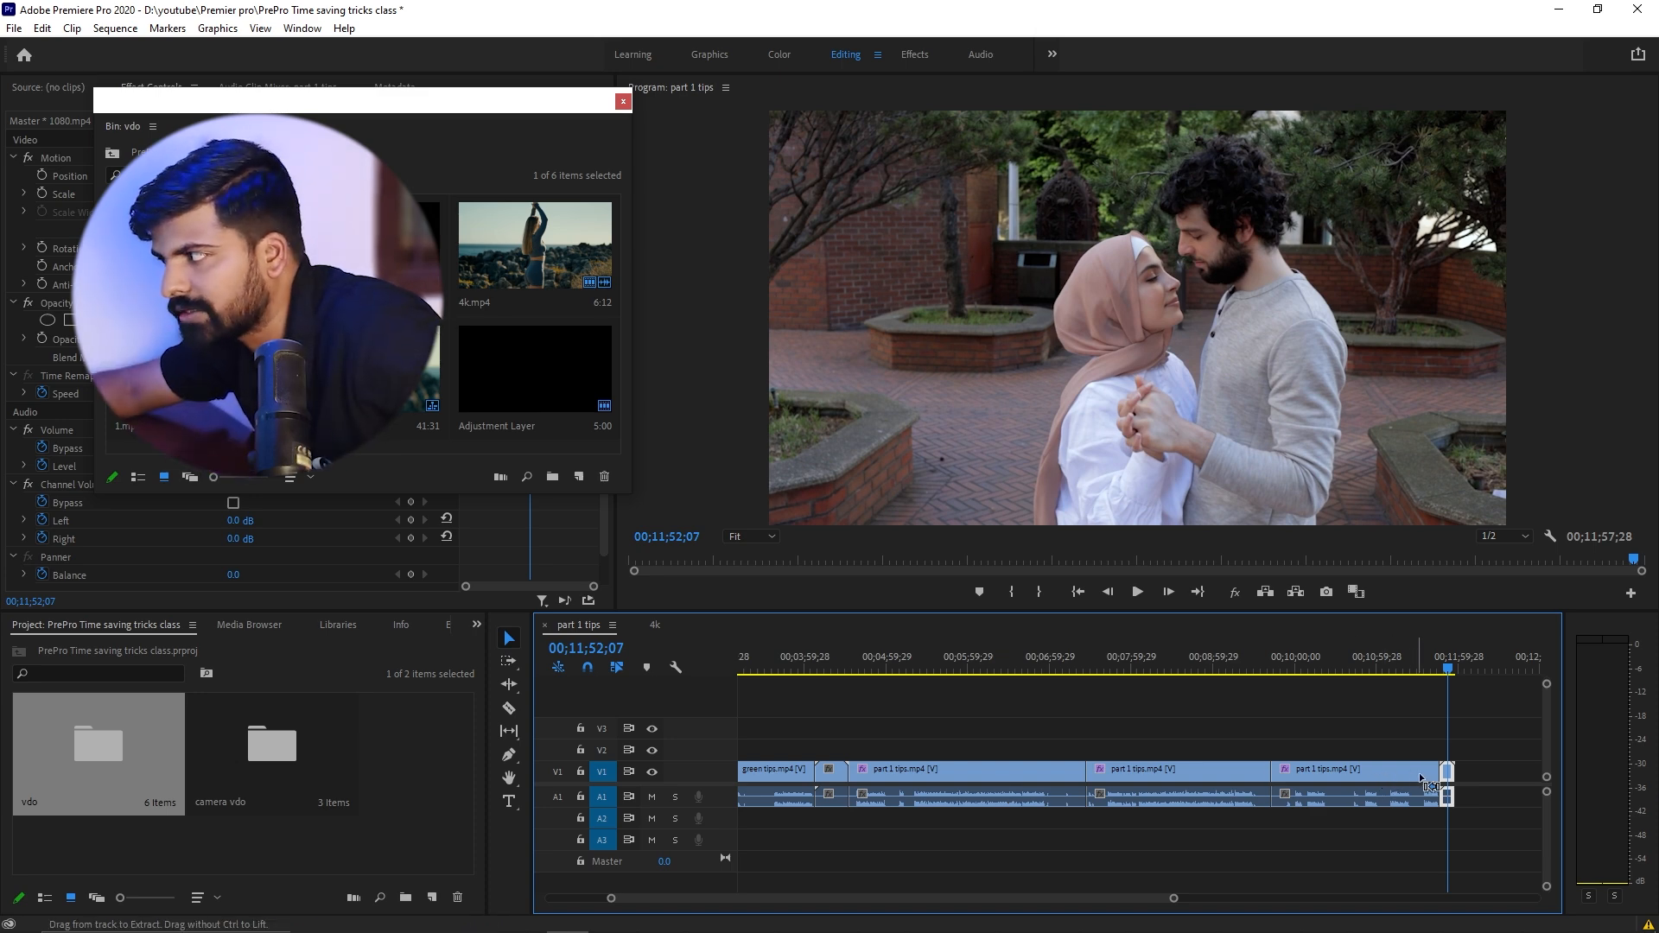
drag(1454, 783, 871, 781)
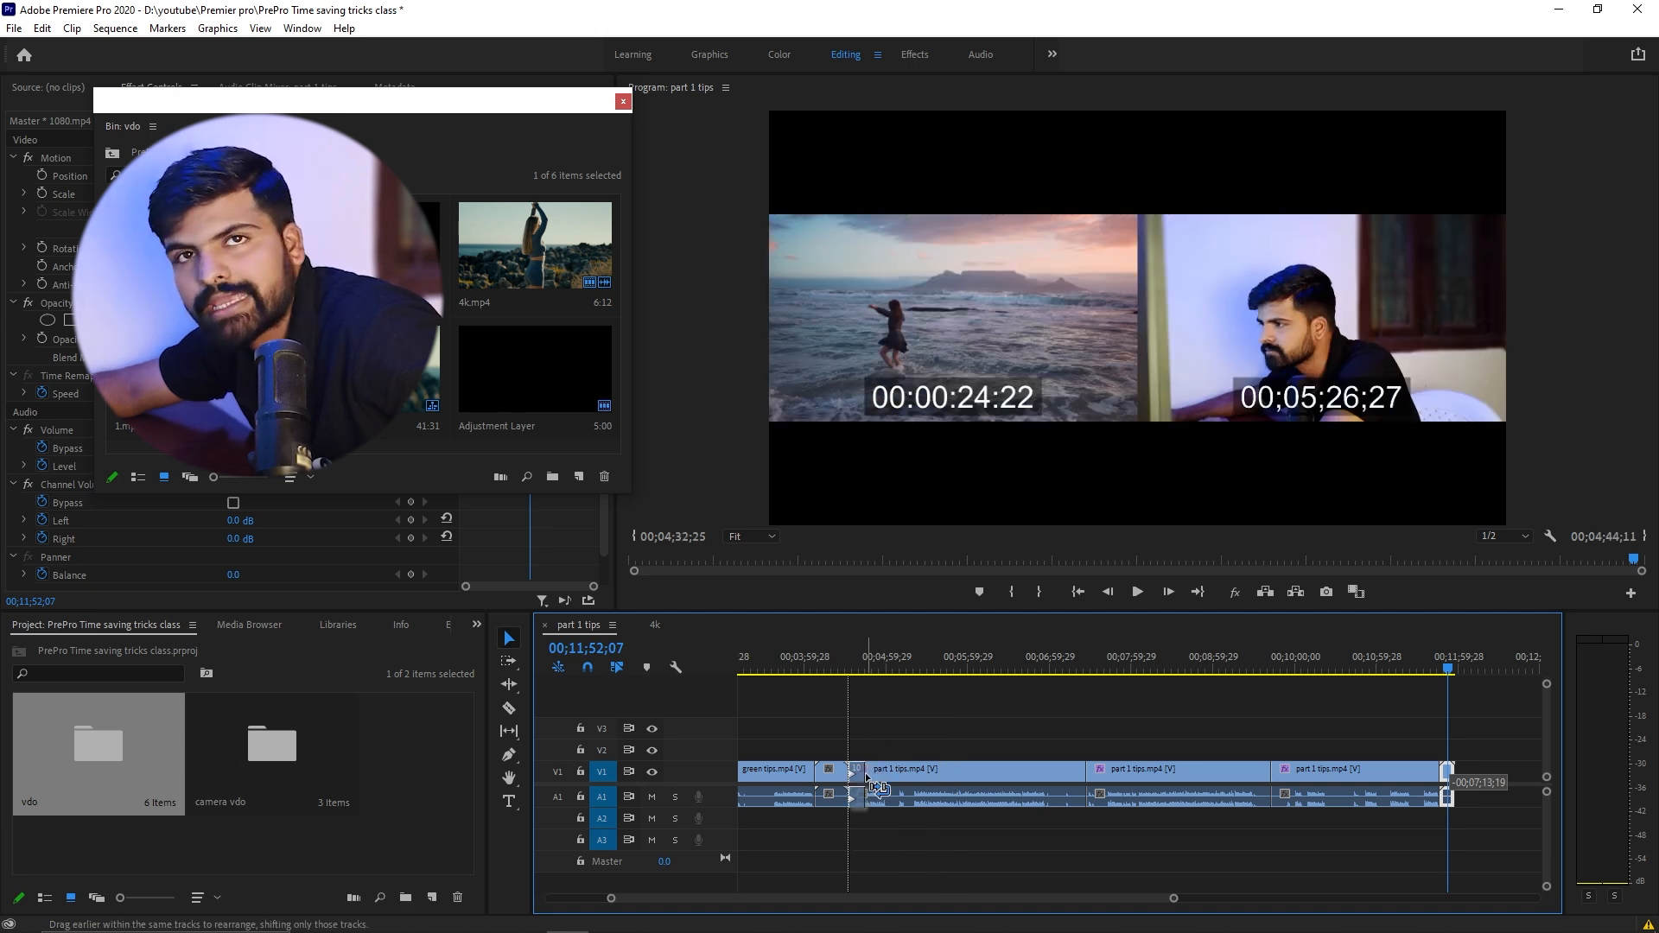
drag(871, 781, 863, 764)
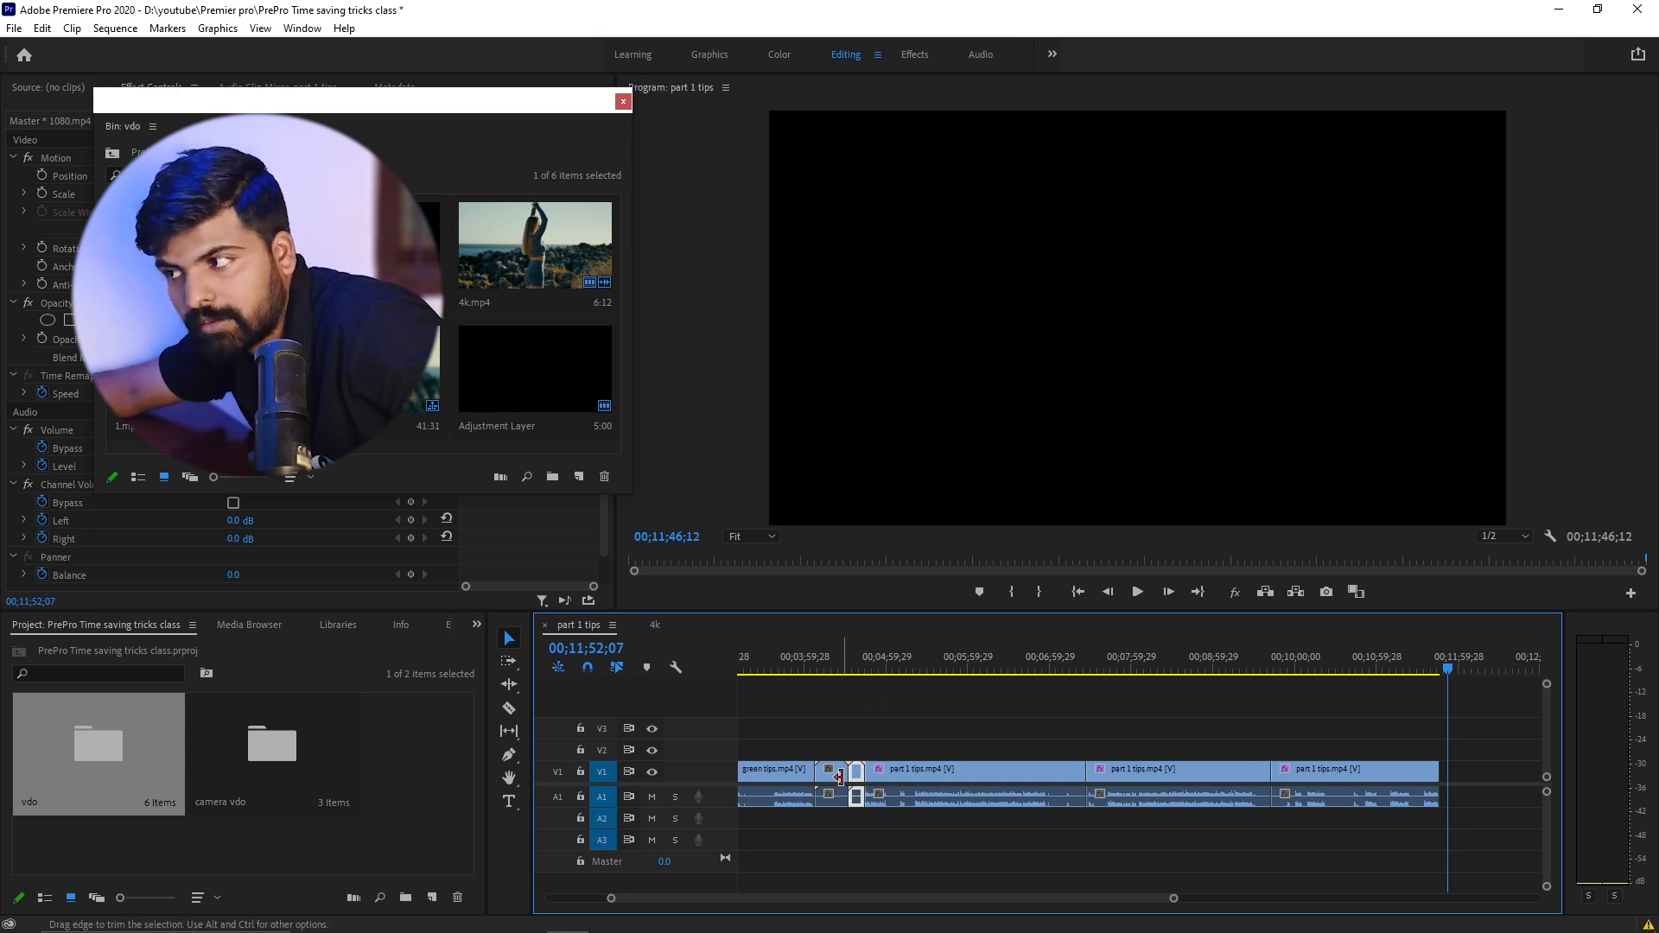
key(ctrl+z)
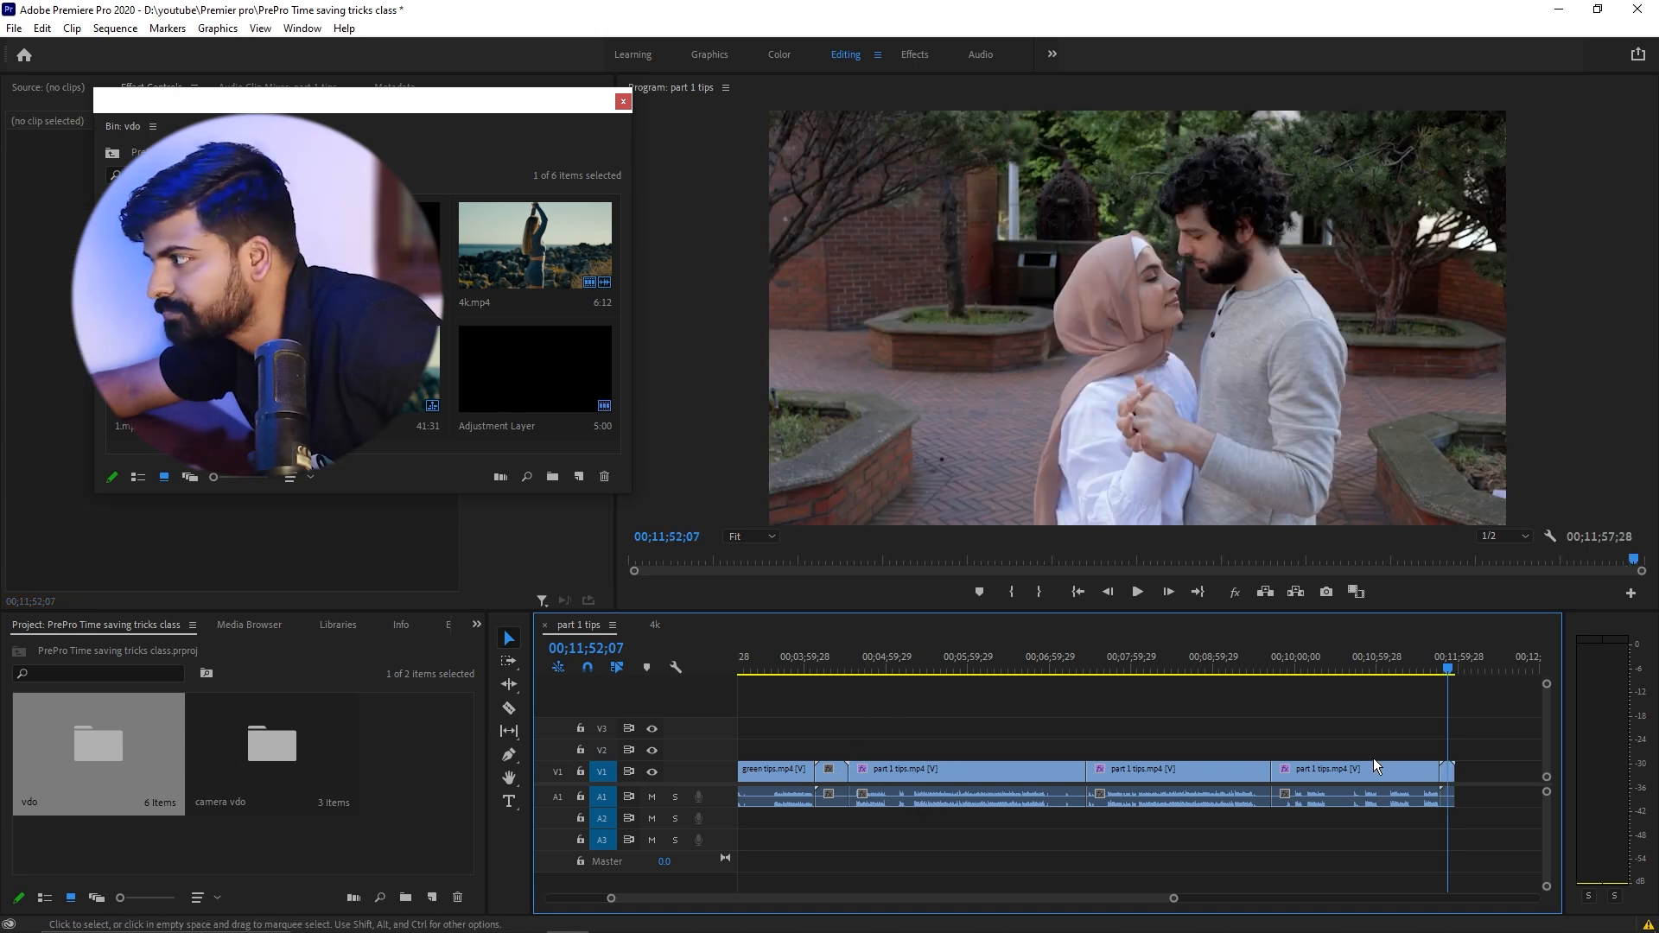
Step: Rearrange the couple clip from the sequence's end to directly after the beach clip, shifting the part 1 tips.mp4 clips
click(1448, 772)
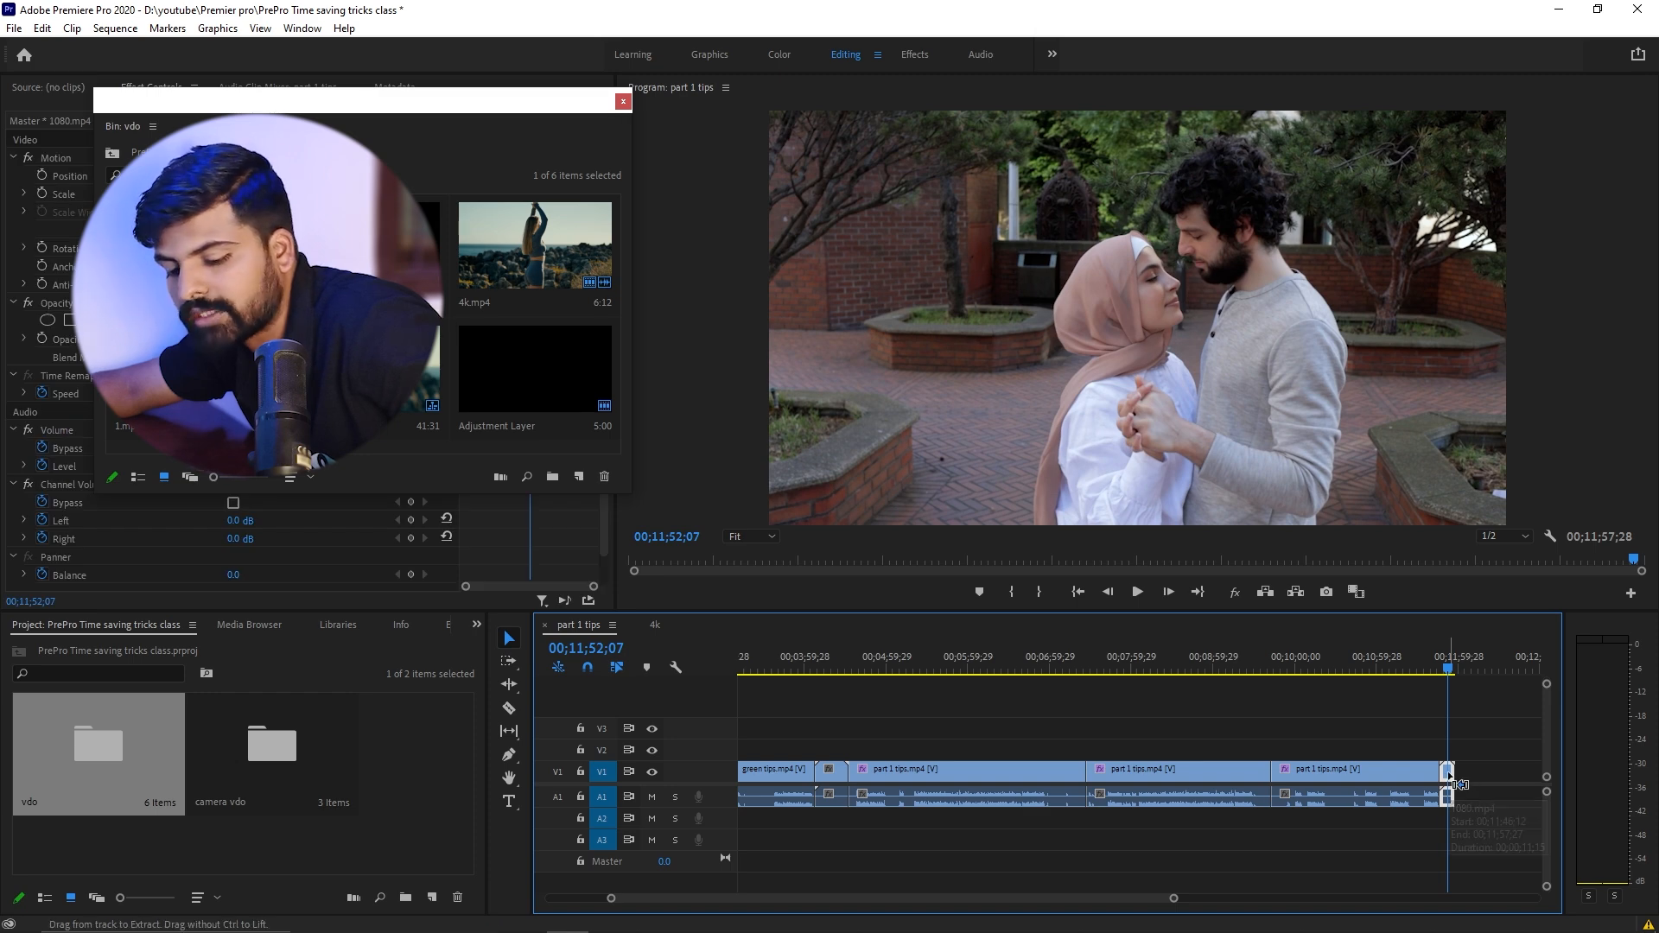
drag(1449, 776, 868, 784)
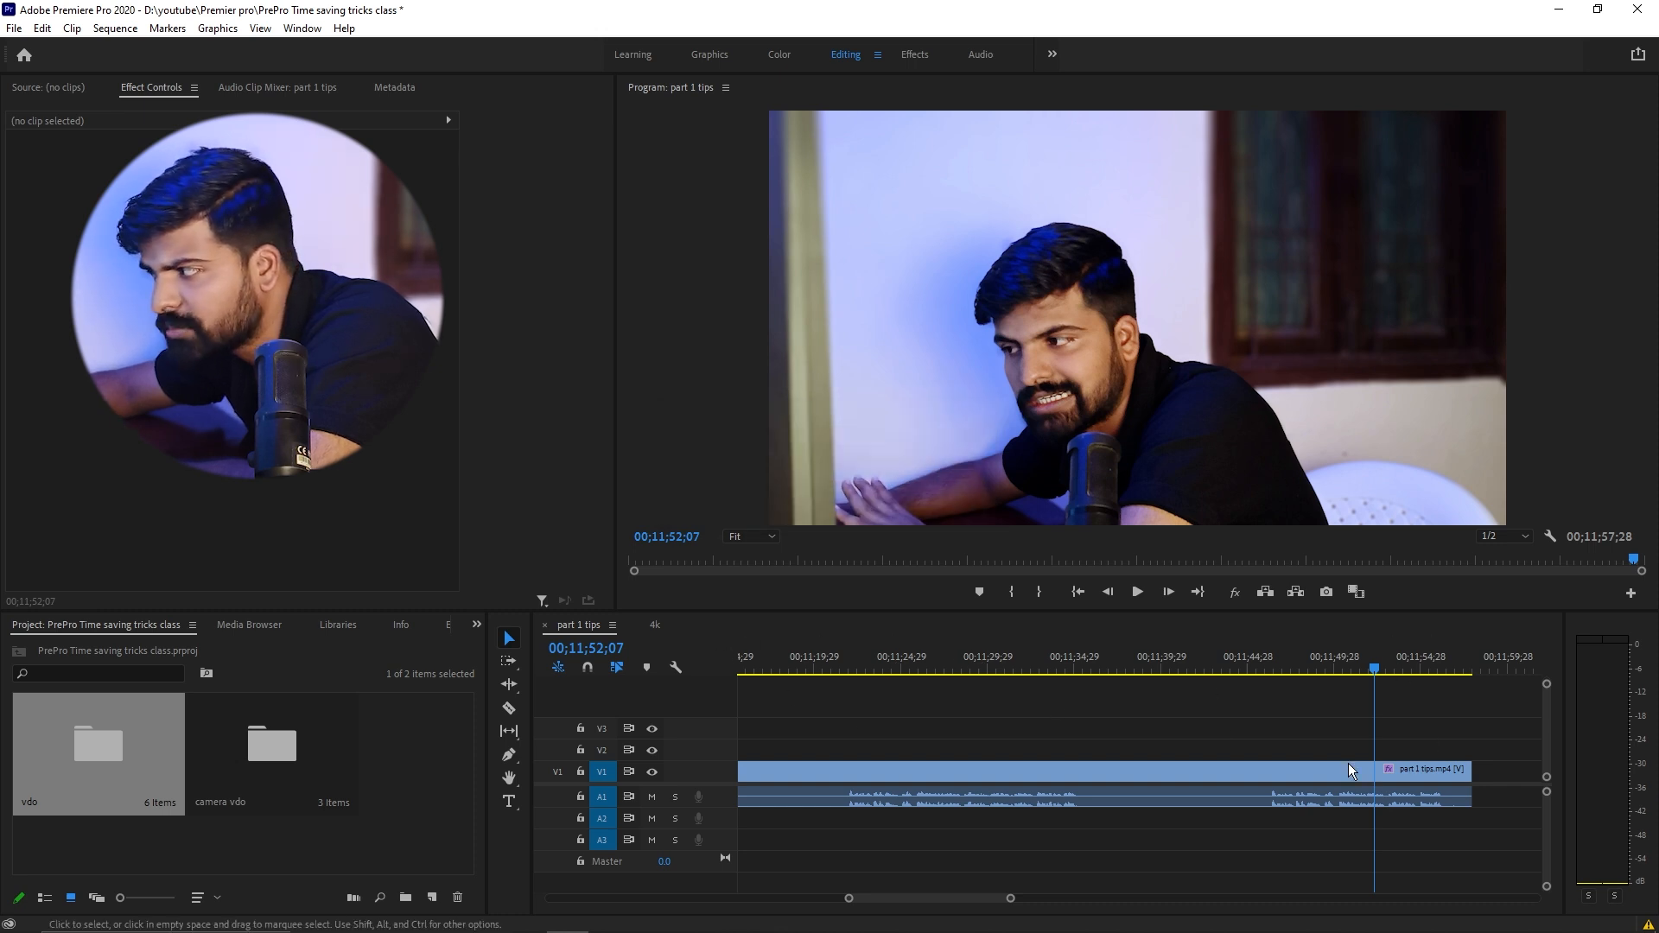
Step: Place 1080p.mp4 from the vdo bin slightly past the last part 1 tips.mp4 clip with snapping off, and inspect the gap
scroll(1165, 736, down, 2)
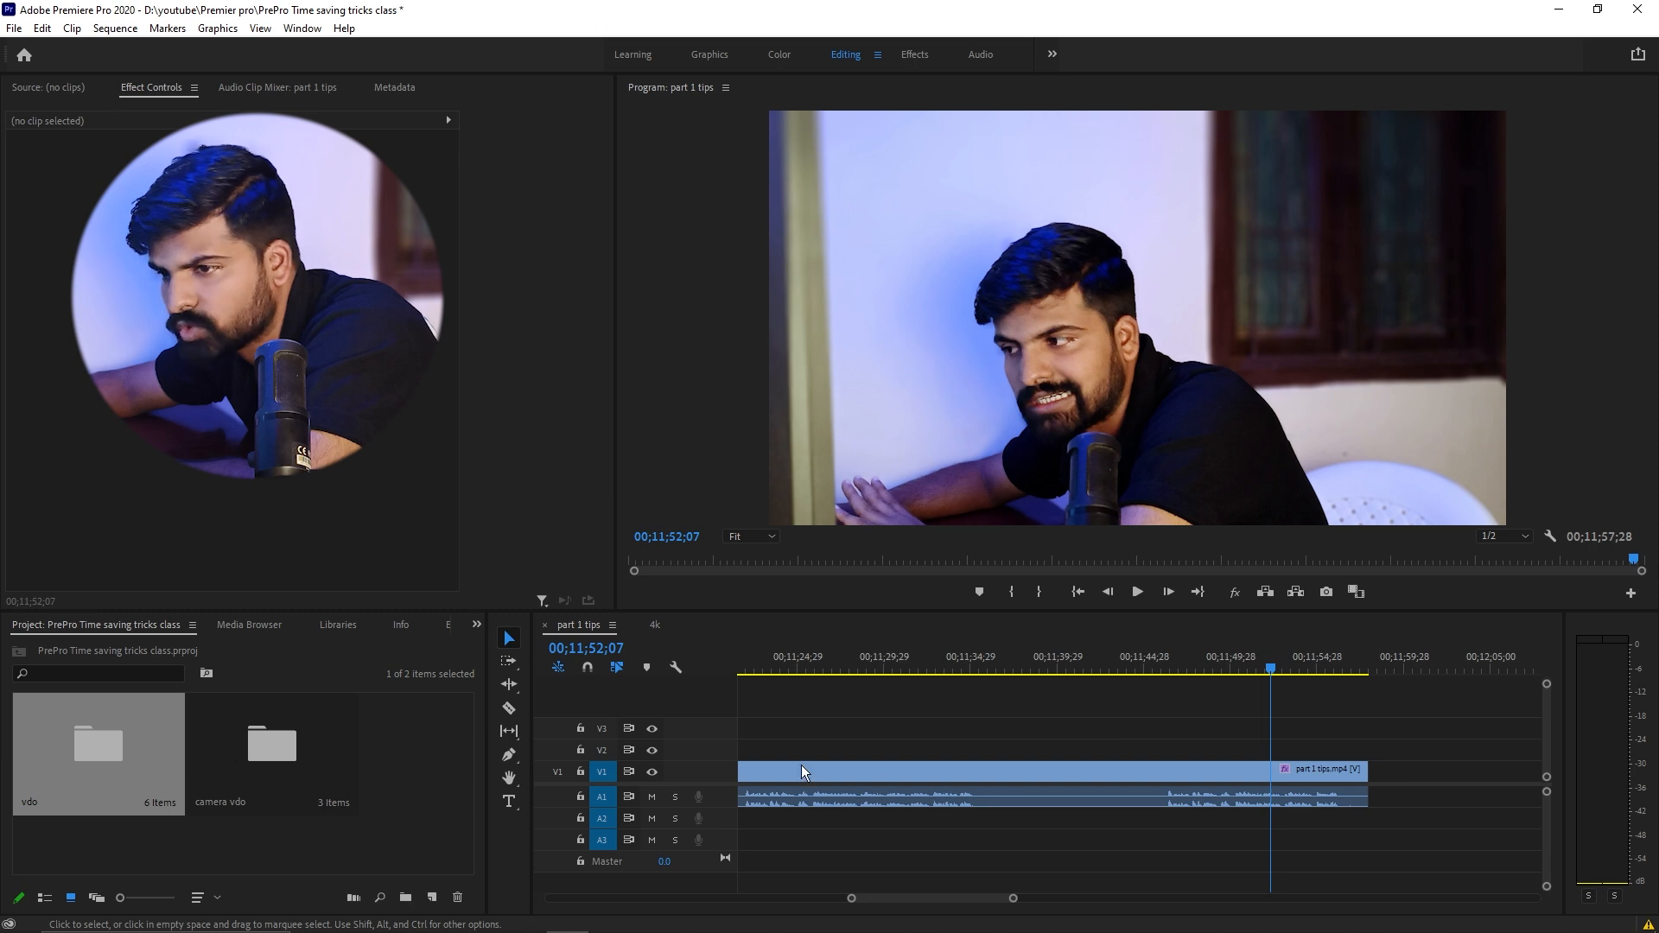
double_click(121, 741)
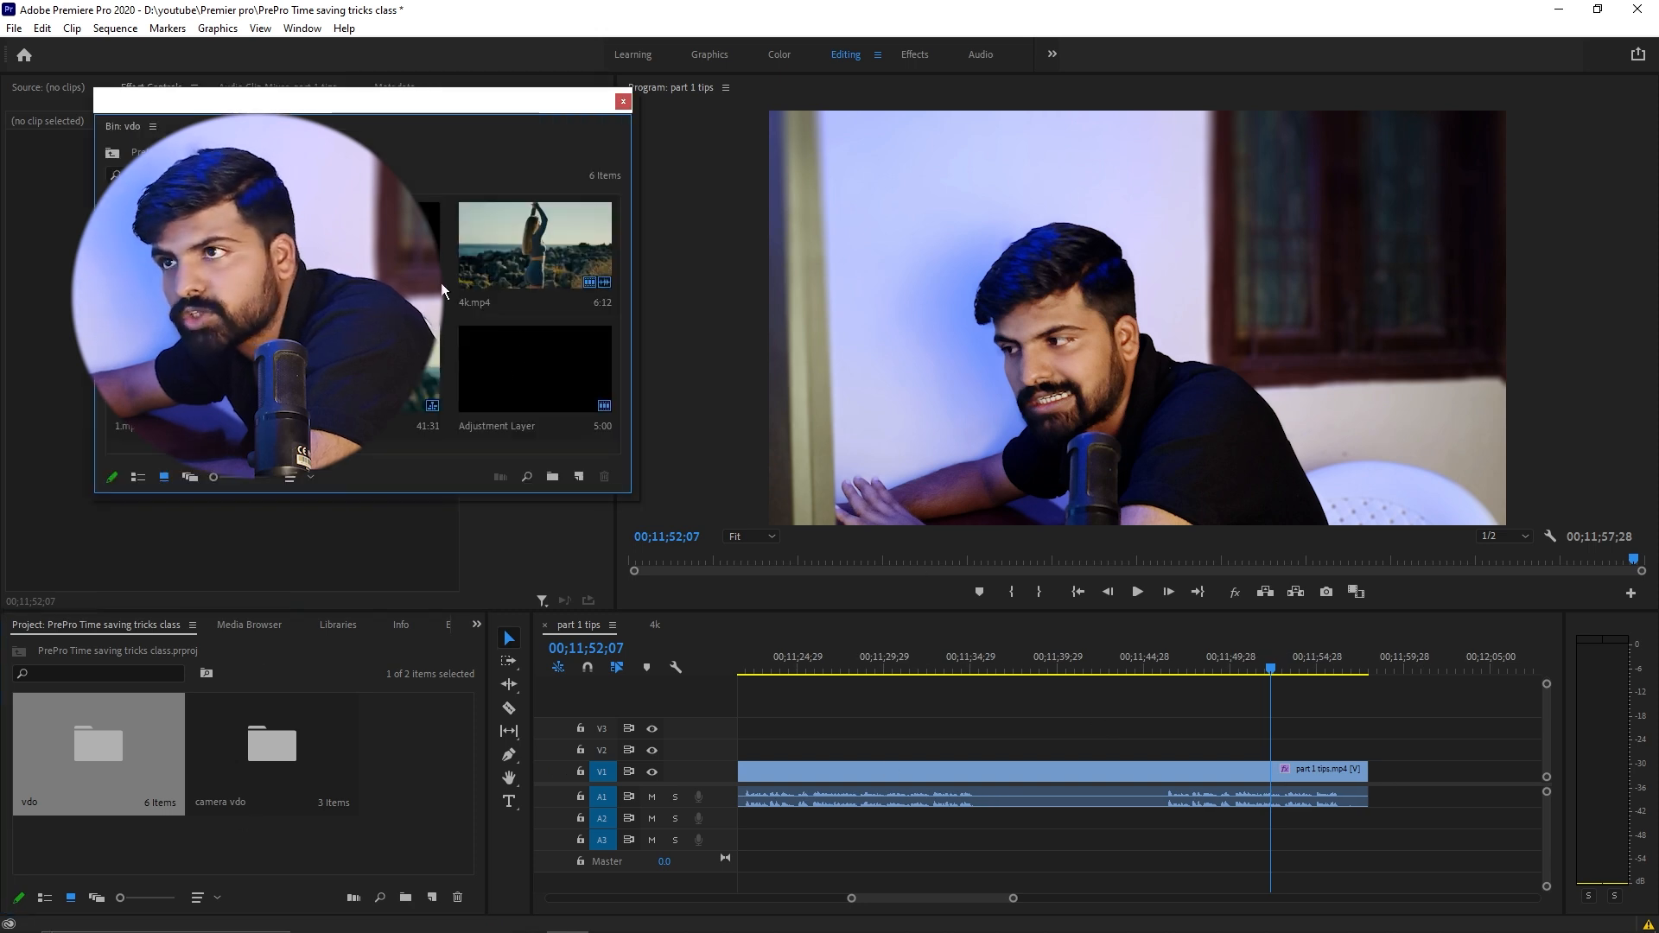
click(370, 248)
drag(452, 284, 994, 537)
drag(1182, 662, 1377, 782)
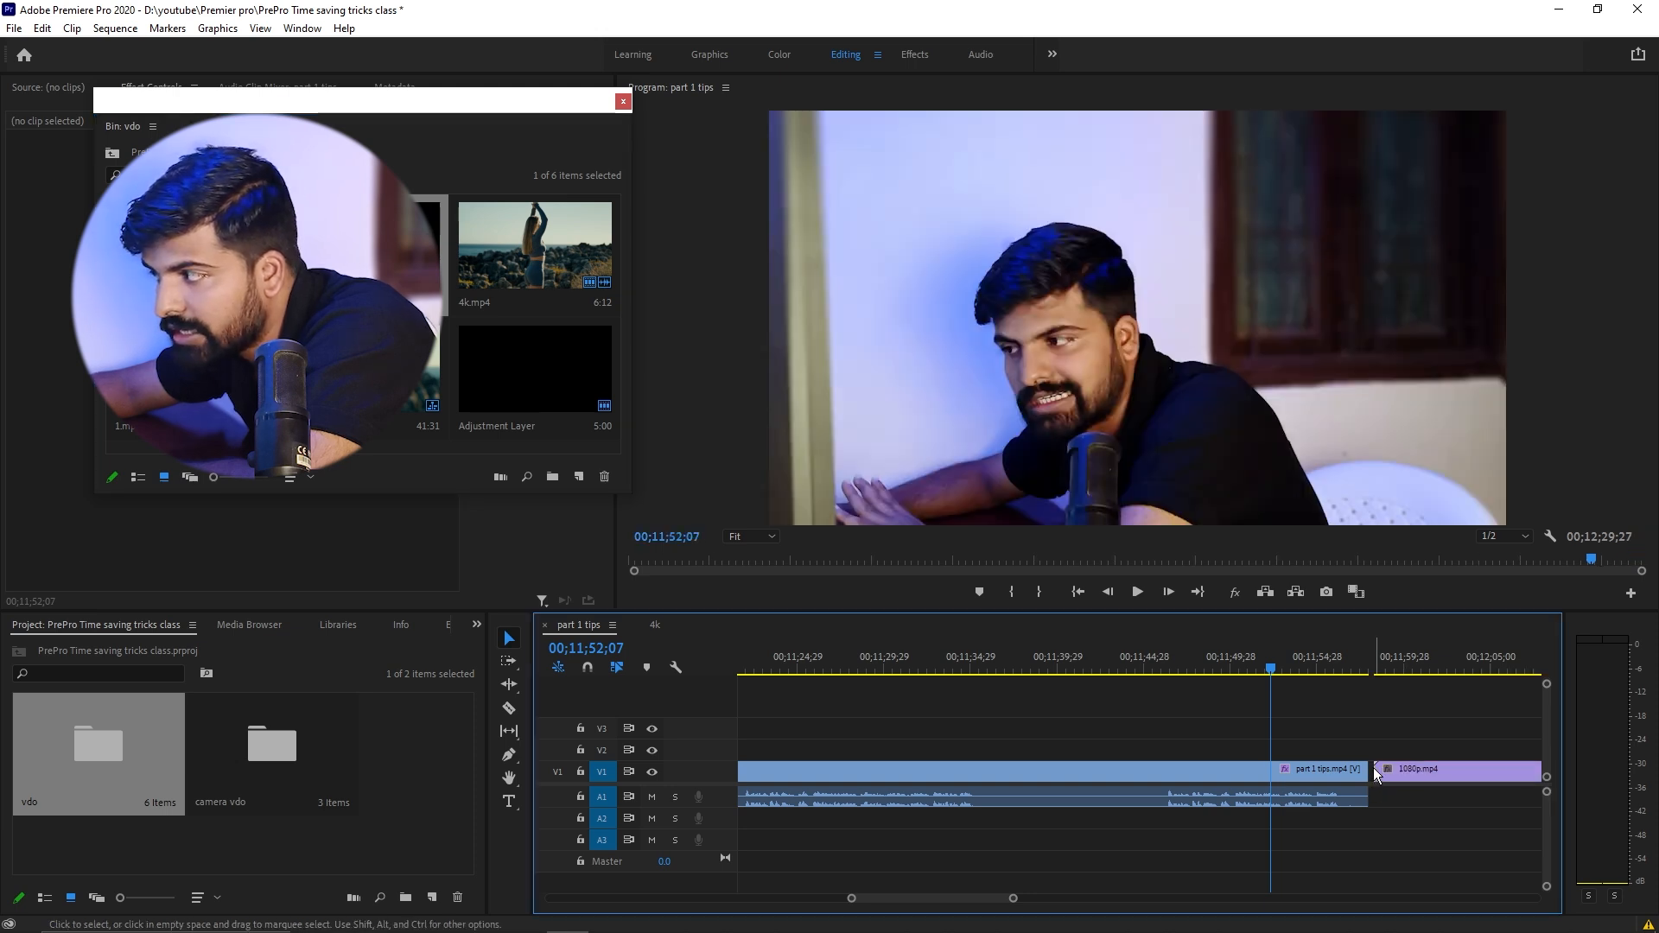
click(1372, 667)
drag(1013, 898, 962, 918)
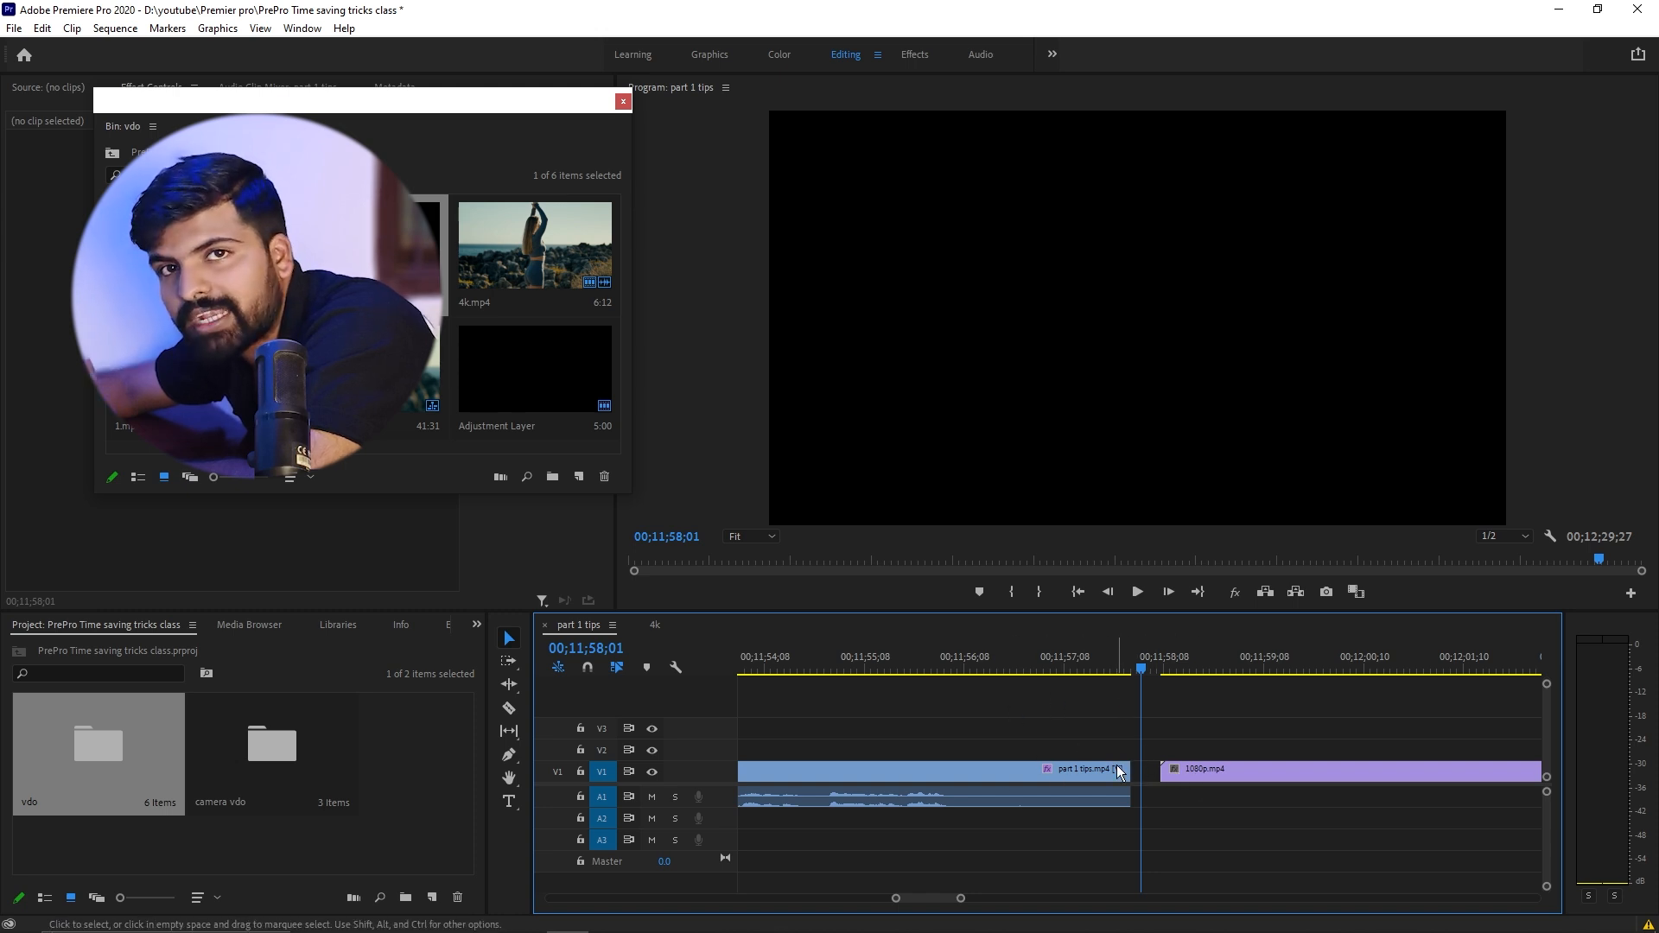
Step: Delete the 1080p.mp4 clip placed past the end of the last part 1 tips.mp4 clip
click(1003, 656)
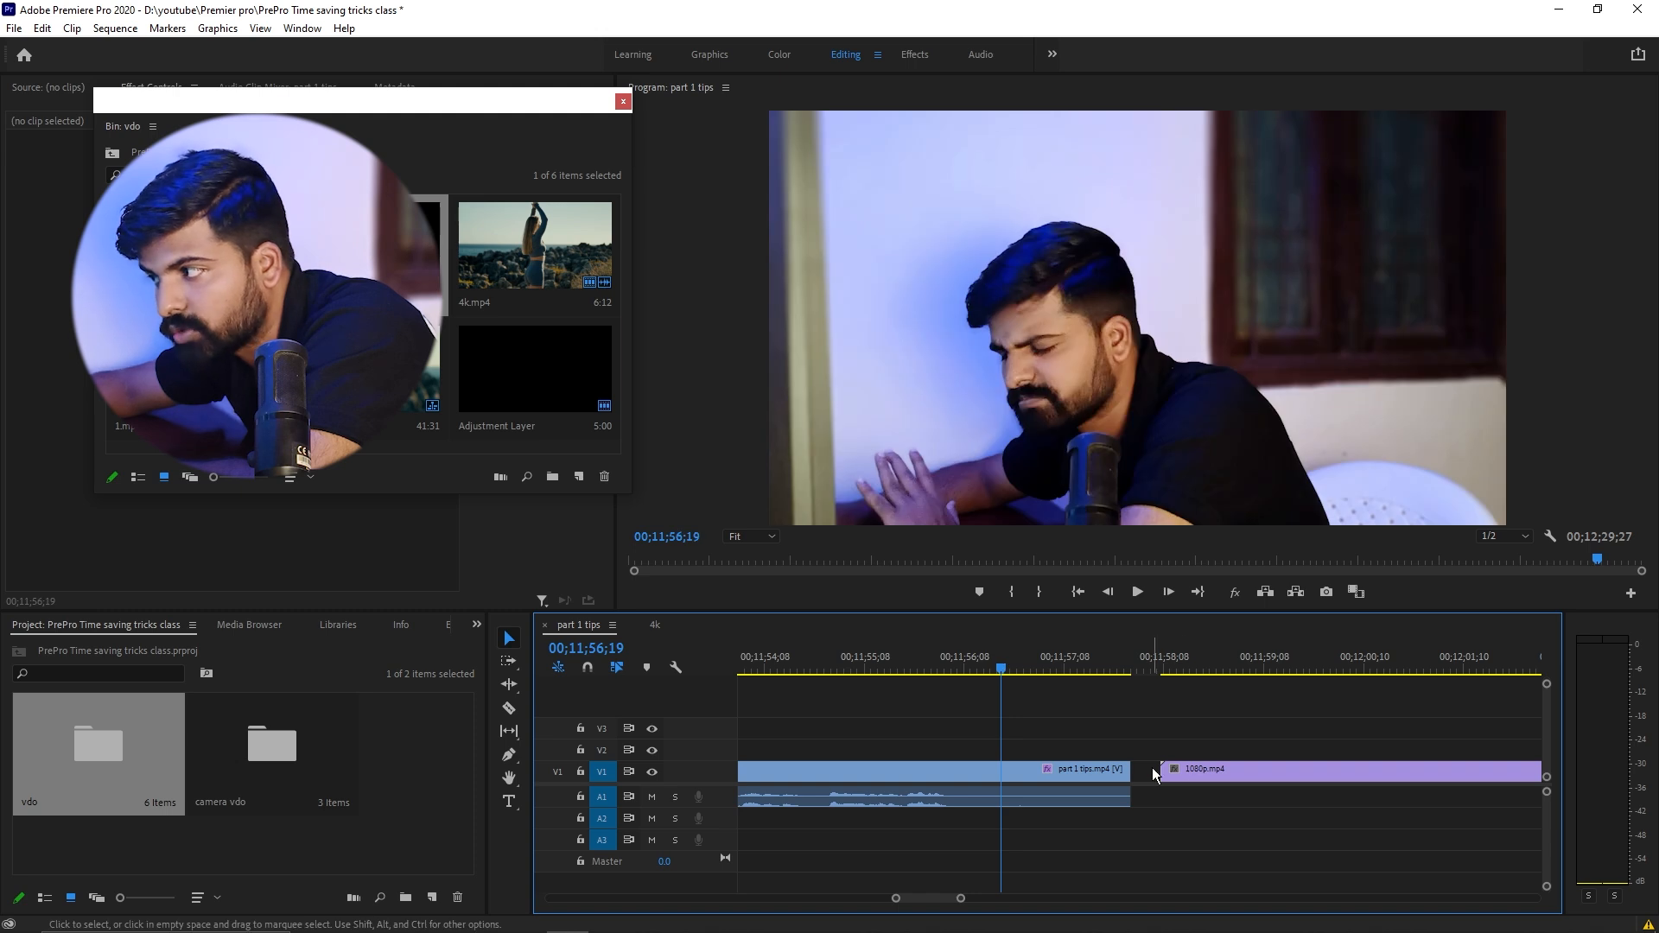
click(1178, 776)
key(Delete)
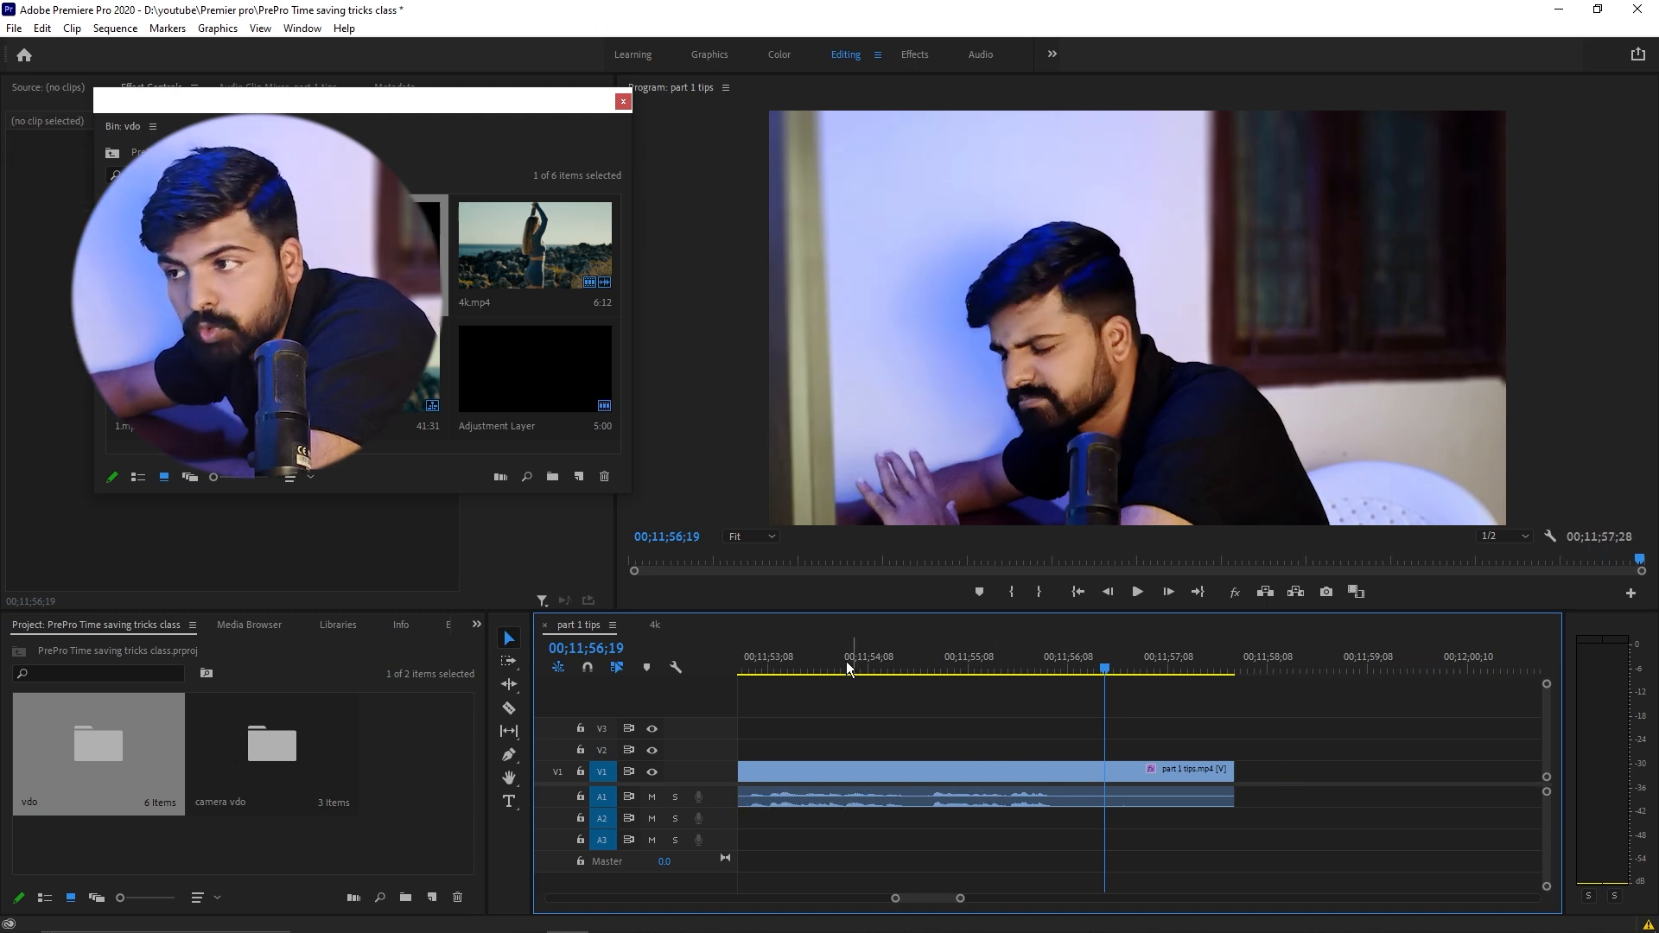
Step: Enable timeline snapping and place 1080p.mp4 on V1 flush against the end of the last part 1 tips.mp4 clip
click(586, 666)
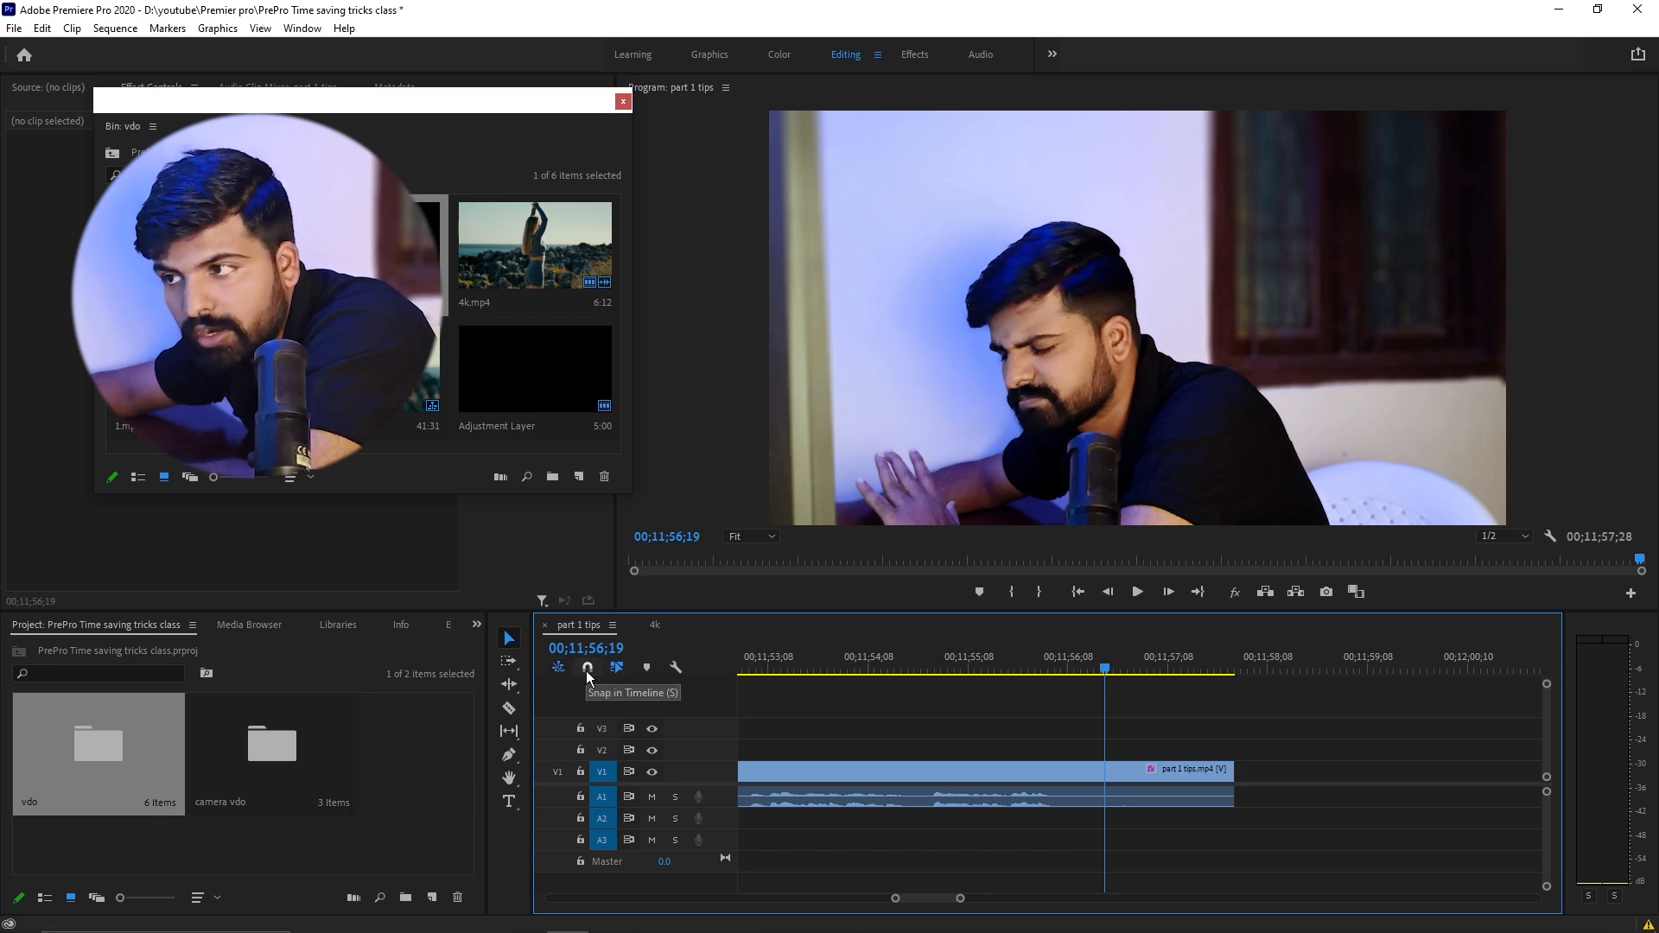
click(587, 665)
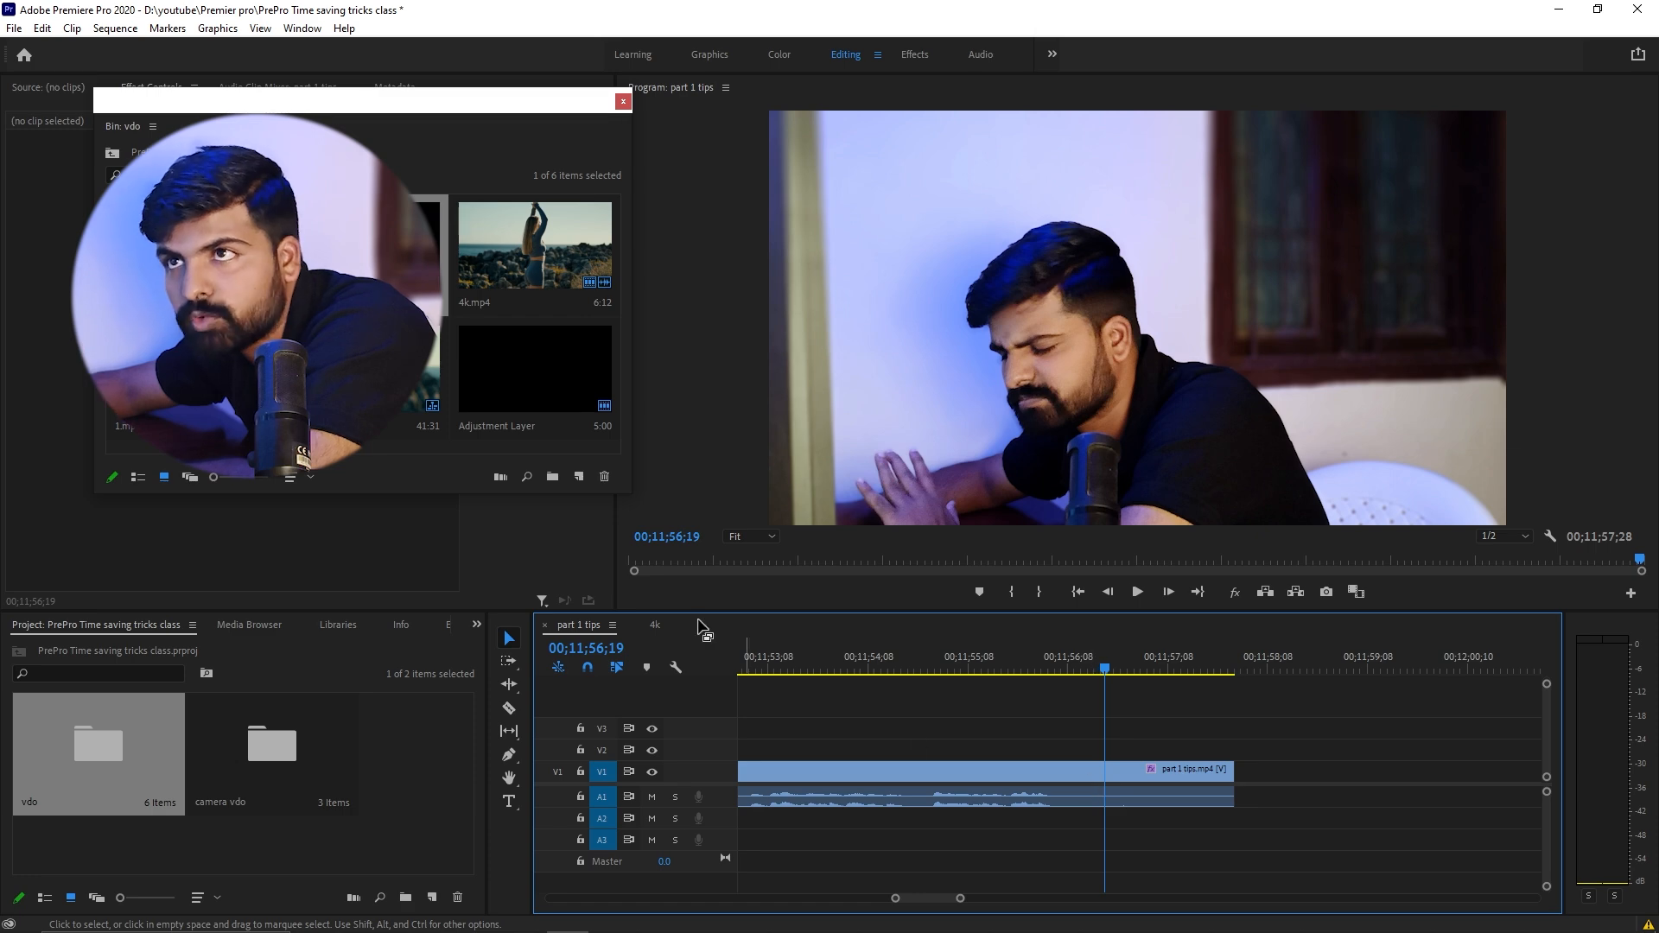
drag(924, 623, 1267, 772)
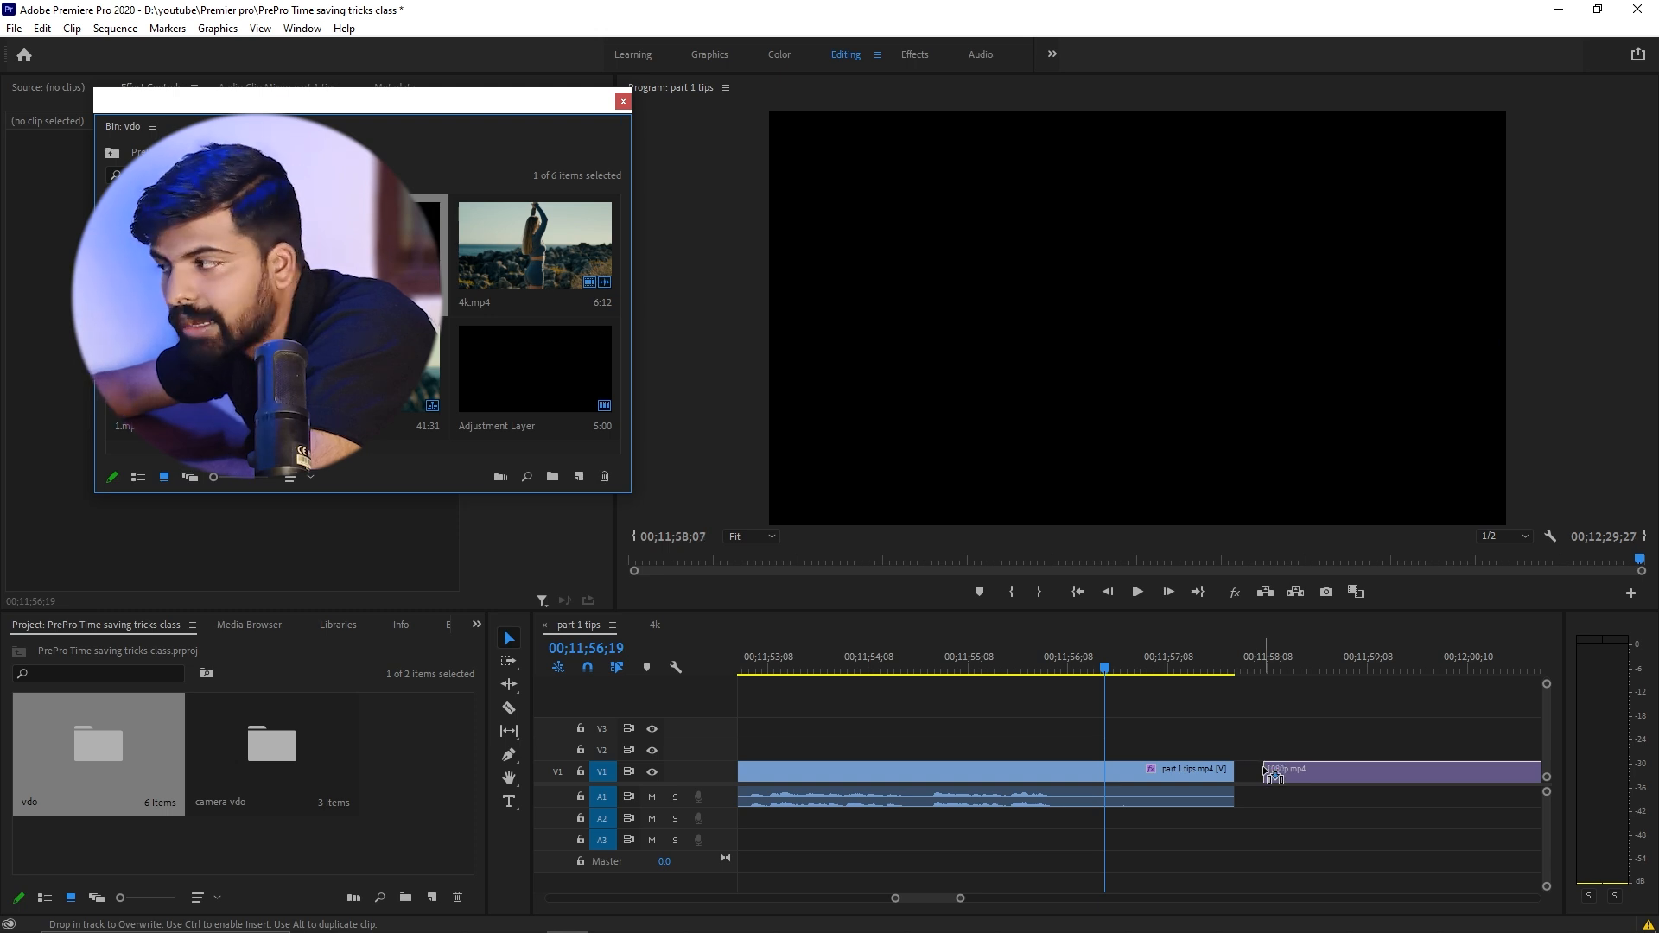
drag(1265, 770, 1234, 769)
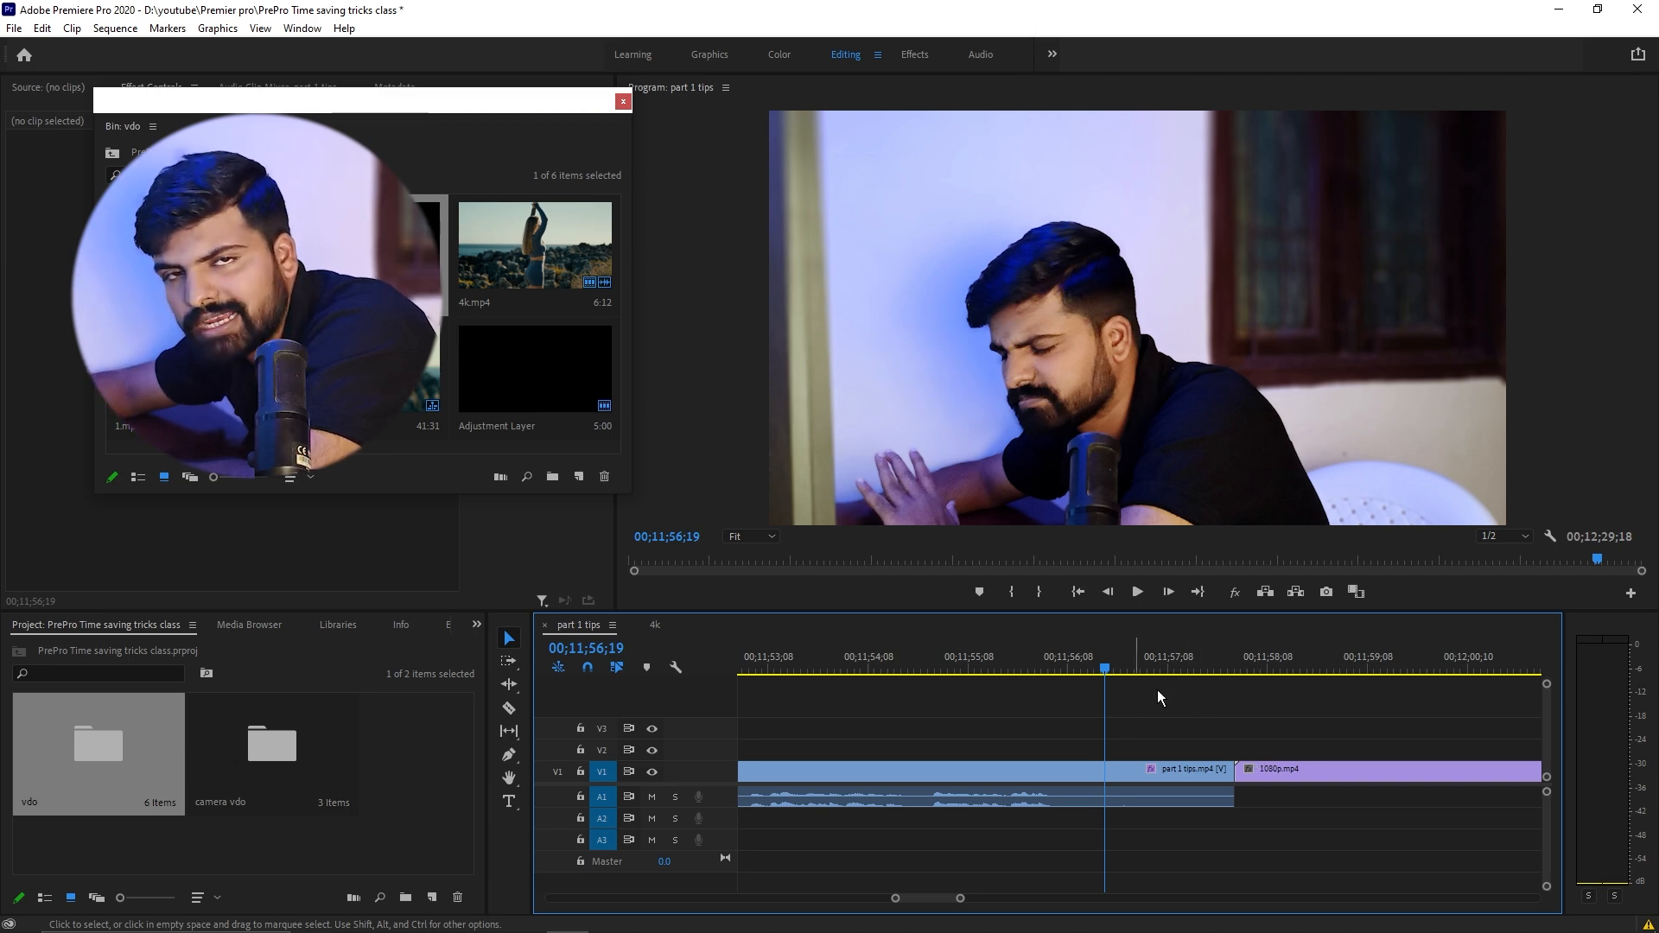
Step: Play a short stretch of the last part 1 tips.mp4 clip from 00;11;54;06
scroll(1142, 745, up, 3)
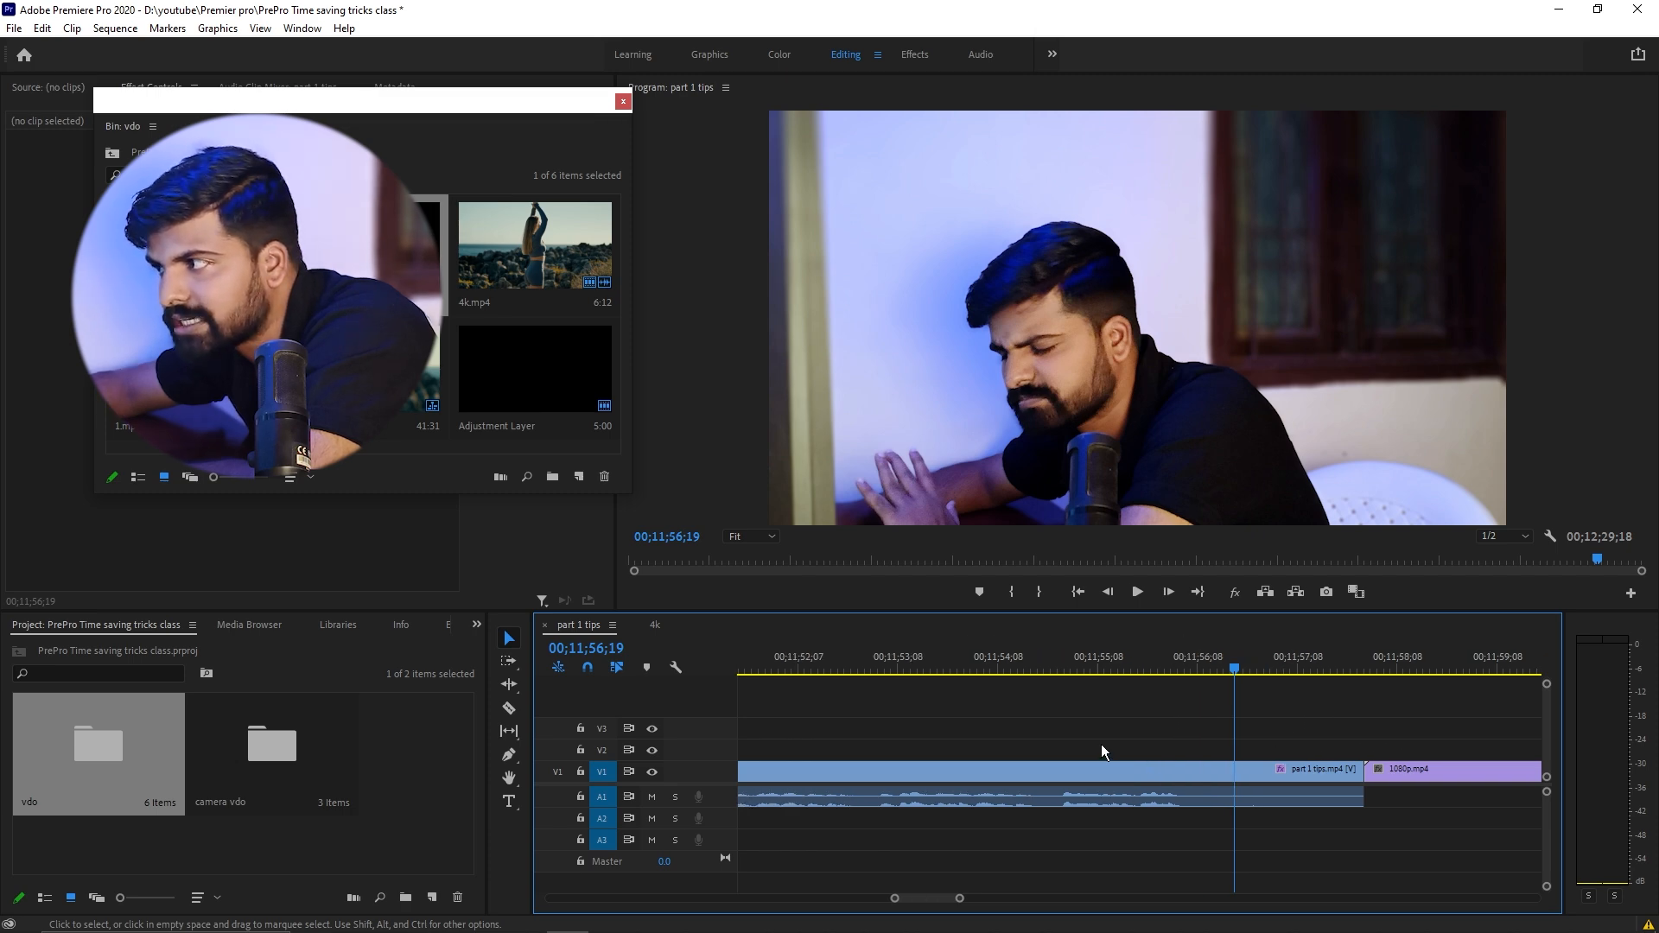
click(992, 670)
scroll(1061, 707, up, 1)
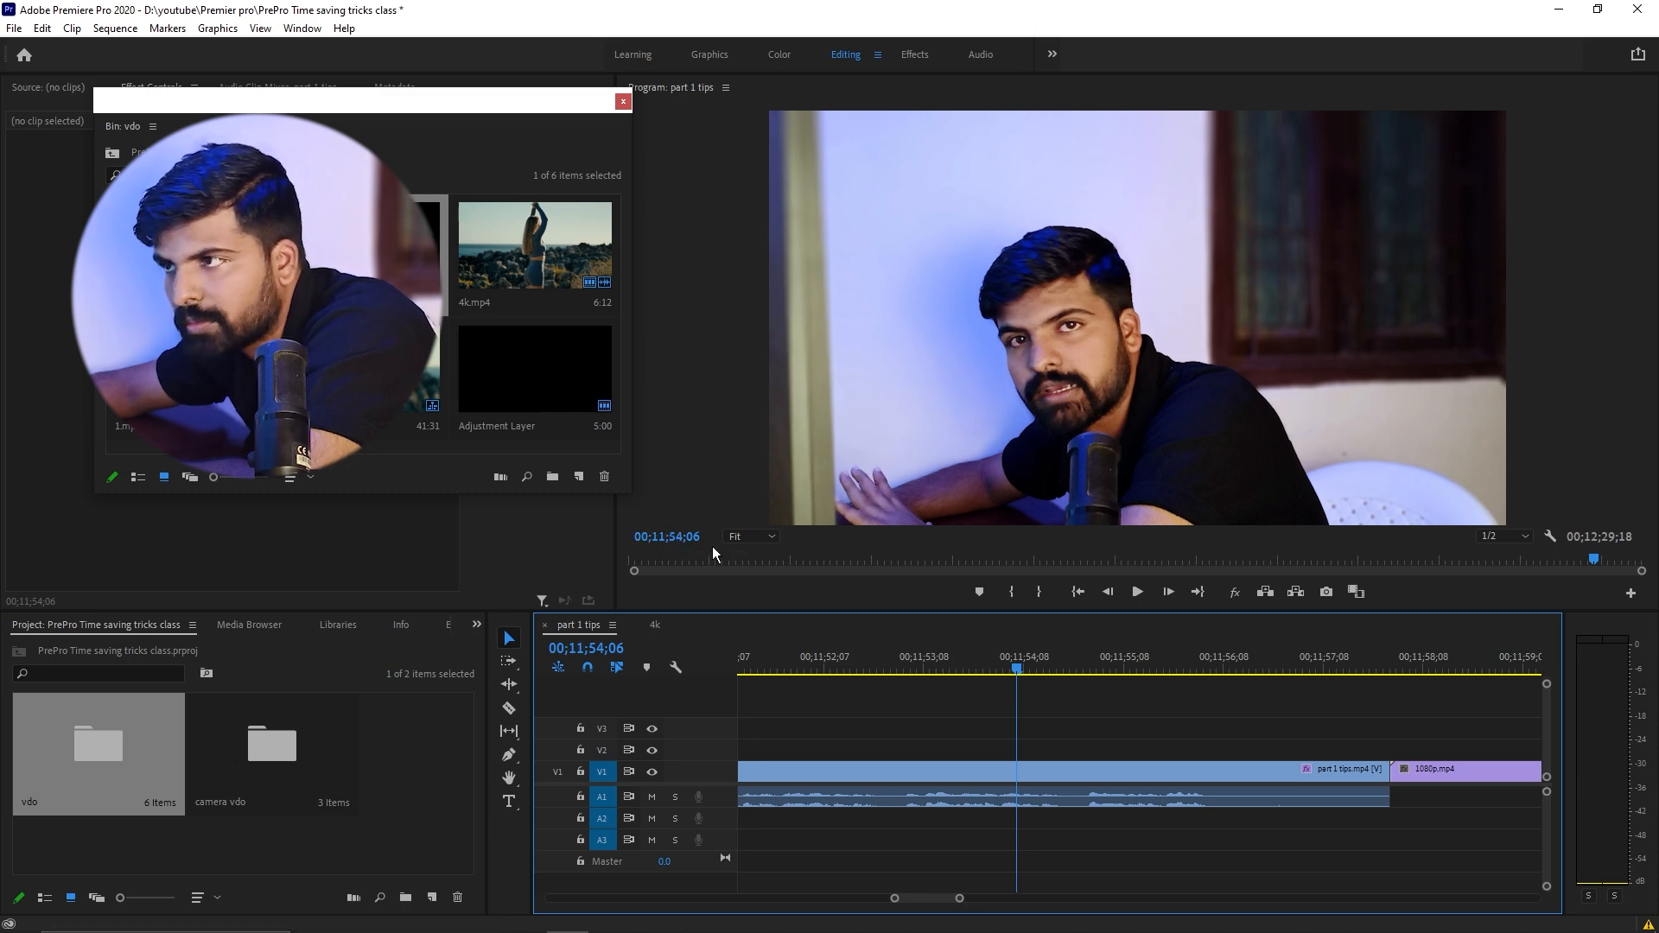
click(1144, 594)
click(1144, 593)
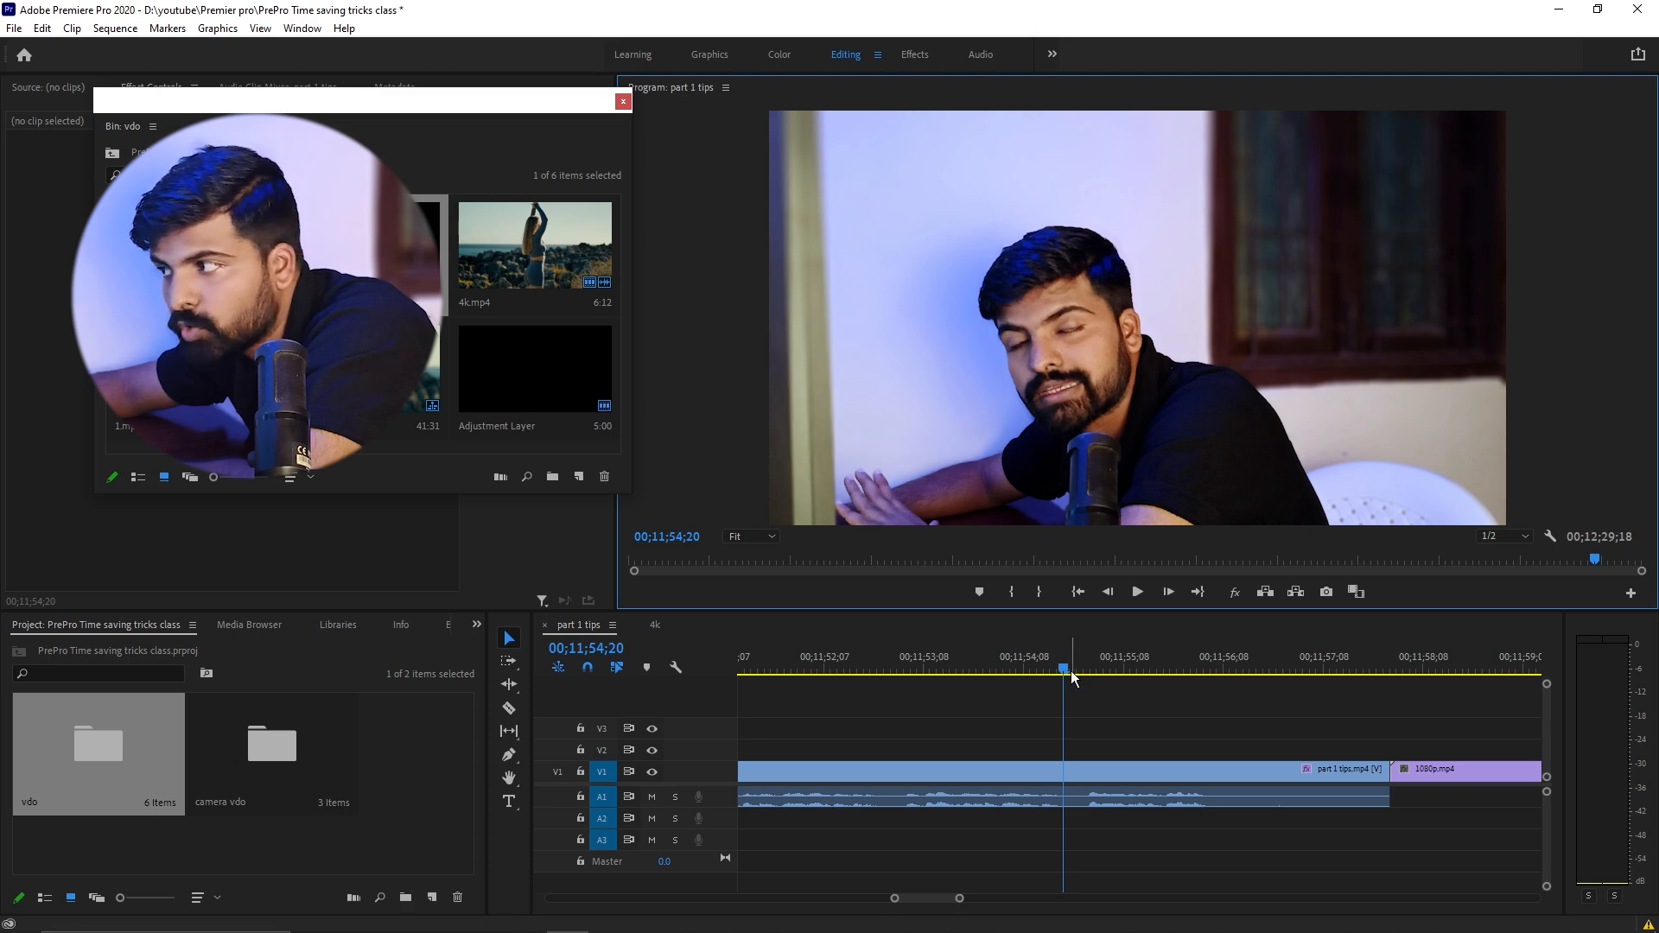
Step: Scrub the playhead back to 00;11;48;25, jump to the sequence's start, and jump to its end
drag(1064, 666, 657, 700)
scroll(853, 763, up, 5)
scroll(1028, 755, down, 5)
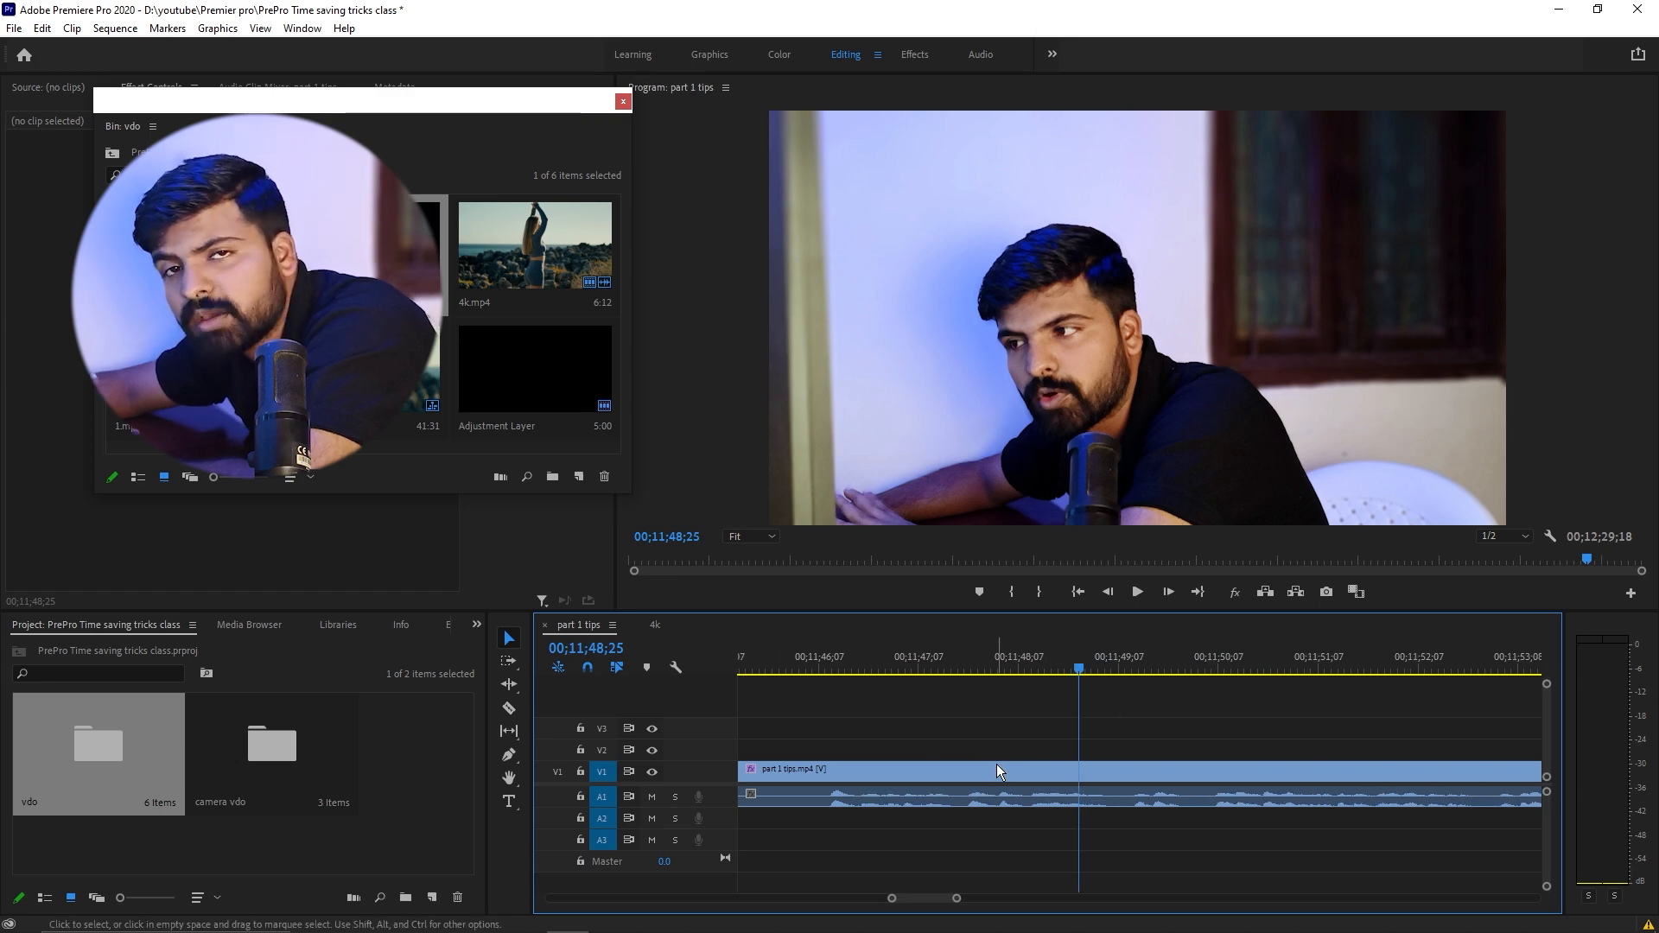
click(1077, 593)
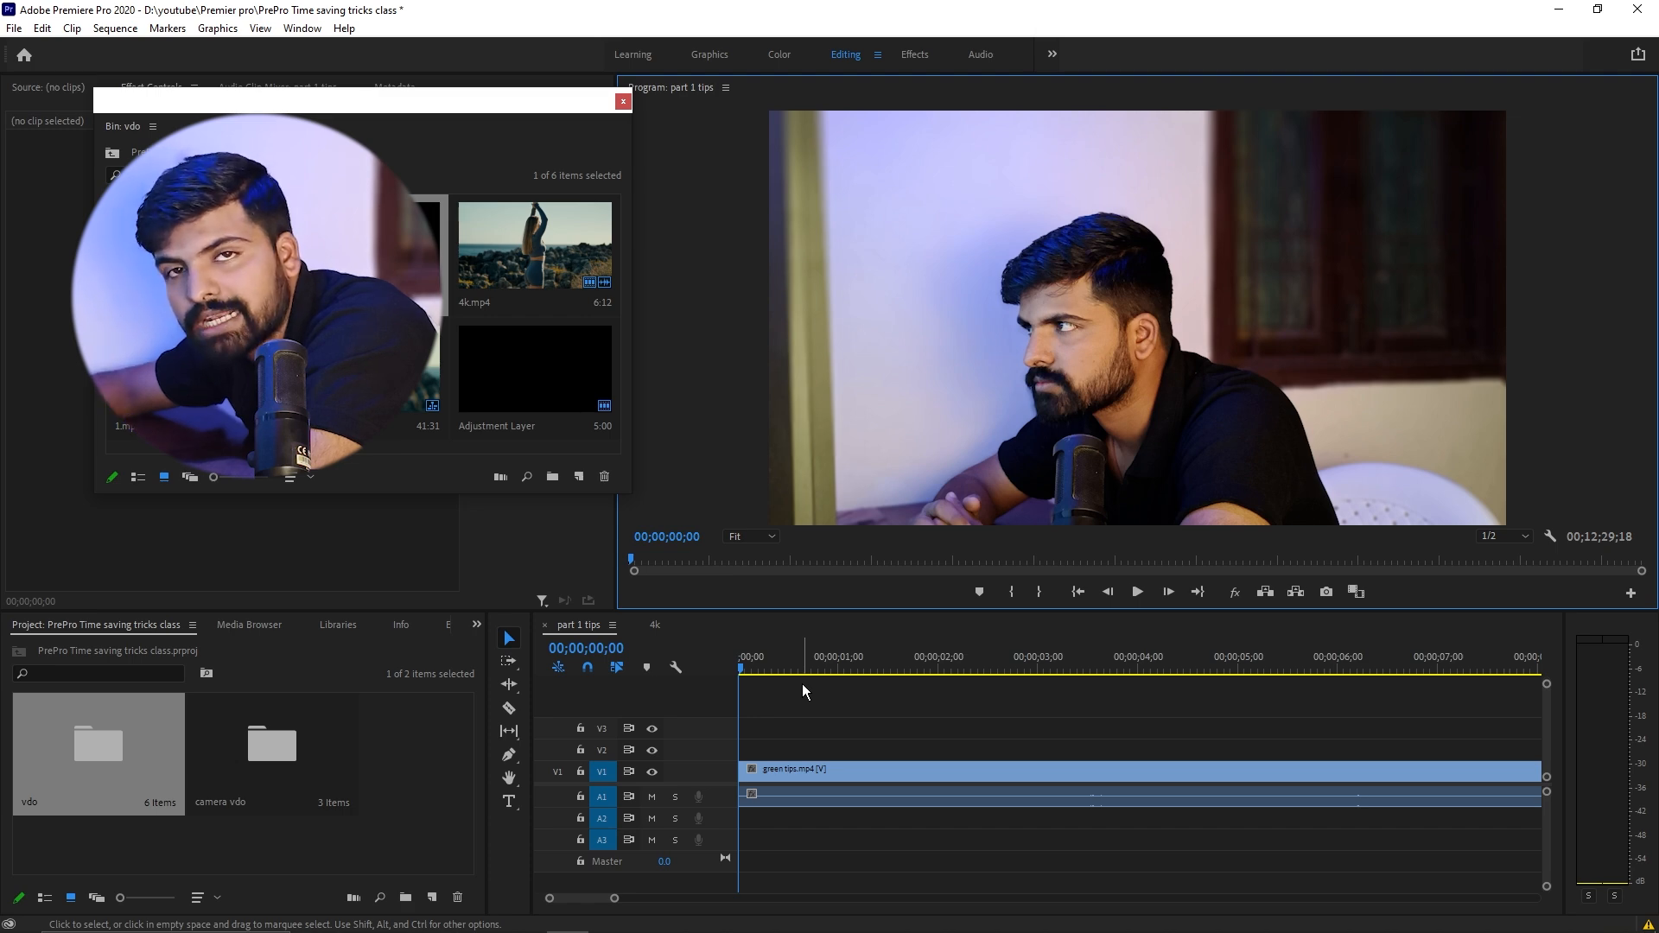
click(1199, 593)
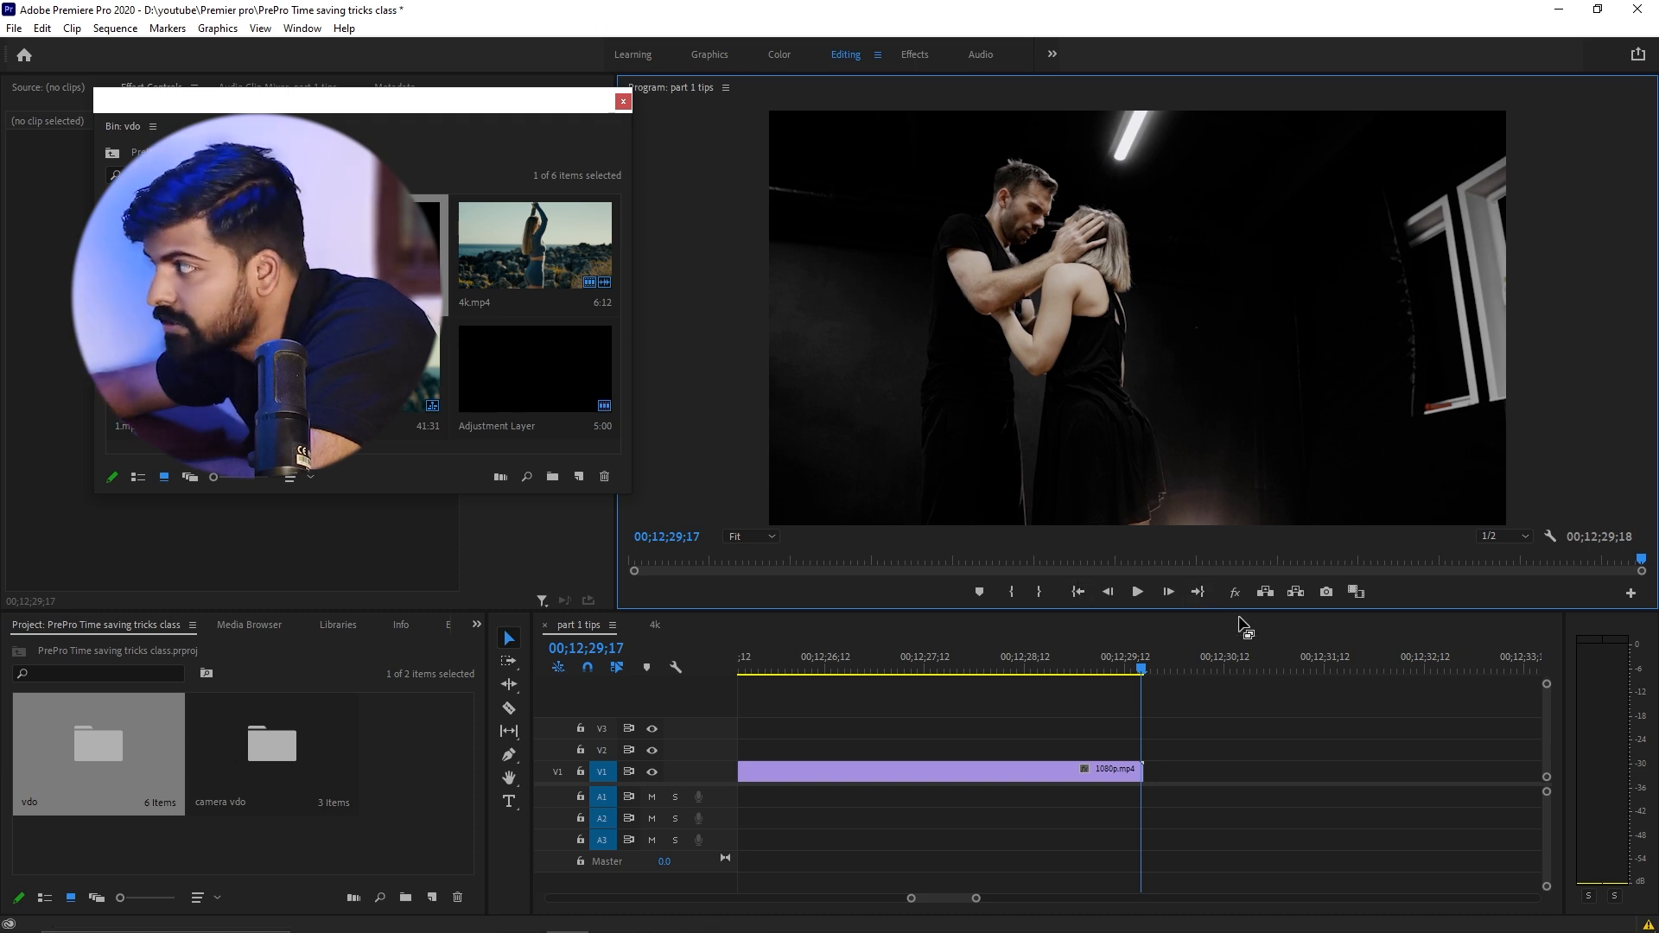
Step: Open the Program monitor's Button Editor to view the available playback controls and close it without changes
click(1631, 595)
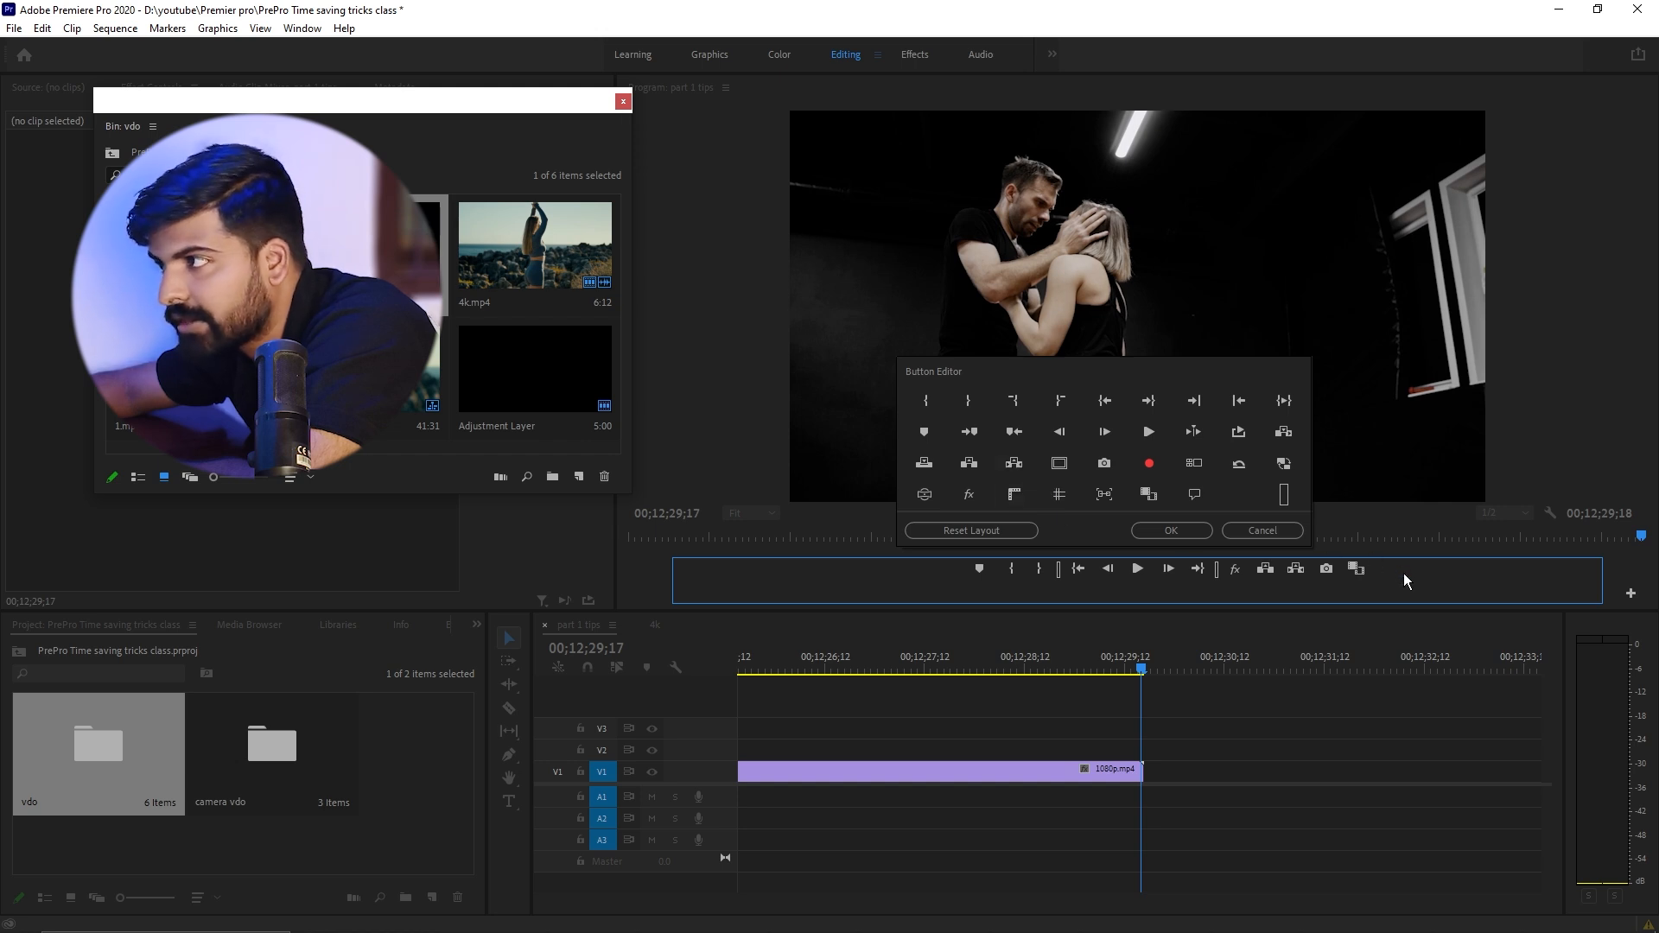
click(1254, 531)
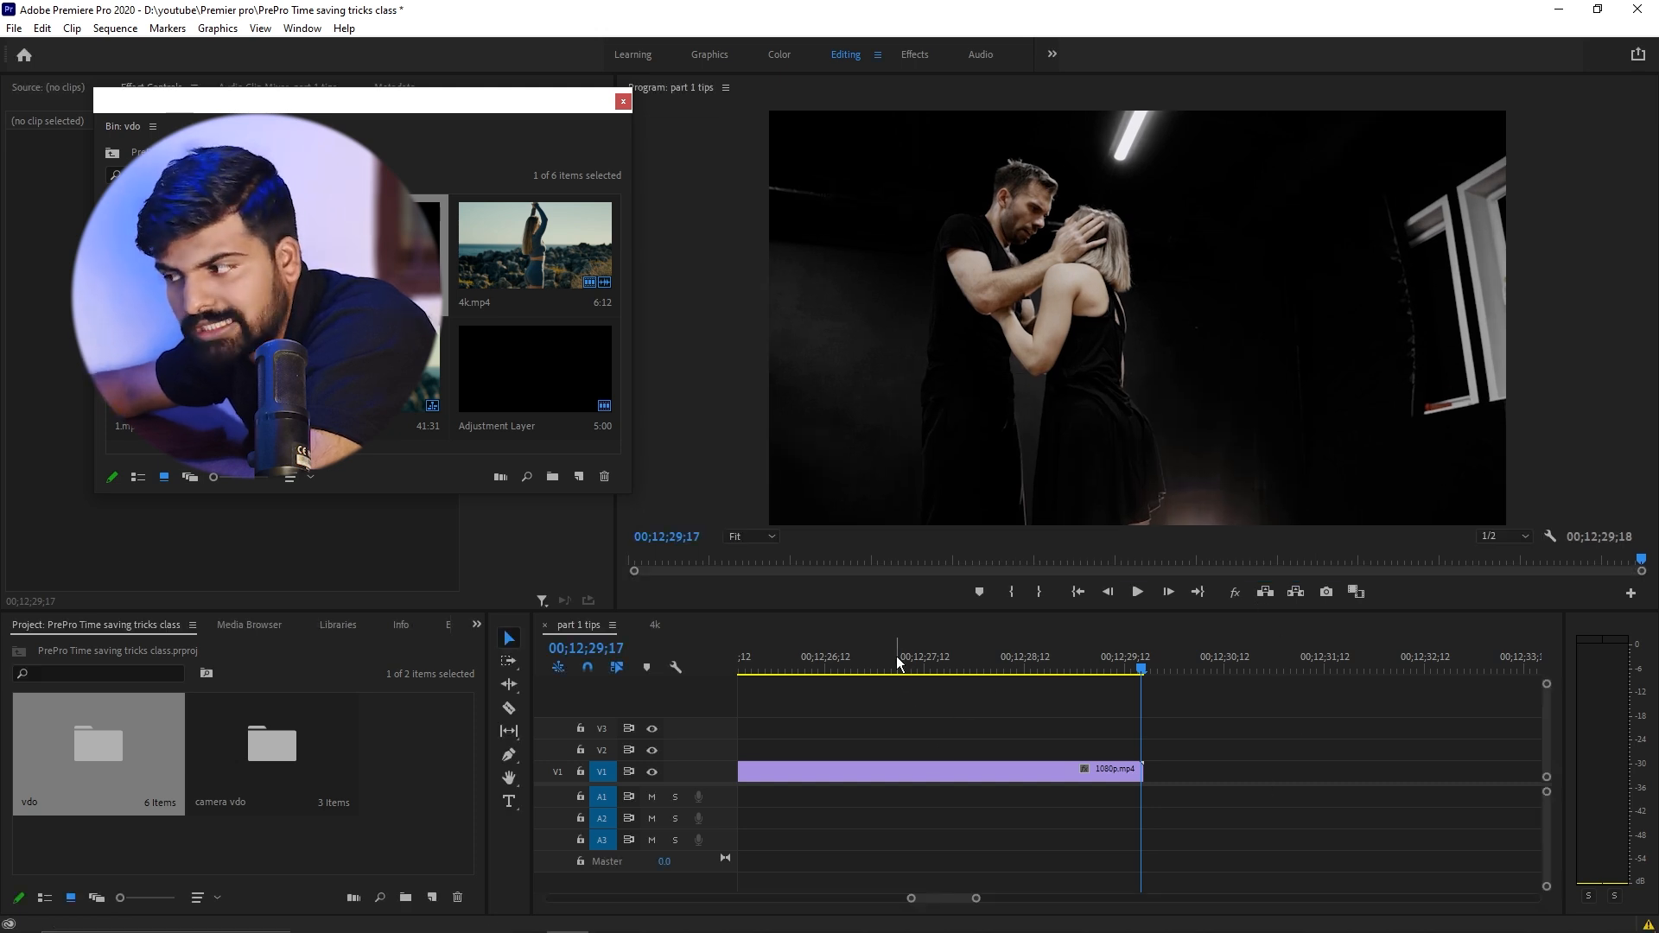
Step: Move the playhead to 00;08;16;06 and place 1080p.mp4 on V2 and 1.mp4 on V3 above the first long part 1 tips.mp4 clip
drag(911, 898, 696, 899)
click(838, 659)
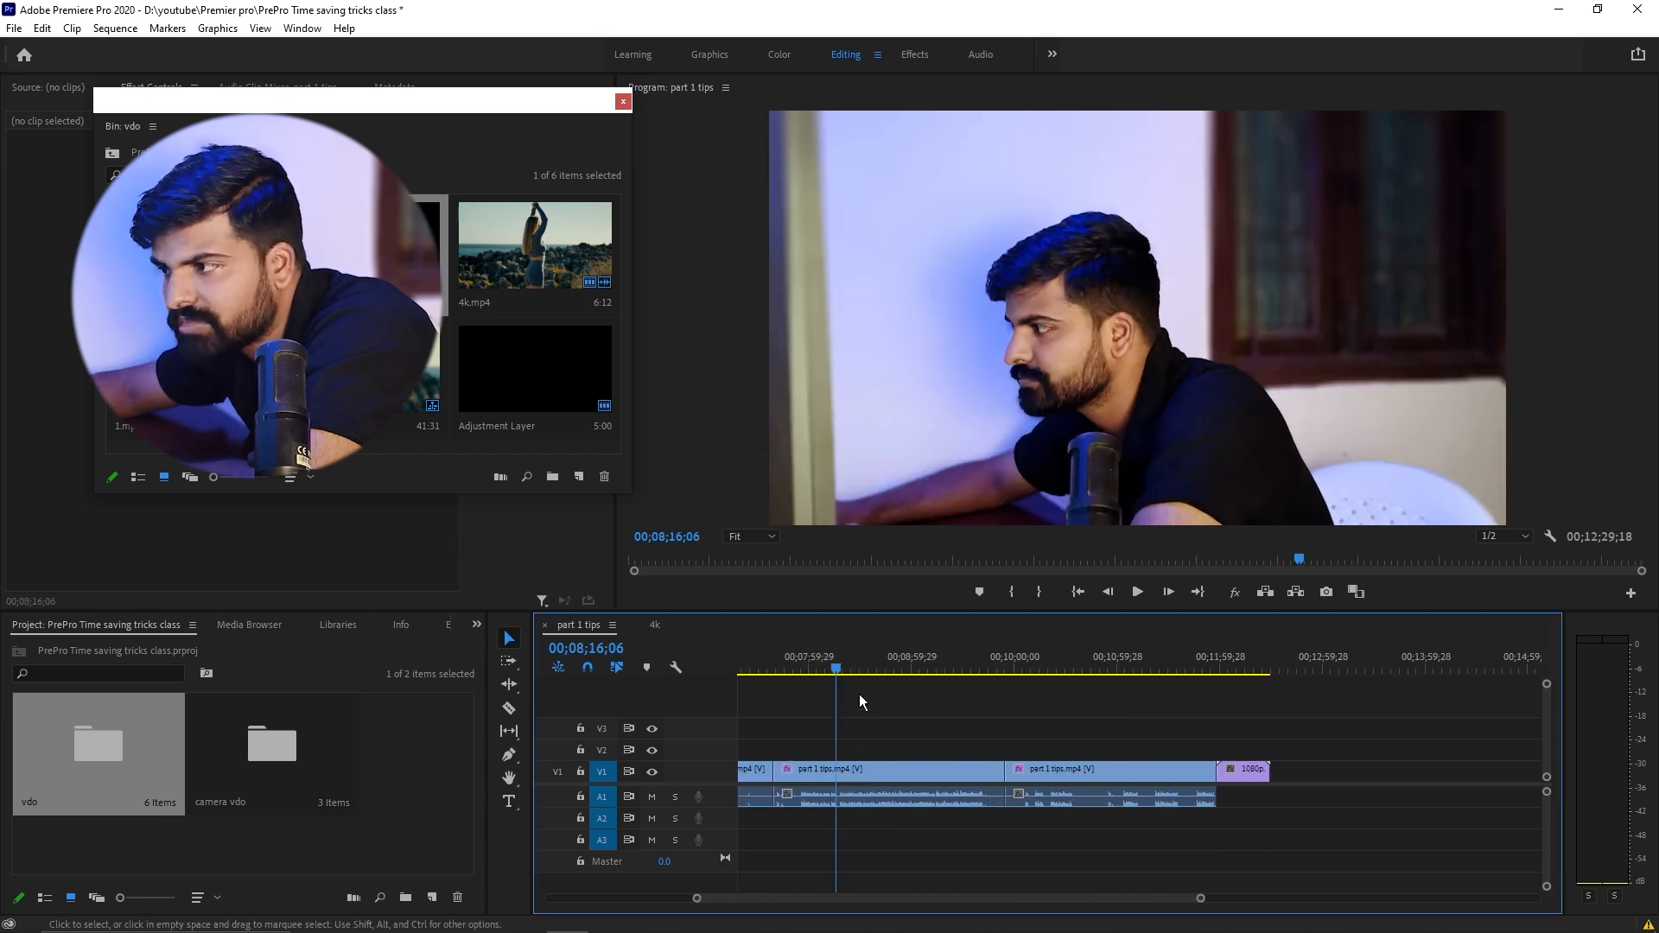
scroll(795, 728, up, 5)
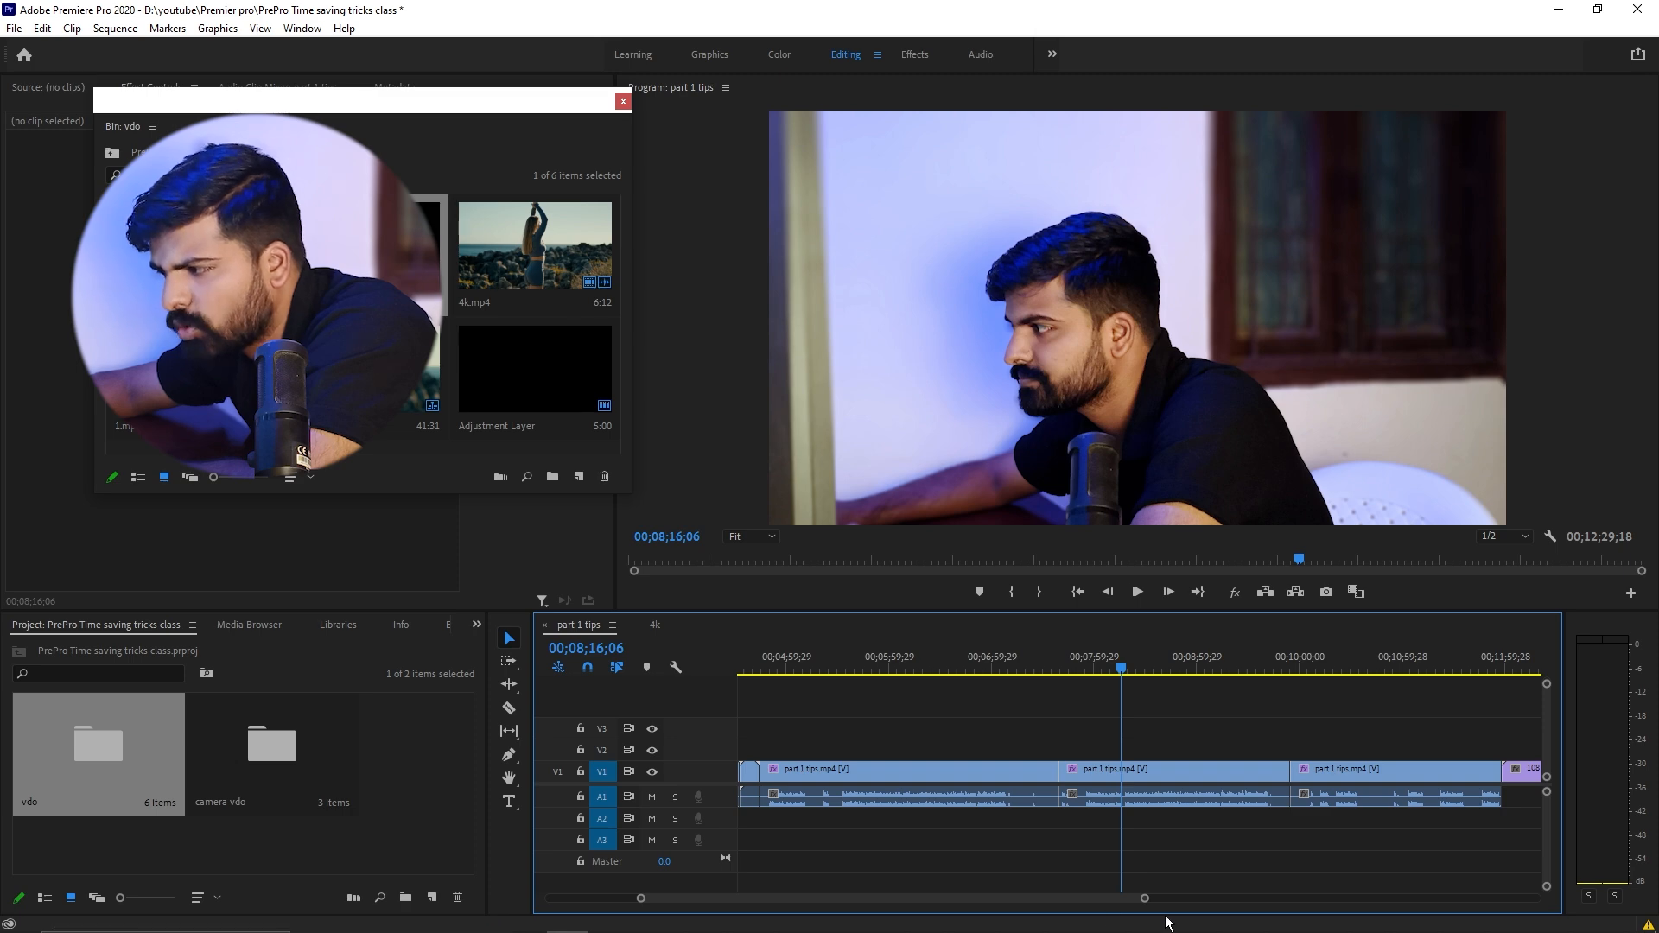
drag(1145, 902, 1284, 898)
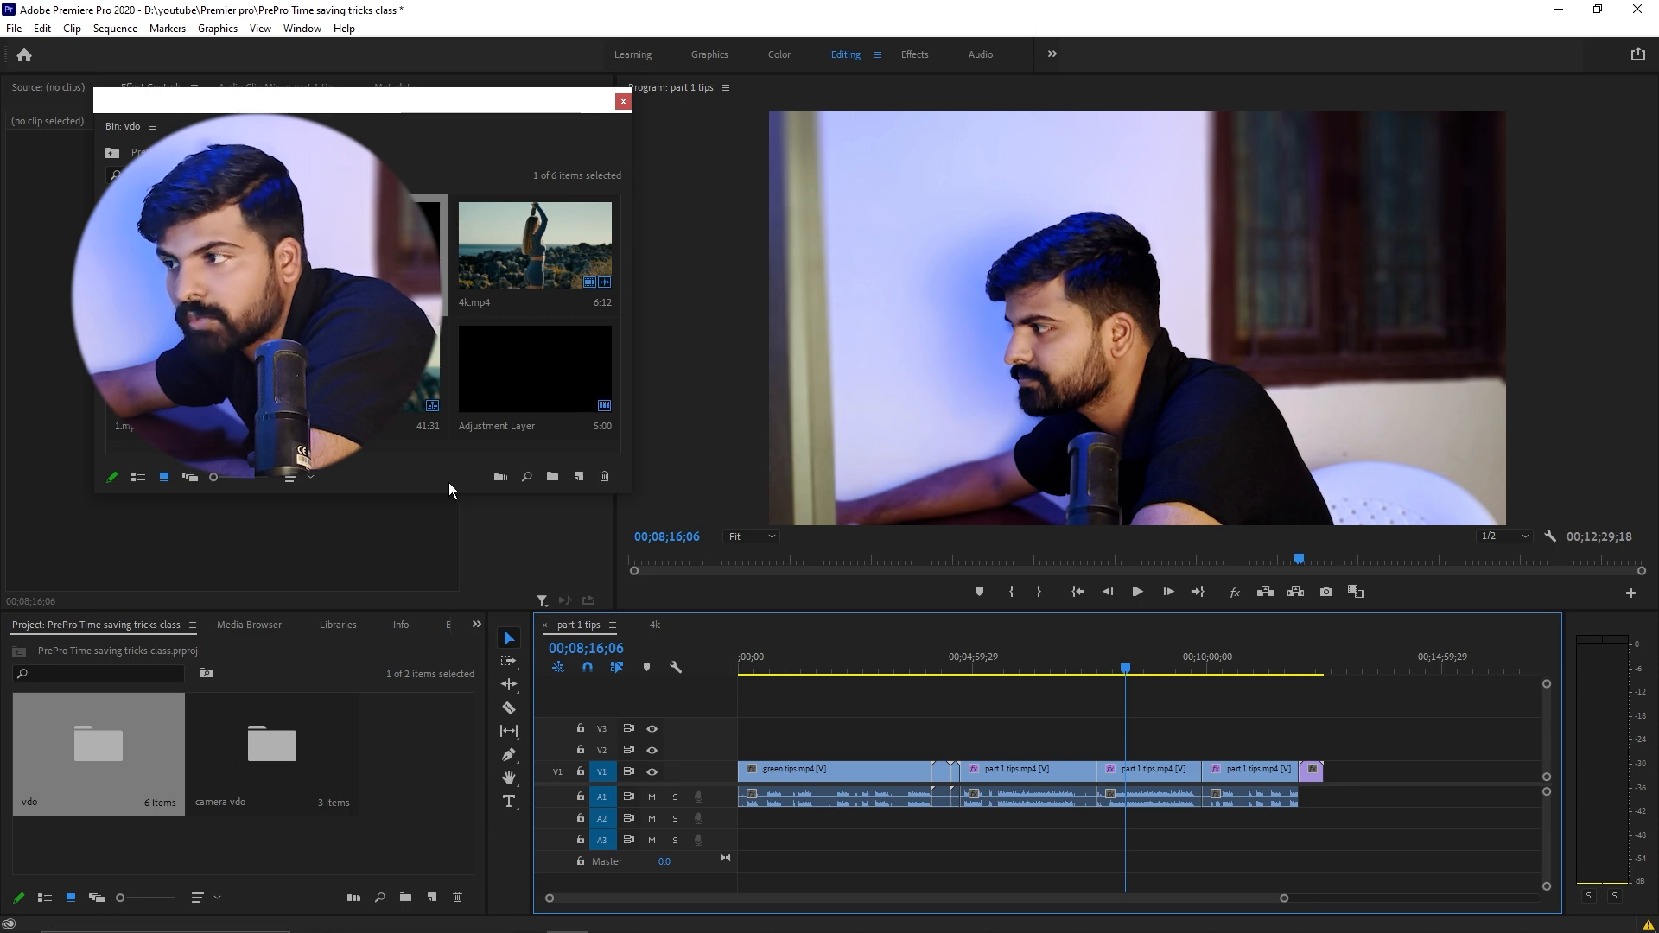
drag(367, 251, 1030, 753)
drag(368, 250, 1056, 741)
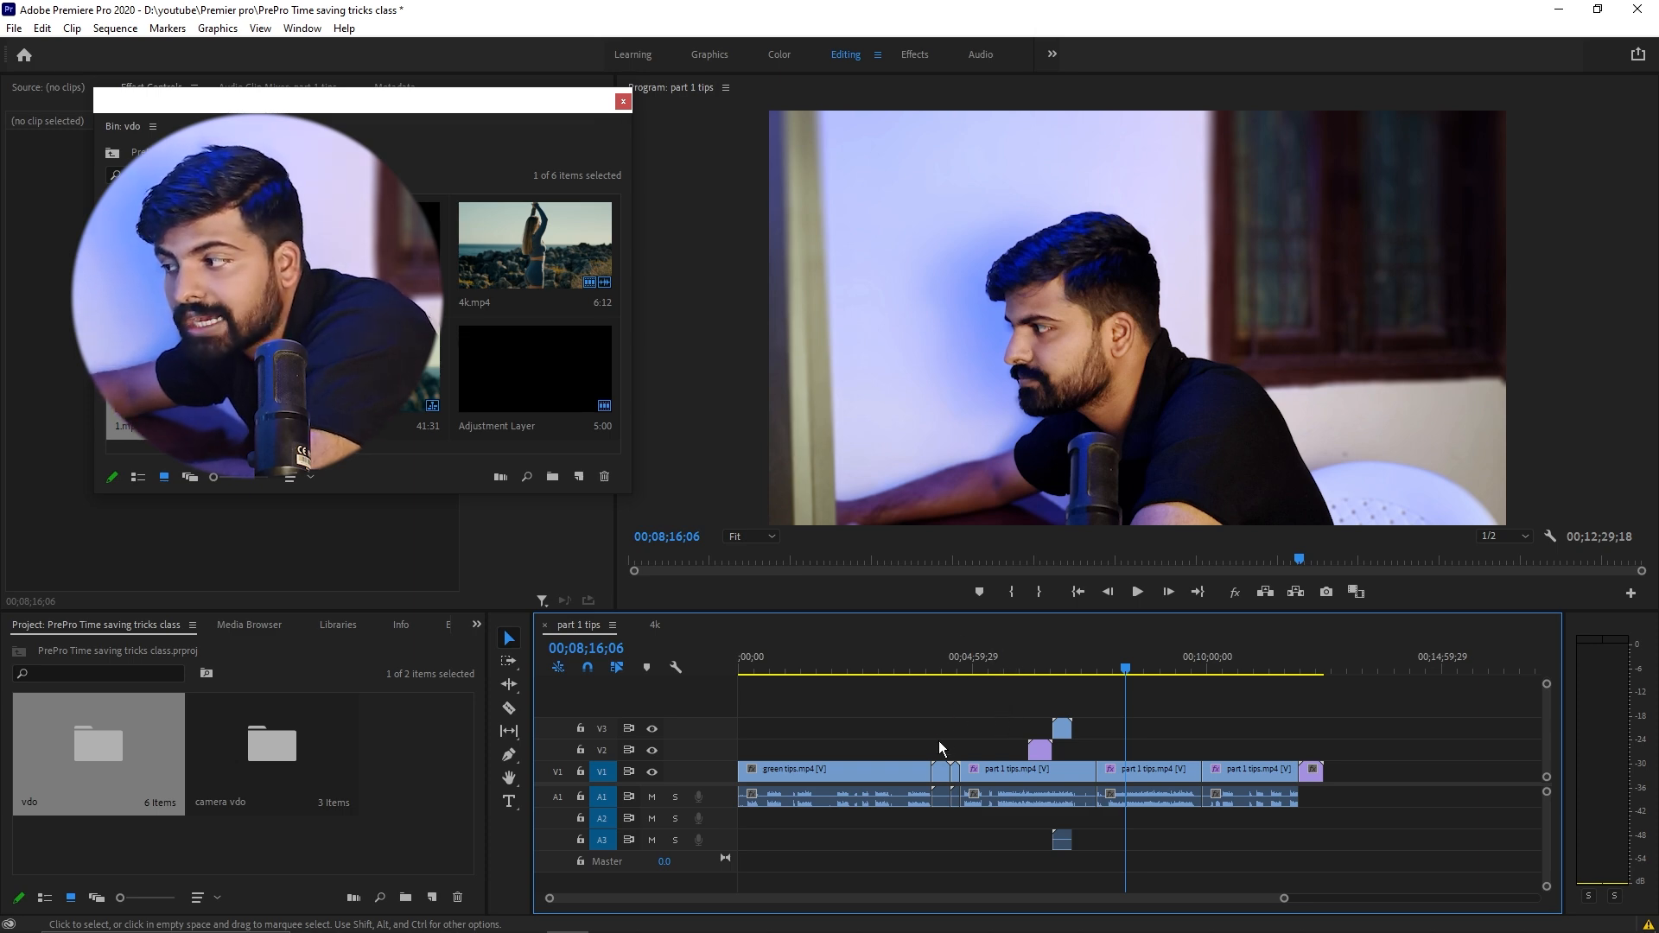
Step: Marquee-select all clips on every track from the first long part 1 tips.mp4 clip onward, and clear the selection
drag(969, 711, 1322, 873)
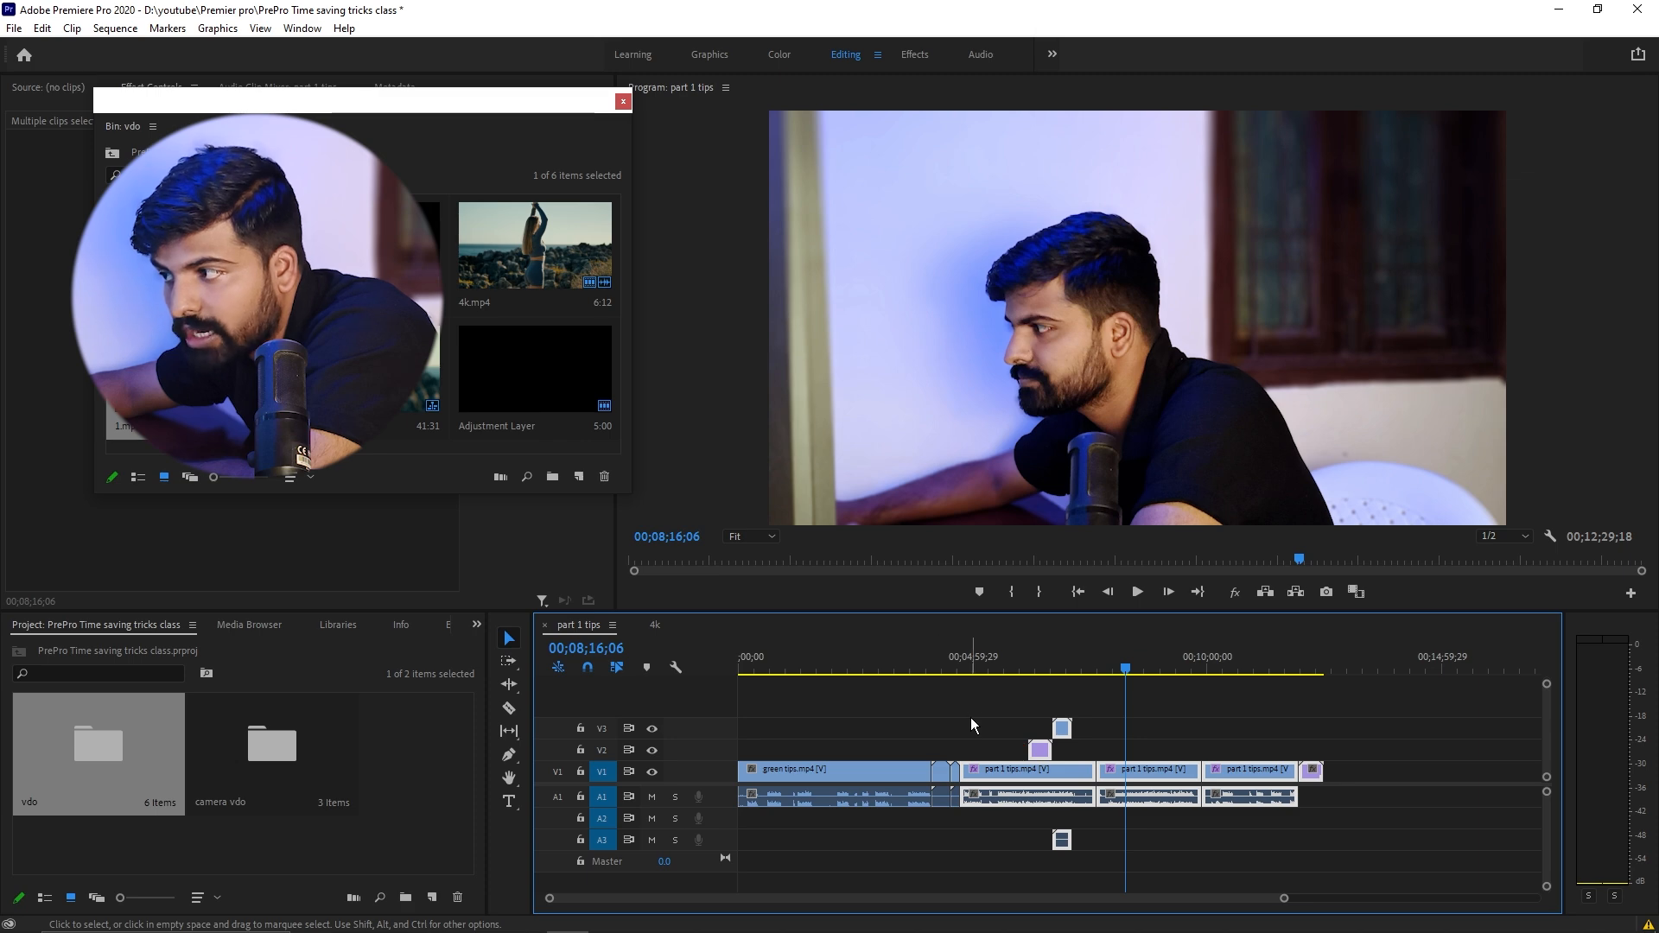
drag(967, 710, 1349, 877)
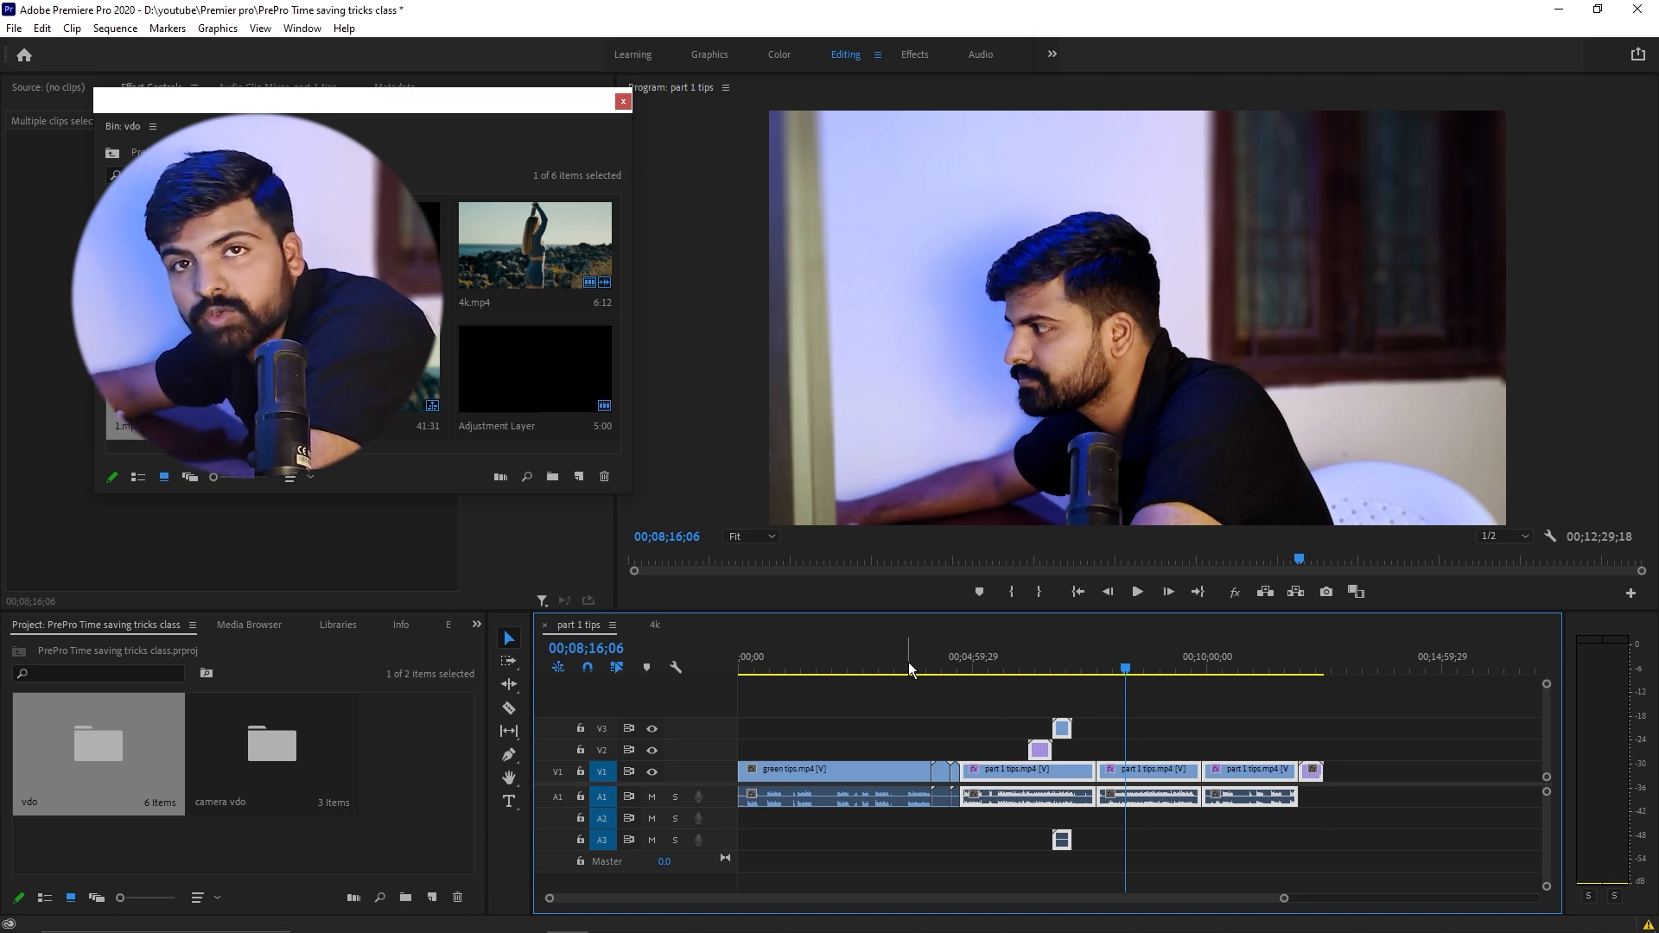
drag(975, 689, 1488, 879)
scroll(1383, 834, up, 5)
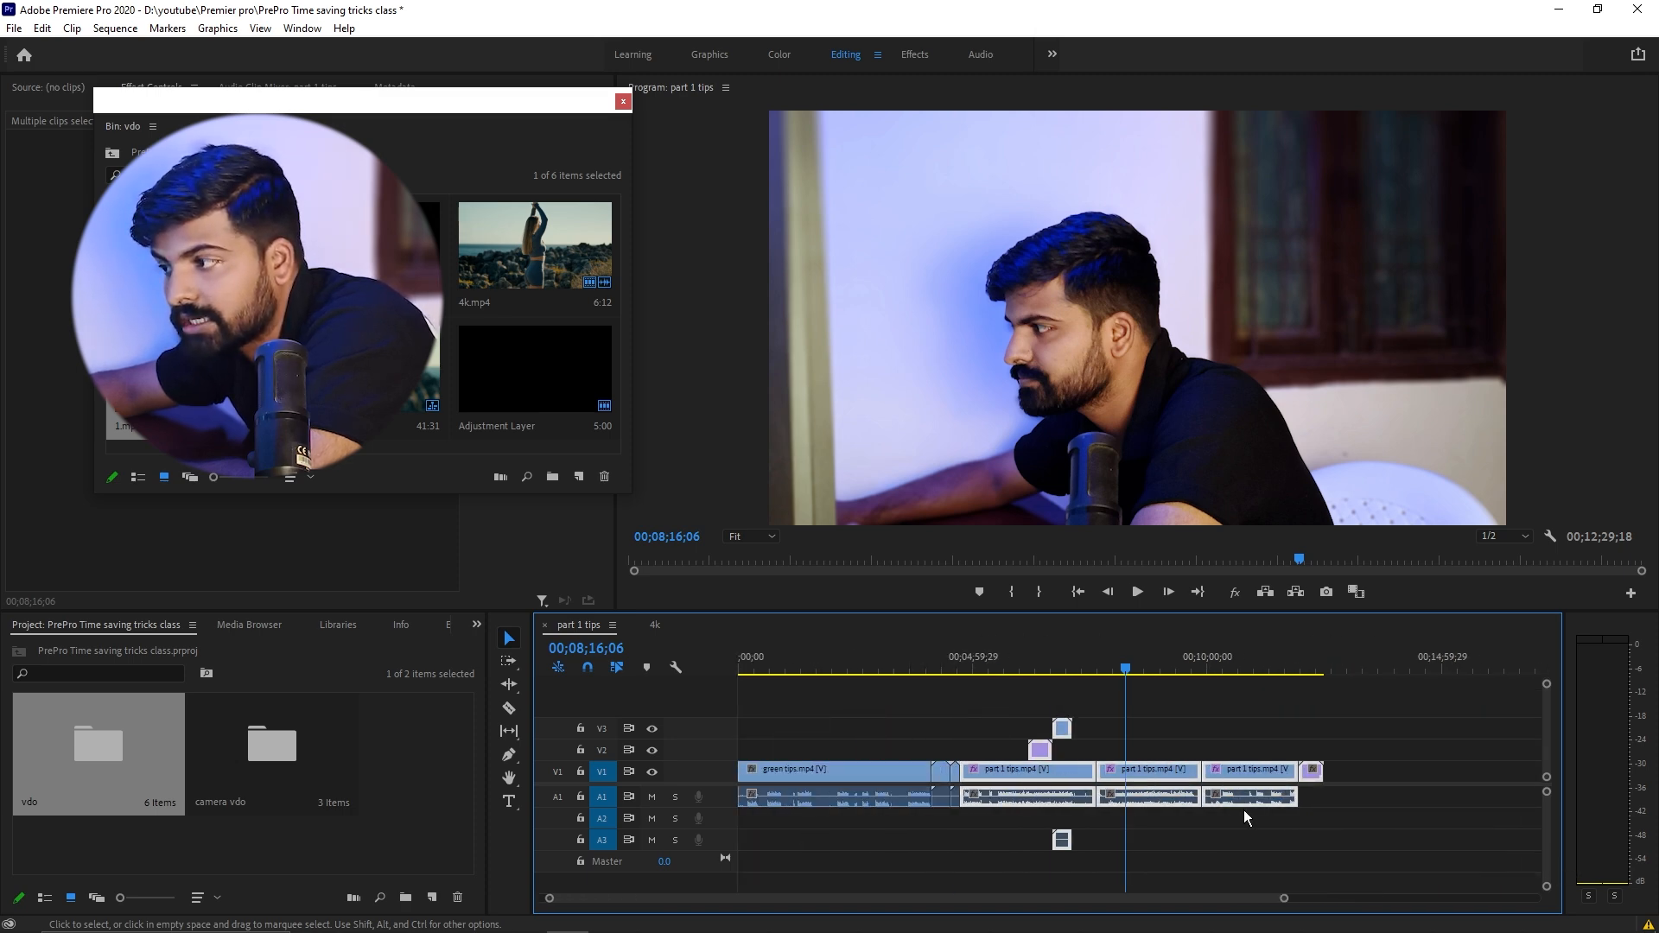
click(920, 710)
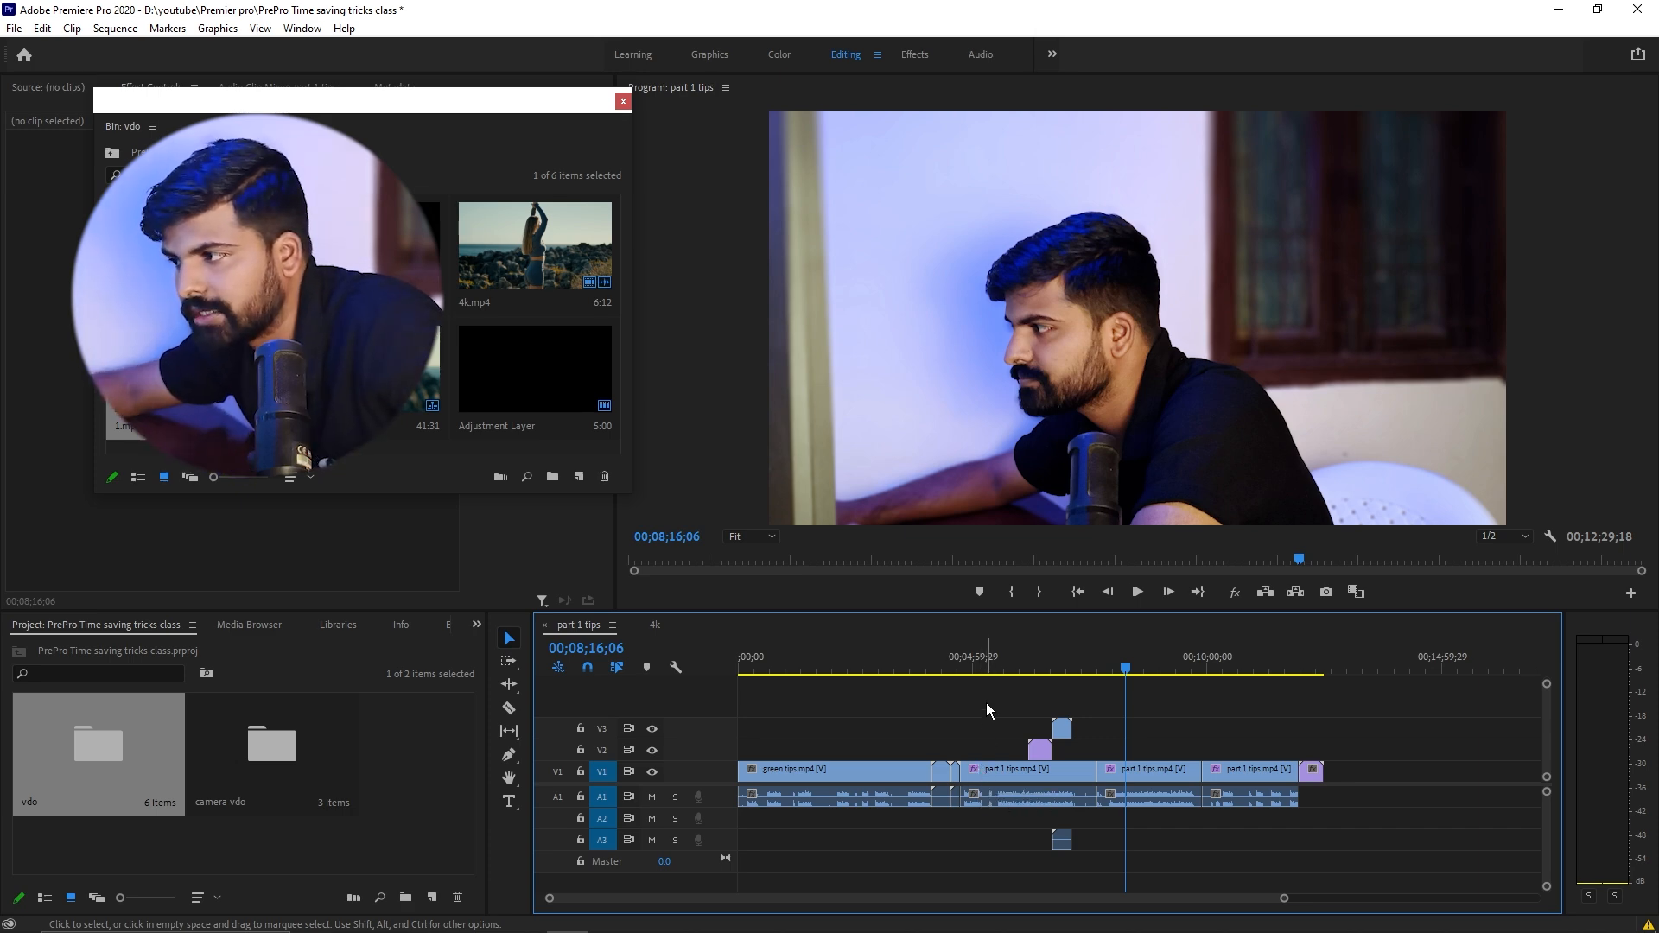
Step: Use Track Select Forward to select all clips on every track from the first, and from the second, long part 1 tips.mp4 clip
key(a)
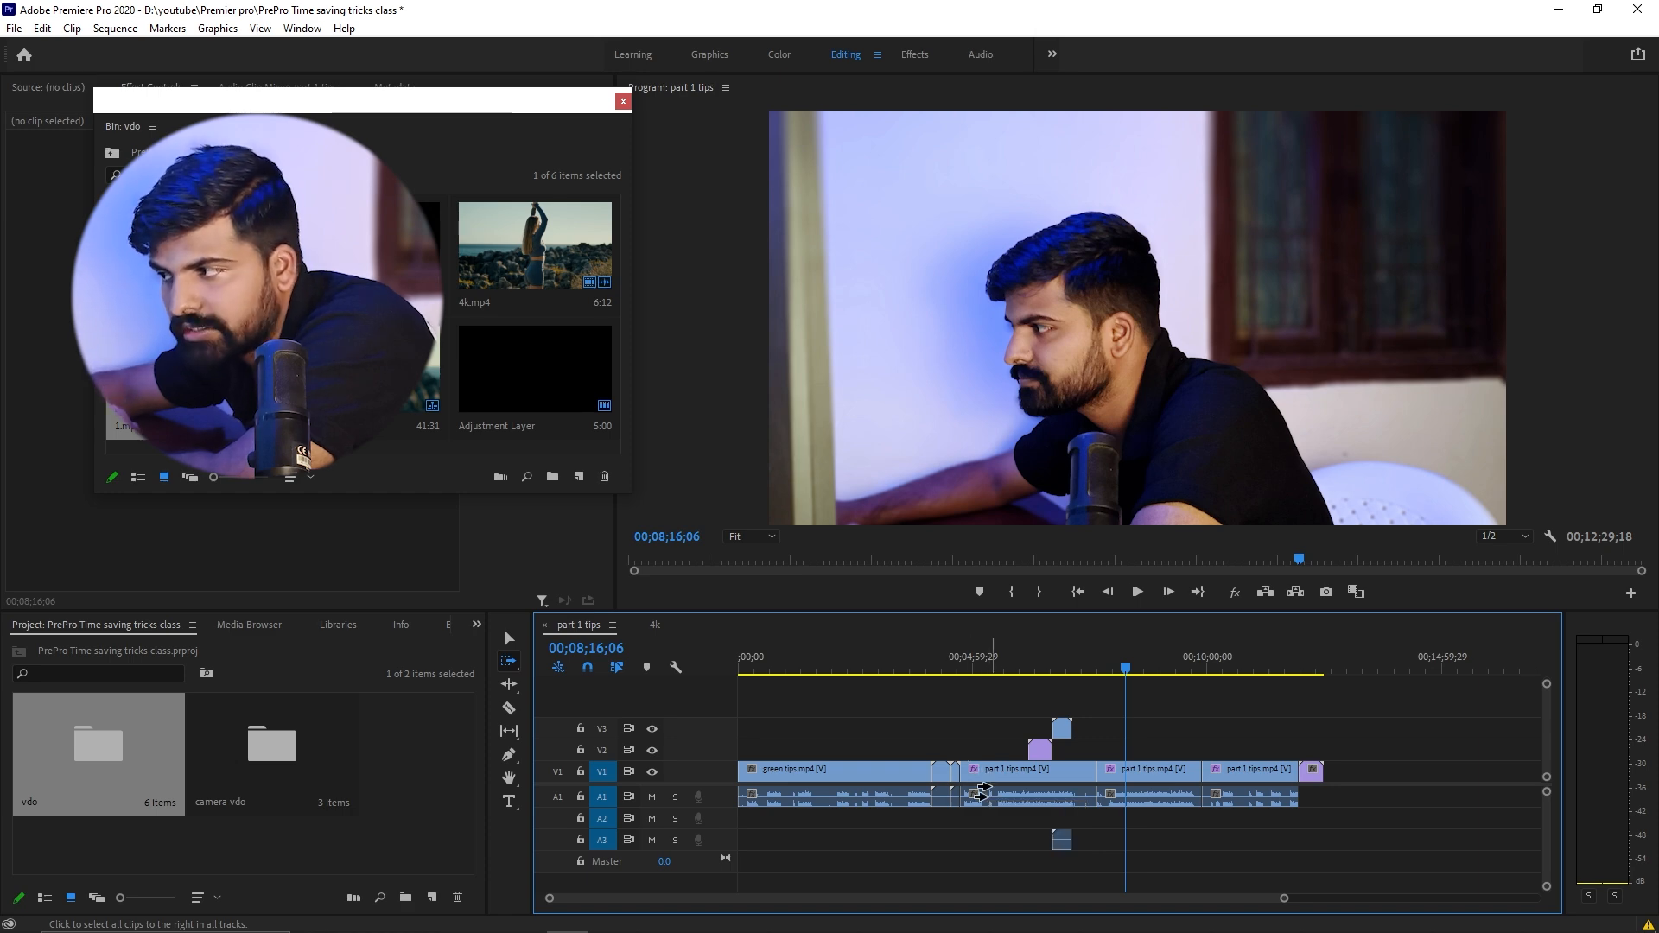
click(979, 775)
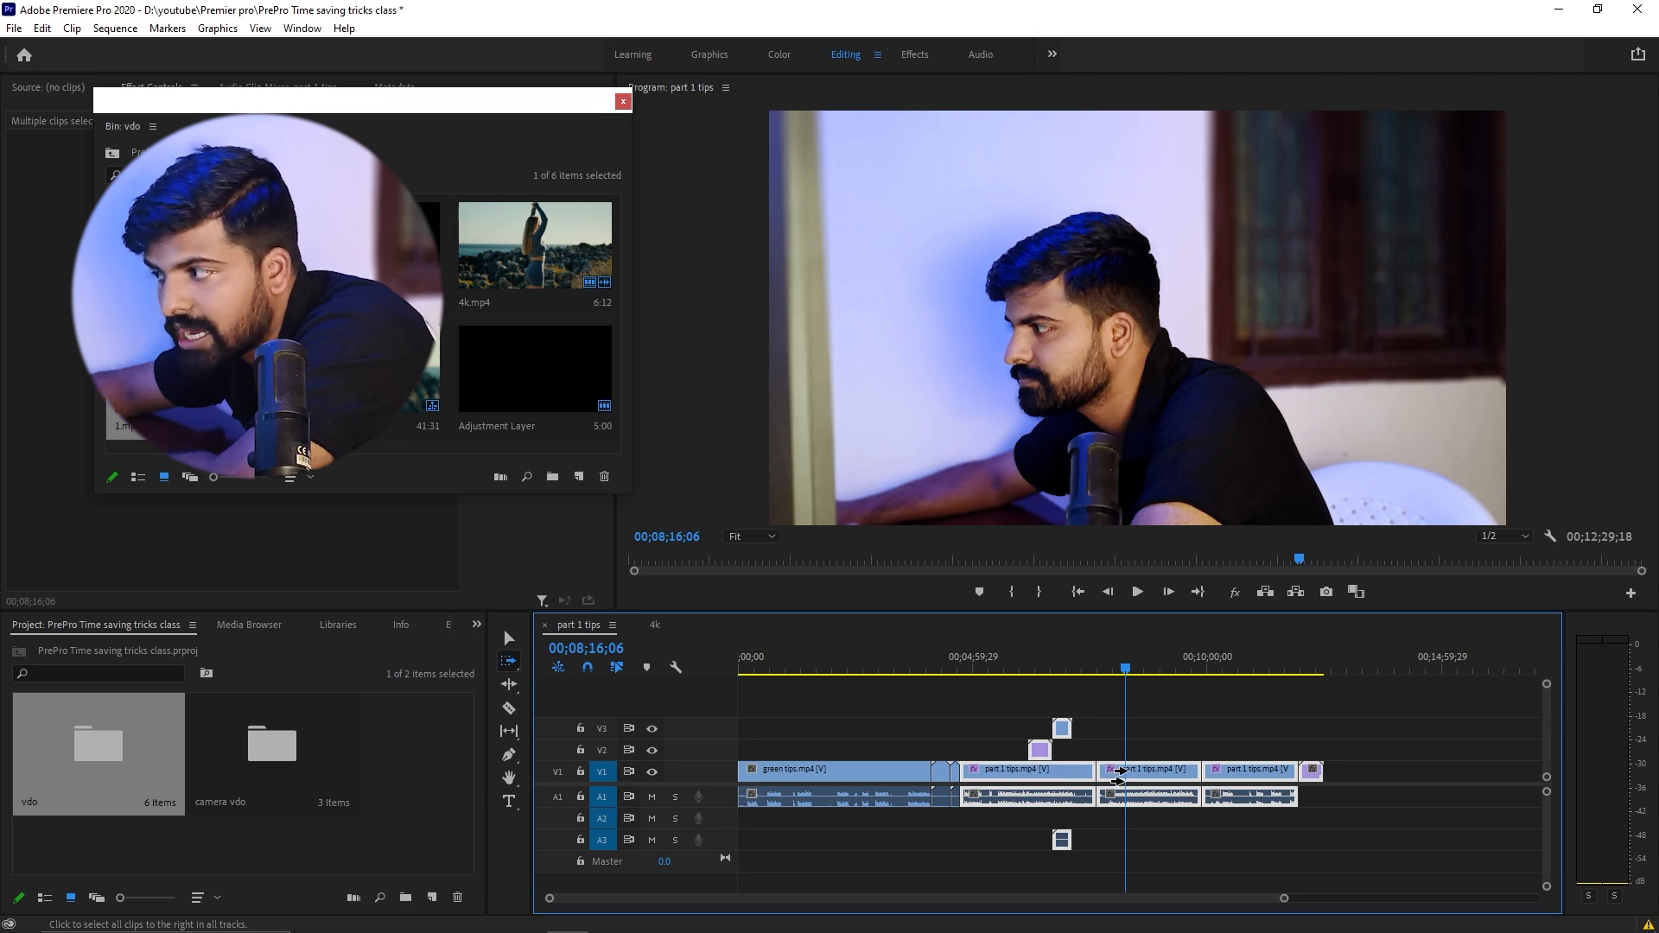
click(1123, 775)
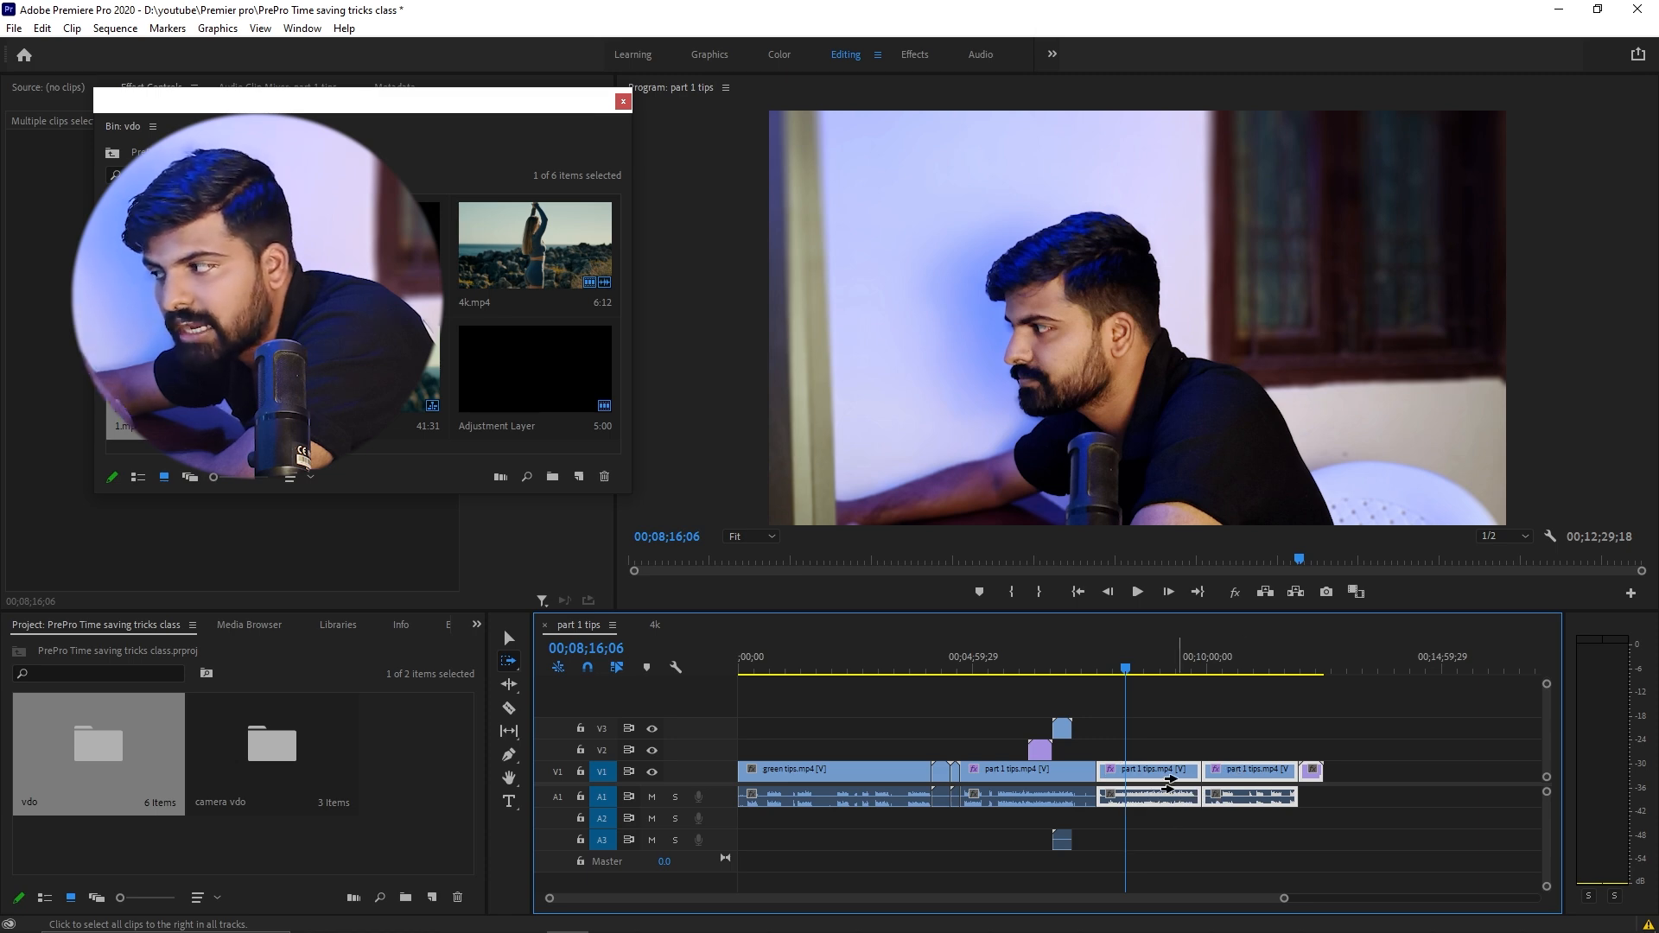
Step: Use Track Select Backward to select all clips on every track back from the second long part 1 tips.mp4 clip, and clear the selection
key(shift+a)
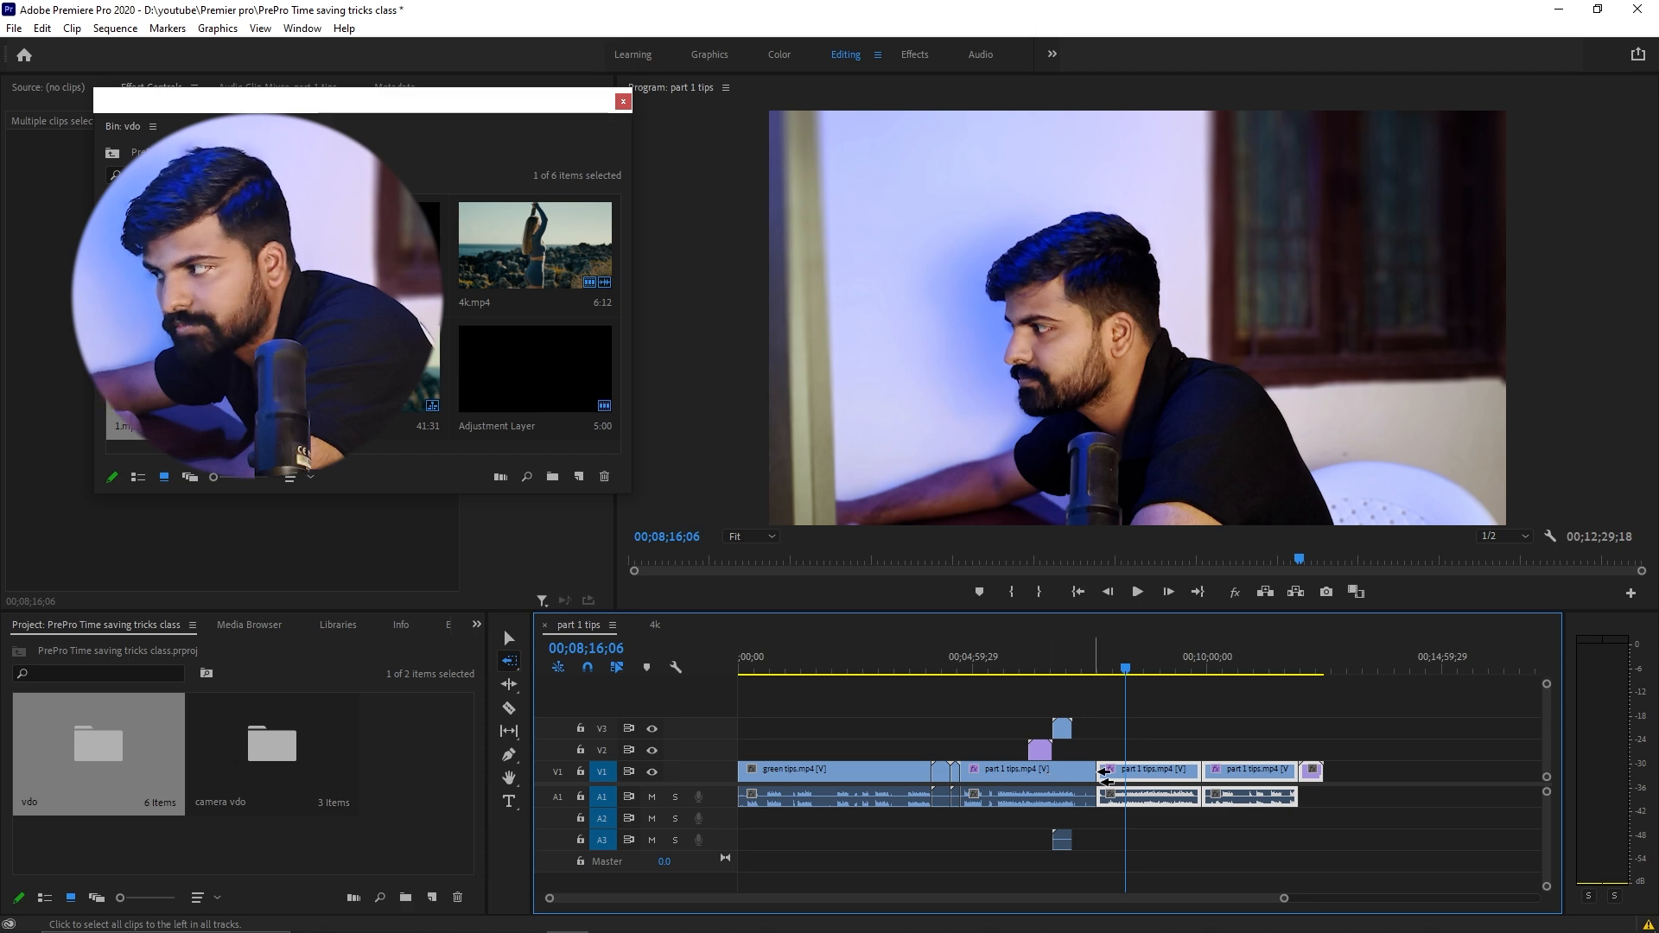
click(1130, 772)
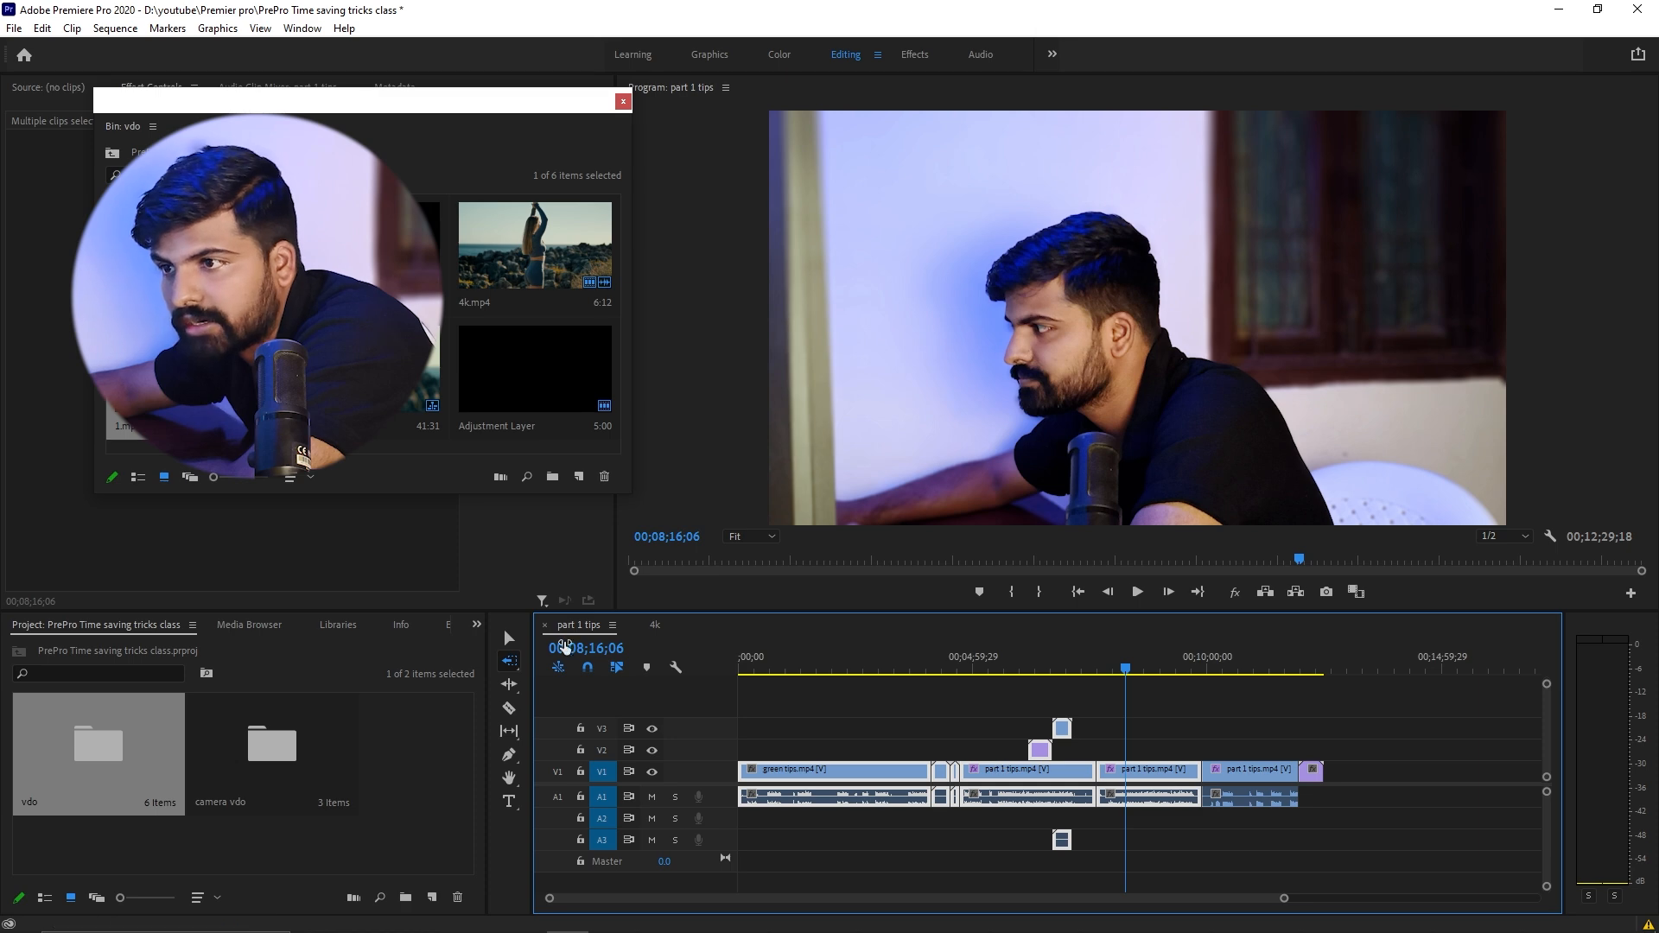
click(509, 638)
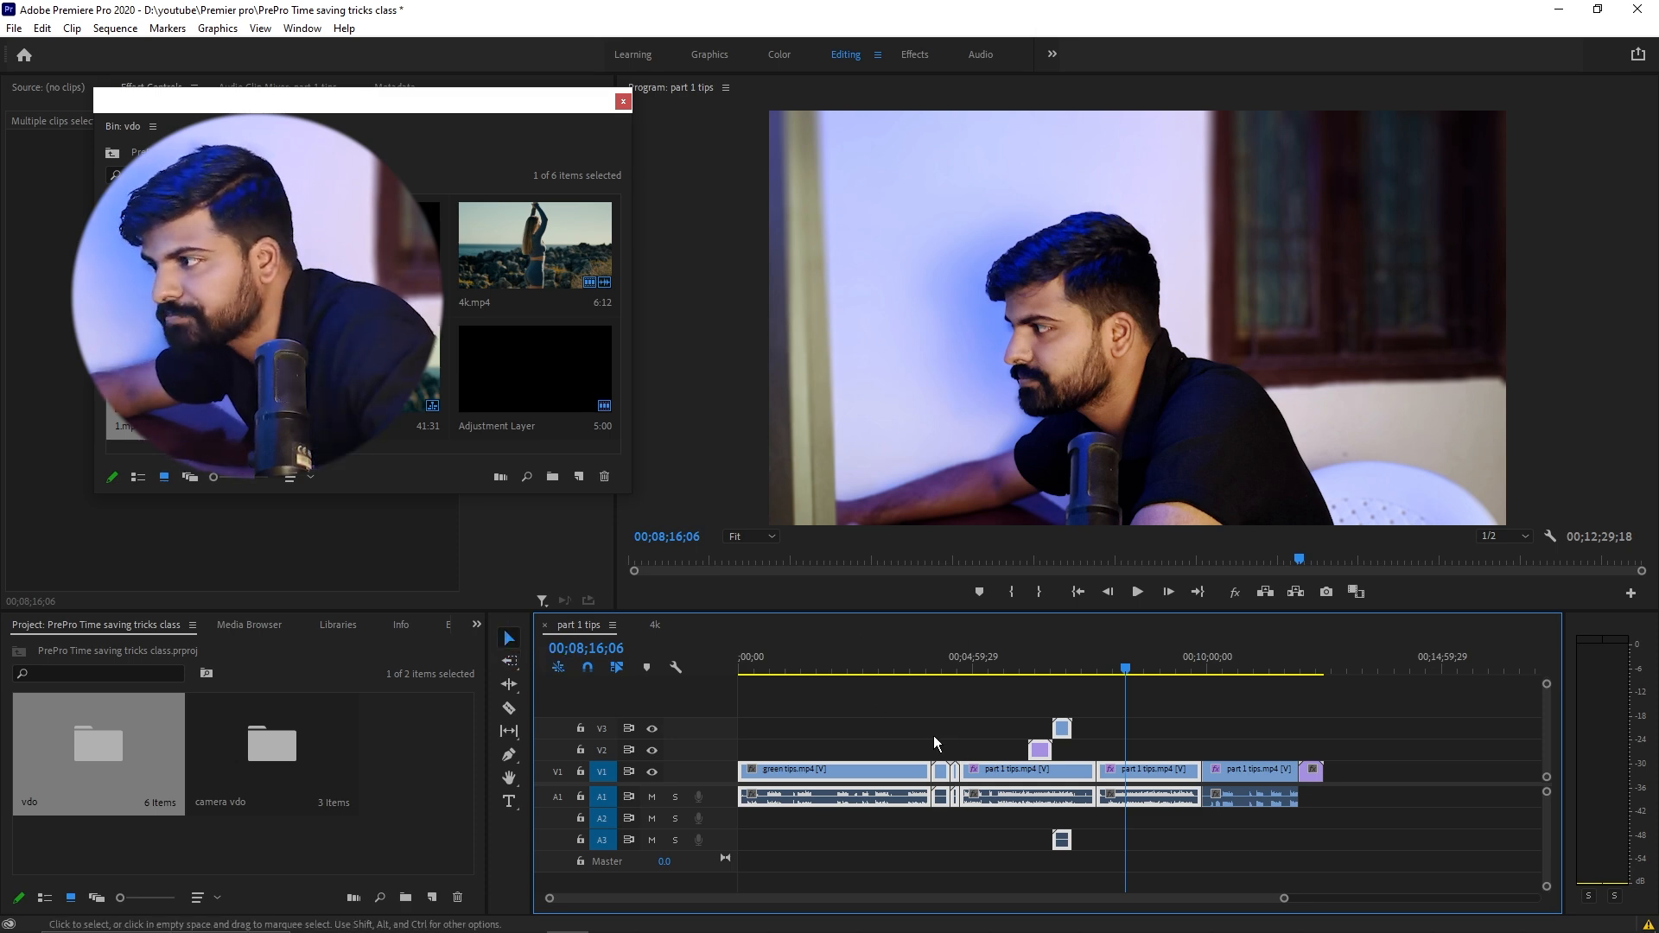
click(927, 710)
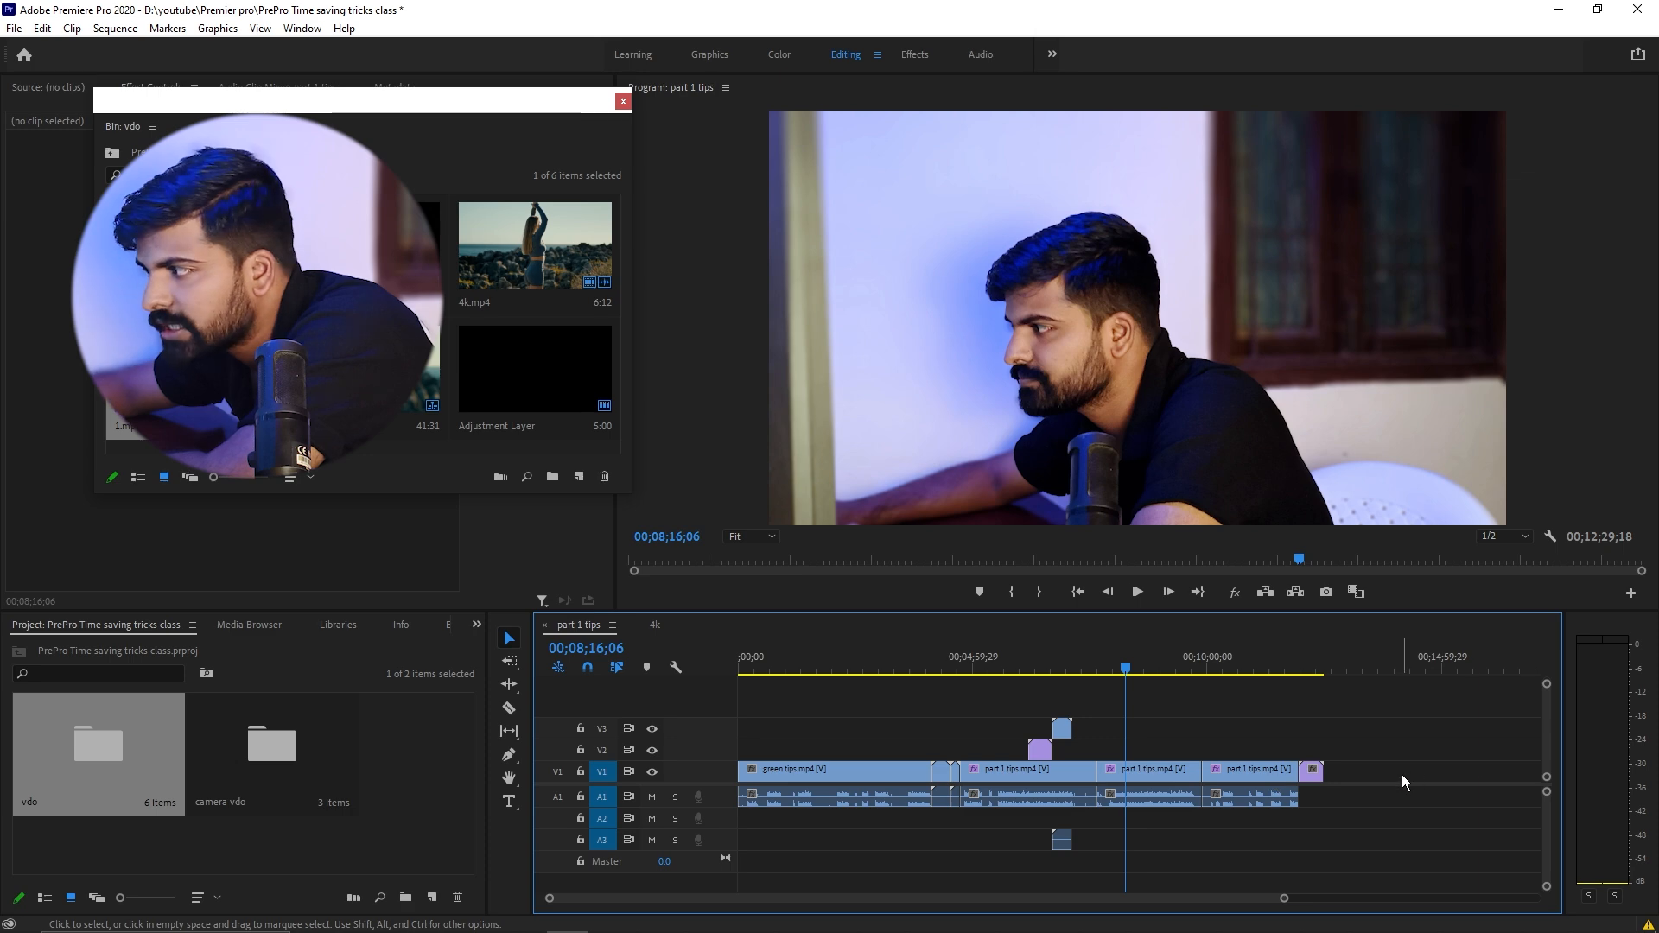
Step: Marquee-select all the clips on V1 from the sequence's end to its start, and clear the selection
drag(1366, 769, 816, 778)
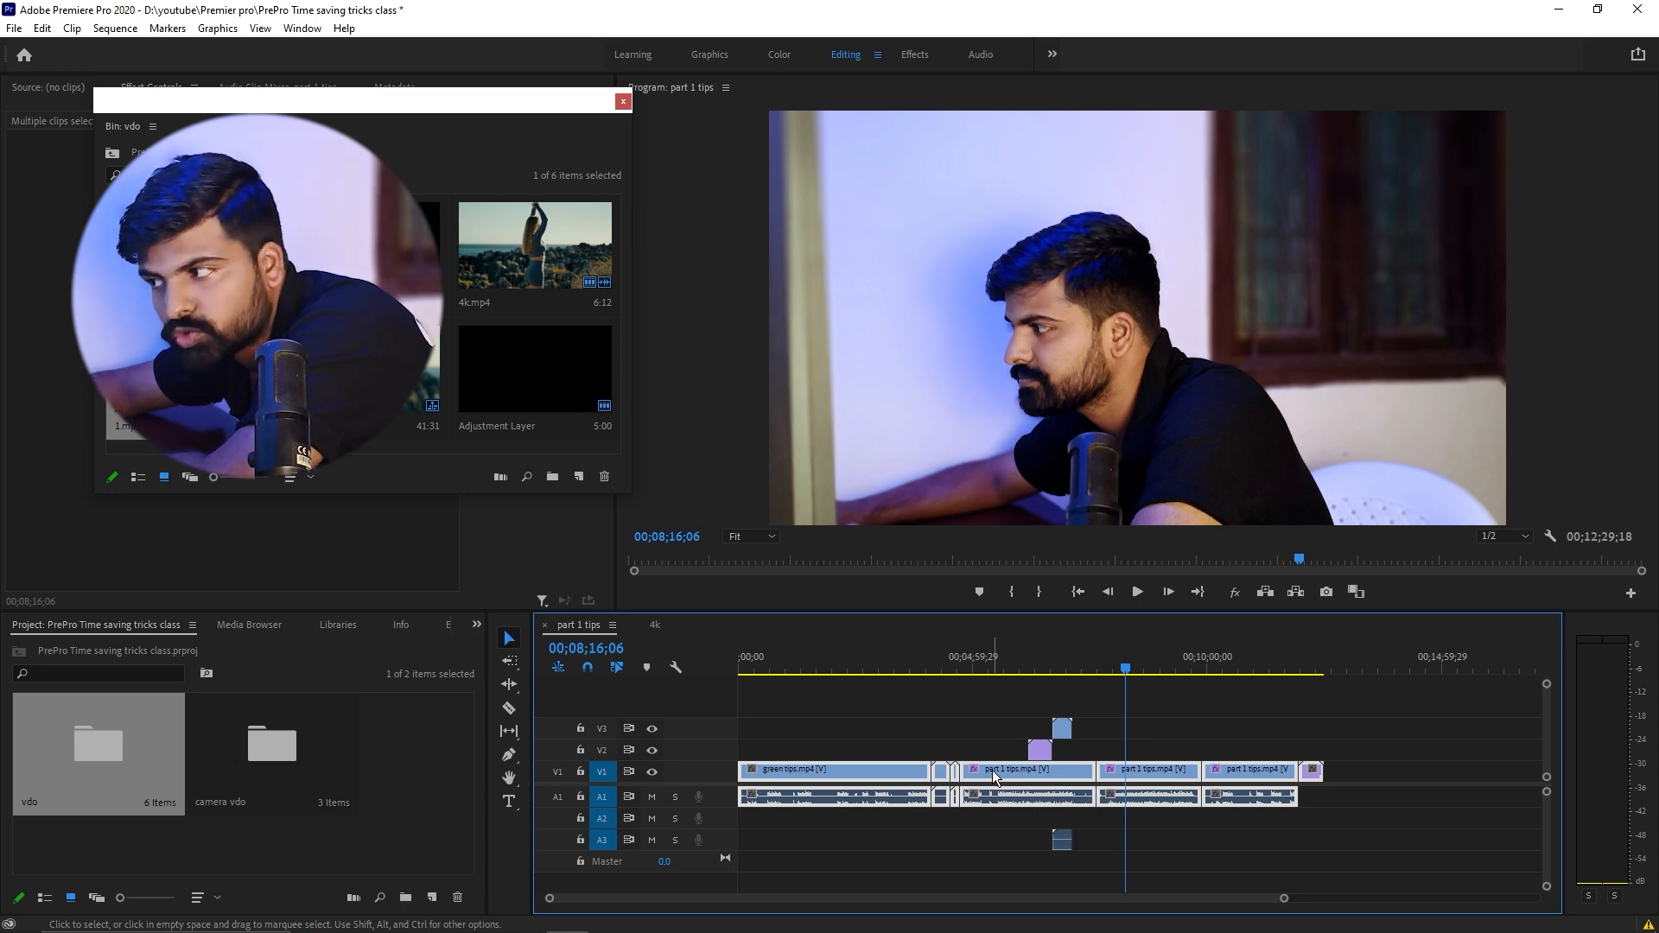
click(887, 707)
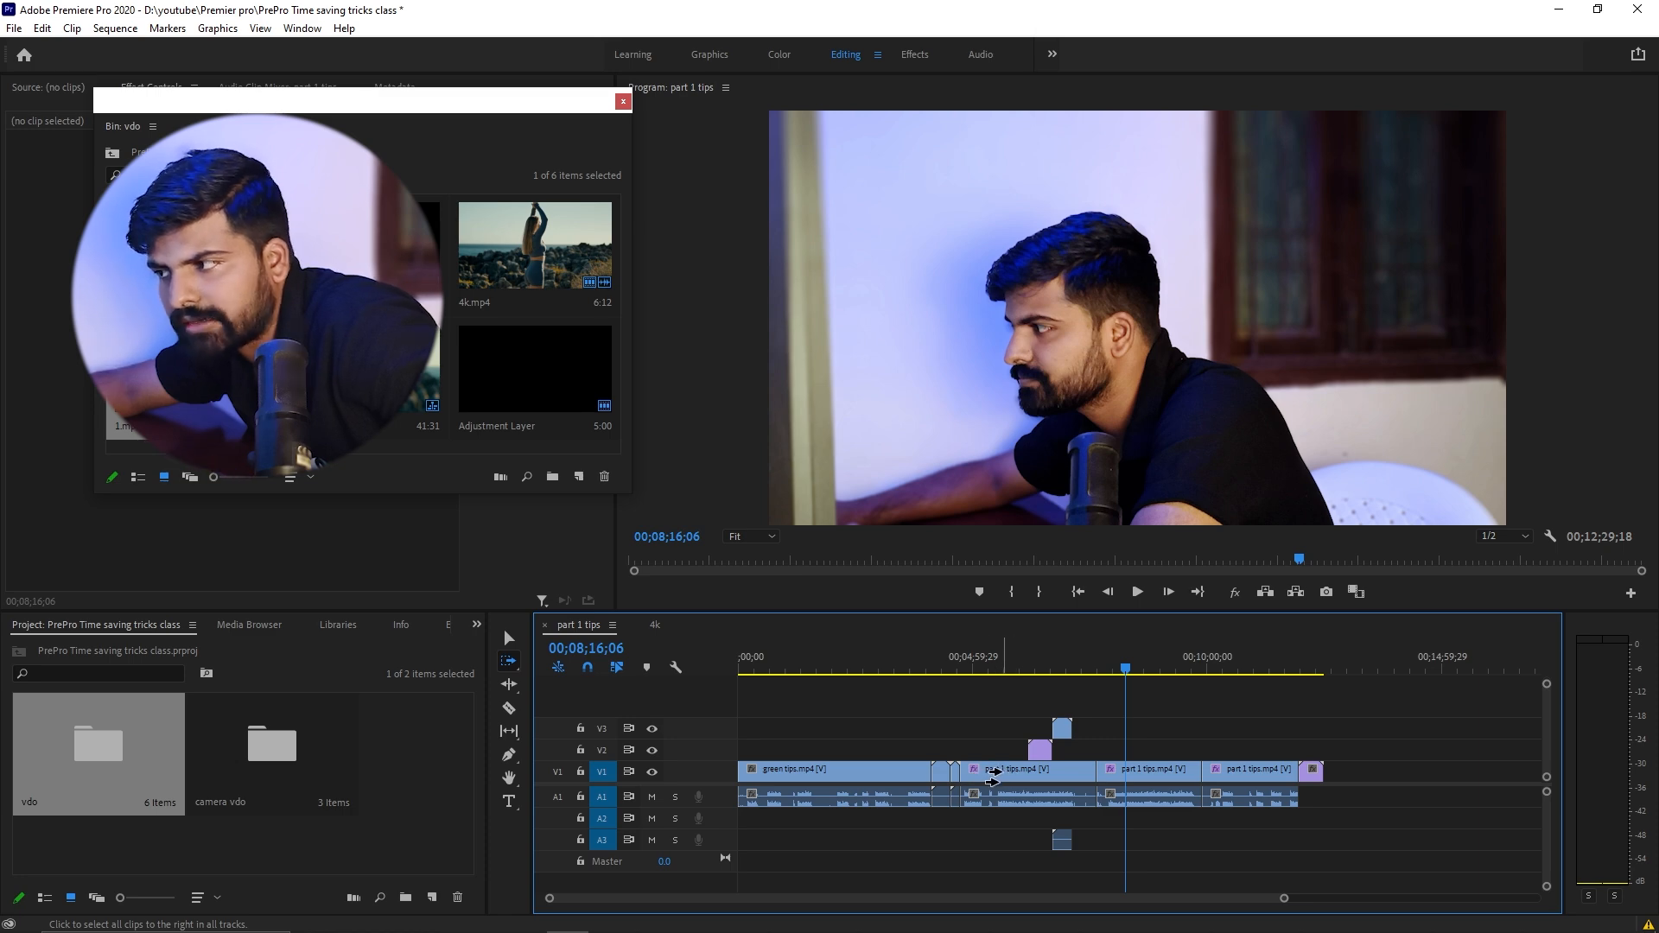
Step: Select clips forward from the first long part 1 tips.mp4 clip on all tracks, and compare with single-track forward selections on V1 and V3
click(994, 773)
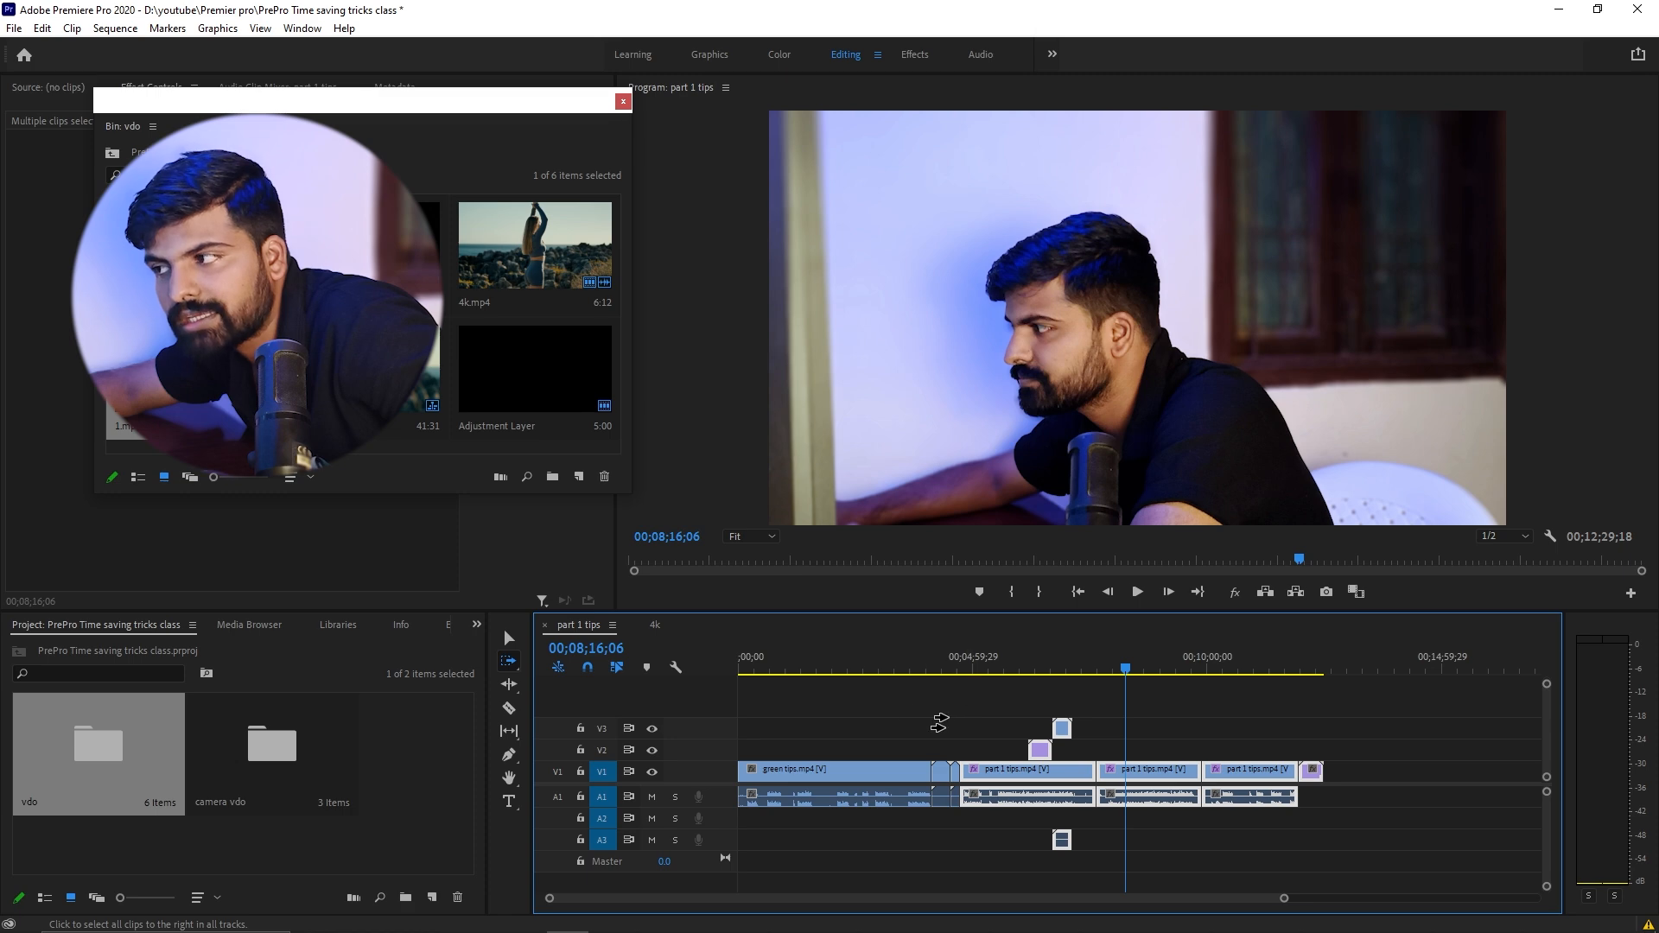
key(shift)
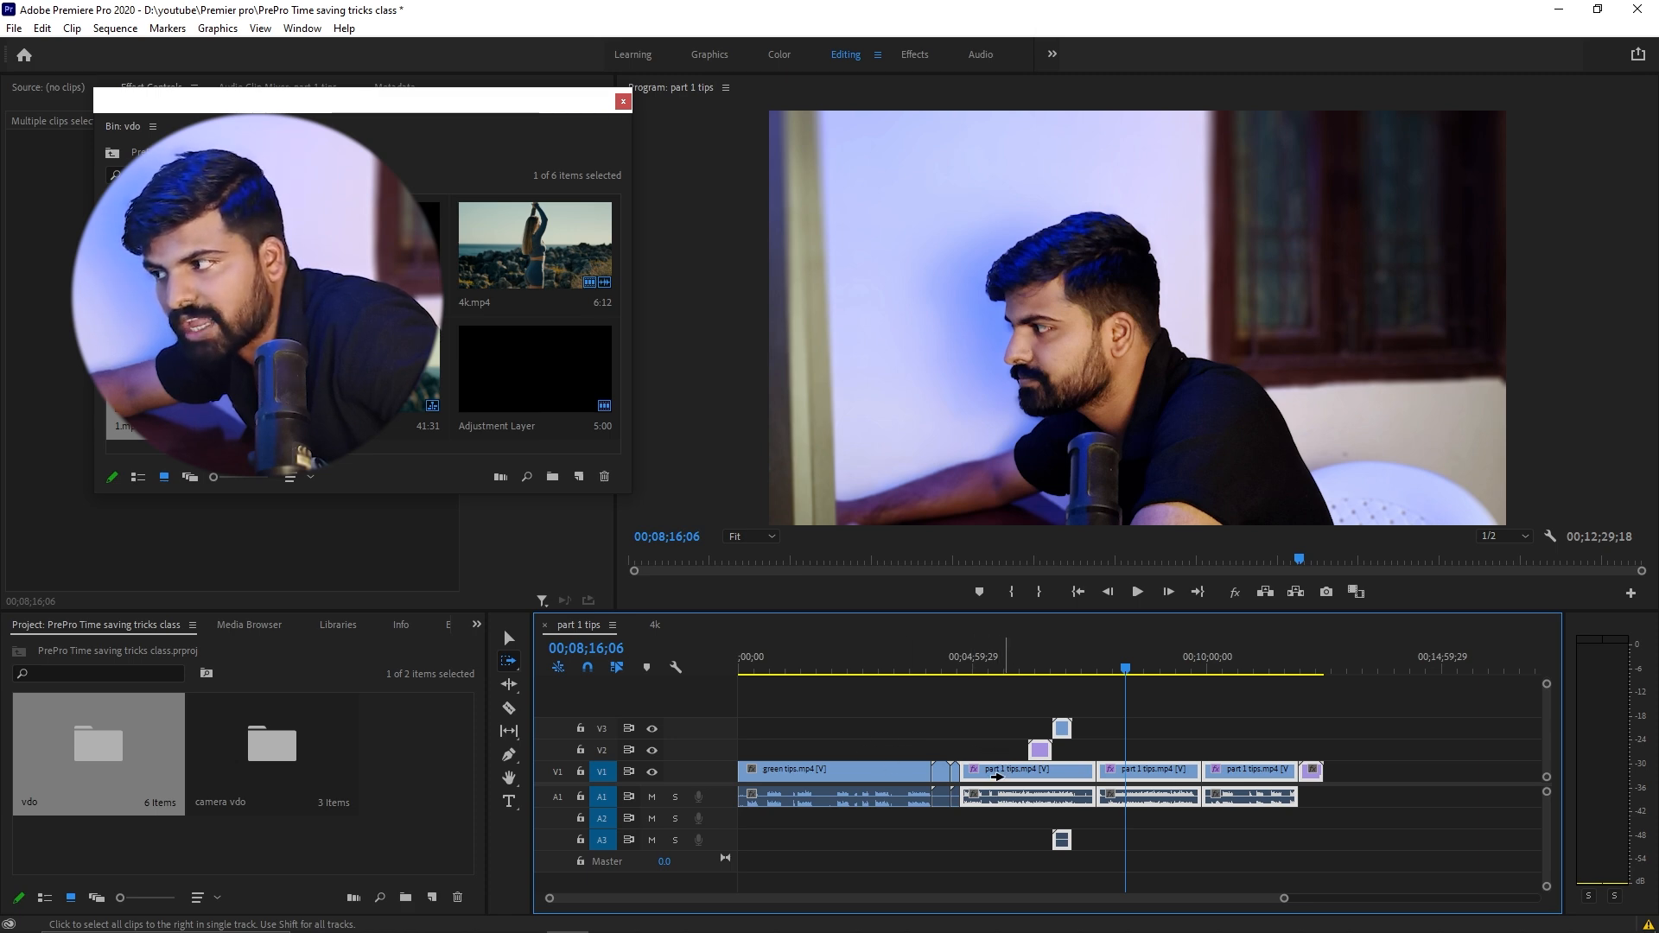
click(996, 776)
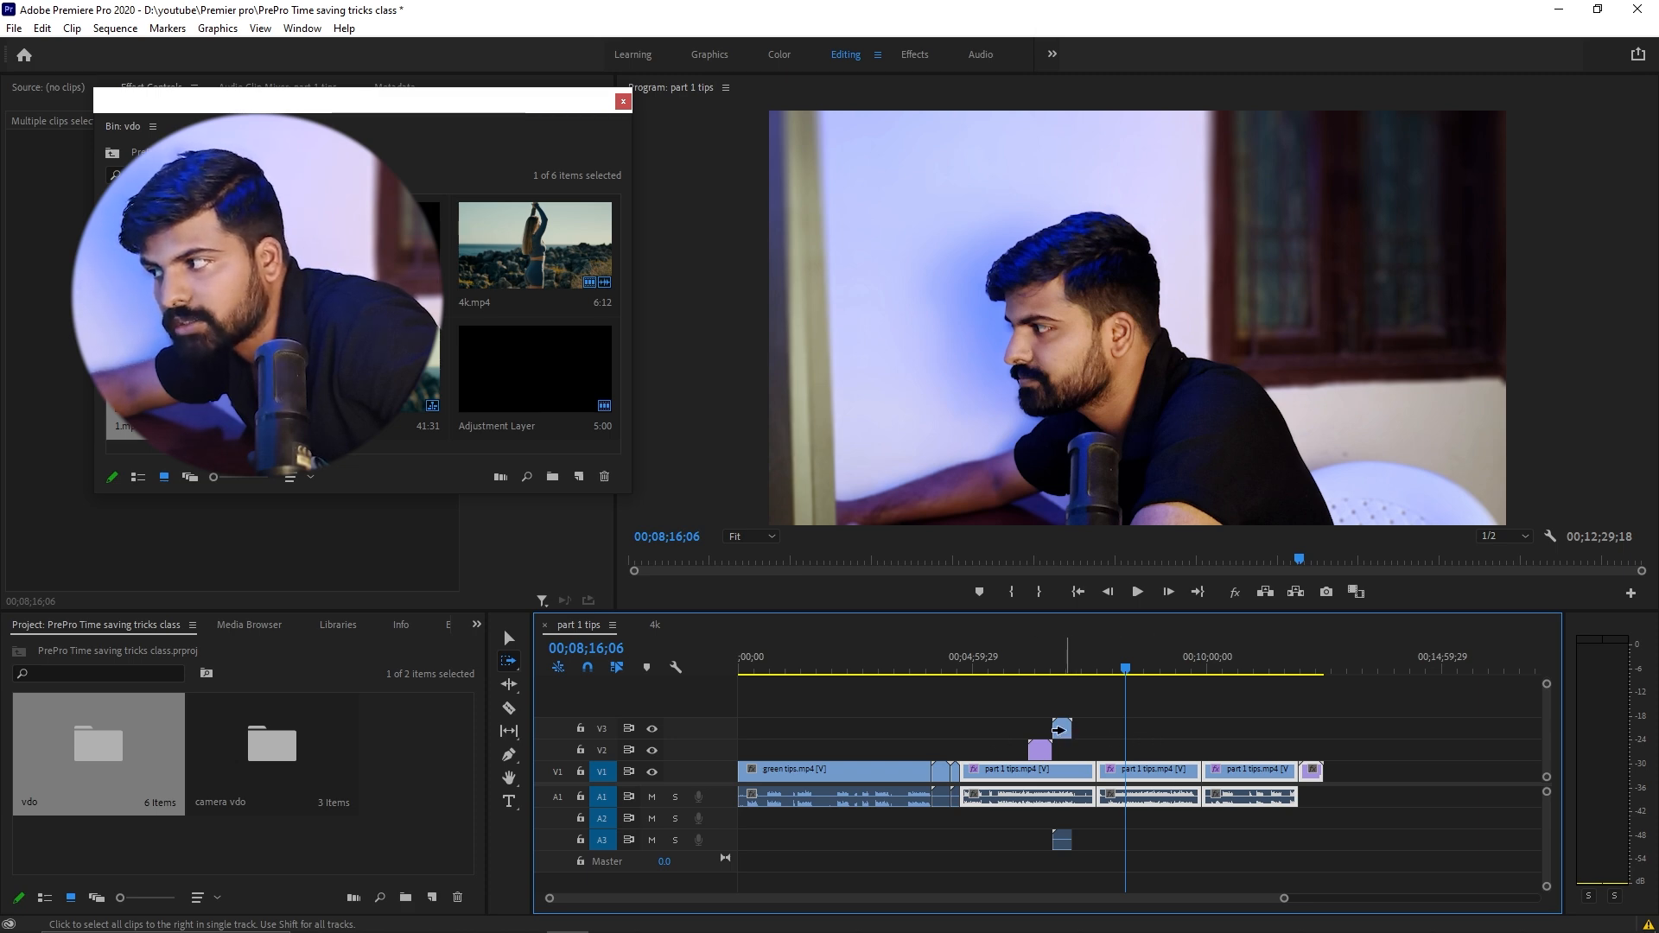
click(1058, 730)
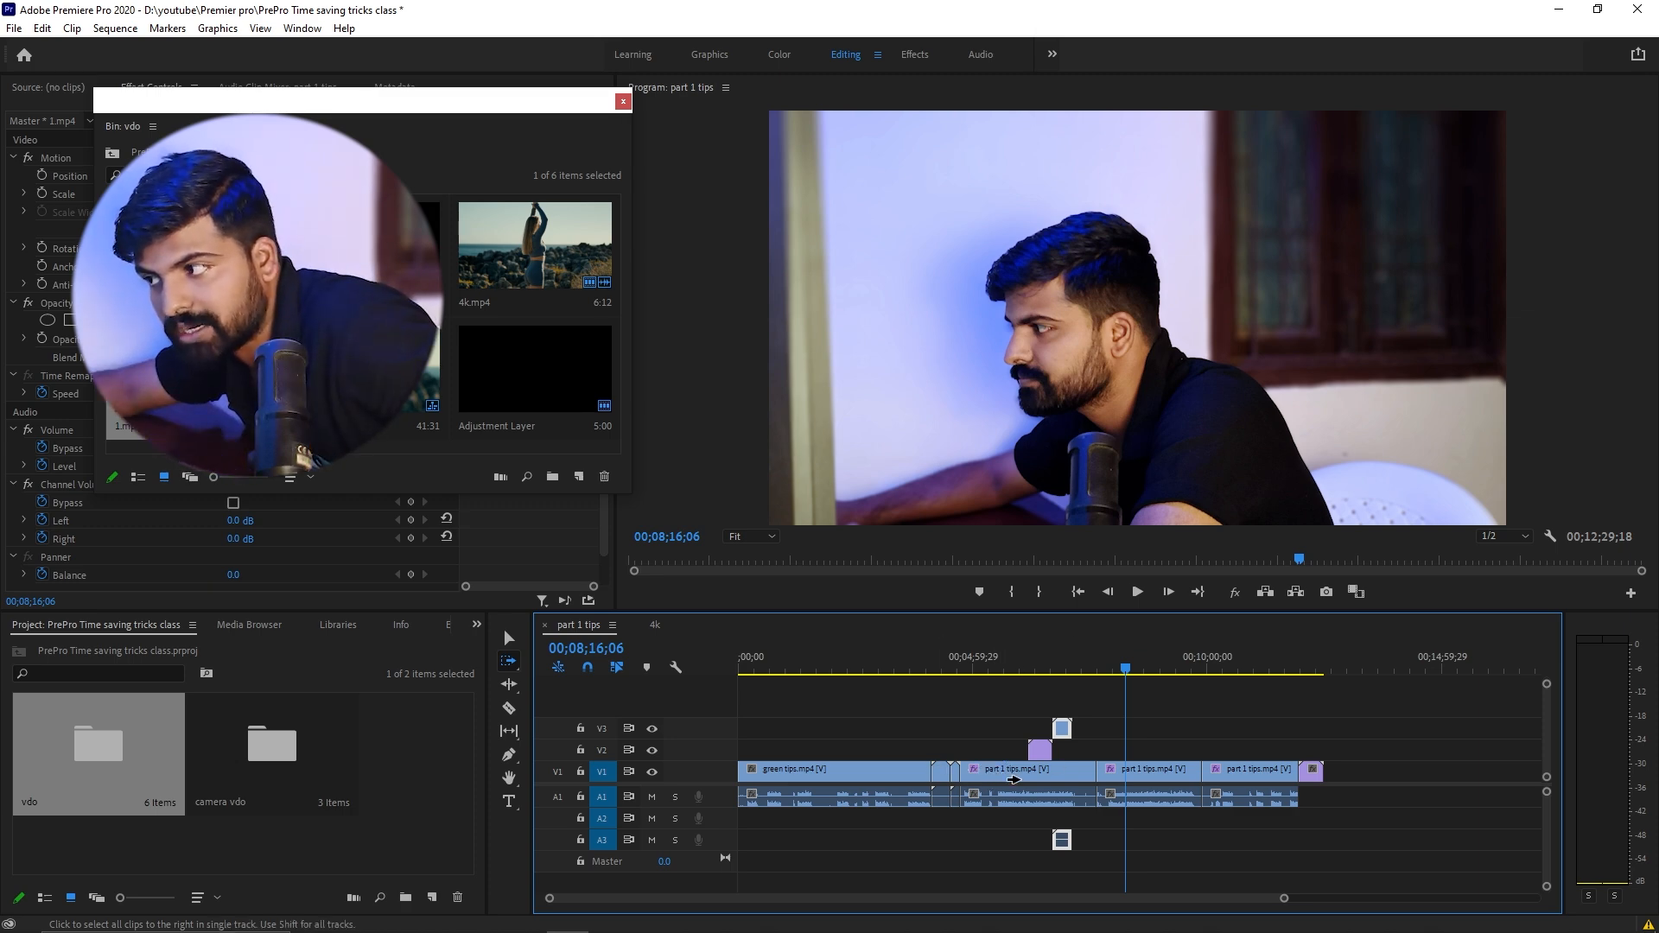
click(997, 776)
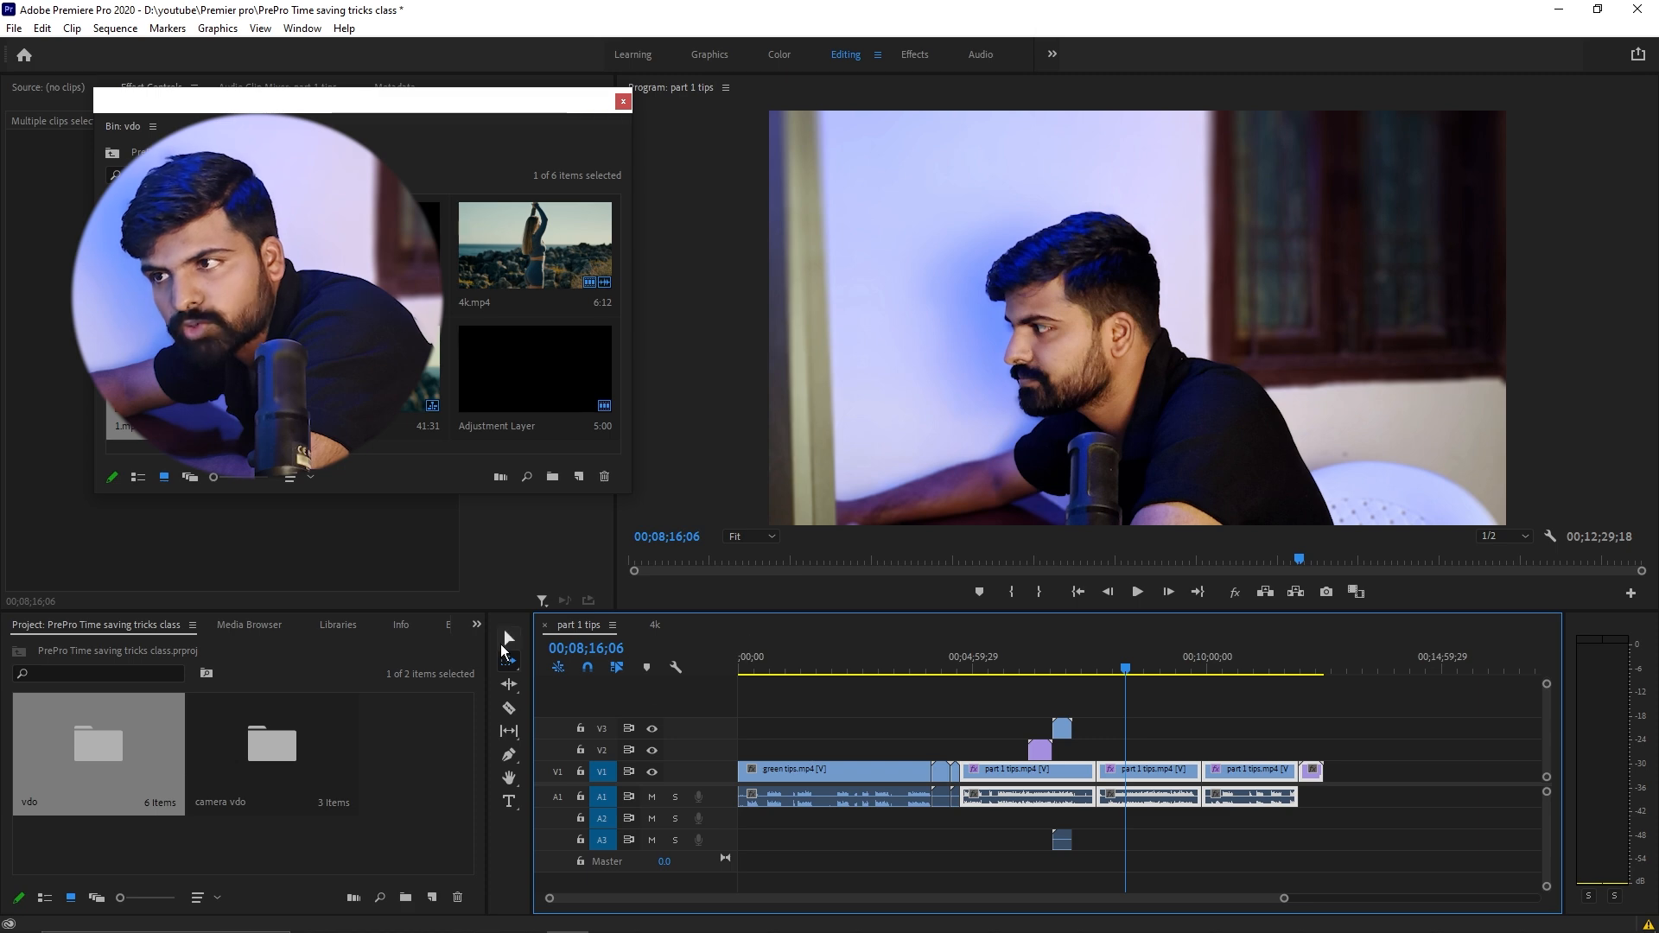
Step: Use Track Select Backward on V1 alone to select the clips back from the first long part 1 tips.mp4 clip, and return to the Selection tool
click(509, 637)
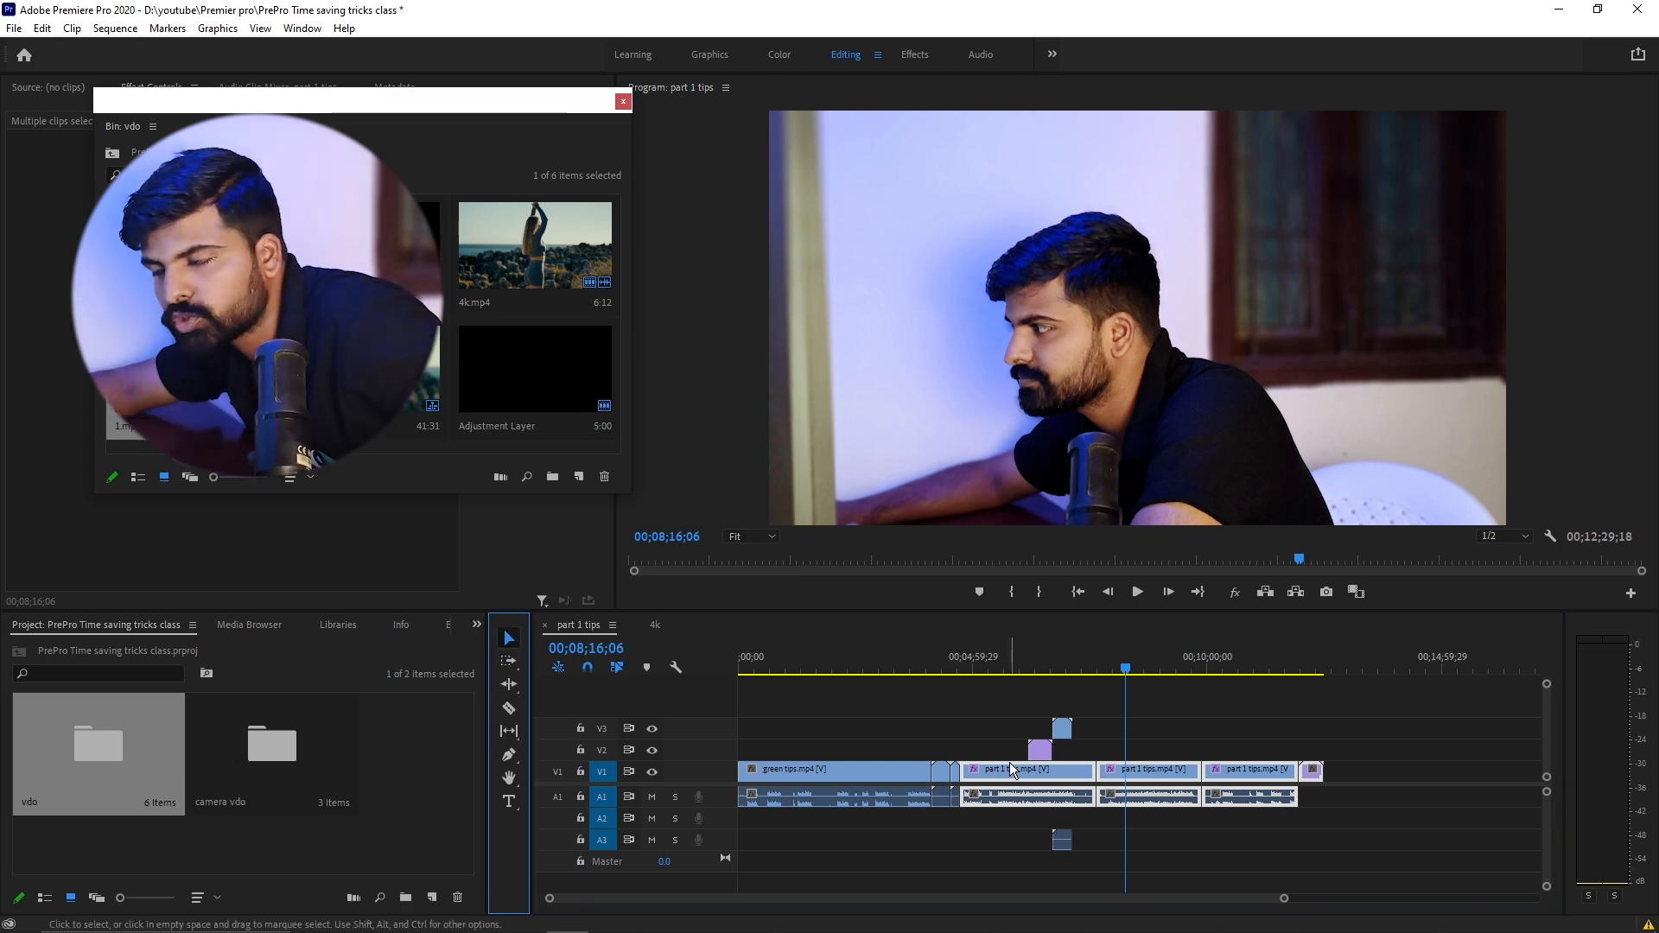
key(shift+a)
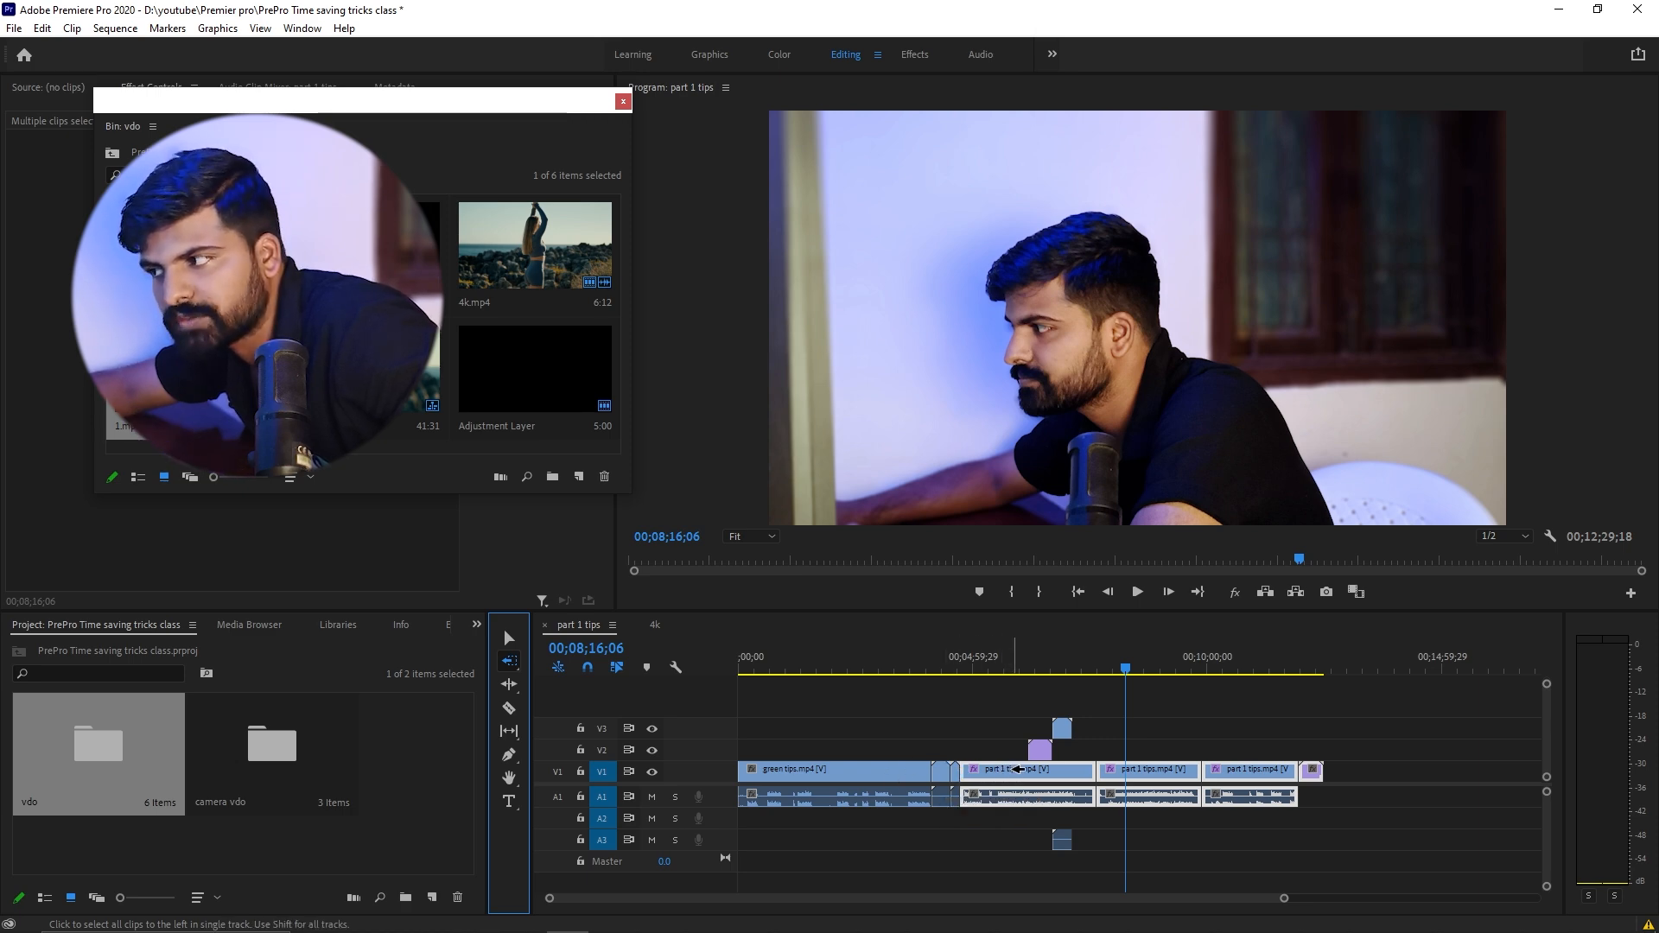
click(1034, 772)
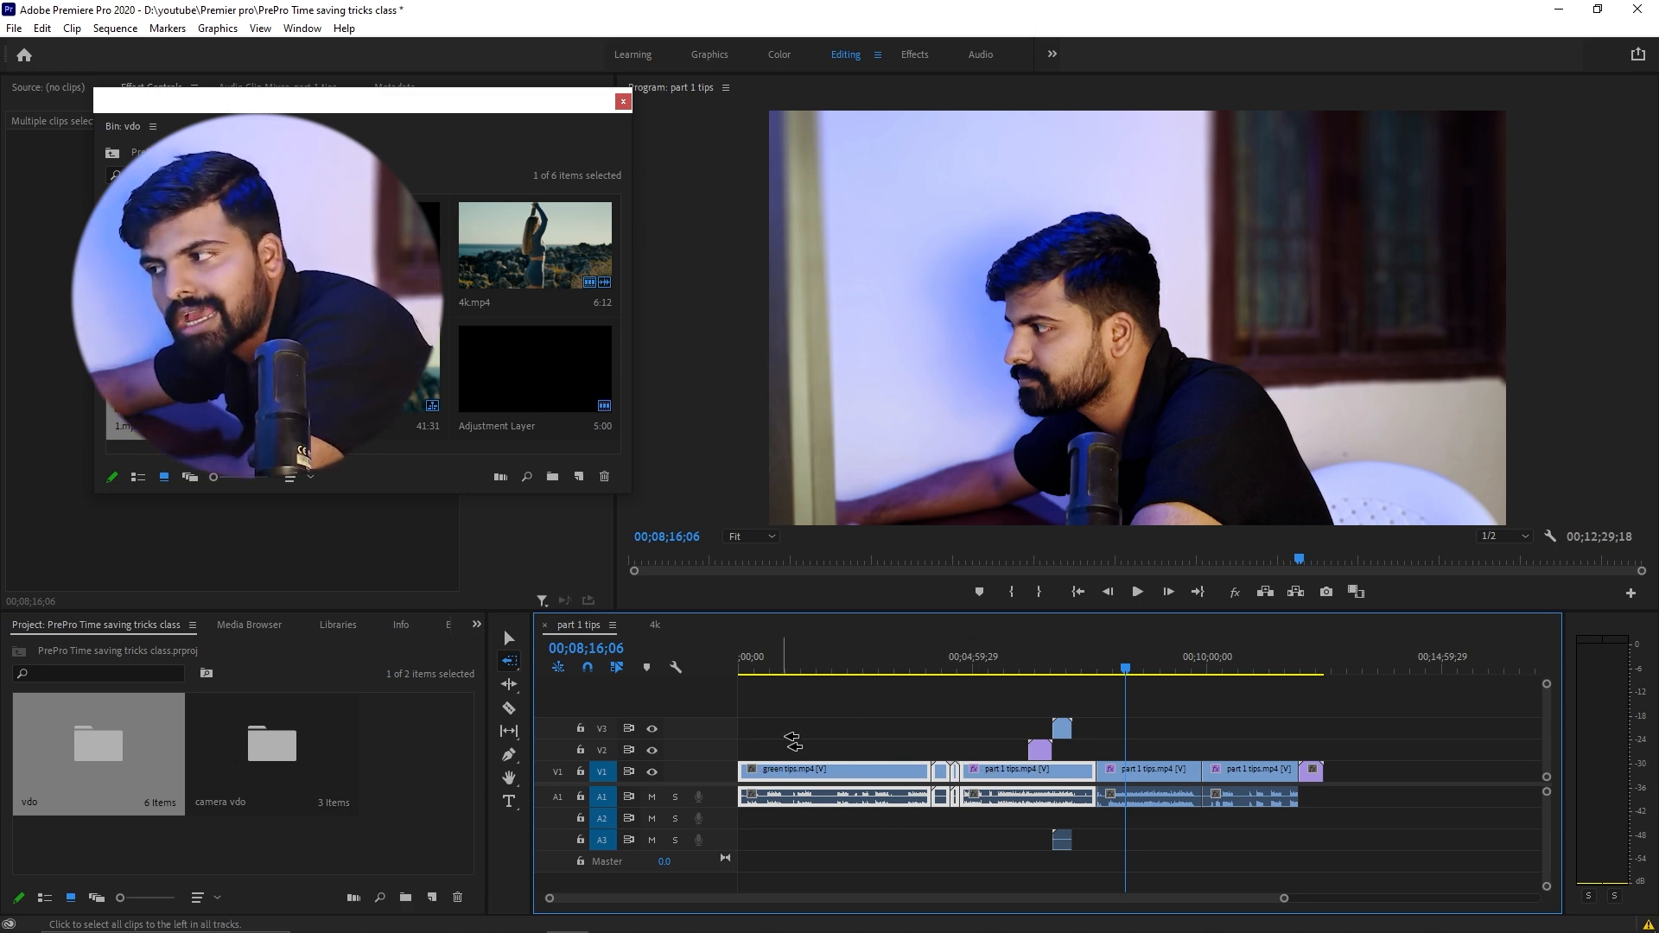
click(509, 638)
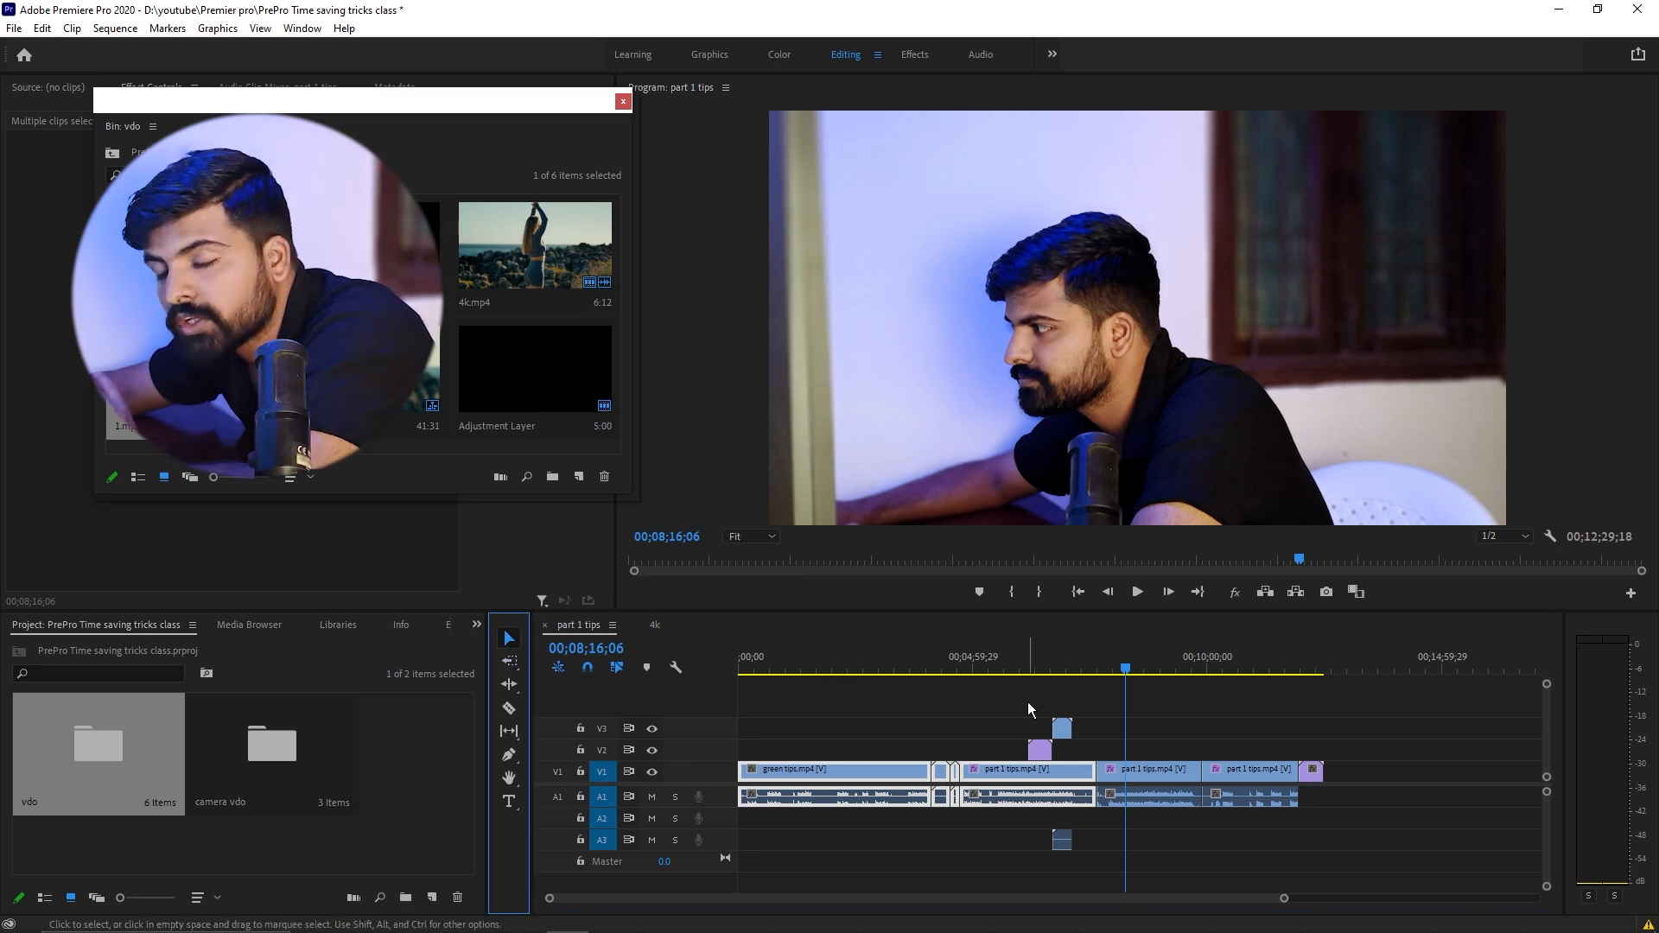